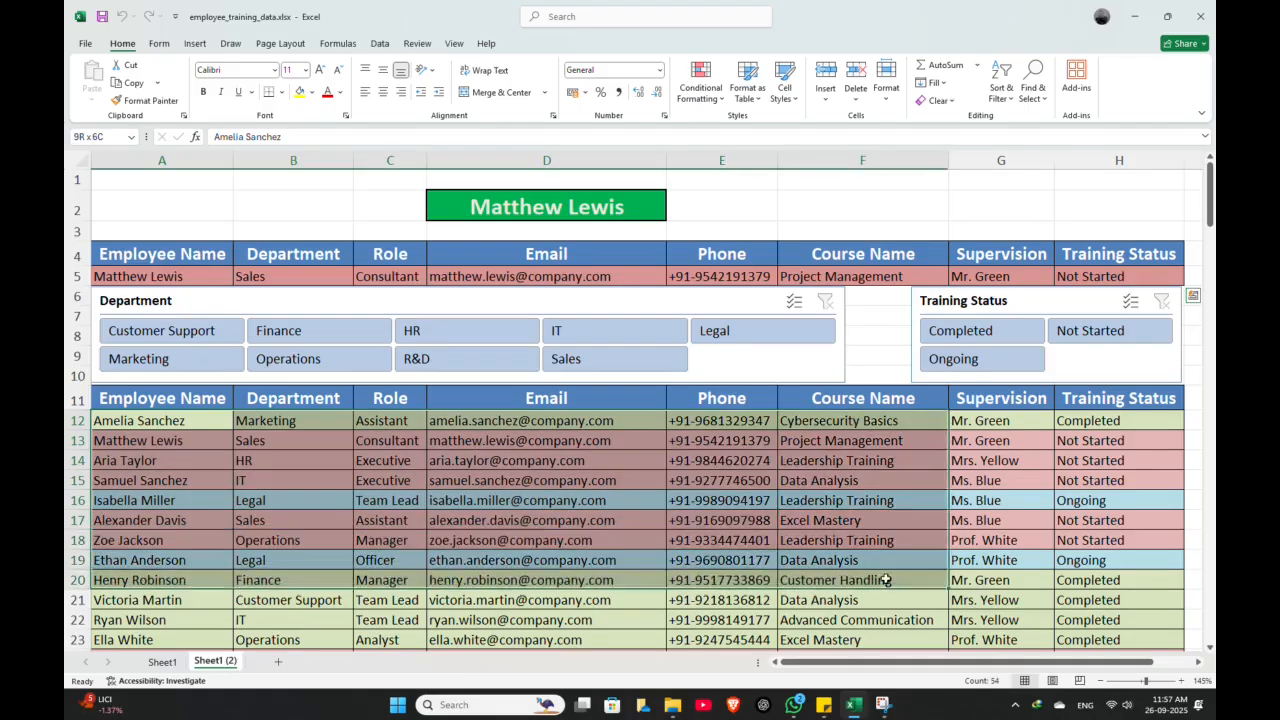
Open Sheet1 and examine the unformatted employee training data from its header row down through the records.
click(960, 503)
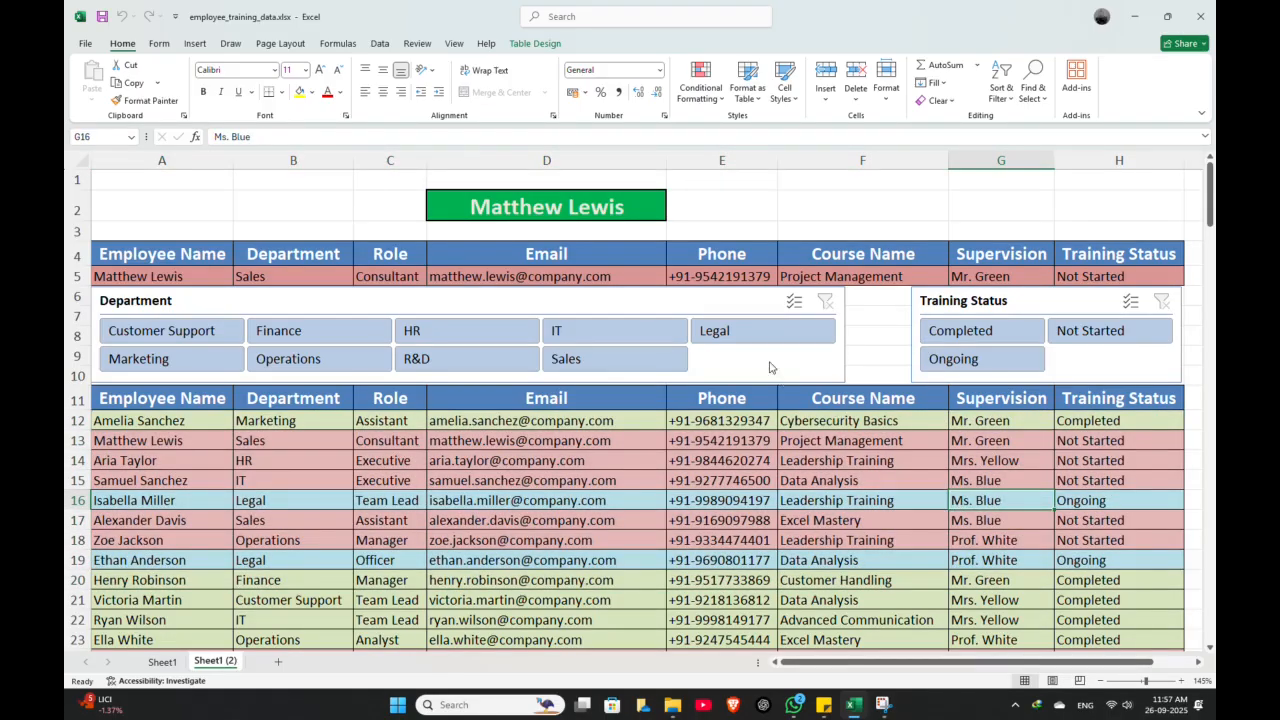
click(162, 662)
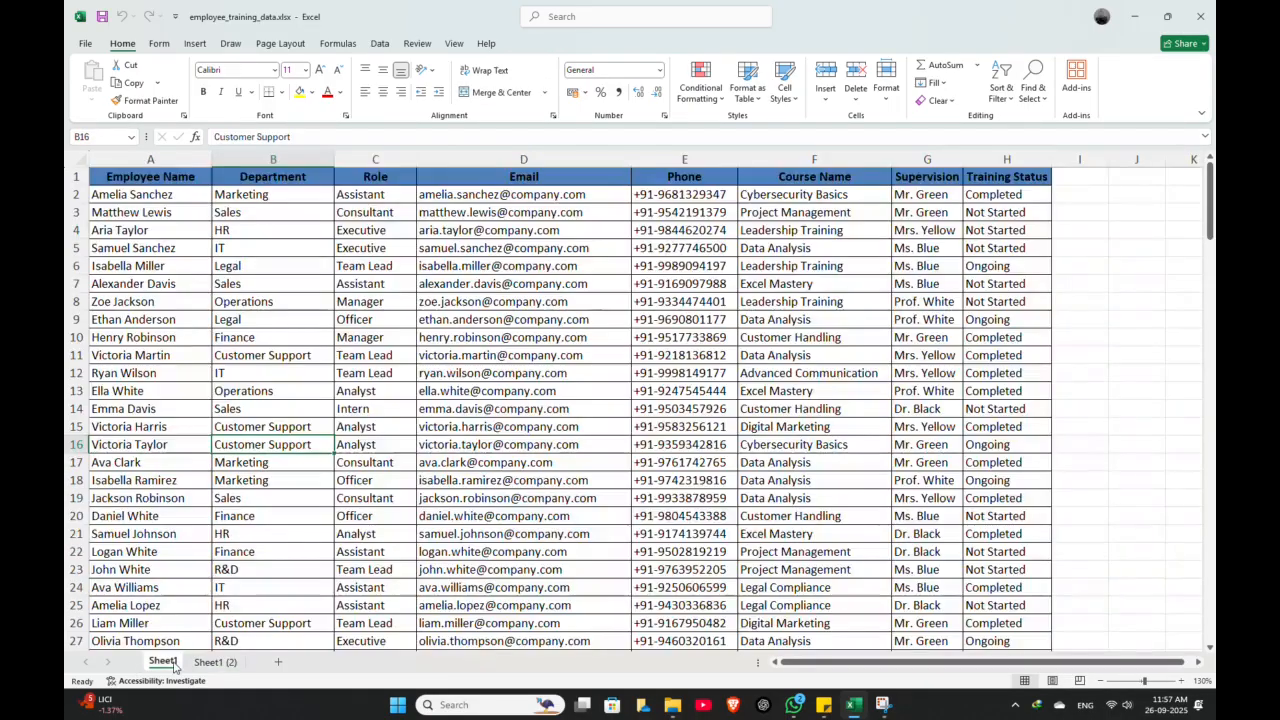
drag(150, 178, 1028, 644)
scroll(716, 467, down, 9)
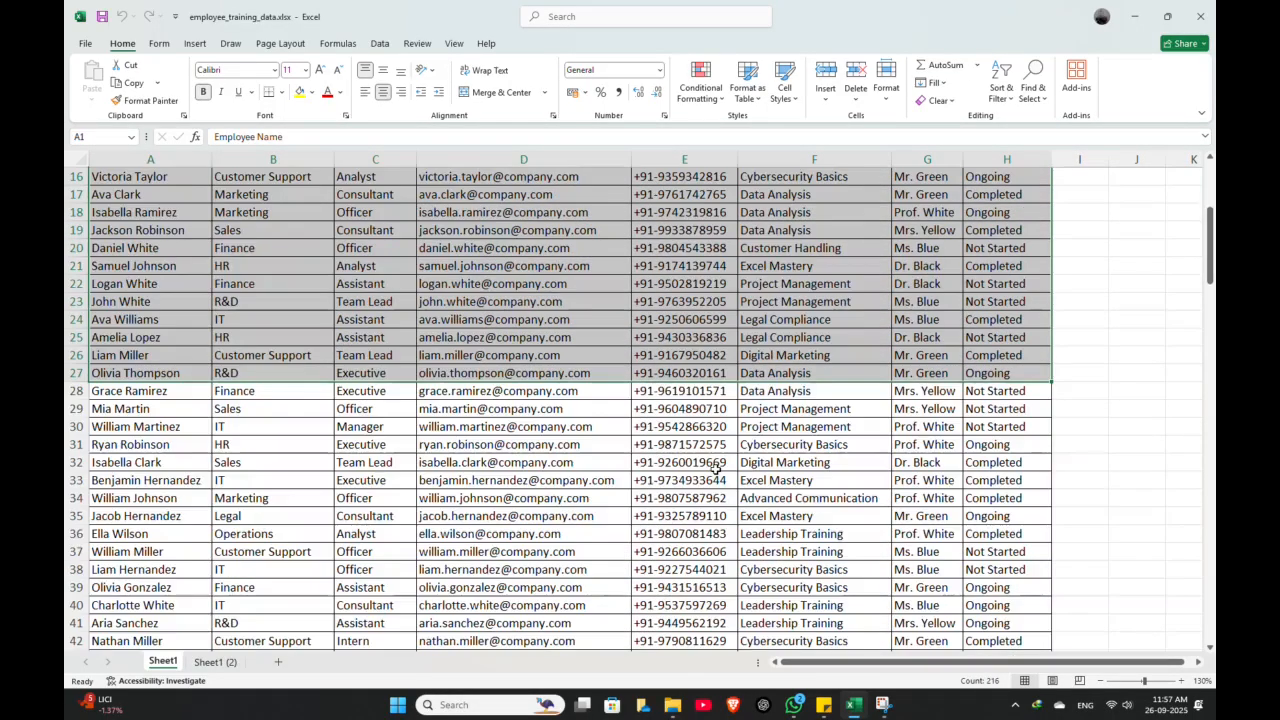
scroll(716, 467, up, 8)
scroll(716, 467, up, 1)
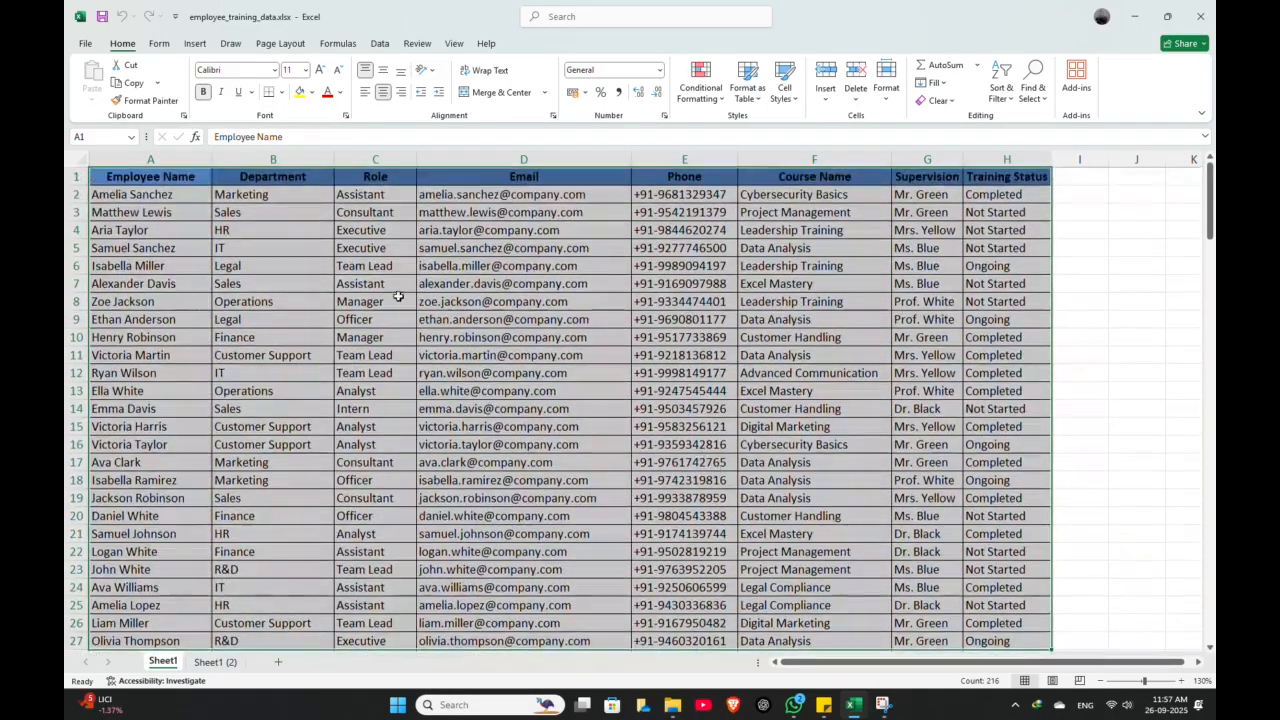
click(250, 265)
mouse_move(152, 188)
mouse_down()
mouse_move(850, 500)
mouse_move(927, 551)
mouse_up()
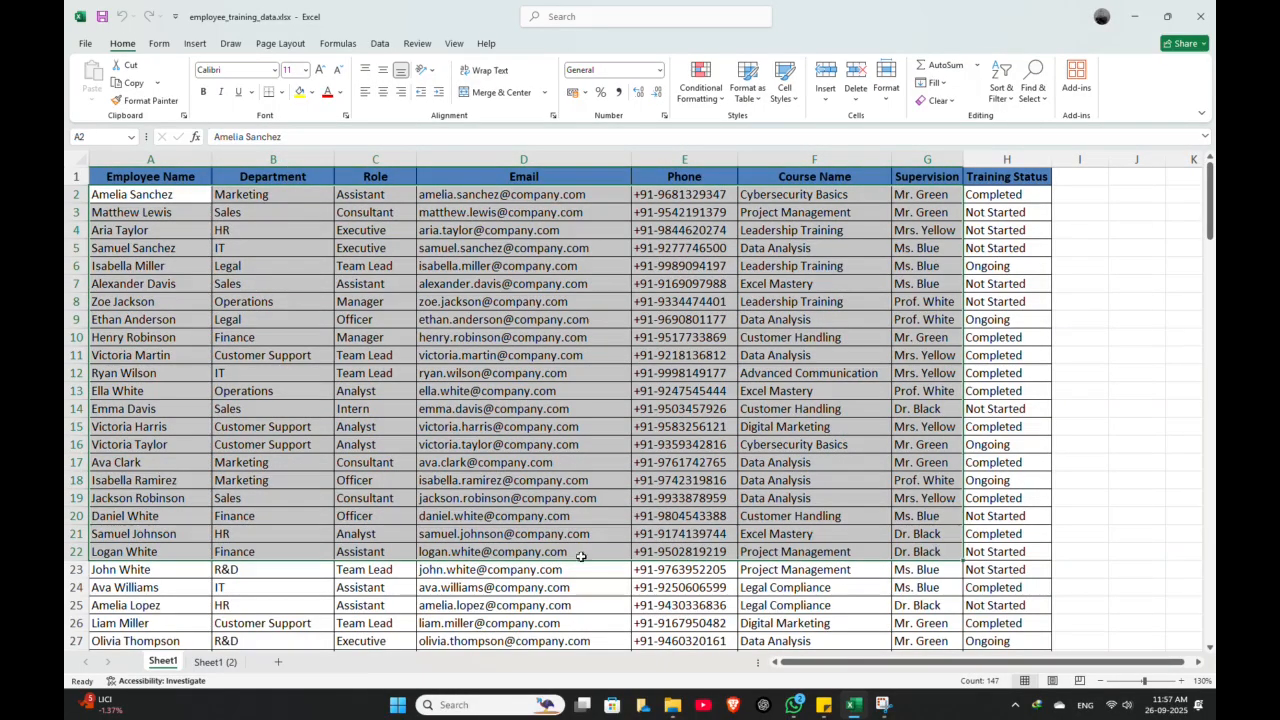
Return to Sheet1 (2) and examine the finished tracker's lookup row, Department and Training Status slicers, and table headers.
click(214, 662)
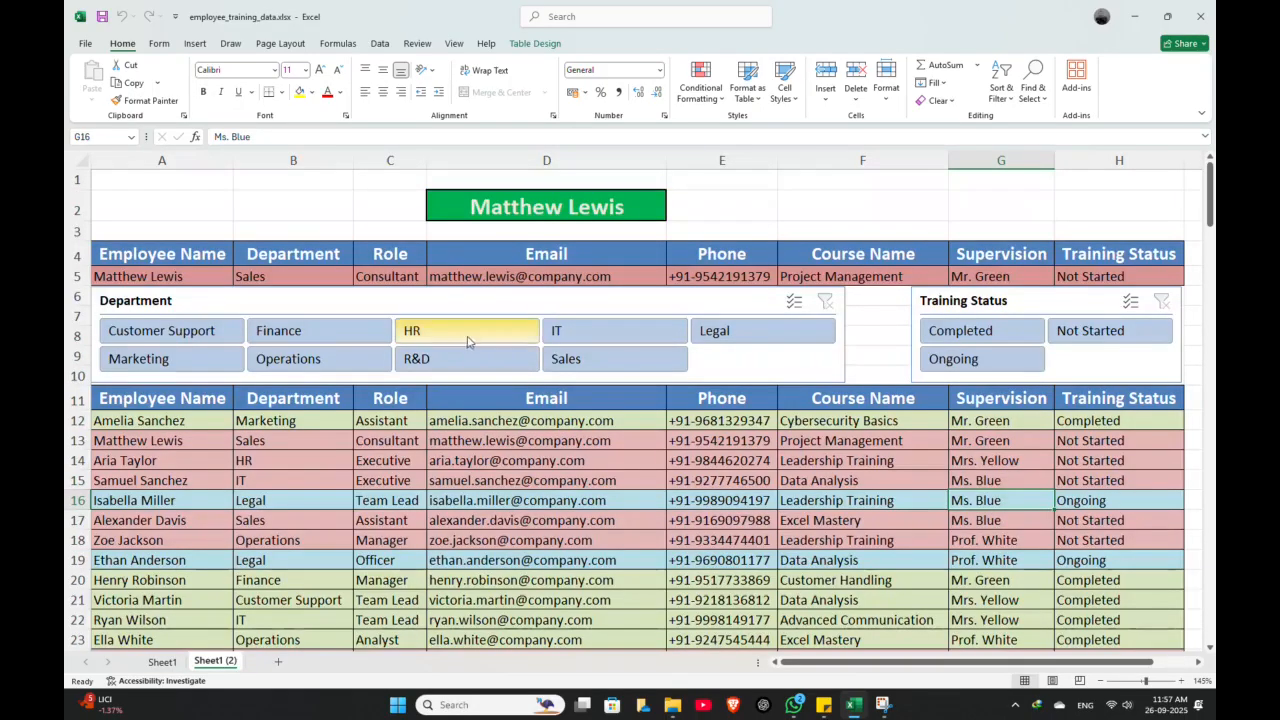
scroll(505, 362, down, 9)
scroll(505, 362, up, 9)
scroll(505, 362, up, 1)
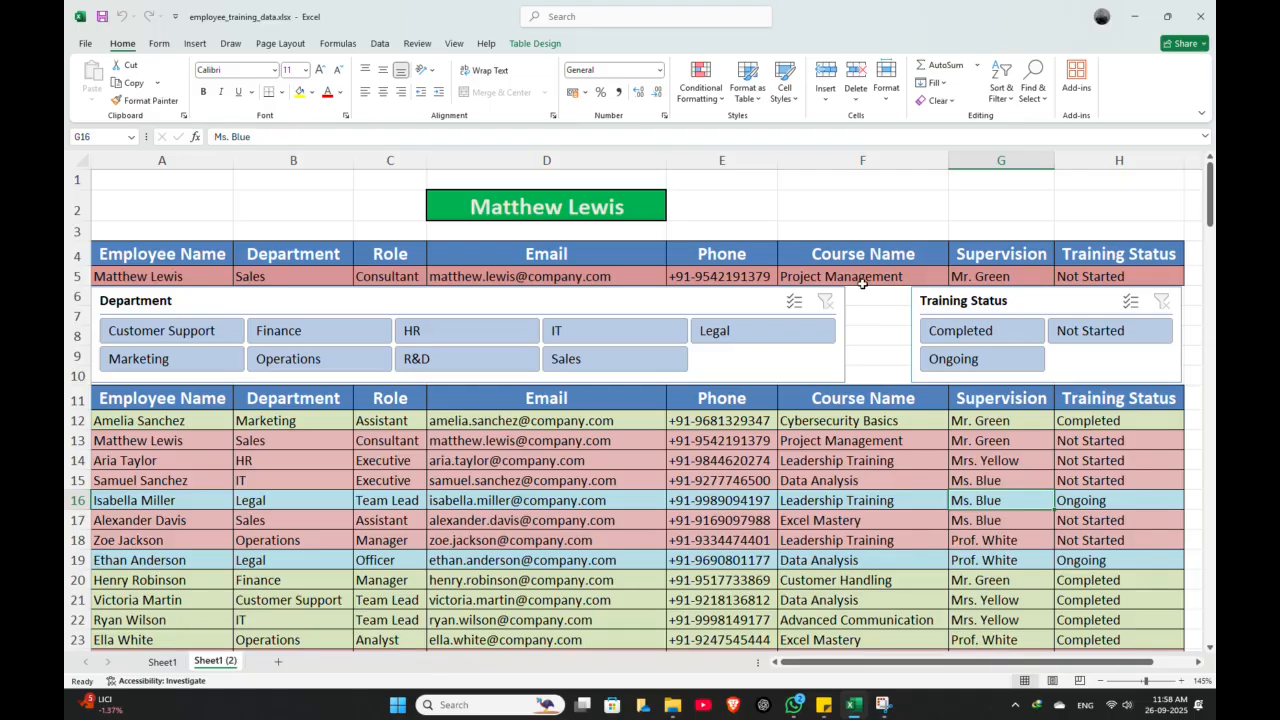
click(868, 336)
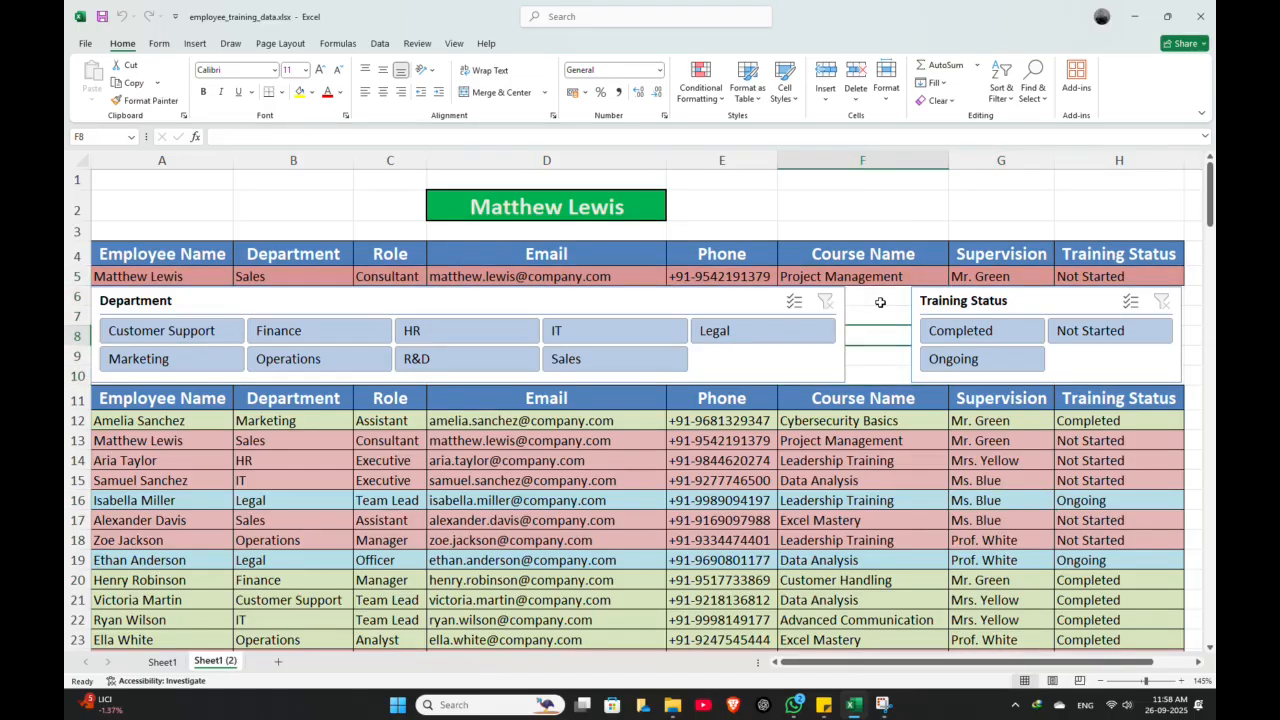
drag(880, 302, 870, 377)
ctrl+click(625, 397)
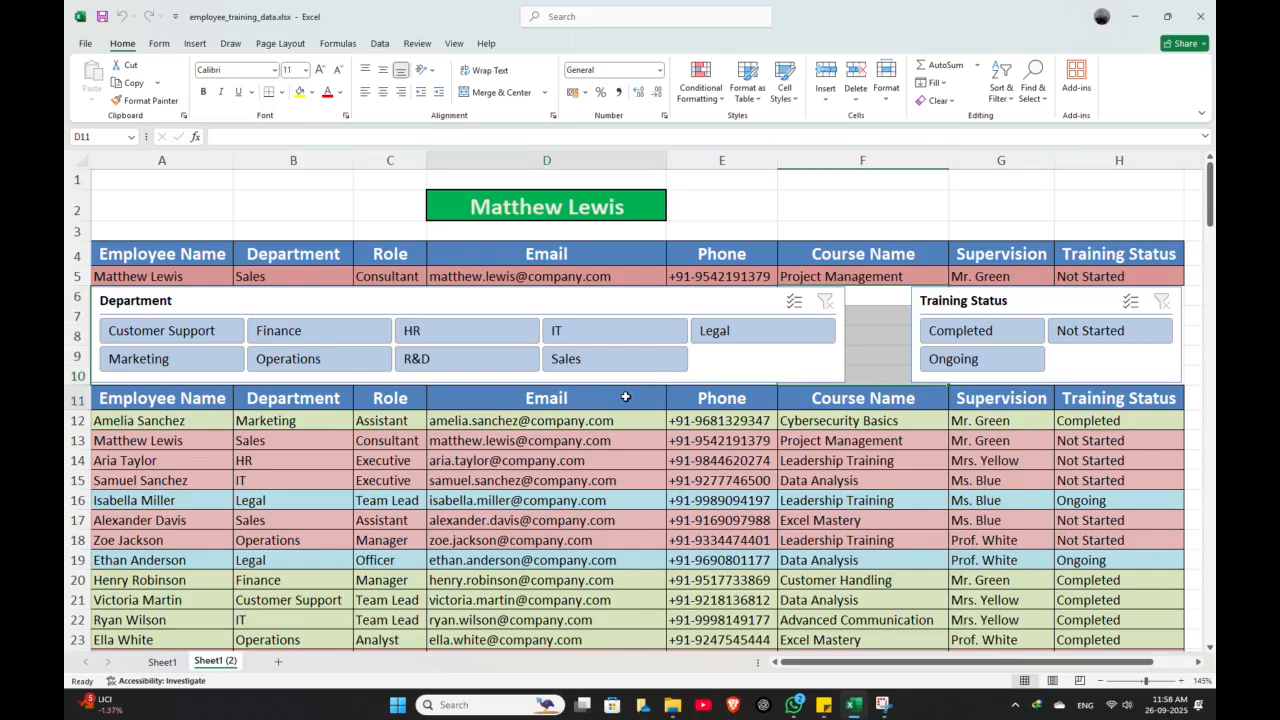
click(625, 397)
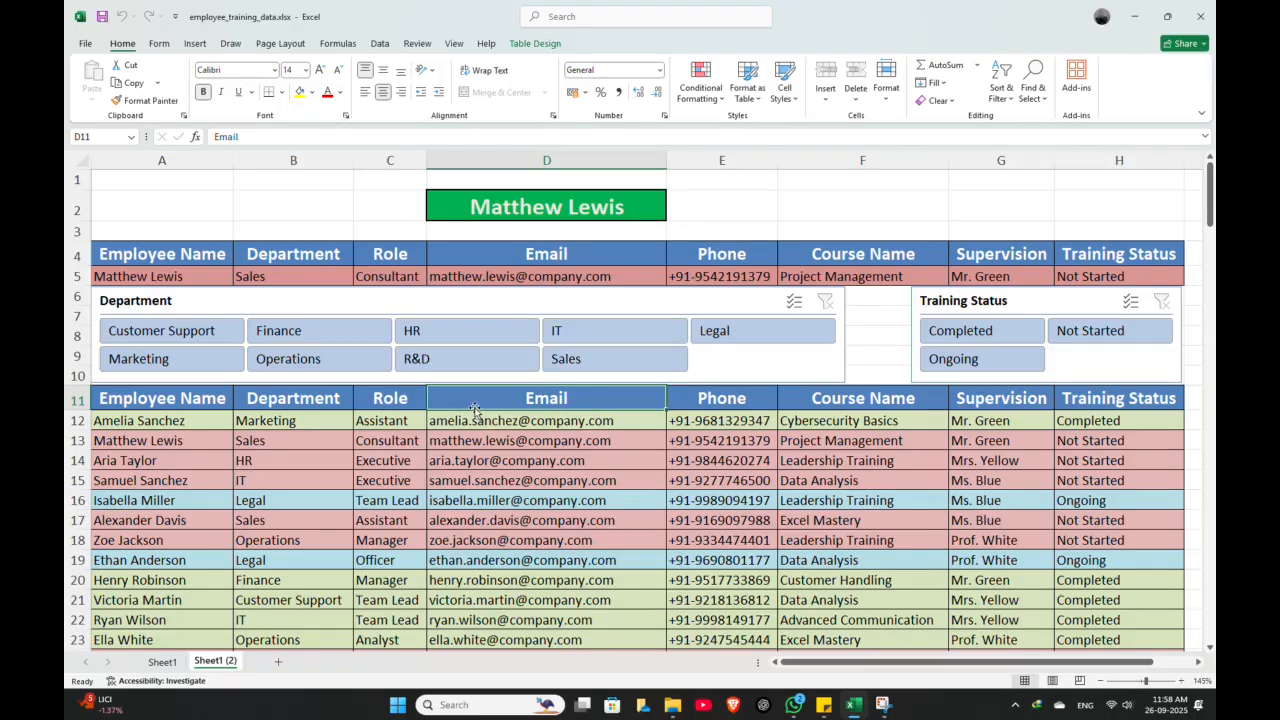
scroll(766, 378, down, 13)
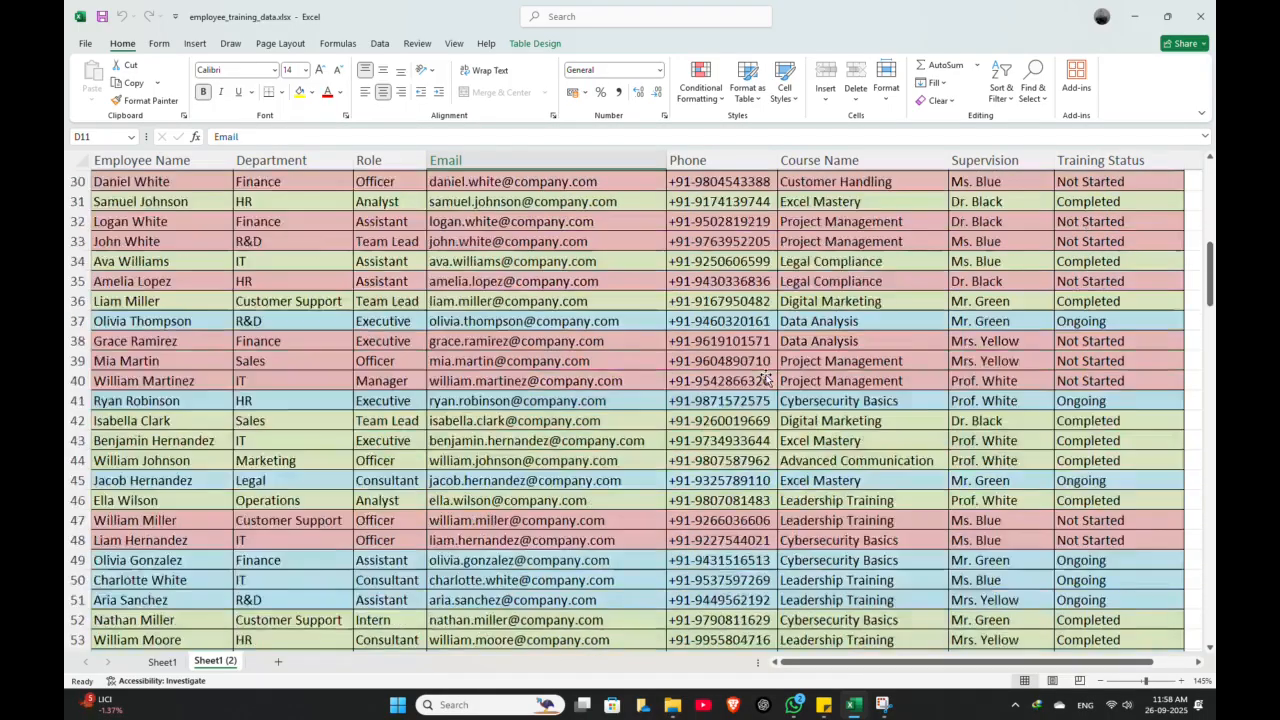
scroll(766, 378, up, 5)
scroll(766, 378, up, 9)
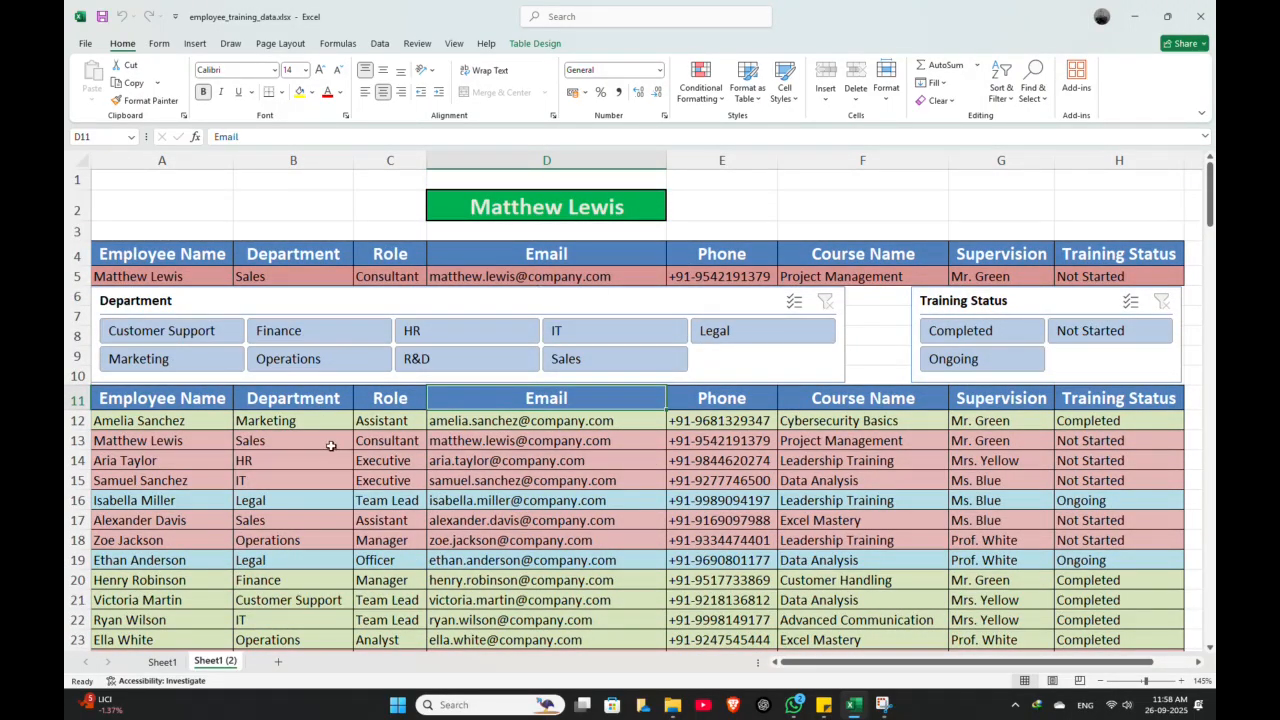
Examine how the table rows are colour-coded by Training Status, from the first record to the end of the table.
drag(330, 442, 720, 593)
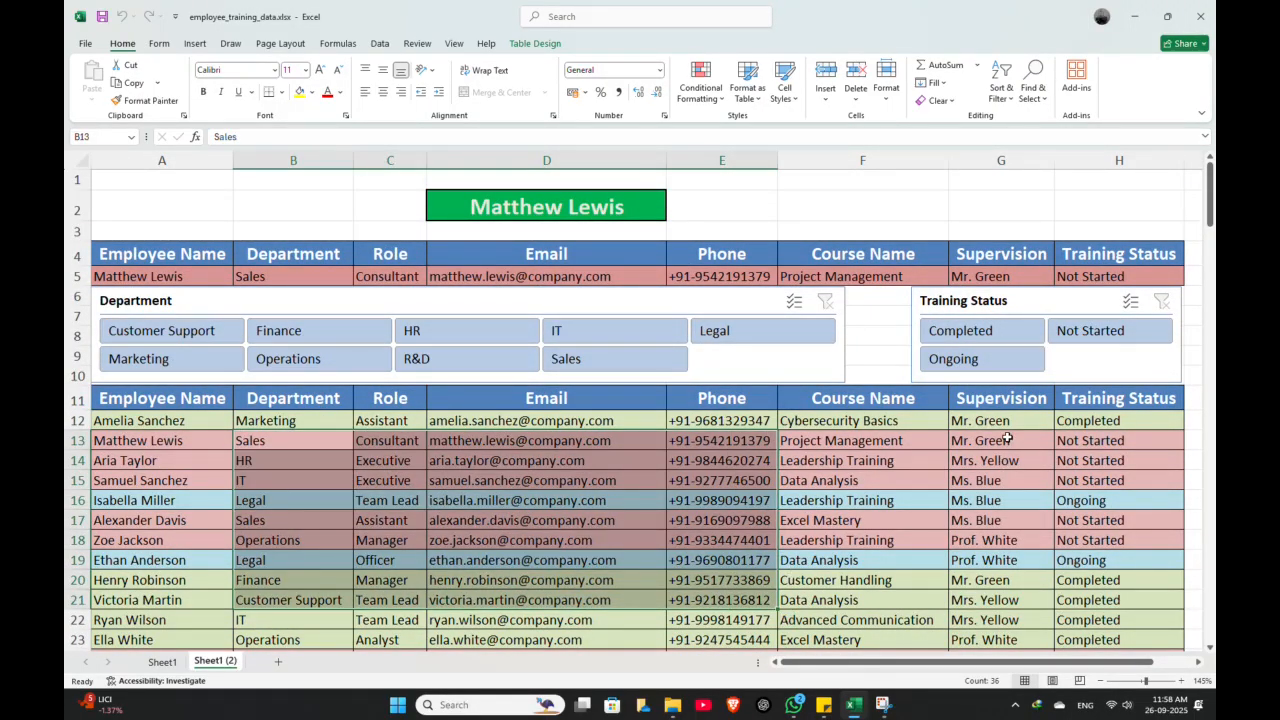
click(1080, 422)
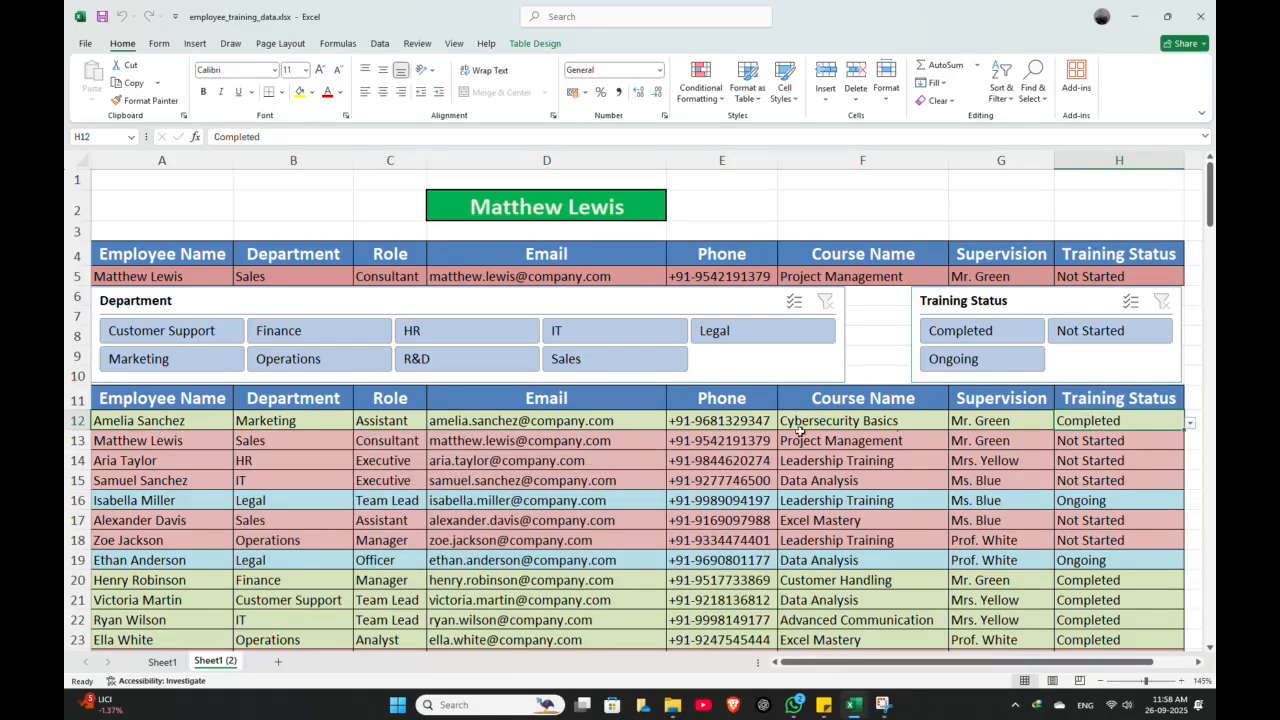
click(1066, 480)
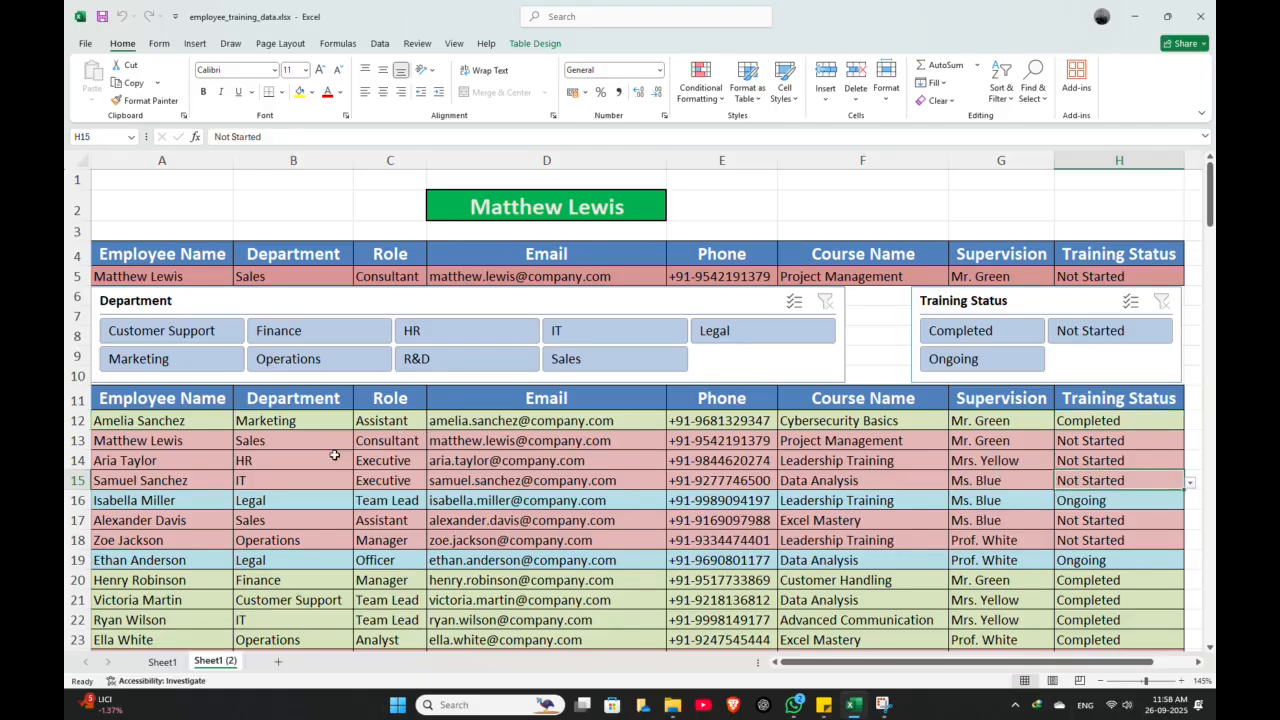
click(205, 491)
scroll(581, 480, down, 20)
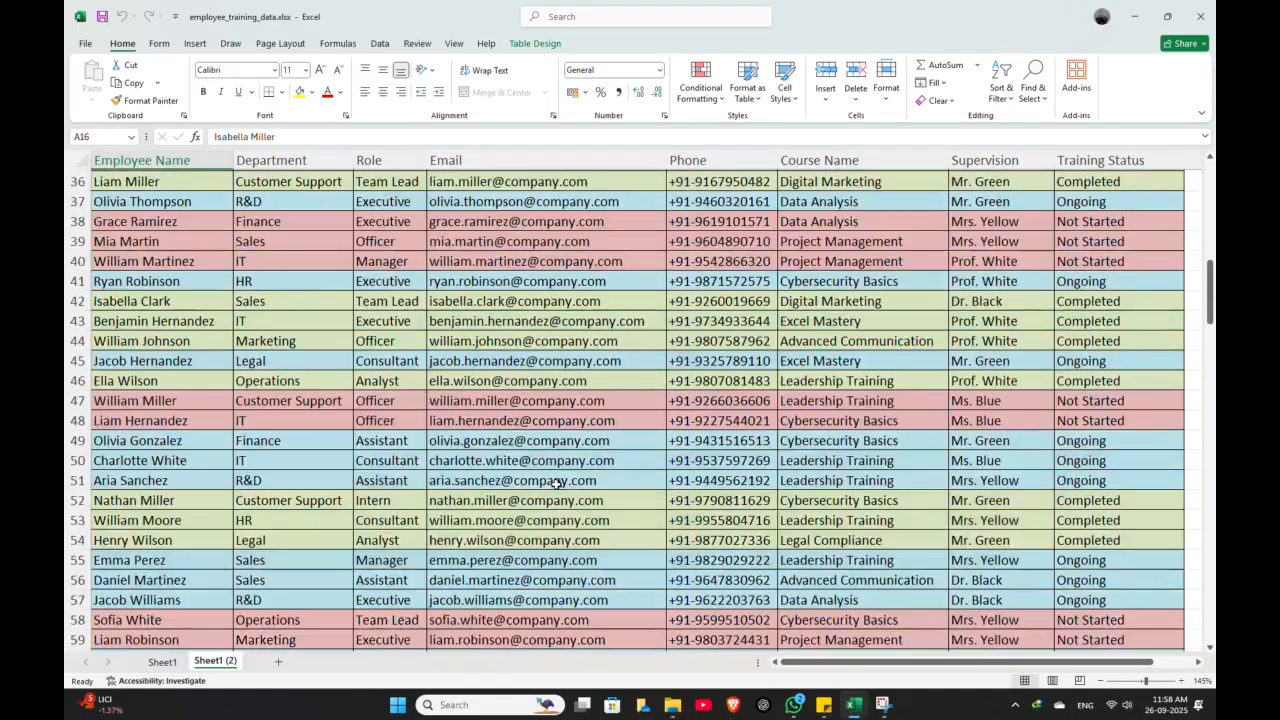
scroll(581, 480, down, 20)
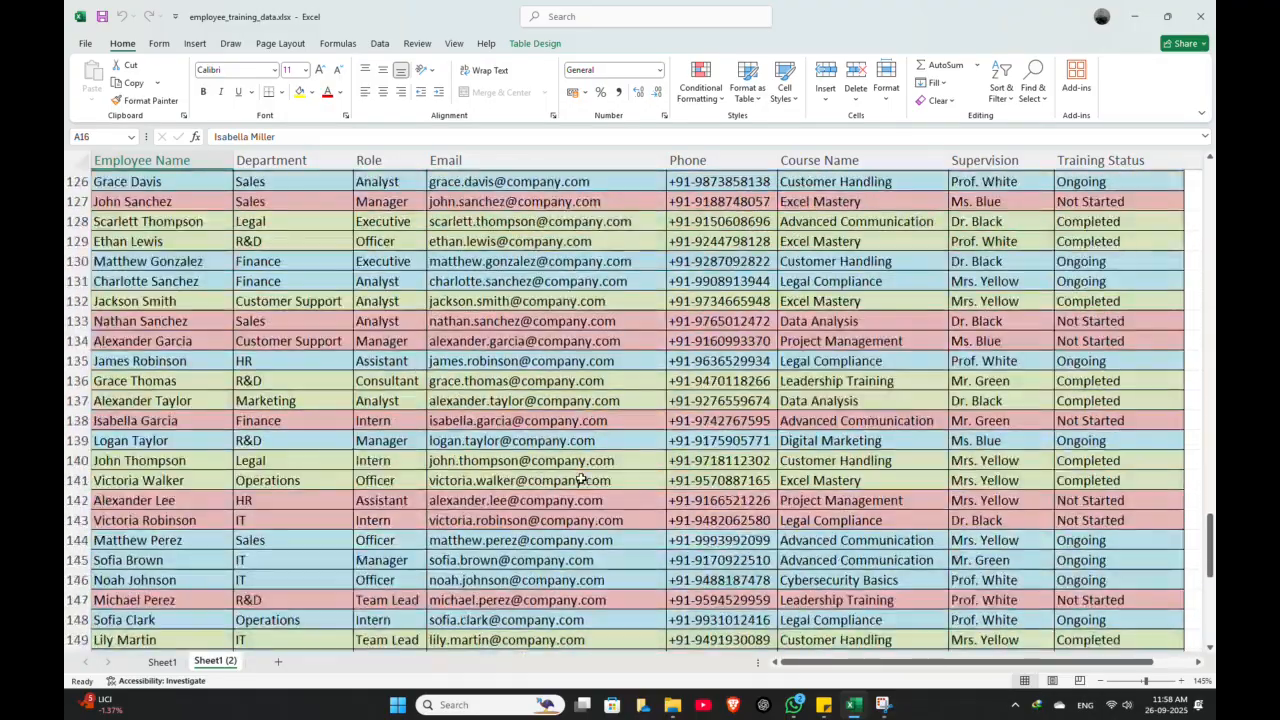
scroll(581, 478, down, 7)
scroll(581, 478, up, 6)
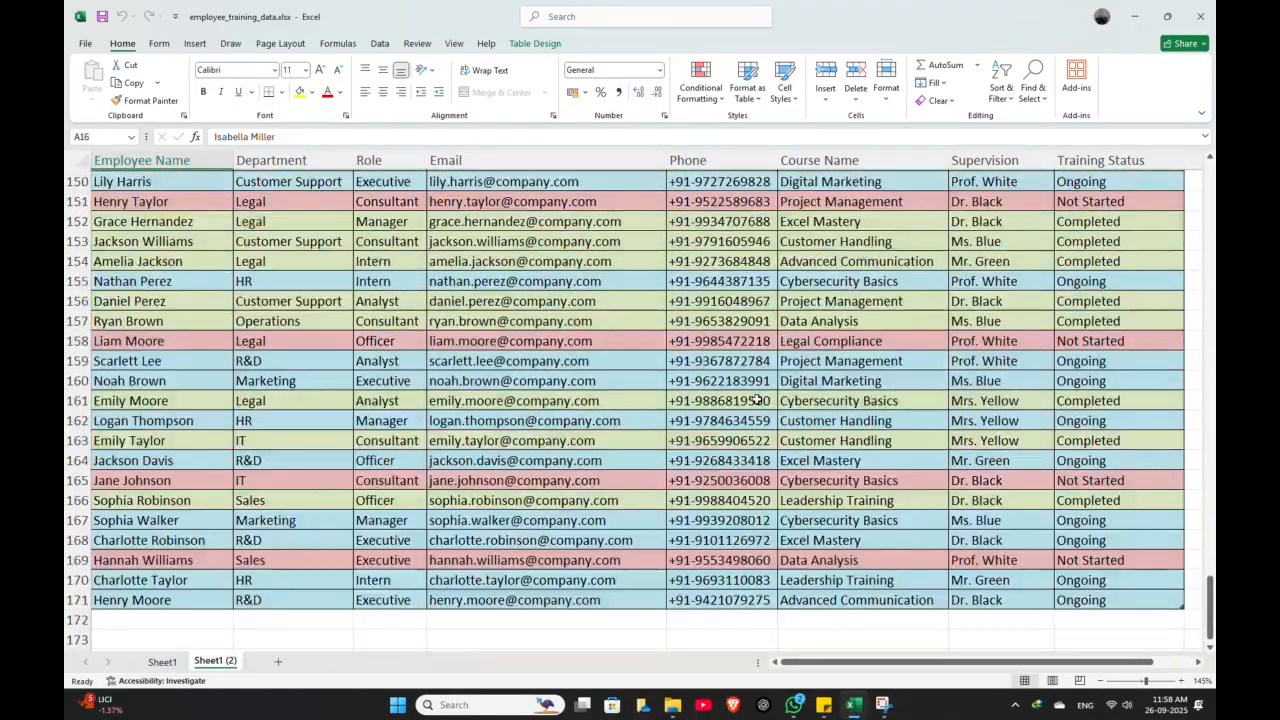
scroll(758, 400, up, 10)
drag(1212, 525, 1211, 200)
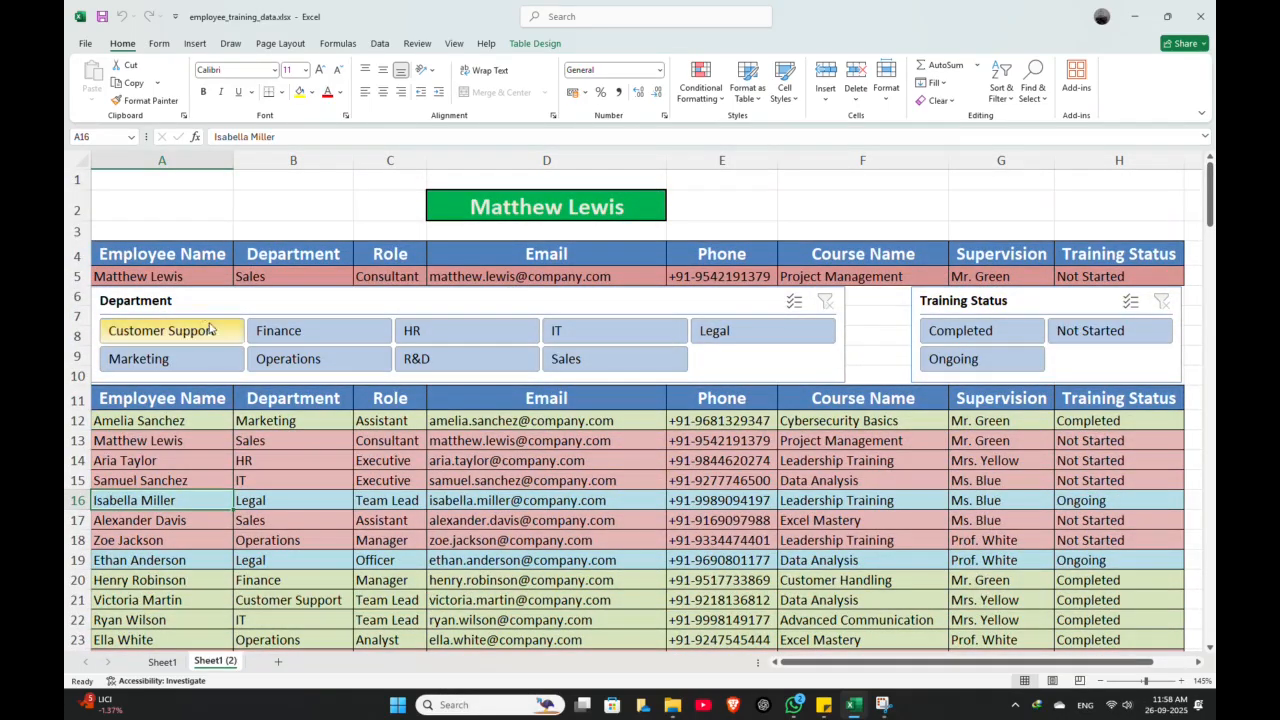
Filter the employee table to the Finance department with the Department slicer and review the filtered rows.
click(514, 46)
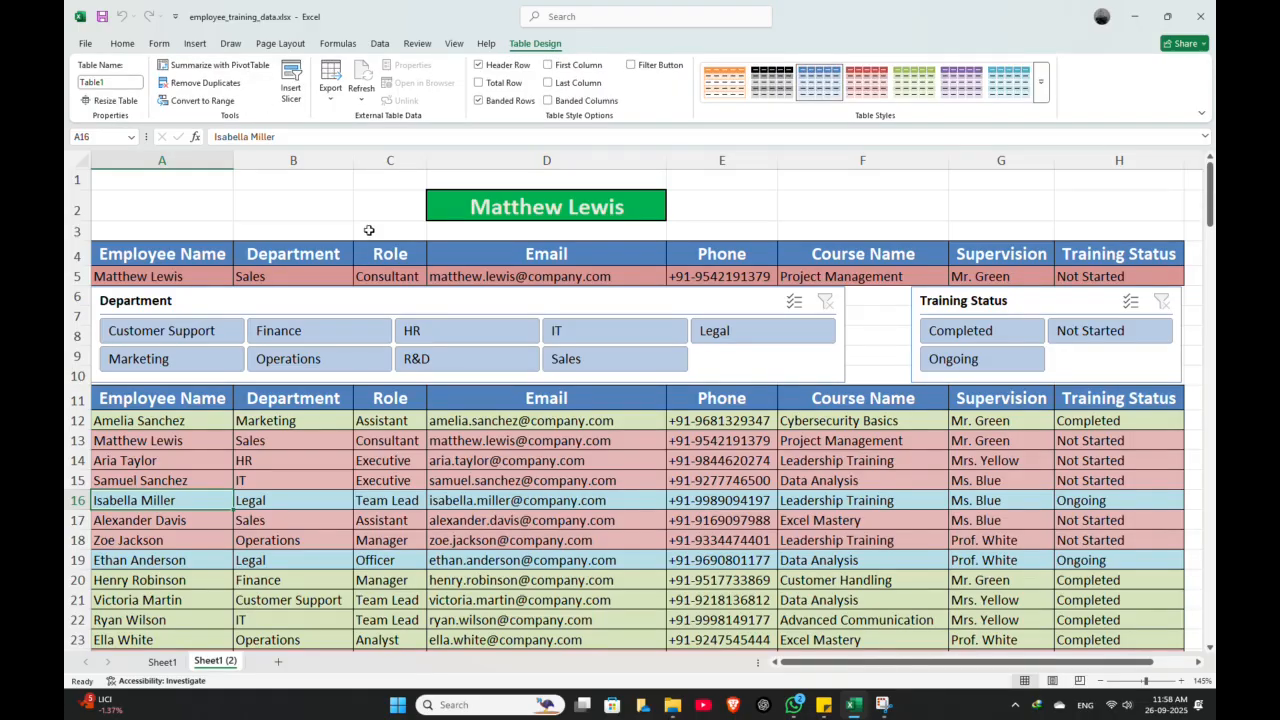
click(268, 338)
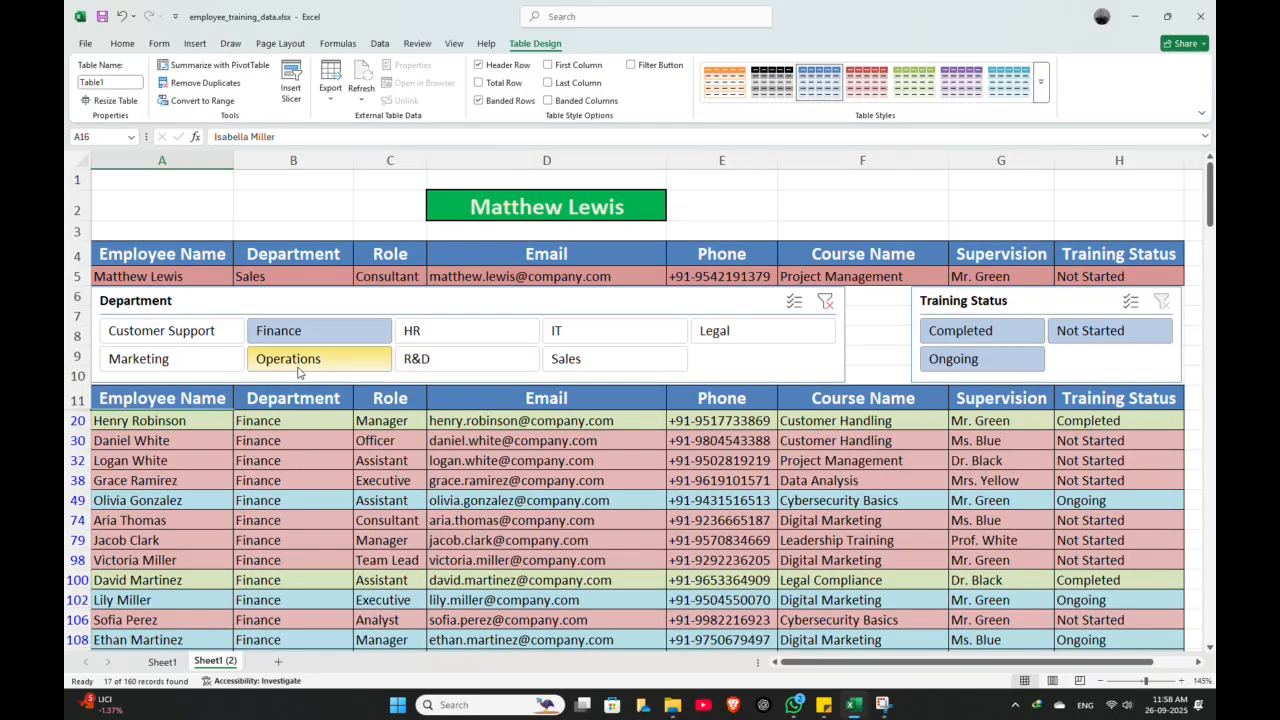
scroll(312, 504, down, 2)
scroll(312, 504, down, 2)
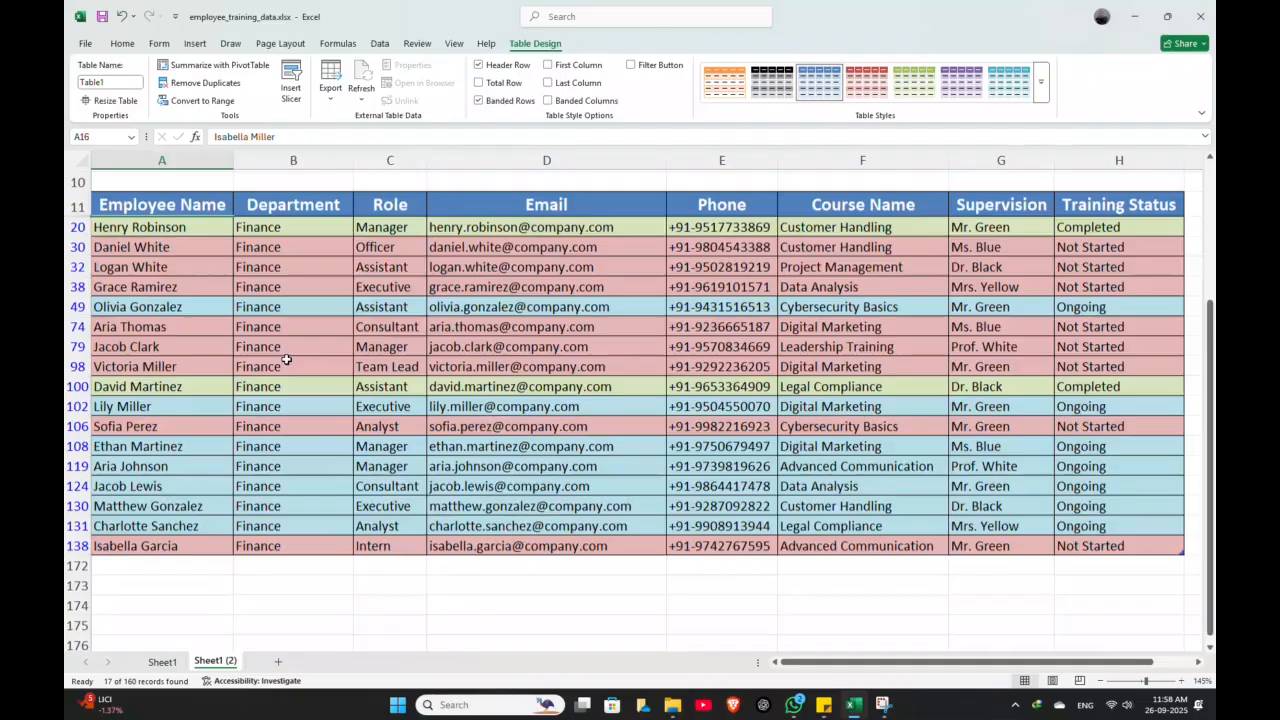
scroll(280, 400, up, 2)
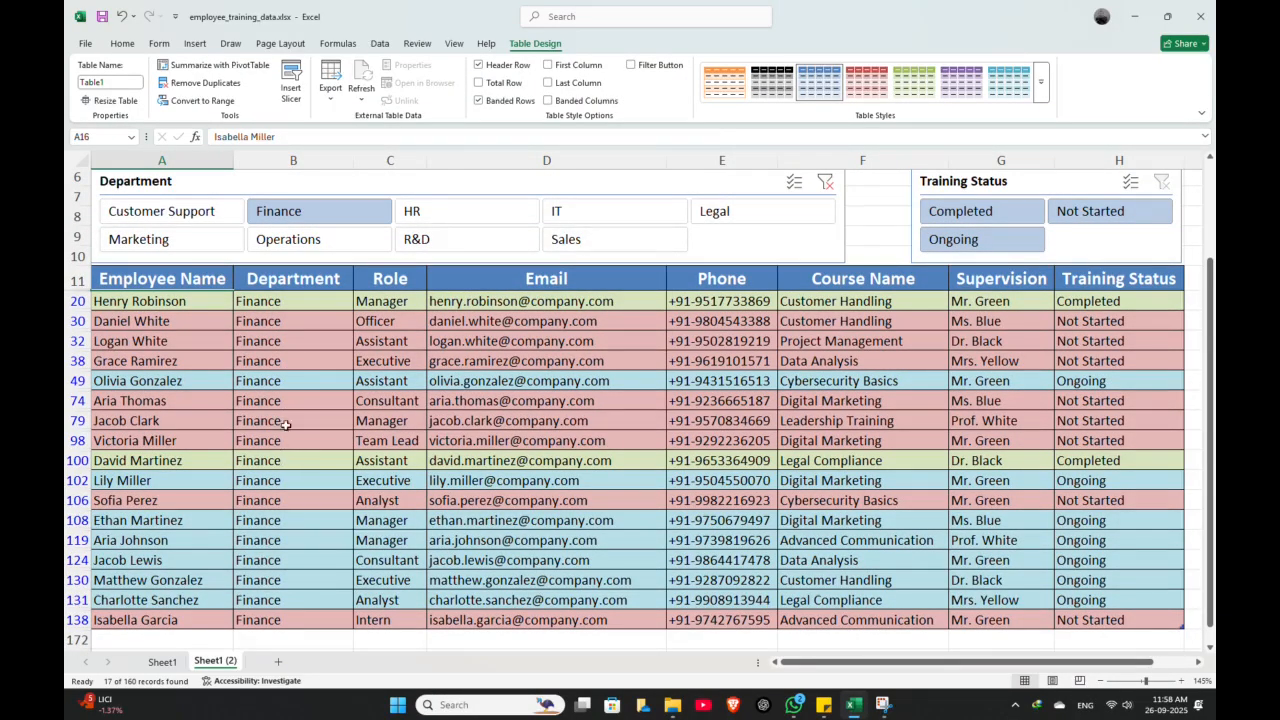
scroll(288, 376, up, 1)
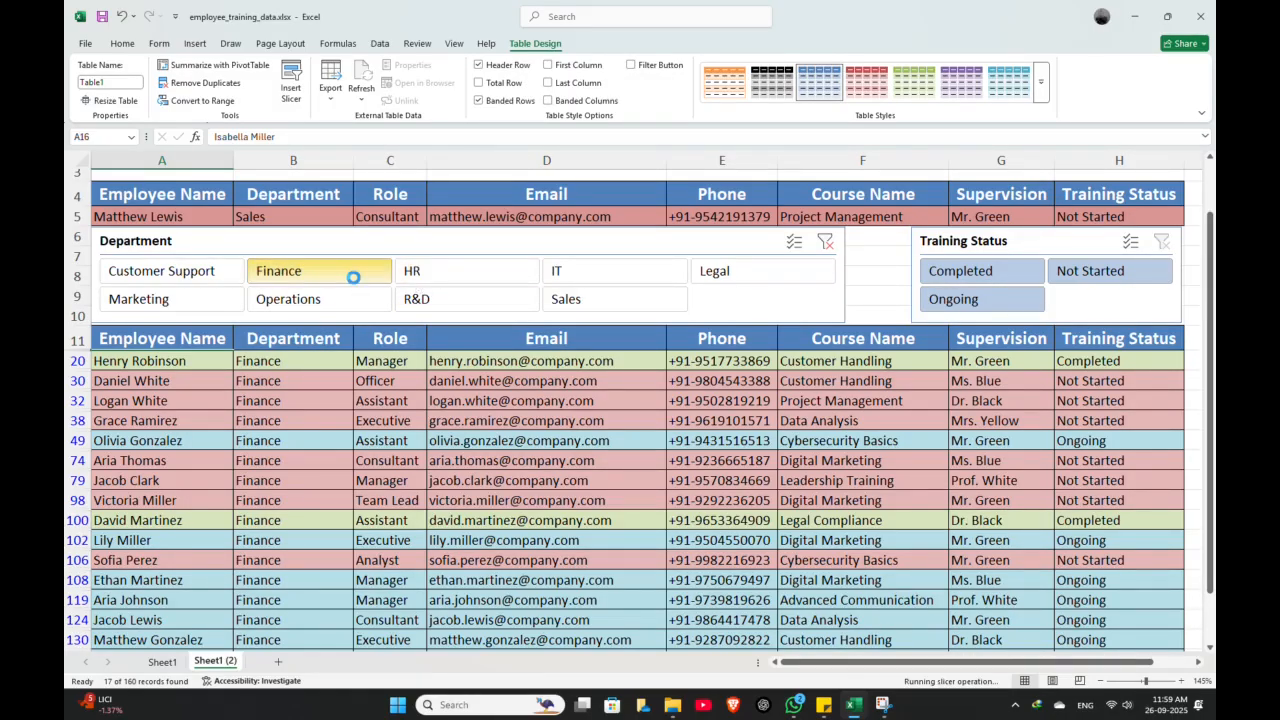
Filter the table to HR employees with Completed training using the slicers, and clear both slicer filters.
click(420, 278)
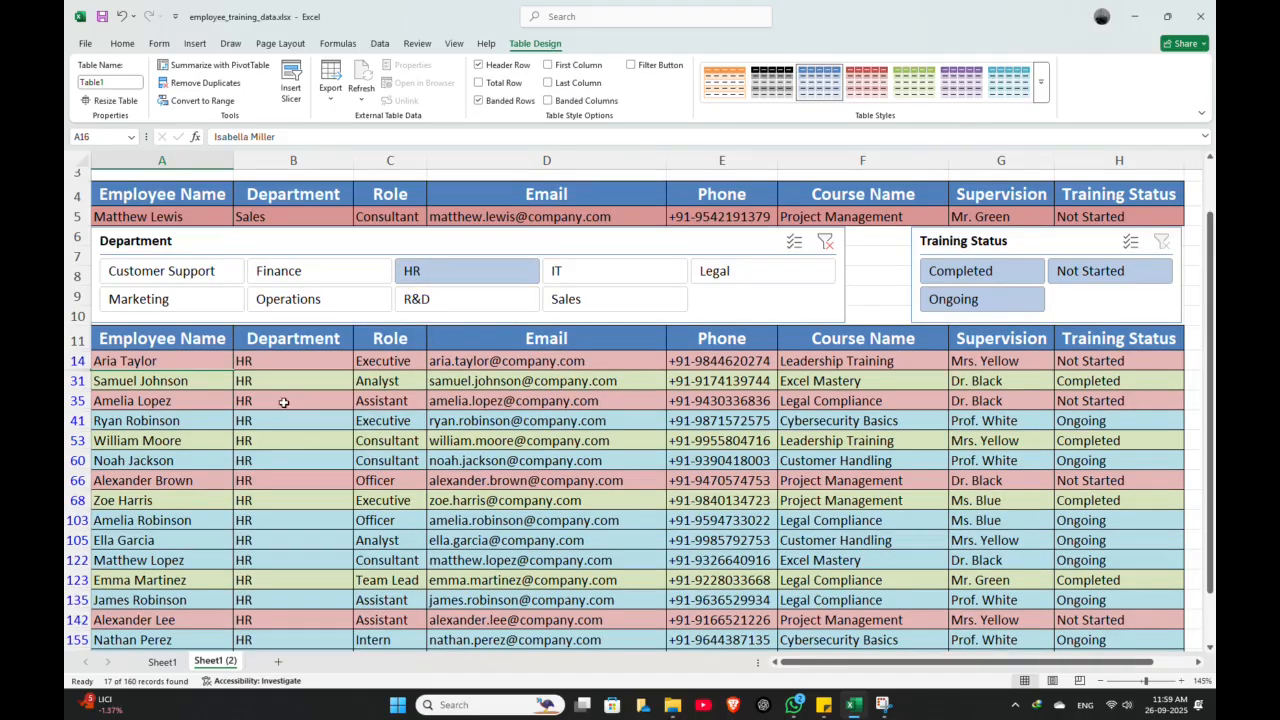
scroll(286, 398, down, 5)
scroll(286, 398, up, 6)
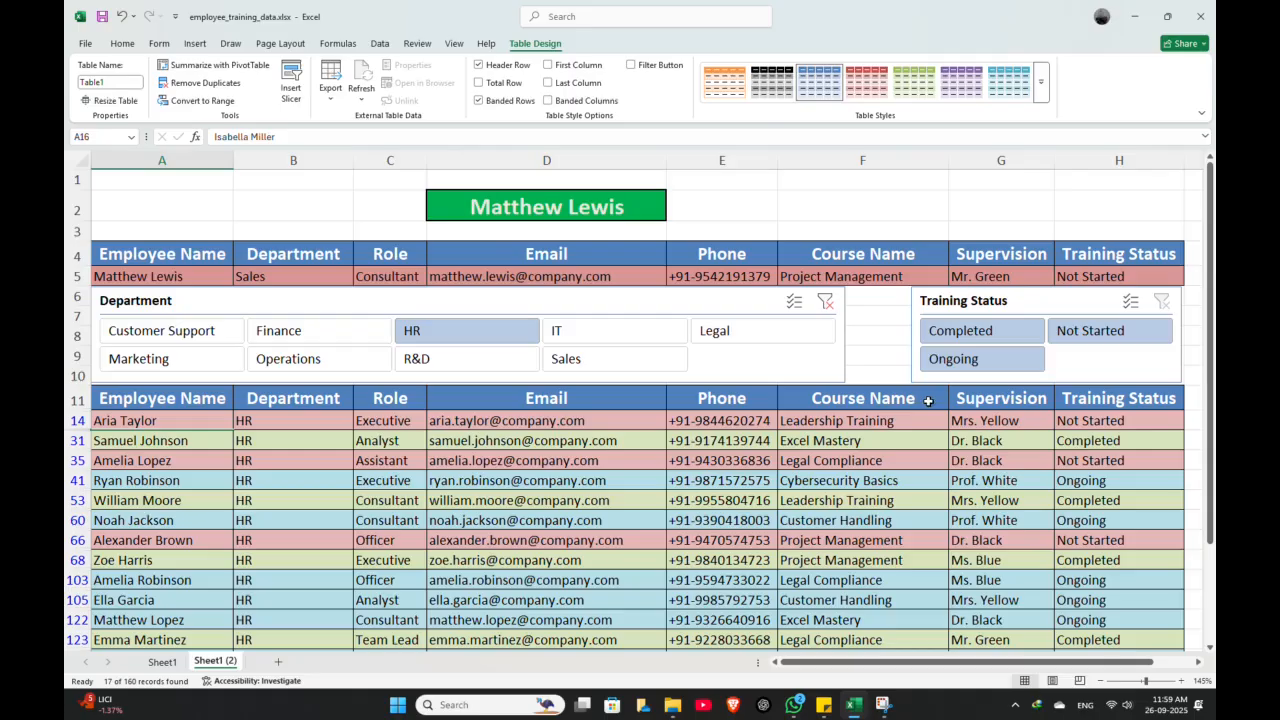
click(980, 332)
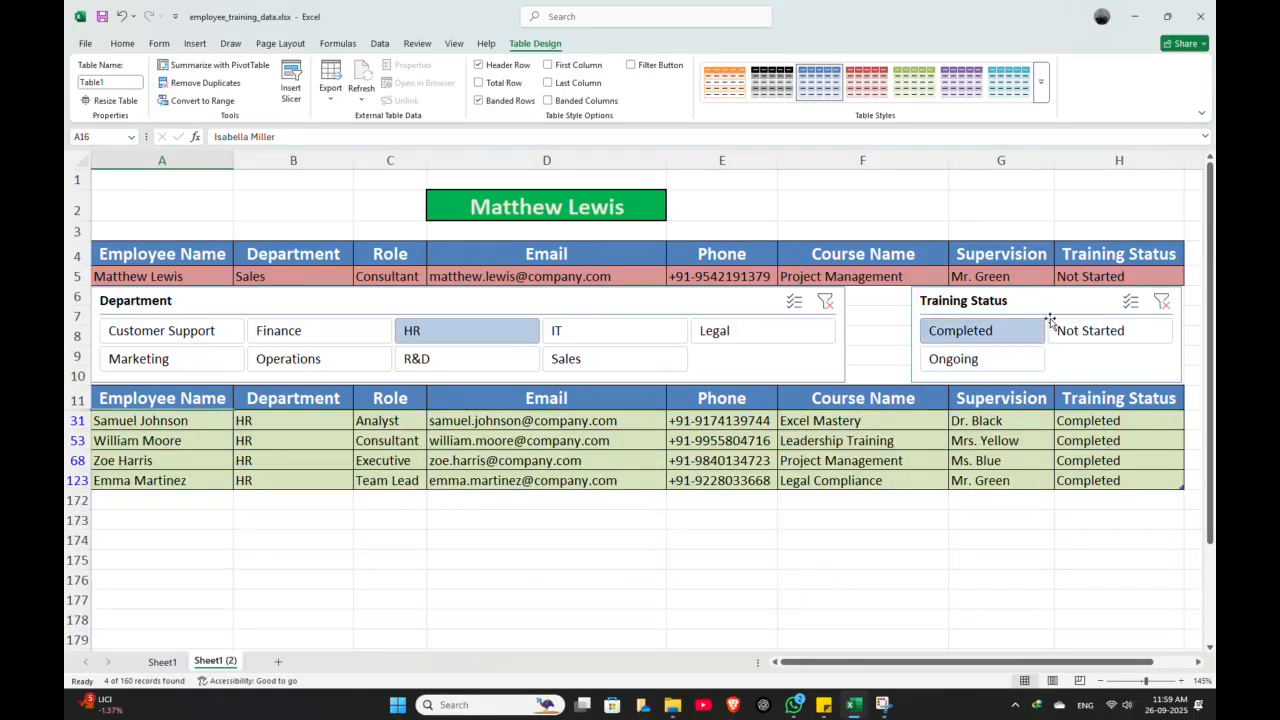
click(1159, 303)
click(826, 302)
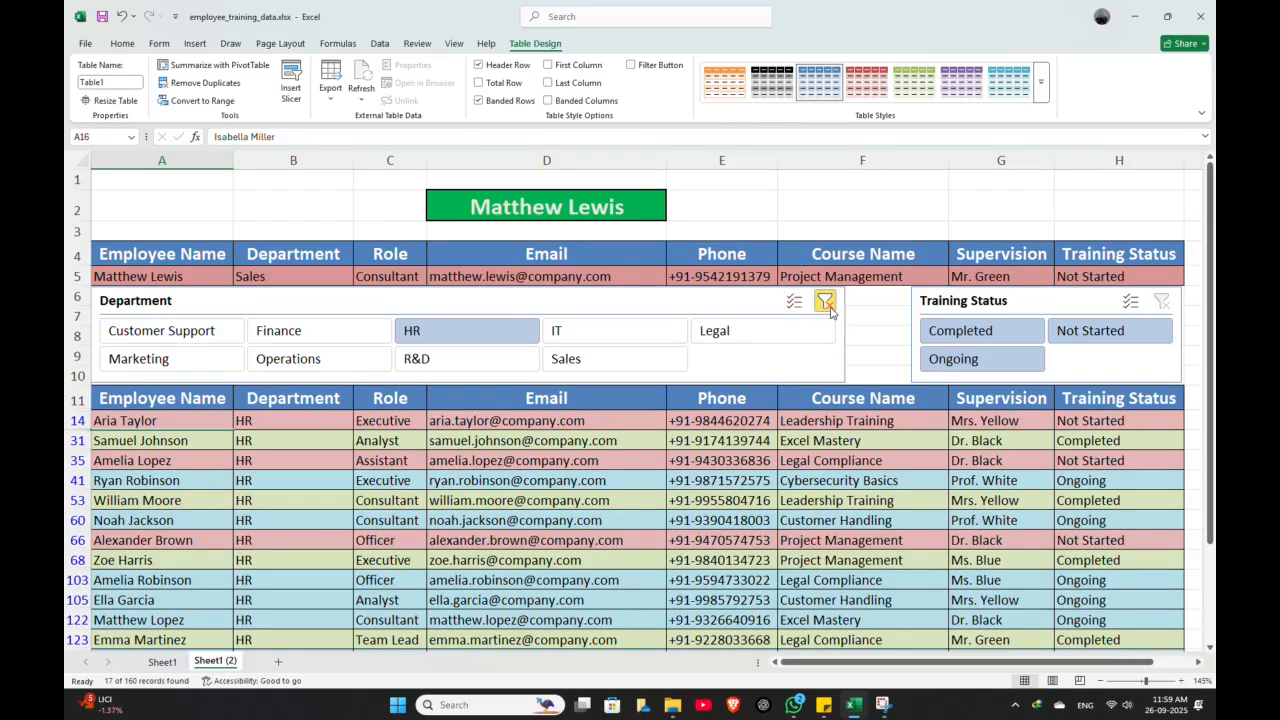
Look up a different employee by entering the employee's full name in cell D2 using the matching suggestion.
click(632, 214)
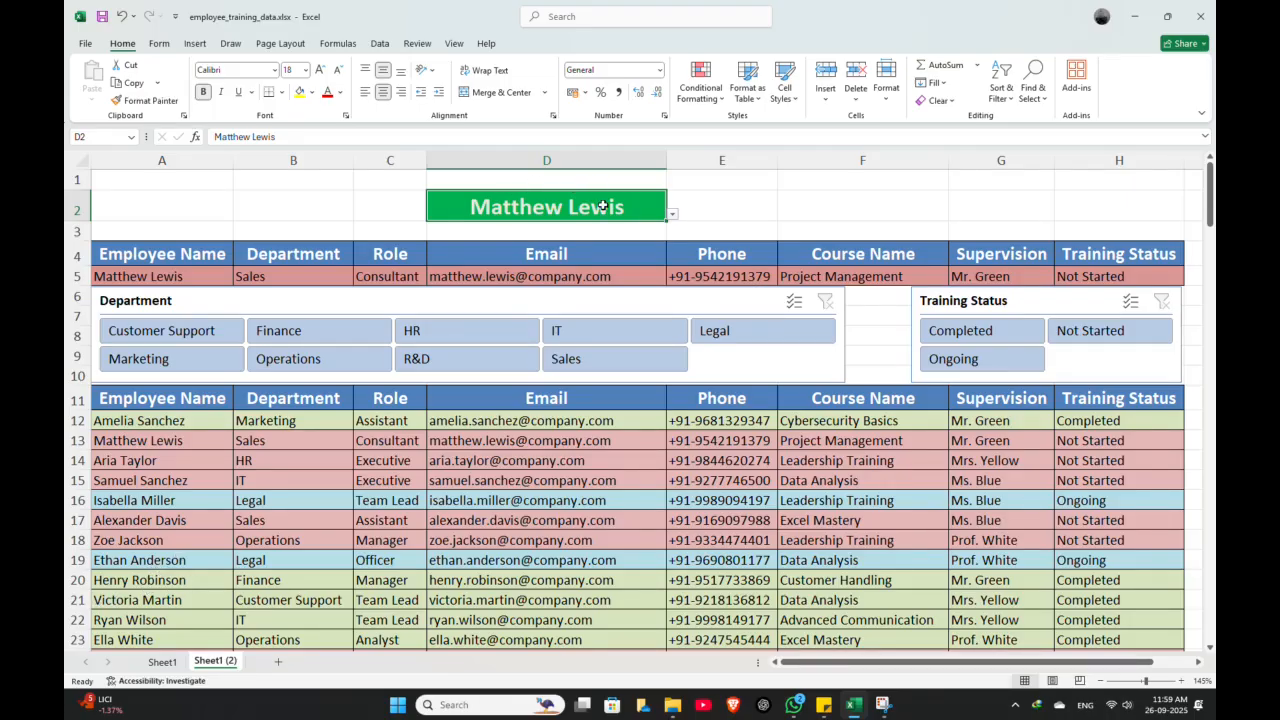
text(Hen)
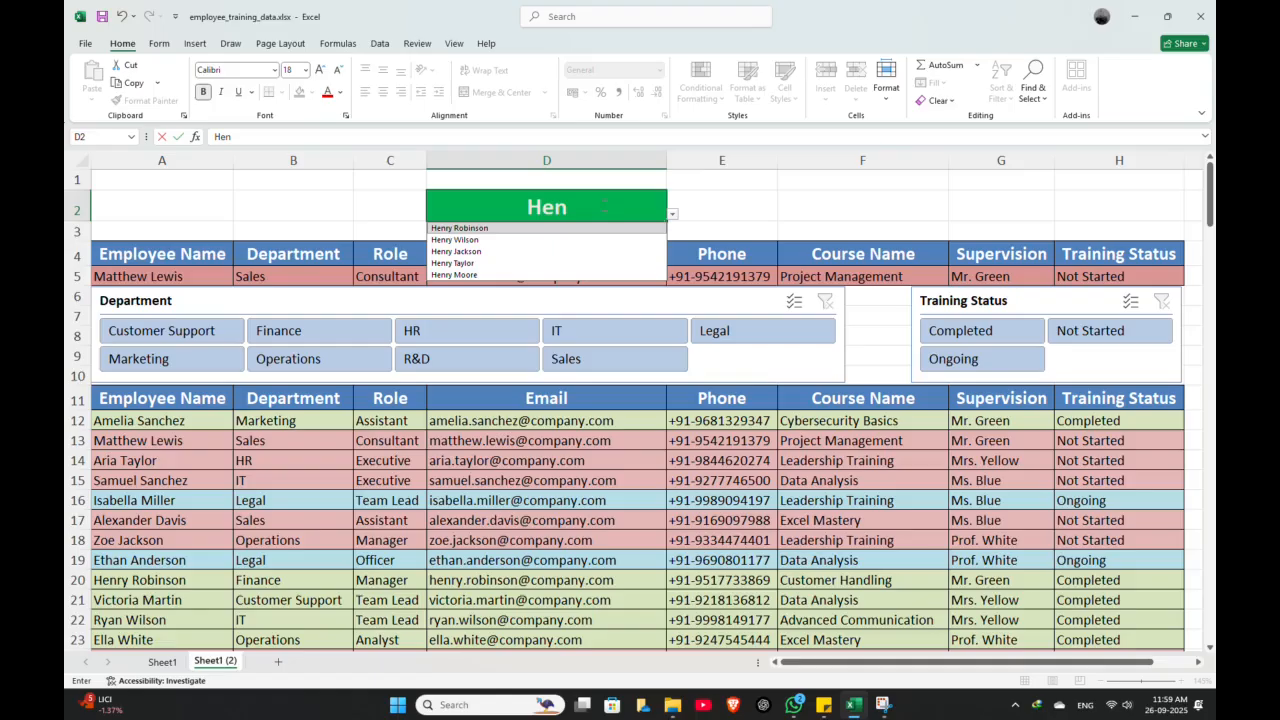
text(rey)
key(BackSpace)
key(BackSpace)
key(BackSpace)
key(Return)
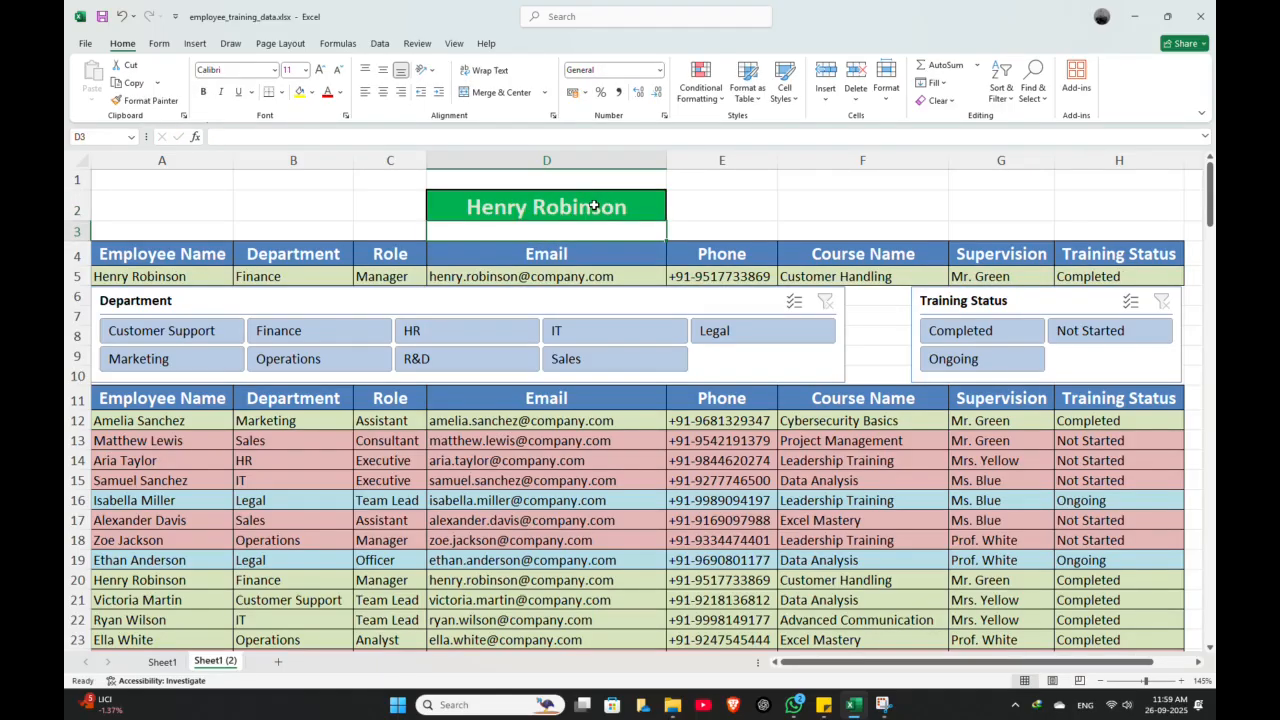
Examine the lookup formula and the returned employee record in row 5, and return to Sheet1.
click(171, 277)
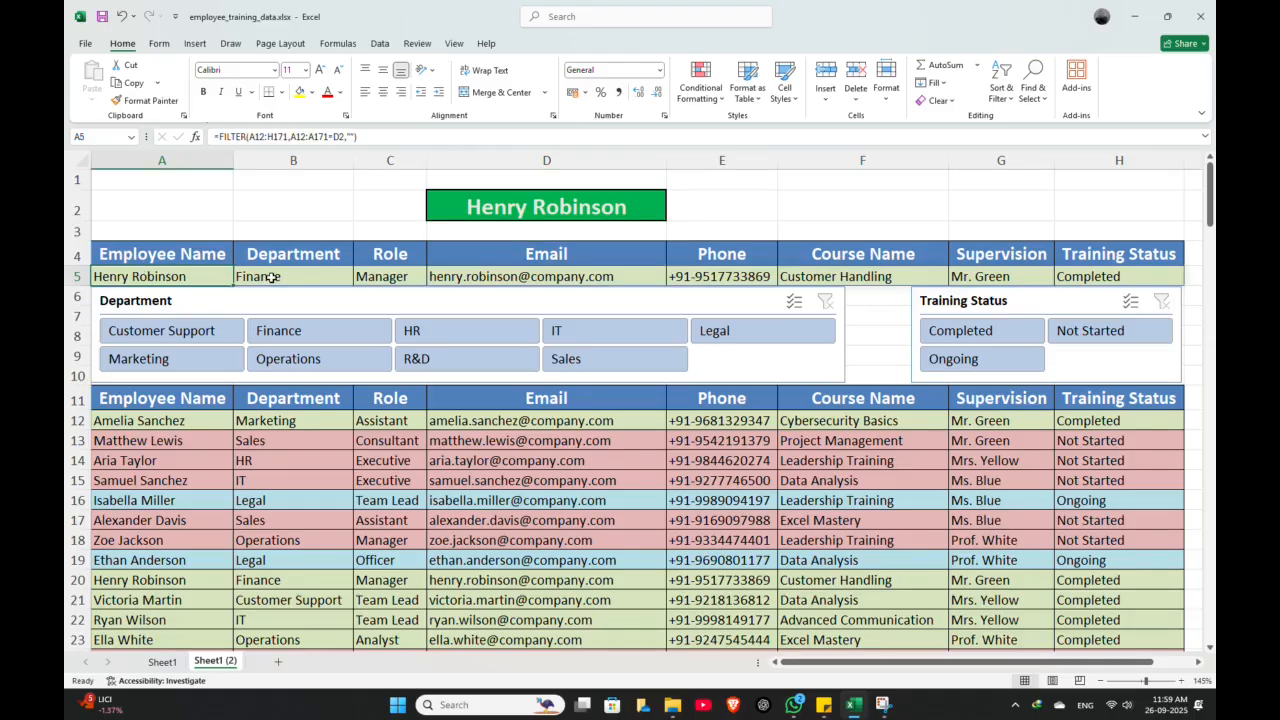
drag(271, 277, 1085, 285)
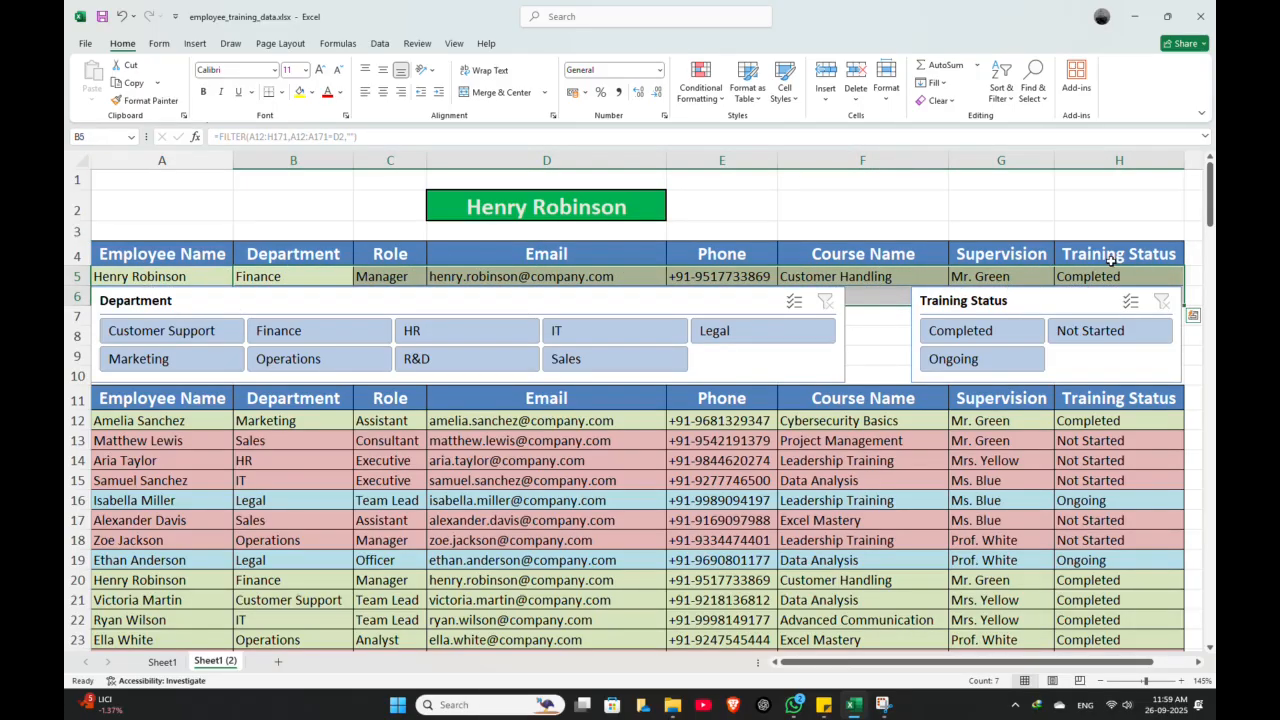
click(762, 205)
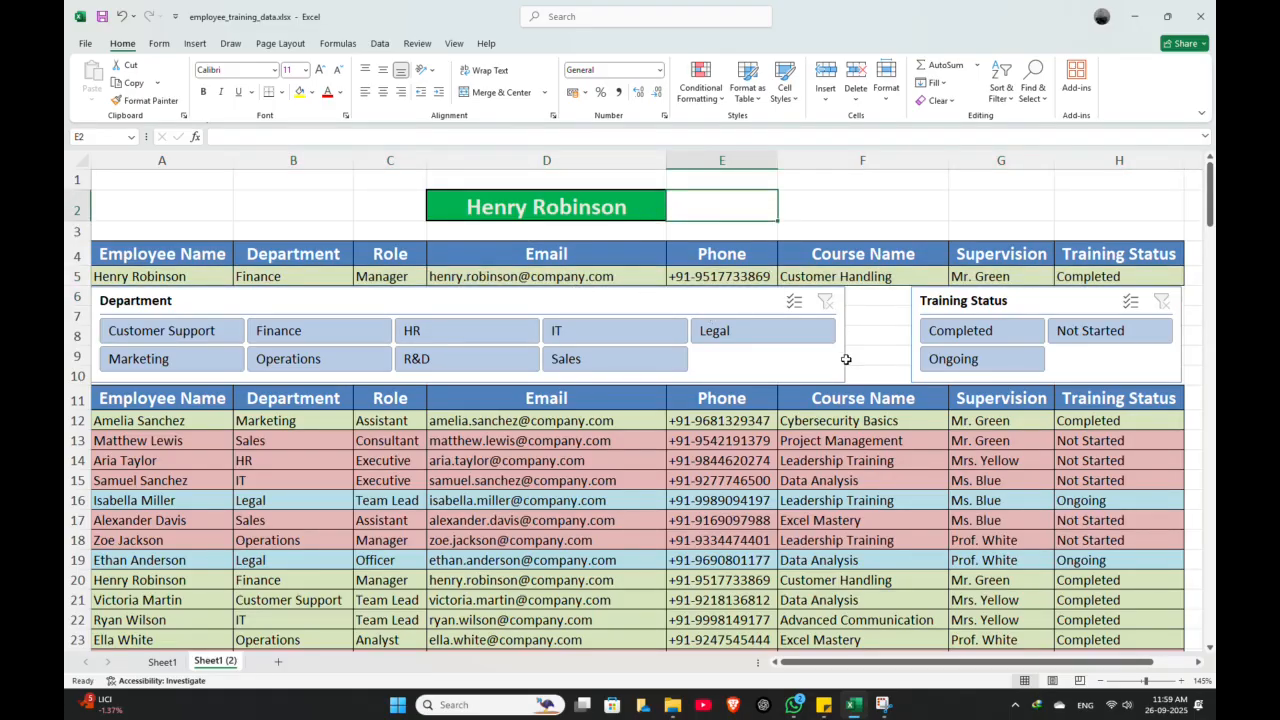
click(165, 662)
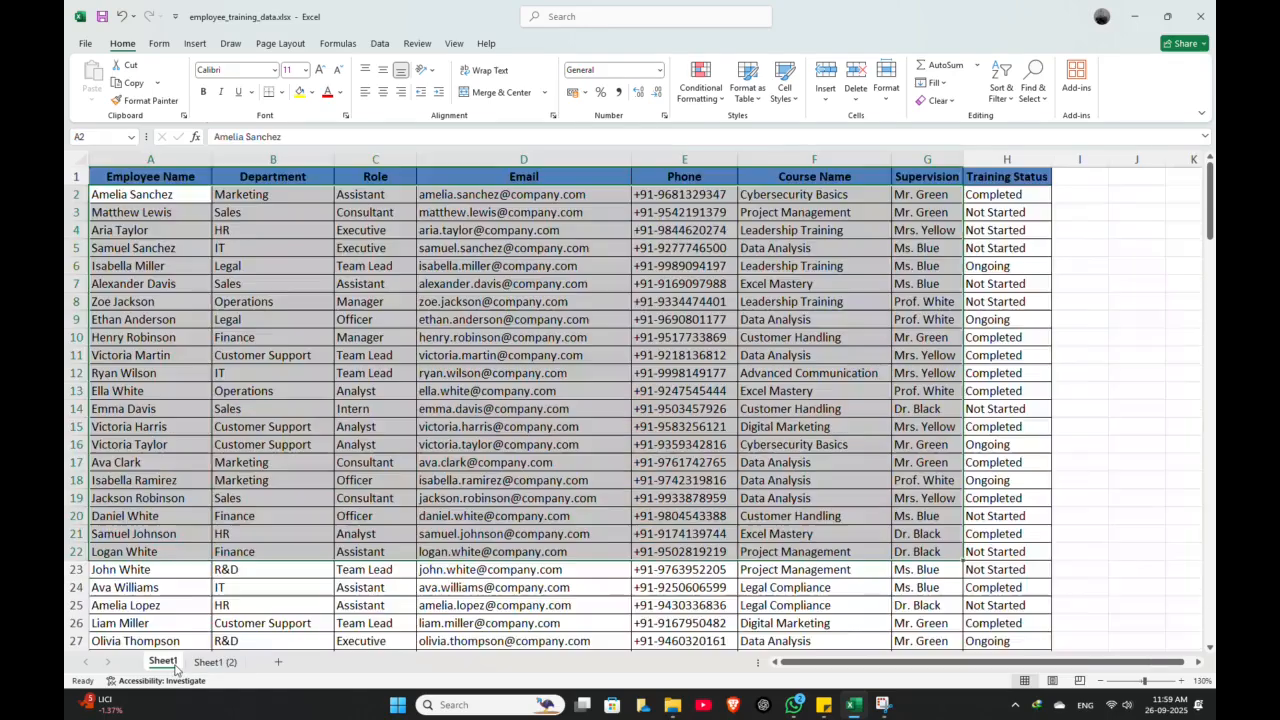
Delete the finished tracker sheet Sheet1 (2) and confirm its permanent removal.
click(443, 371)
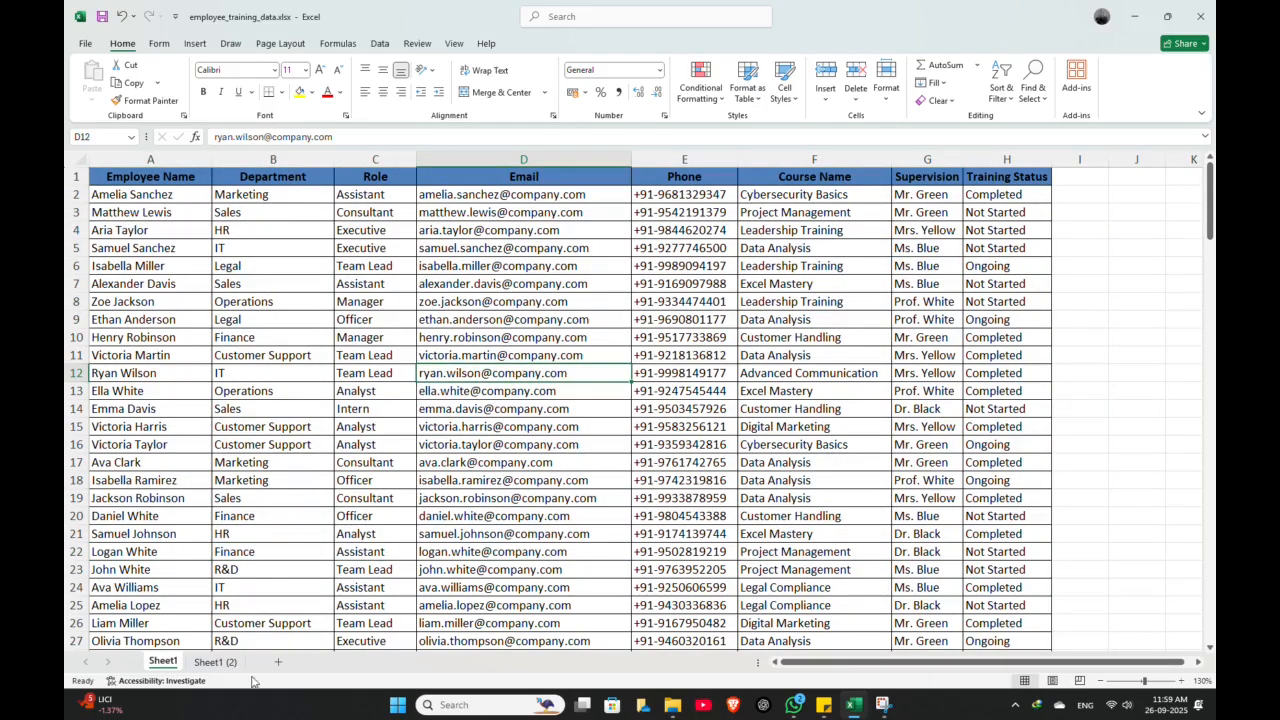
click(213, 664)
right_click(211, 668)
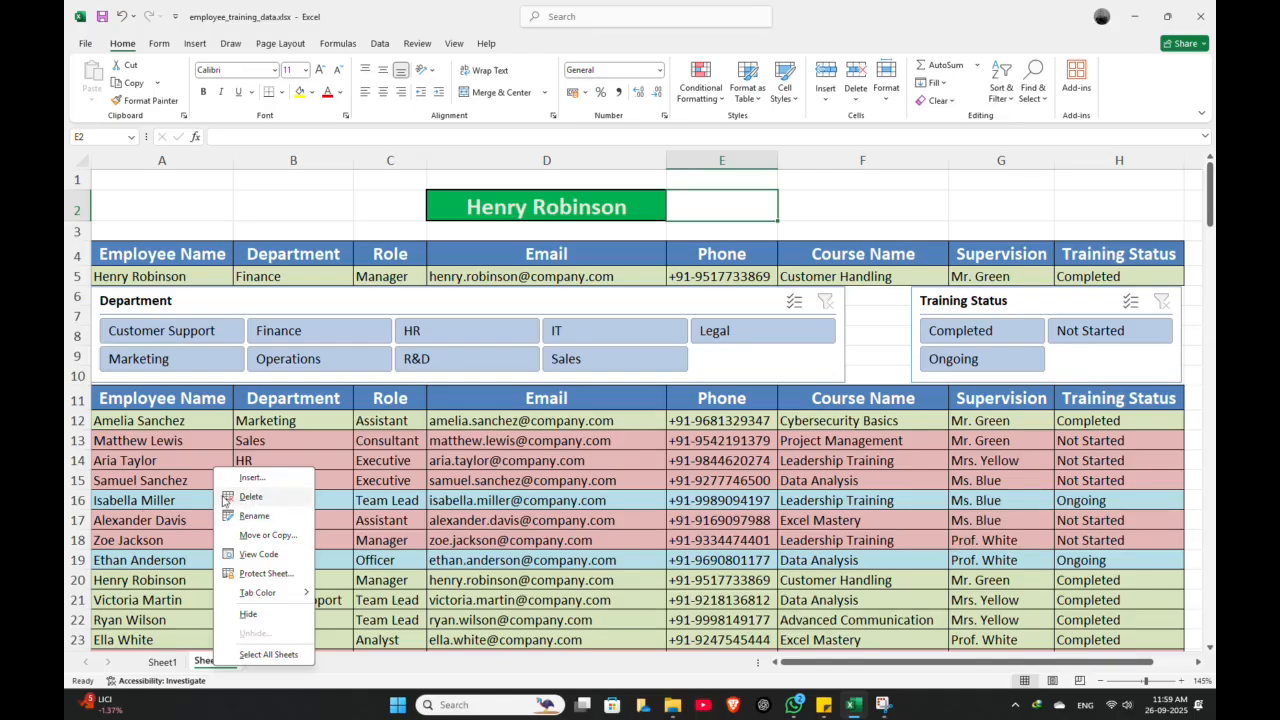
click(252, 497)
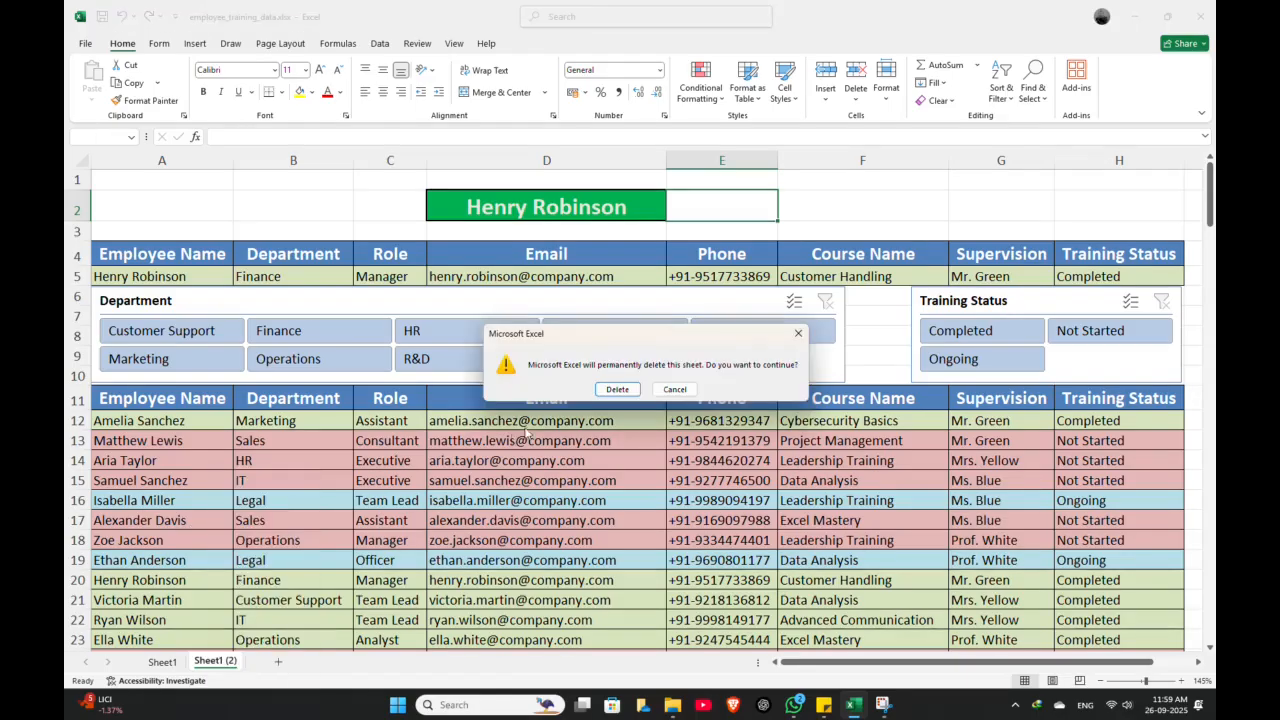
click(614, 390)
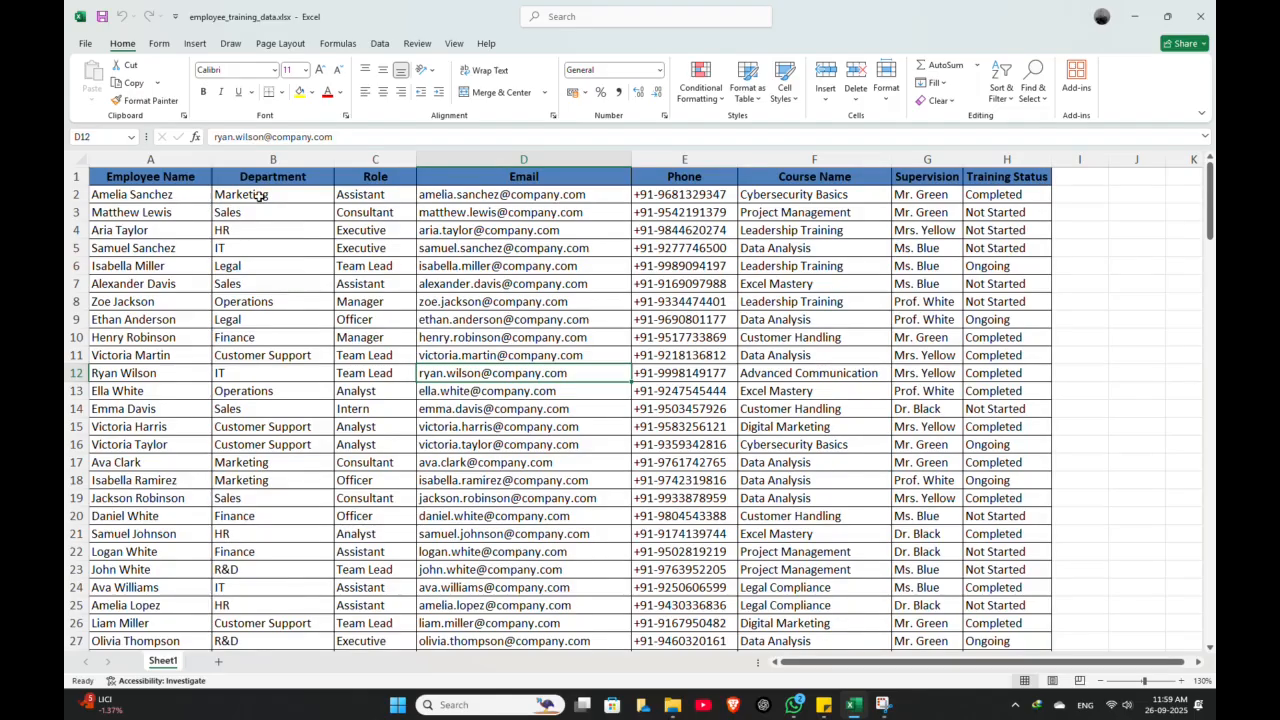
Look through the raw employee data on Sheet1 and duplicate the sheet as a working copy.
scroll(329, 279, down, 5)
scroll(329, 279, up, 2)
scroll(329, 279, up, 3)
click(226, 658)
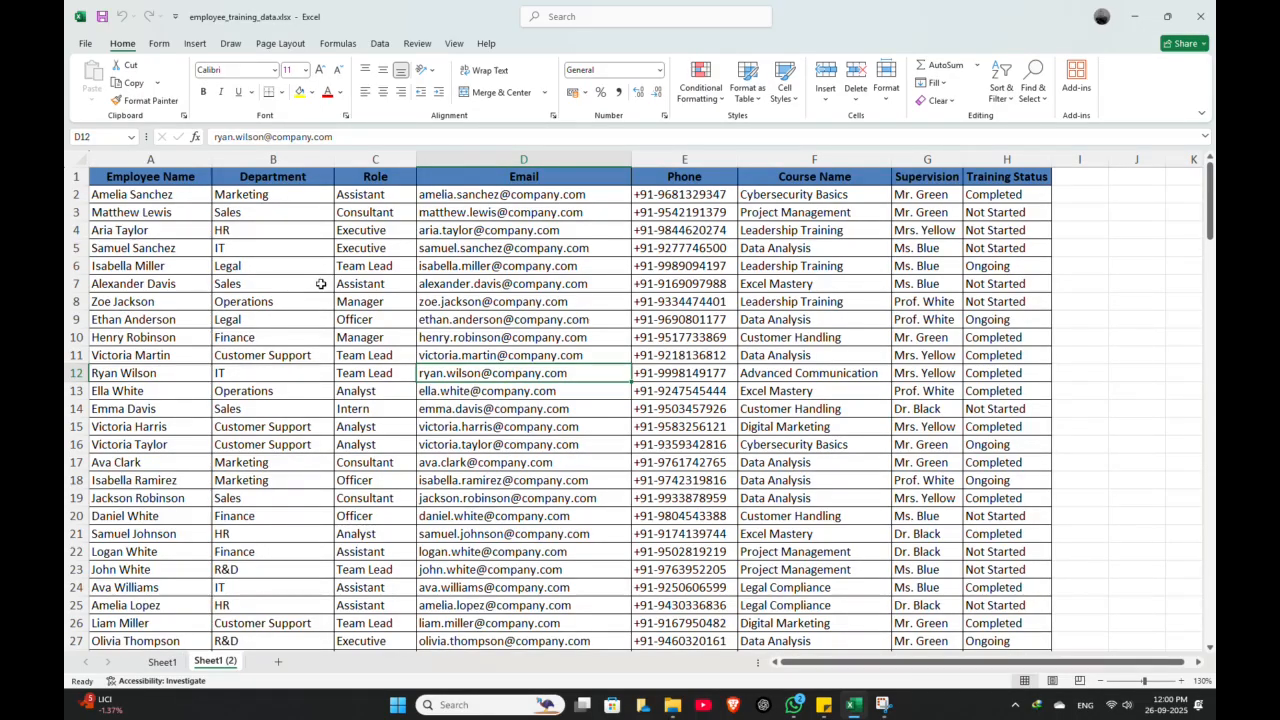
Insert ten blank rows above the header row of the employee table on Sheet1 (2).
click(74, 180)
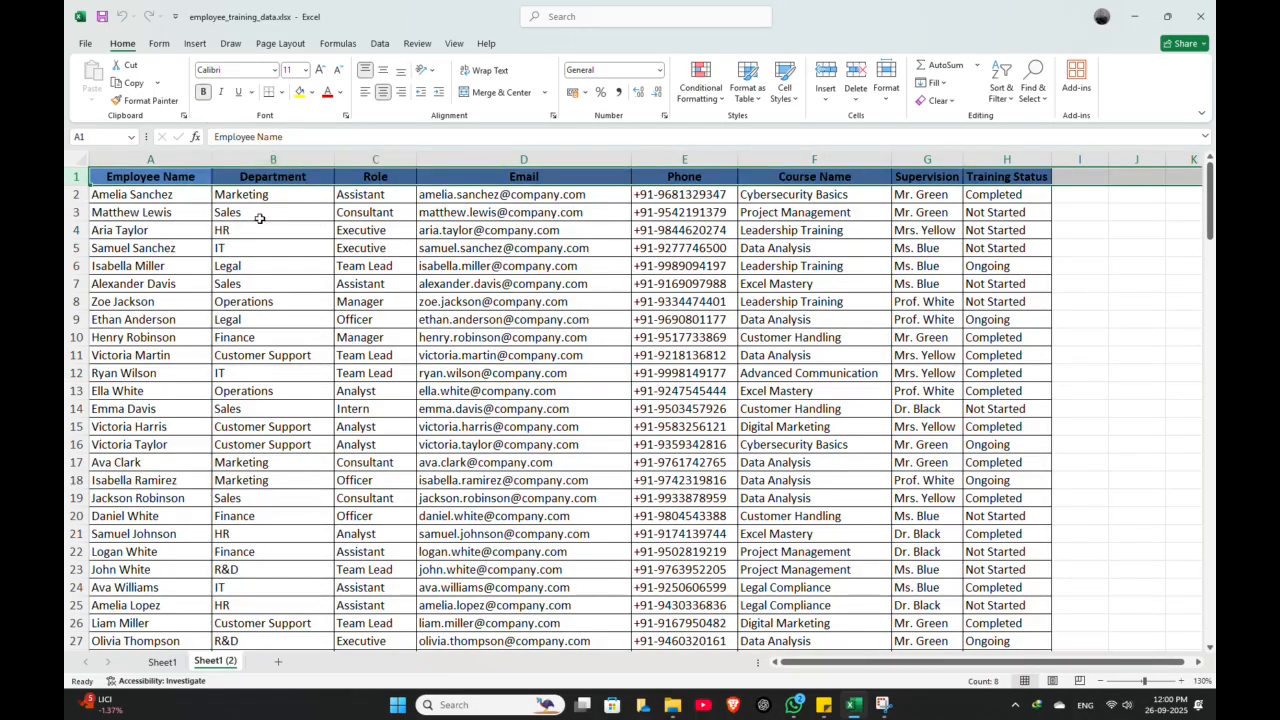
click(110, 248)
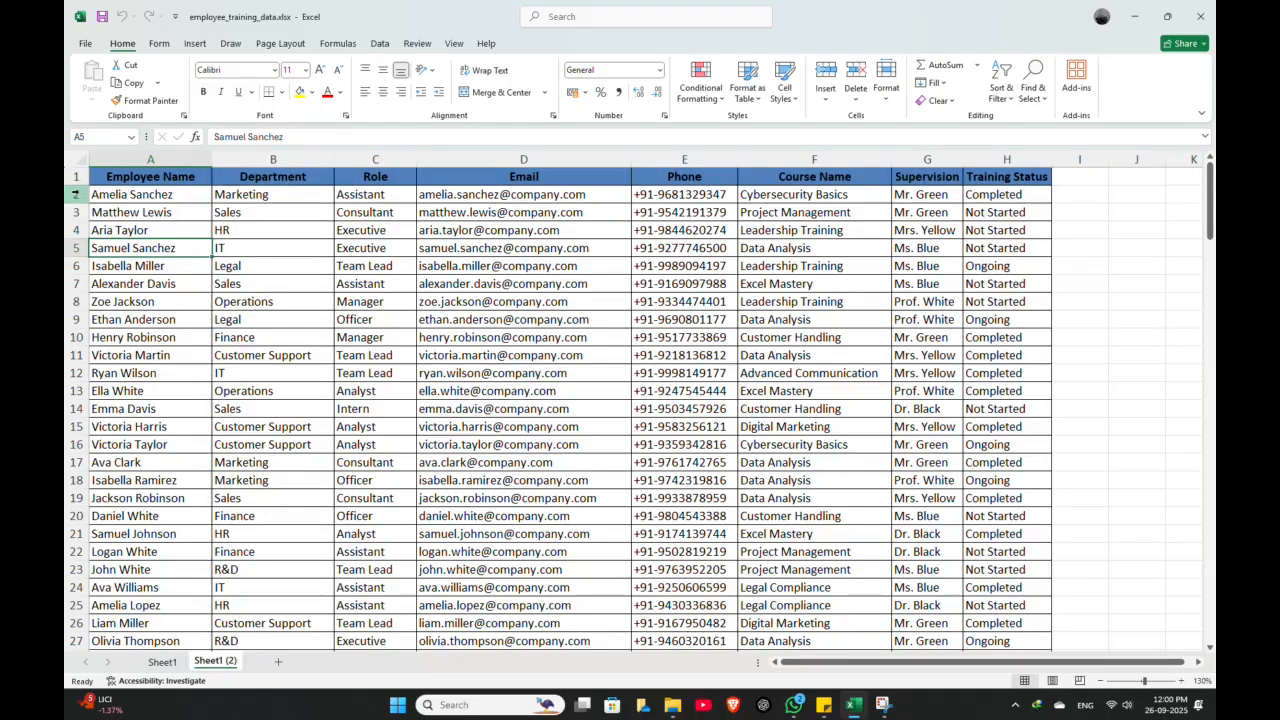
click(79, 178)
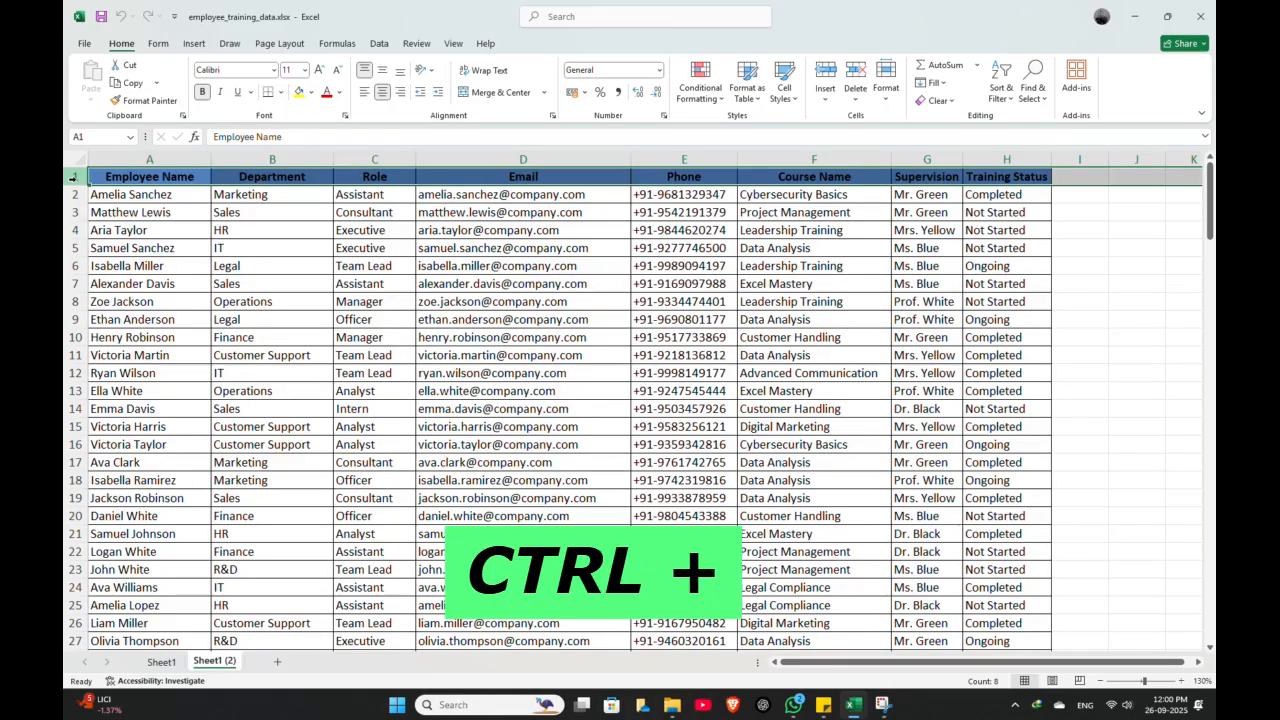
key(ctrl+plus)
key(ctrl+plus)
key(ctrl+plus)
key(ctrl+plus)
key(ctrl+plus)
key(ctrl+plus)
key(ctrl+plus)
key(ctrl+plus)
key(ctrl+plus)
key(ctrl+plus)
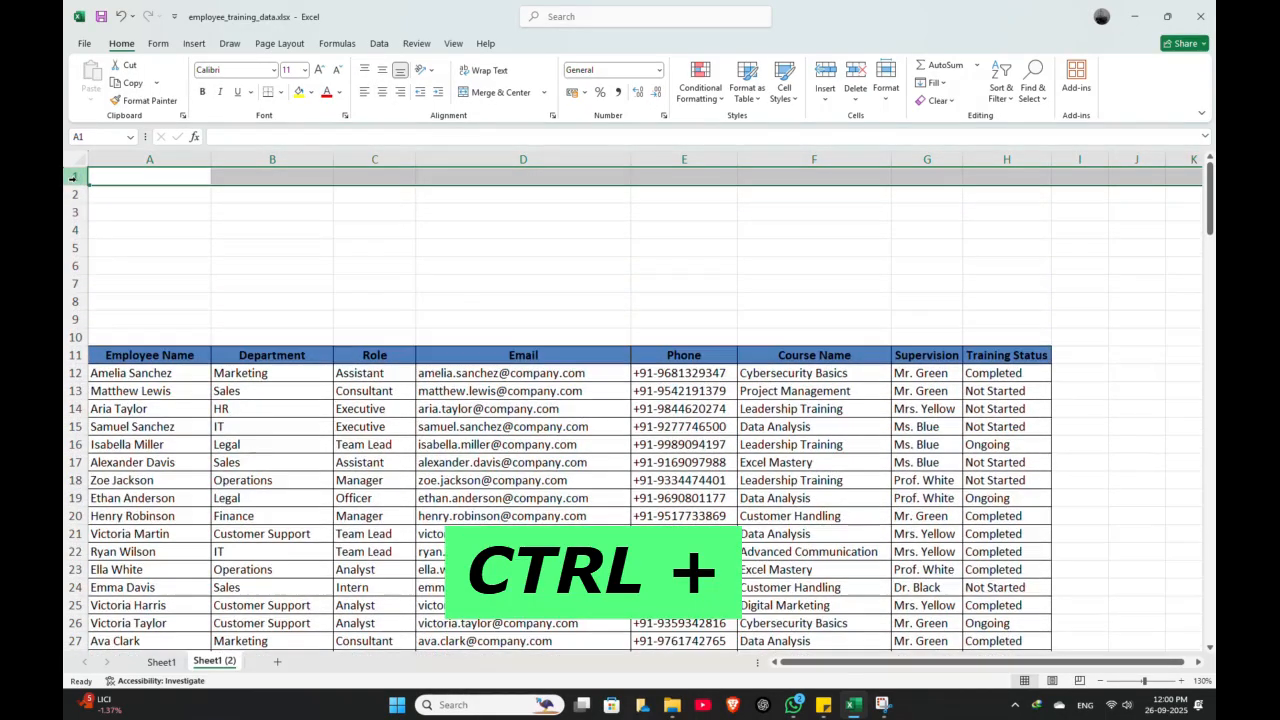
click(322, 264)
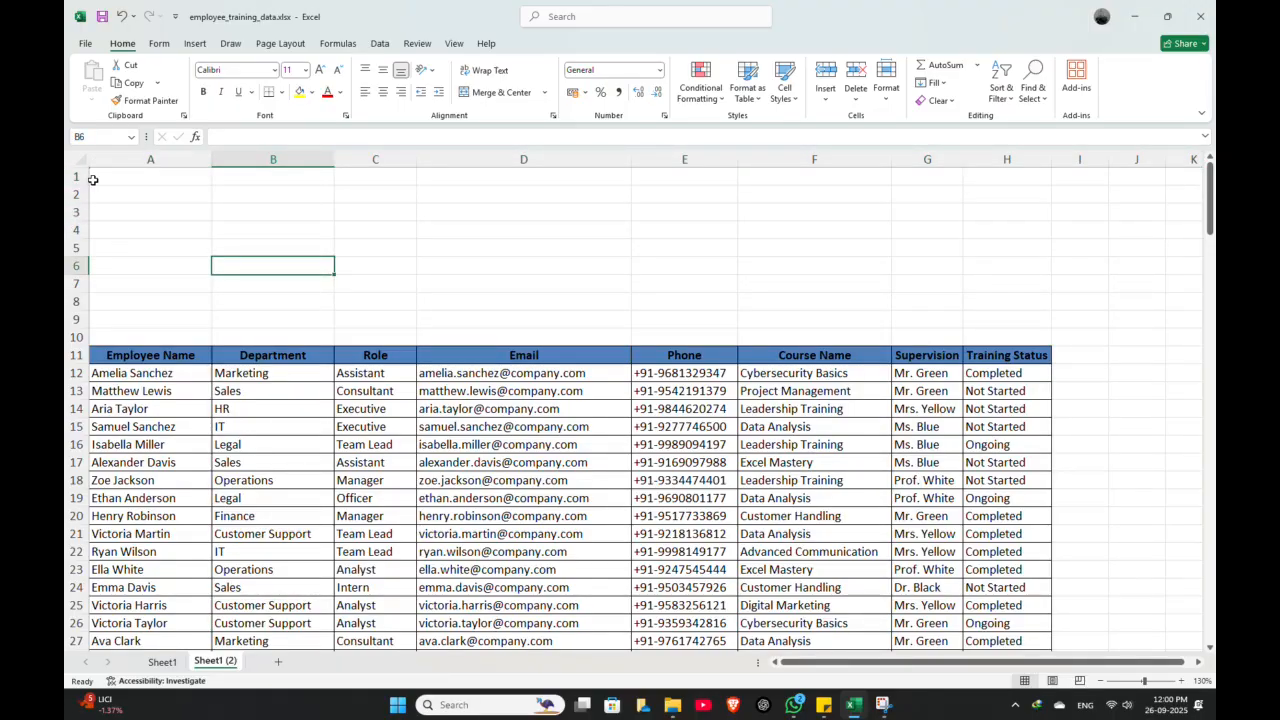
Review the blank area around cell D3 and the employee names in column A from row 12 down.
click(164, 225)
click(481, 214)
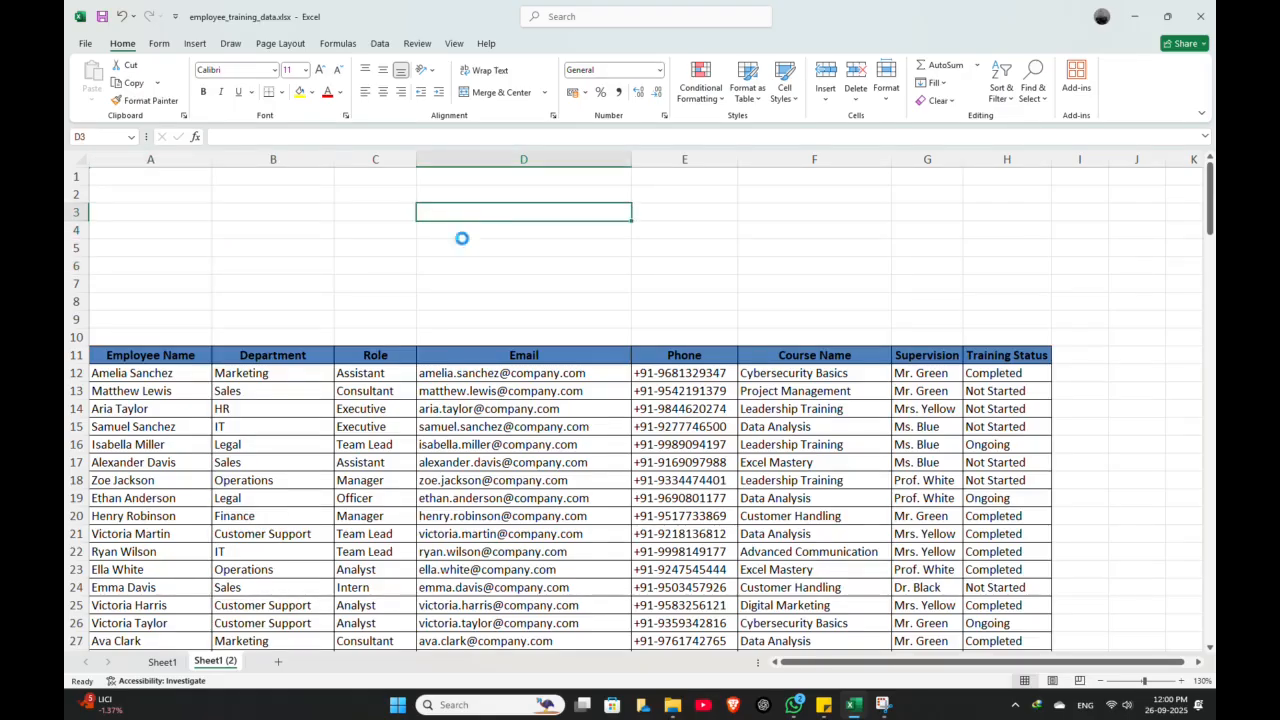
ctrl+scroll(462, 238, up, 2)
ctrl+scroll(462, 238, down, 1)
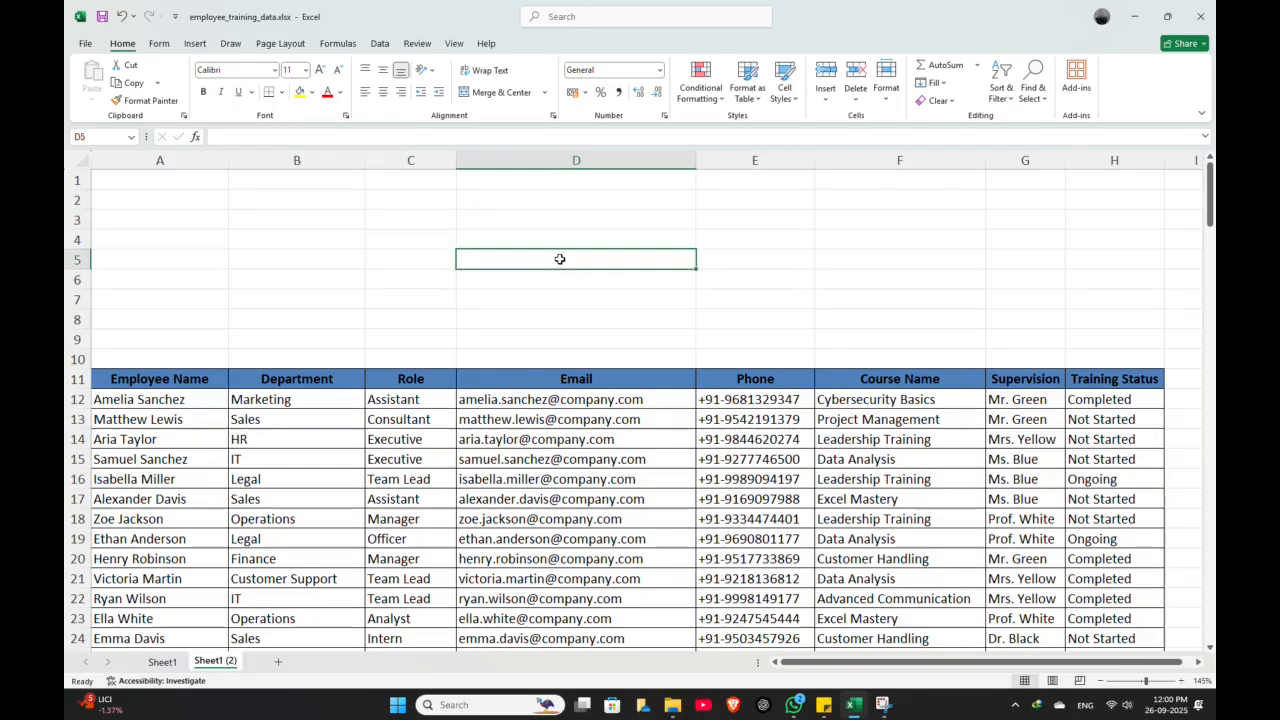
drag(493, 217, 589, 216)
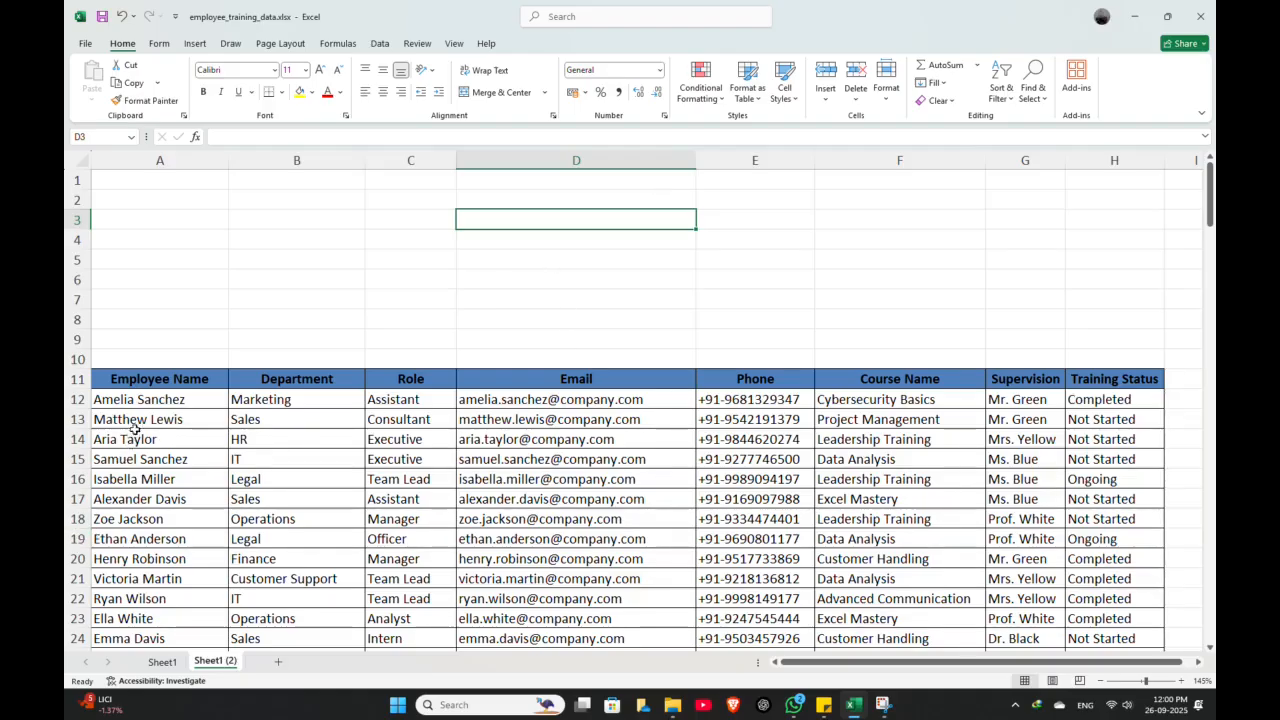
drag(130, 399, 142, 650)
click(422, 227)
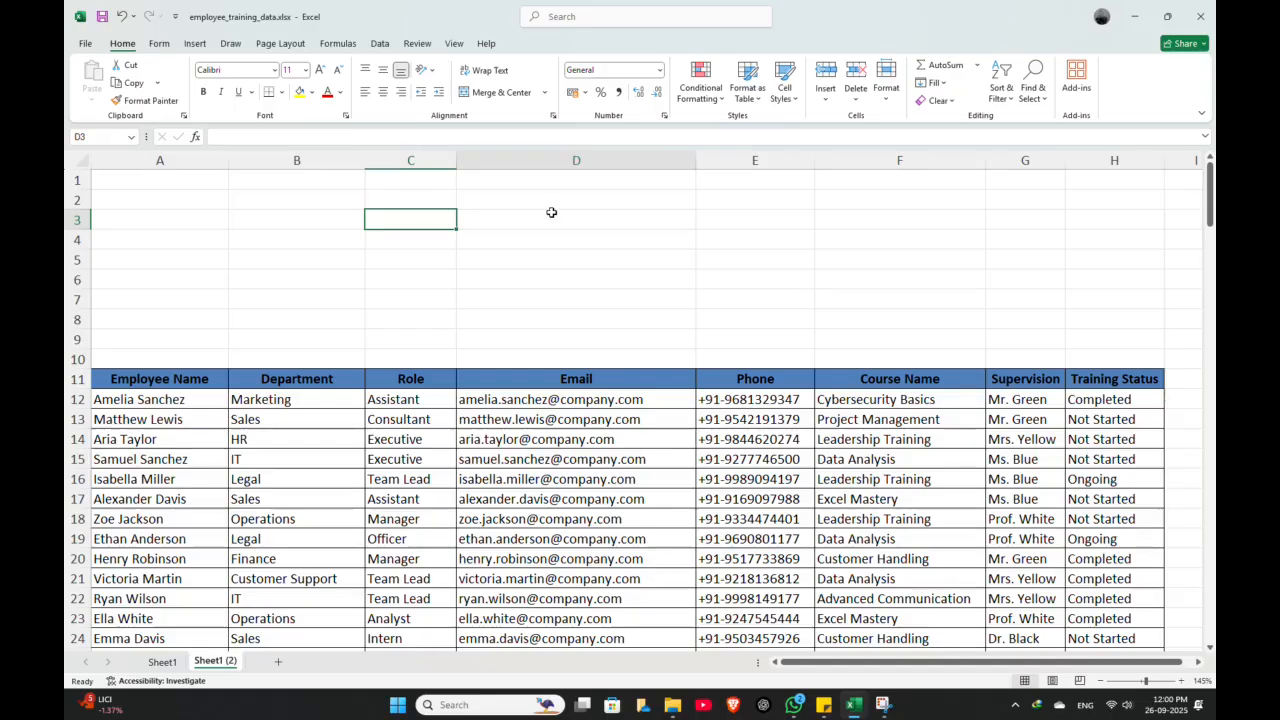
click(600, 218)
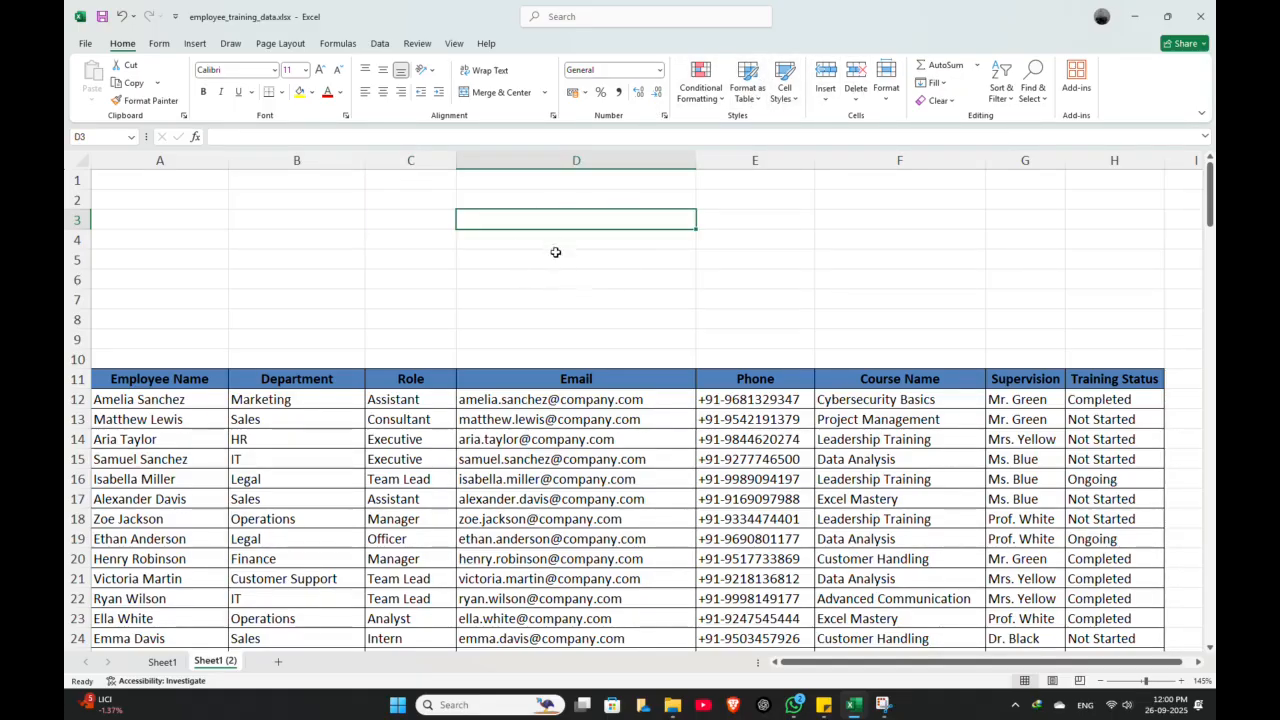
drag(157, 401, 160, 558)
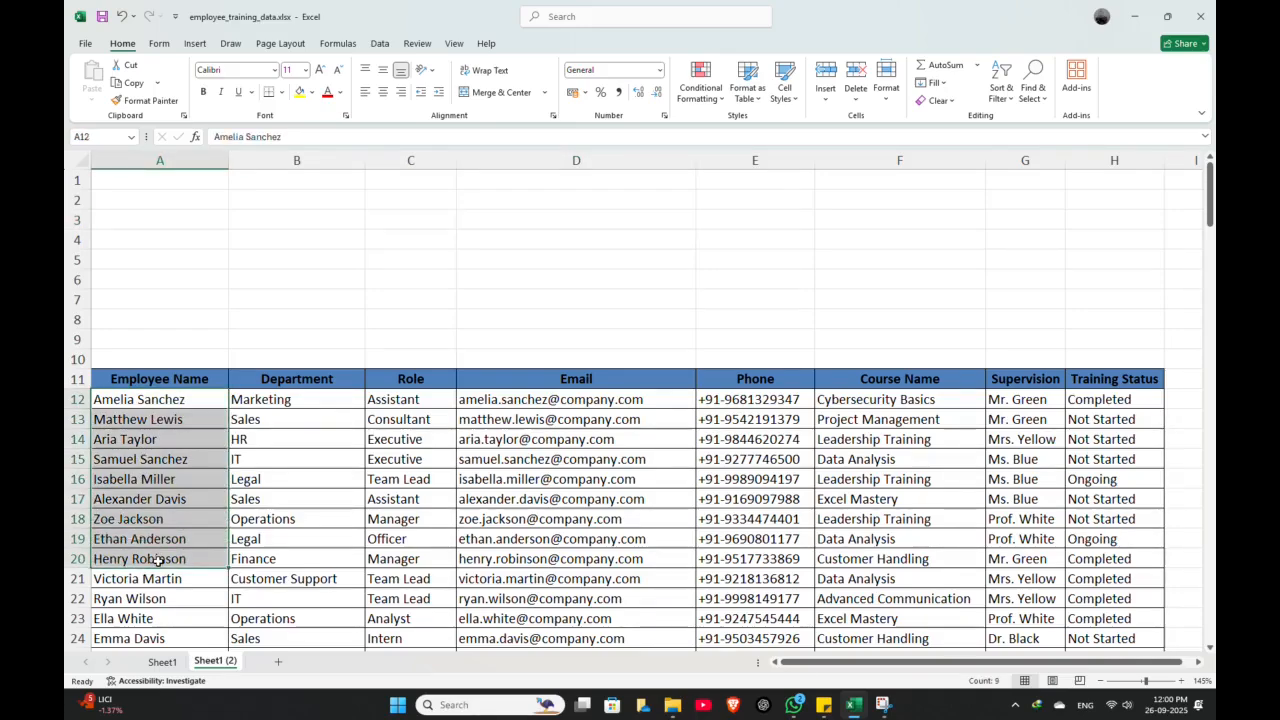
click(537, 222)
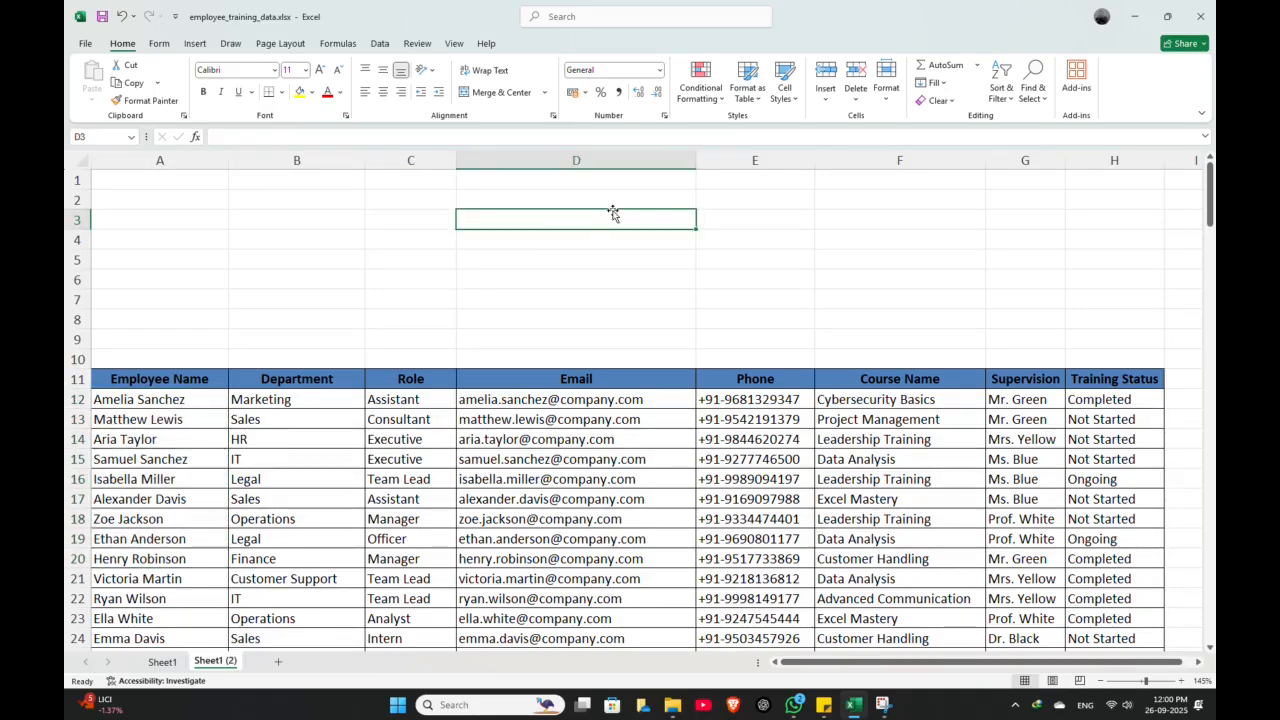
Start a data validation rule for cell D2 that allows a List.
click(648, 200)
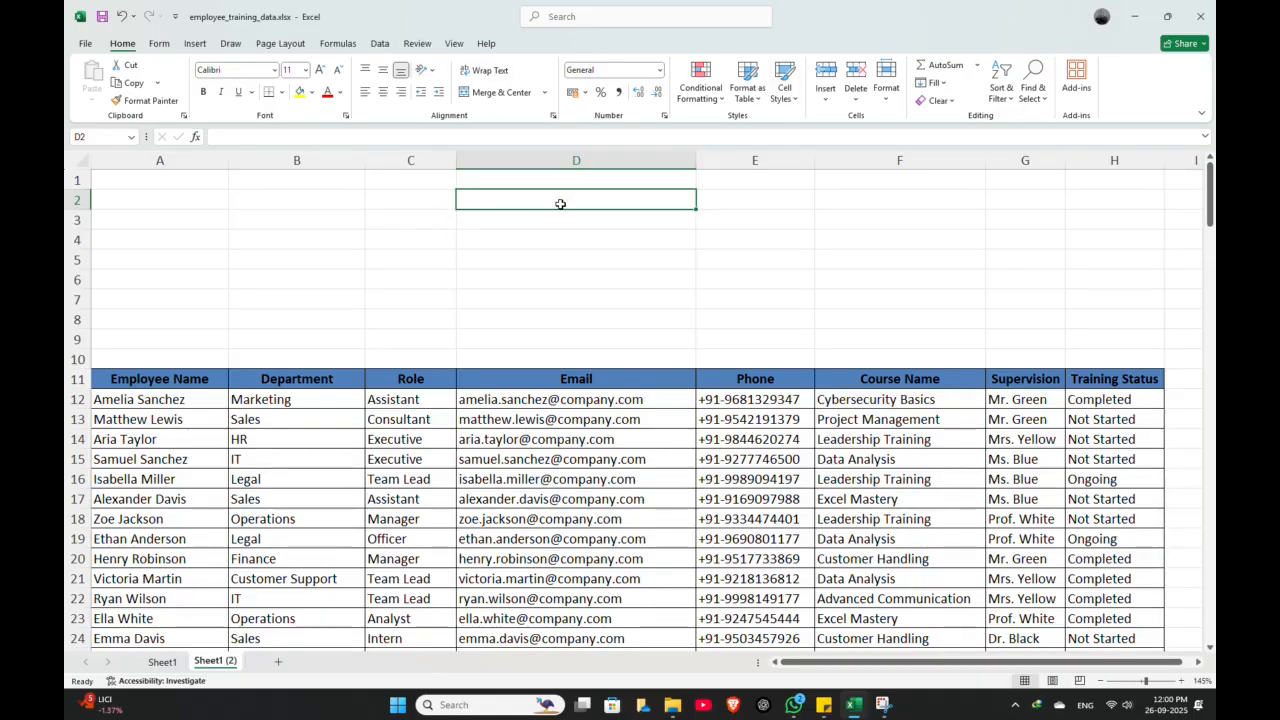
click(380, 43)
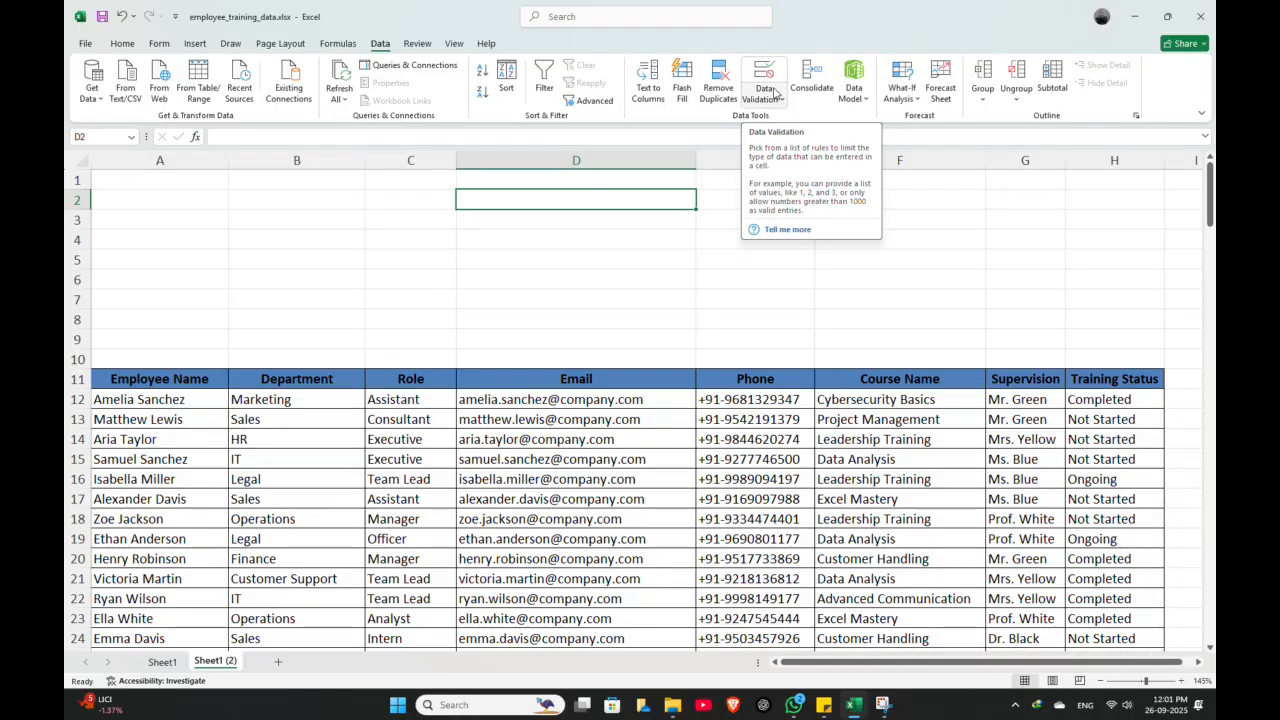
click(775, 92)
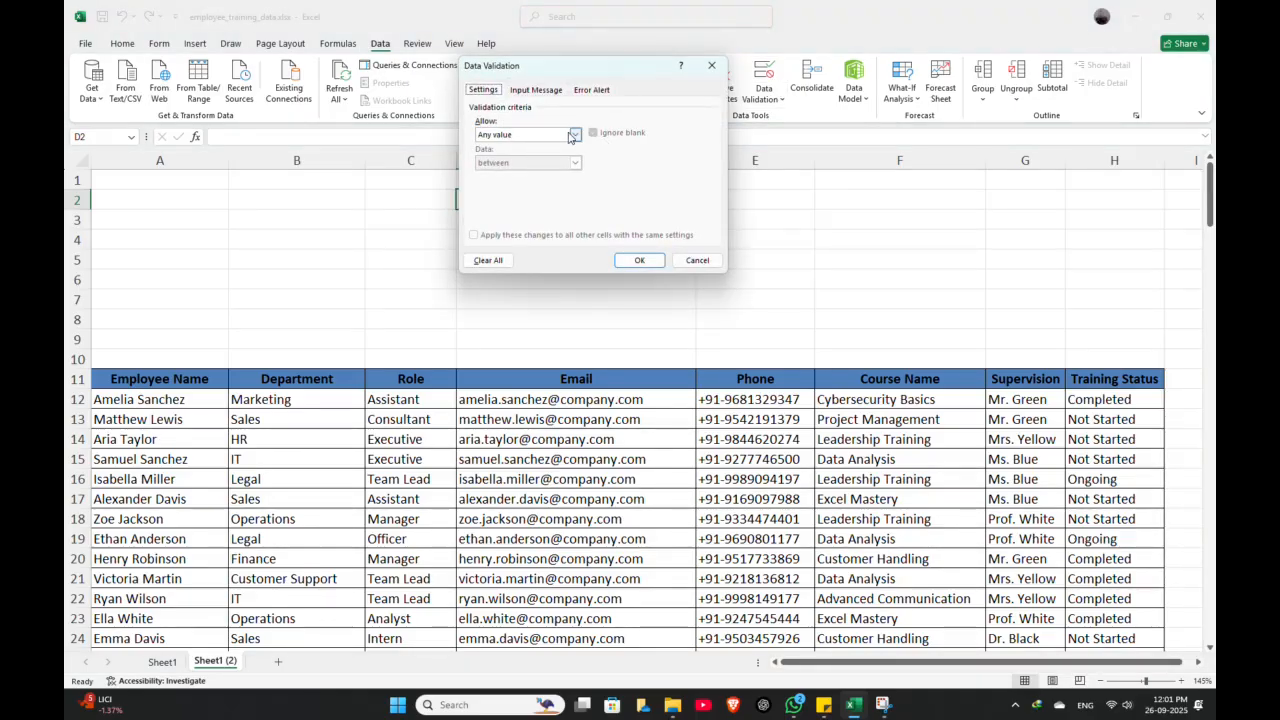
drag(572, 136, 879, 159)
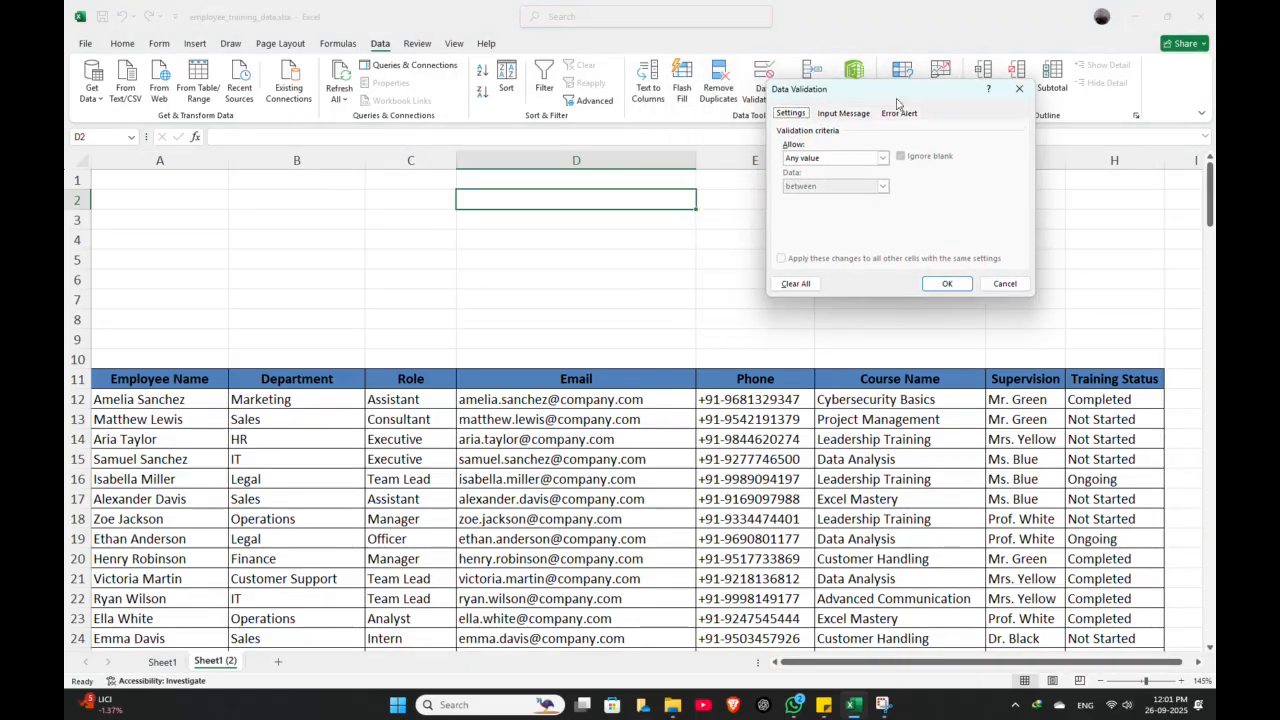
click(883, 158)
click(805, 201)
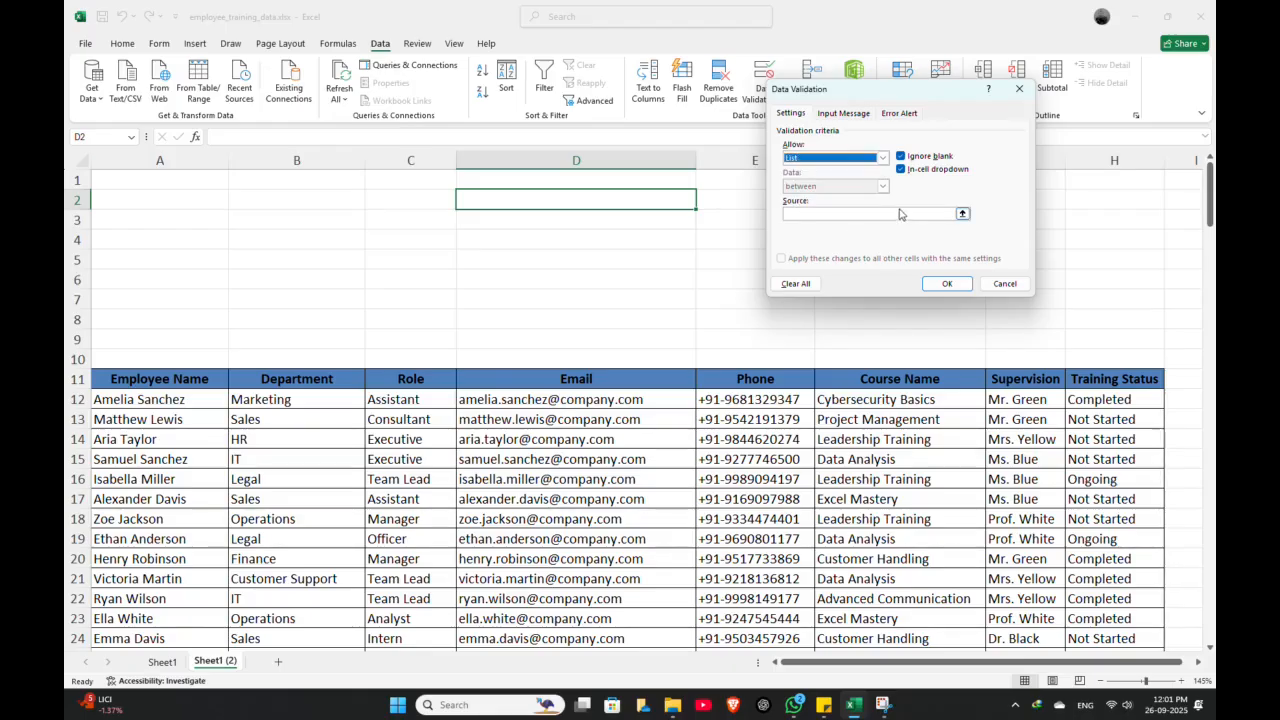
Set the validation list source to the employee names in =$A$12:$A$171 and apply the rule.
click(955, 215)
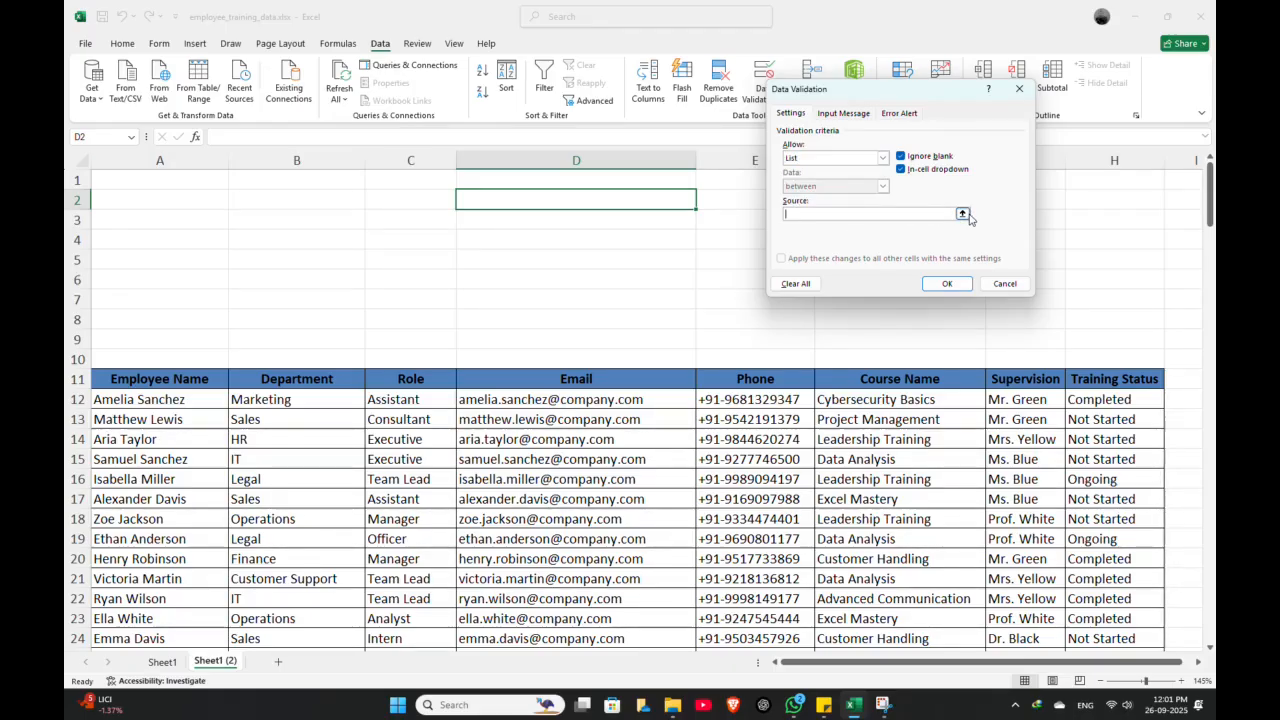
click(963, 214)
click(170, 401)
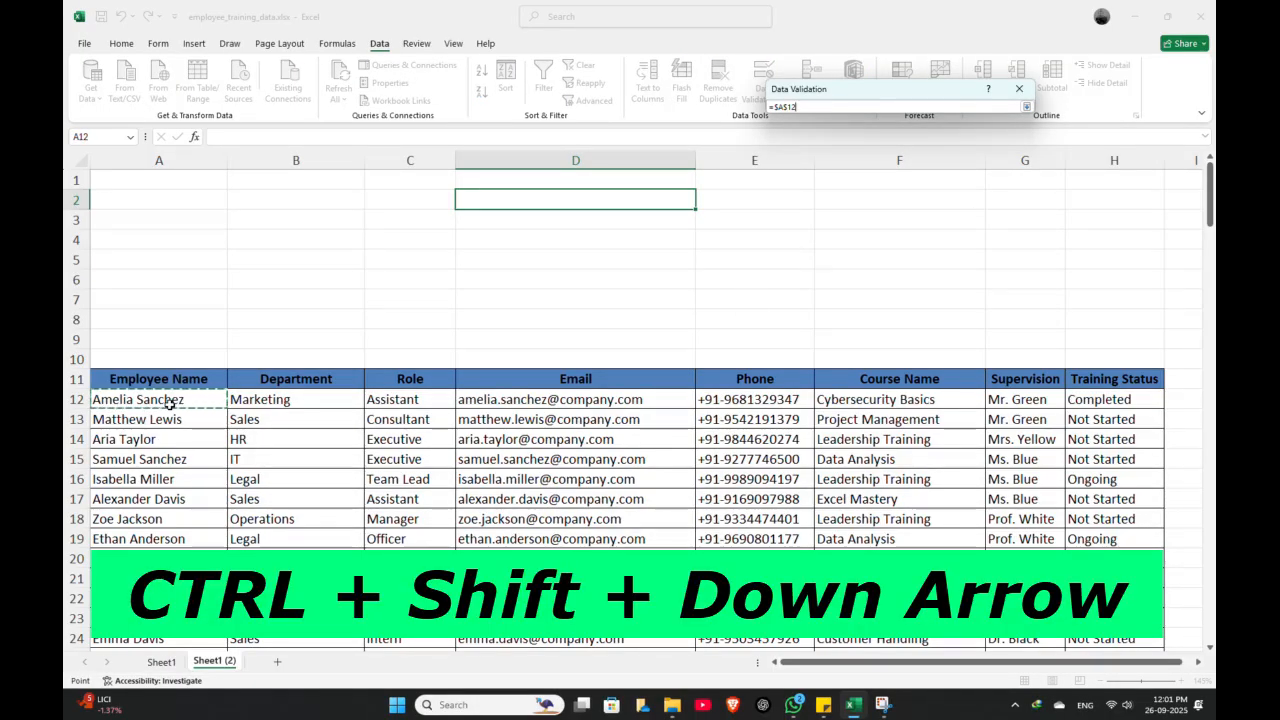
key(ctrl+shift+Down)
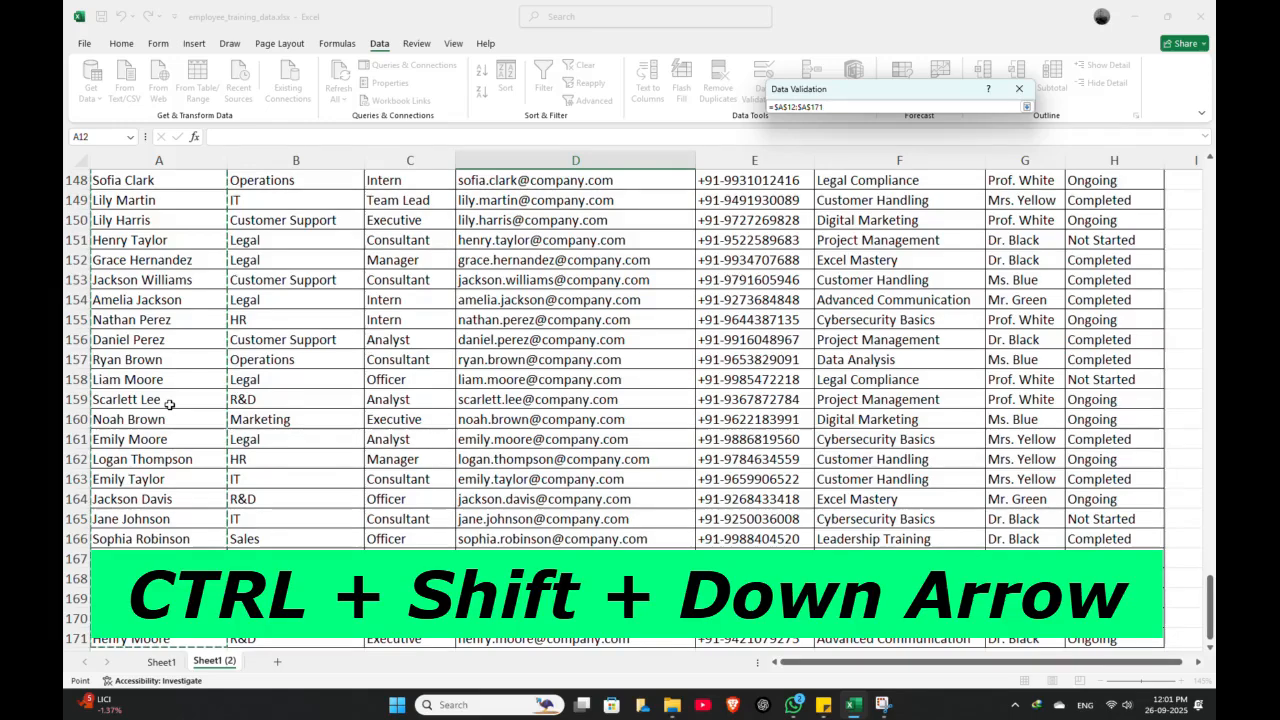
scroll(715, 282, up, 2)
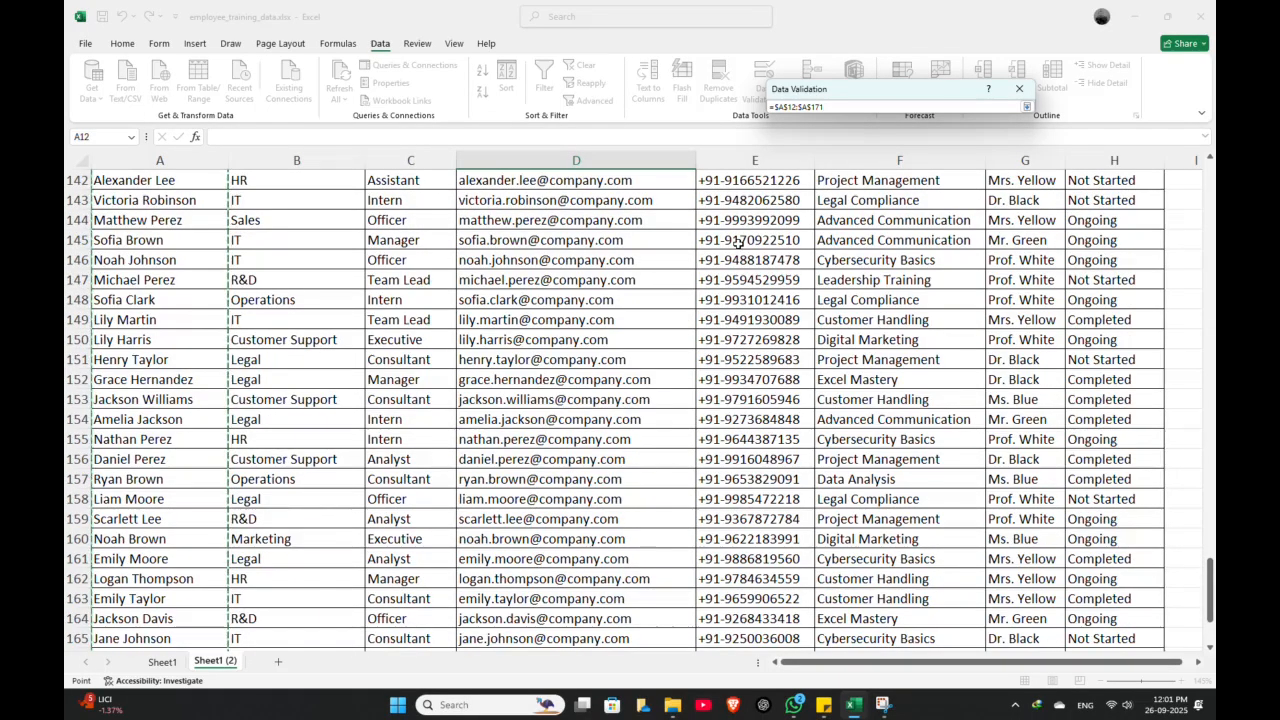
key(Return)
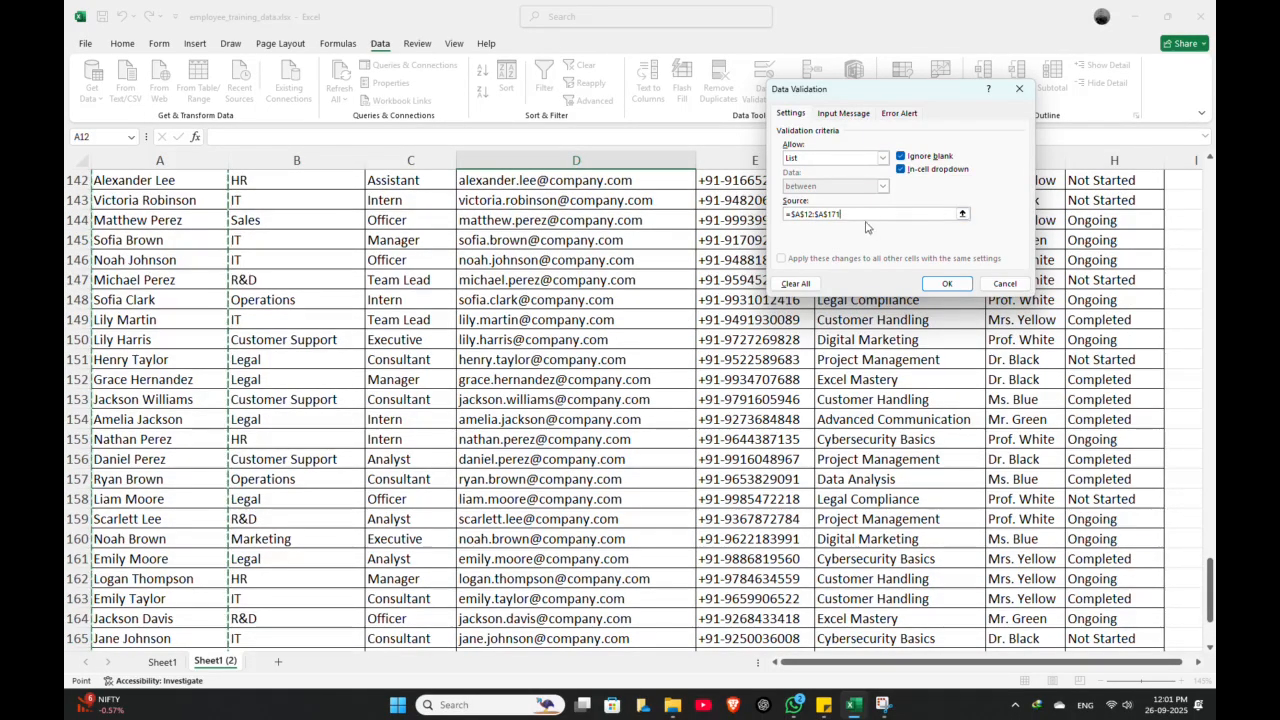
drag(848, 214, 776, 222)
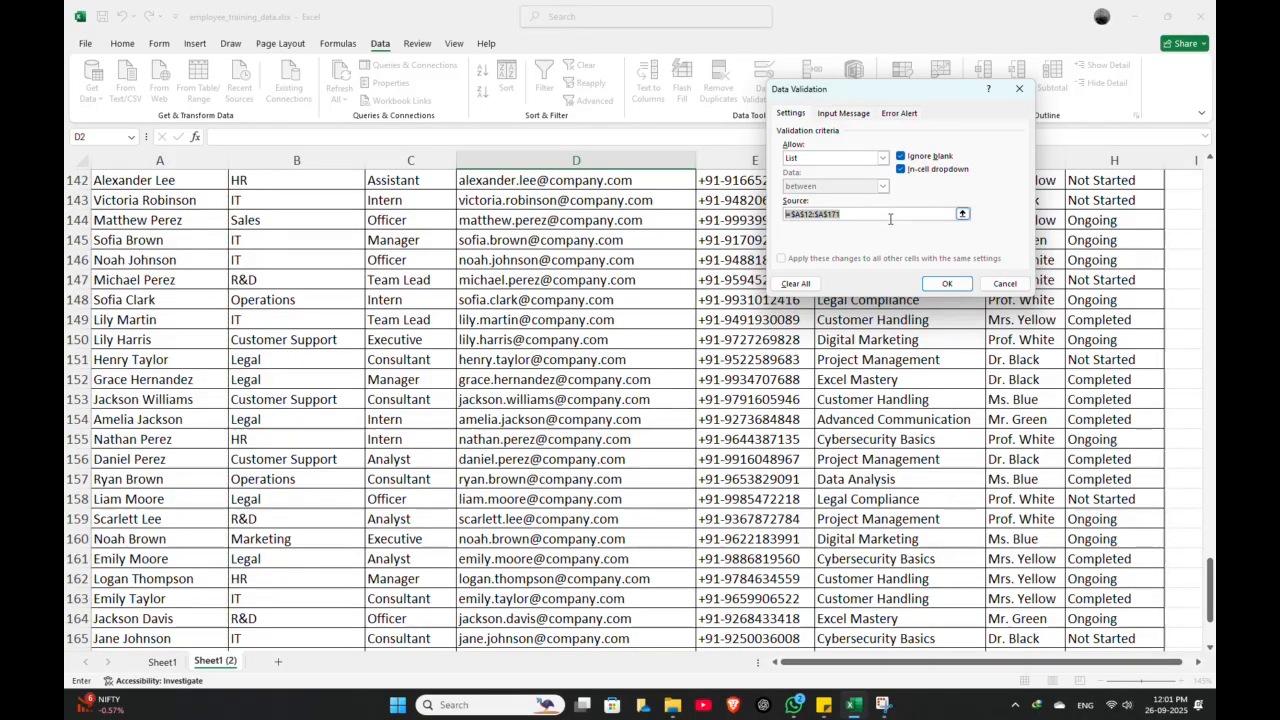
click(948, 284)
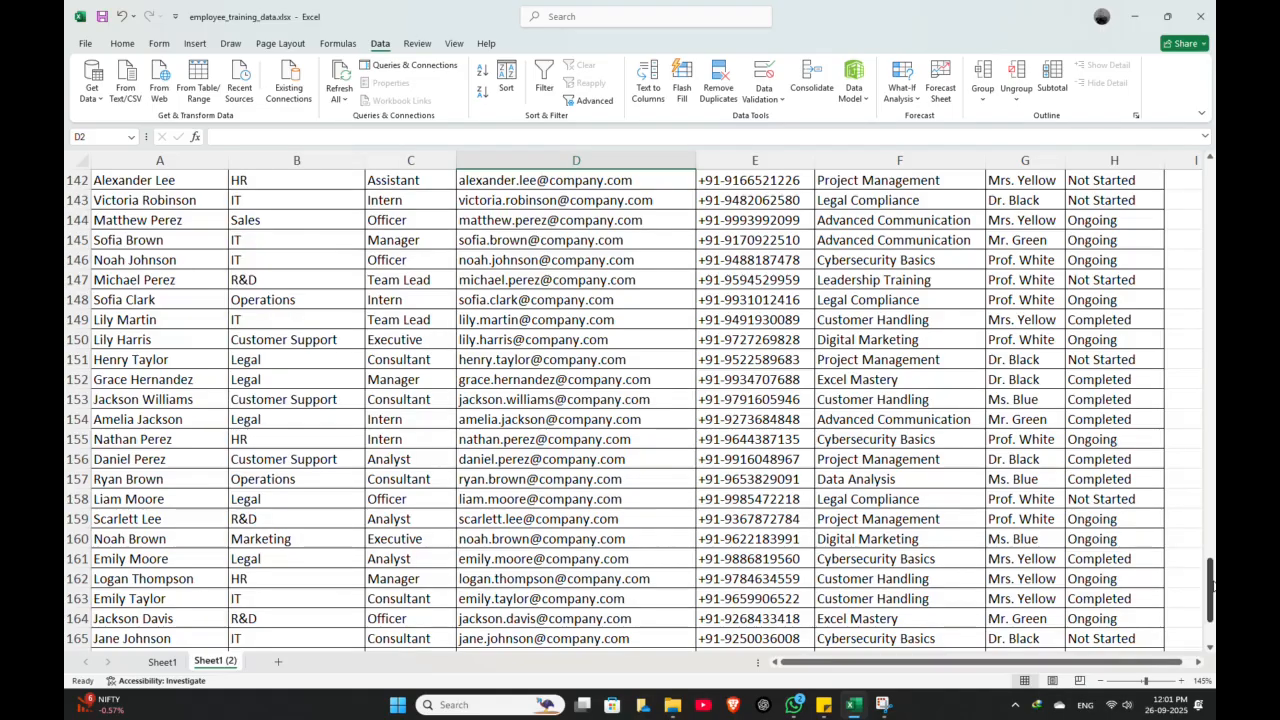
Test the drop-down list in cell D2 by choosing one employee's name and replacing it with another employee's name.
drag(1210, 592, 1210, 190)
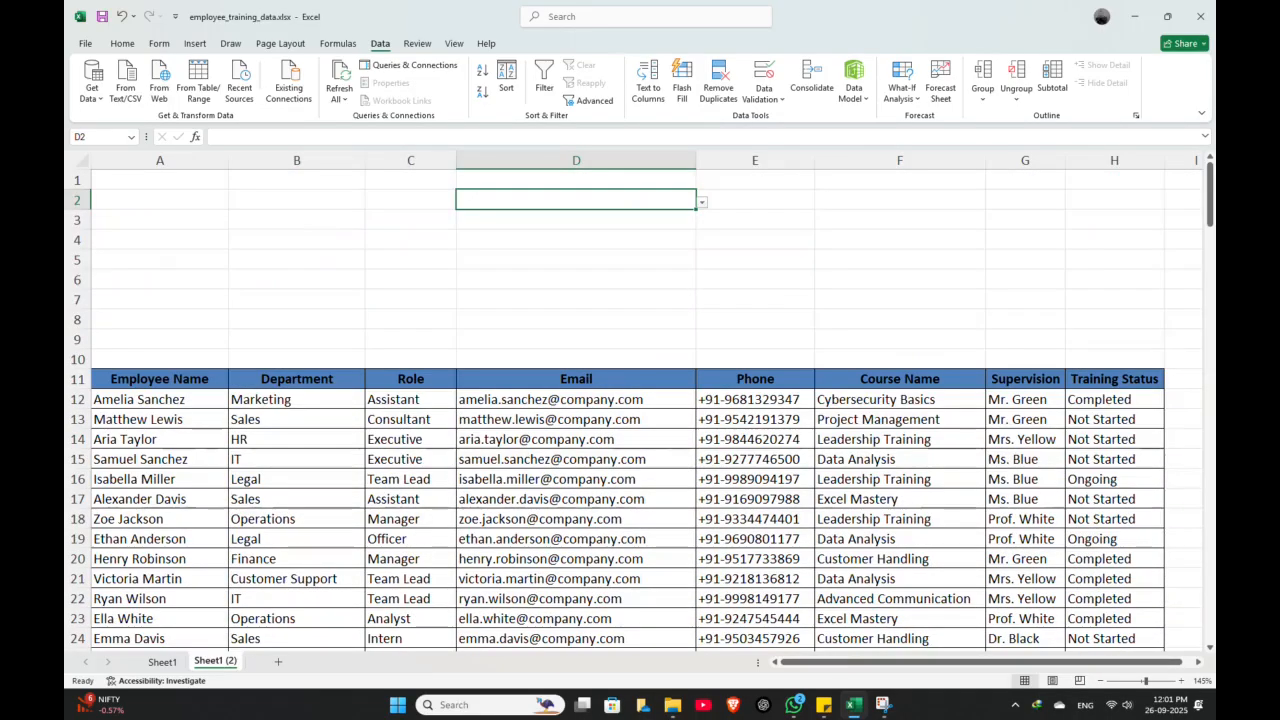
click(701, 203)
scroll(580, 266, down, 5)
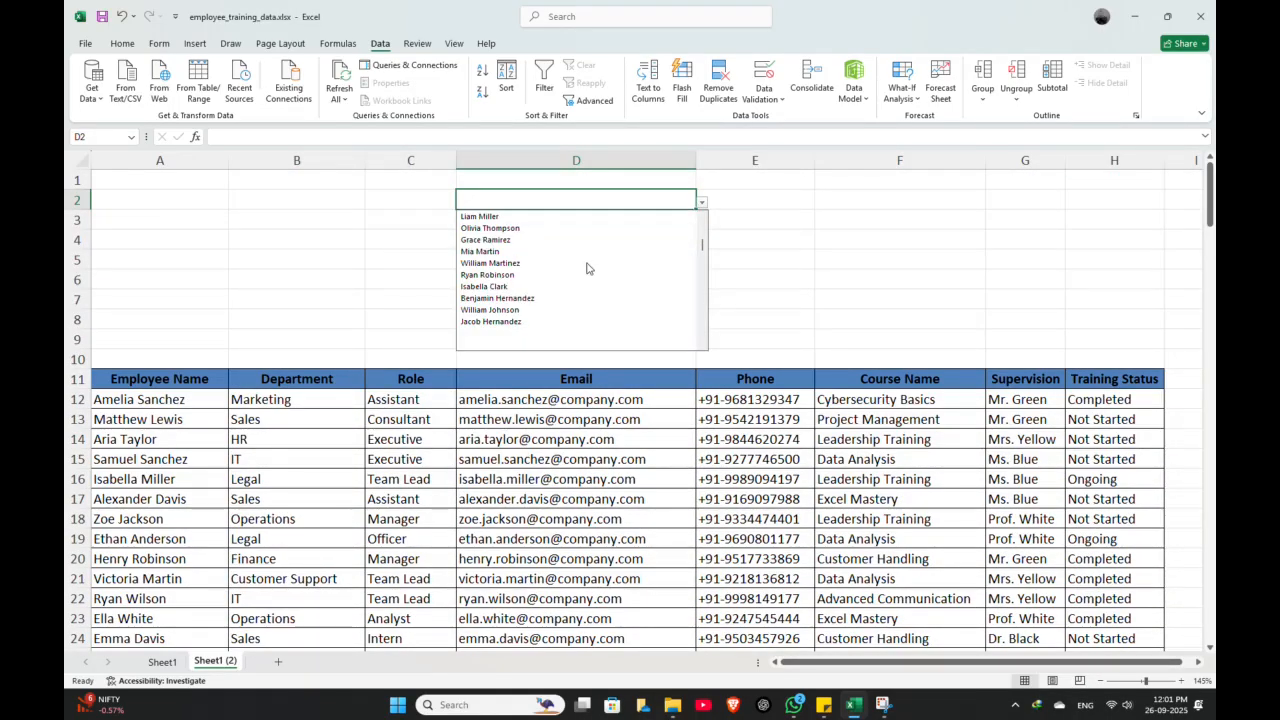
scroll(546, 266, down, 3)
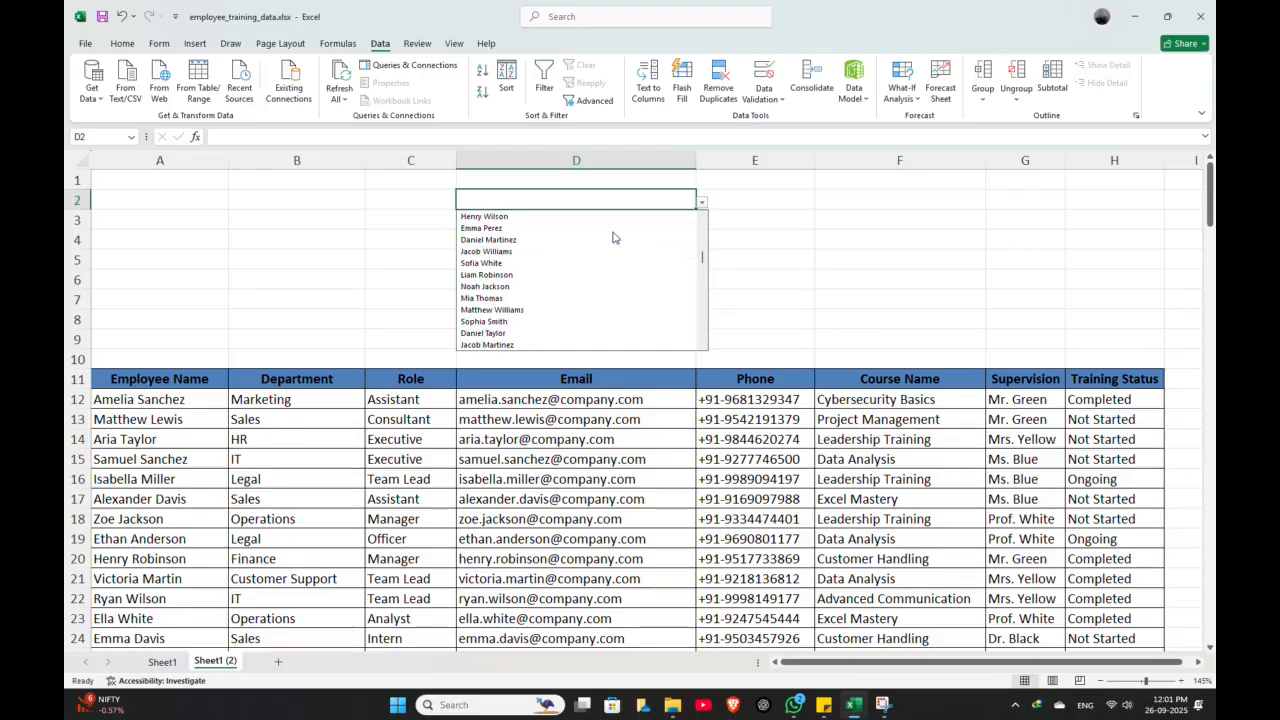
click(546, 264)
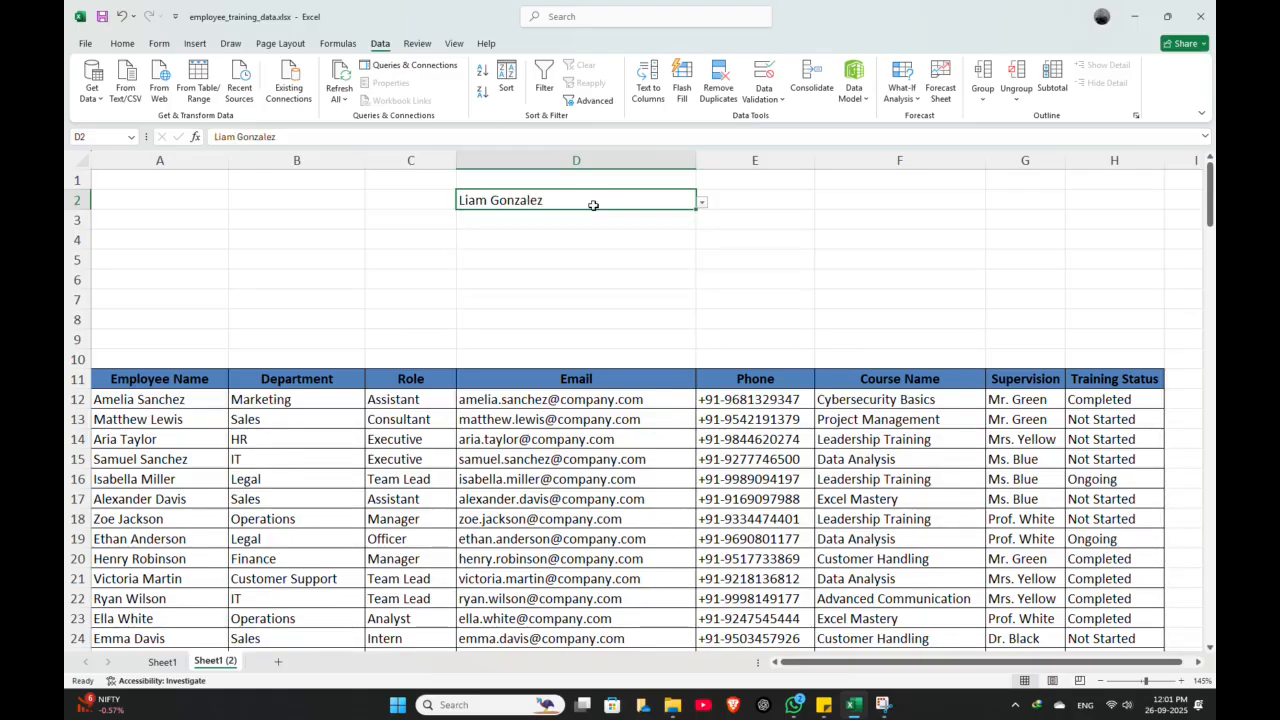
click(701, 202)
click(600, 292)
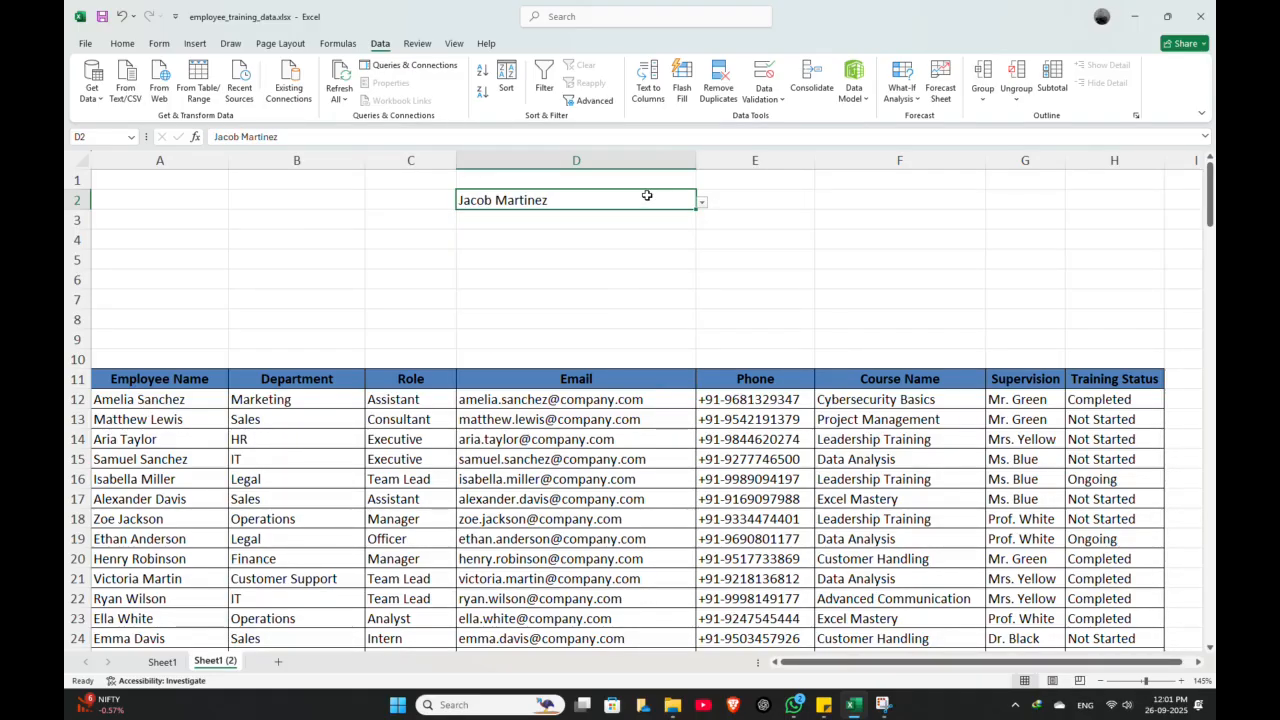
Fill drop-down cell D2 with standard green and centre its text at font size 16.
click(121, 43)
click(311, 92)
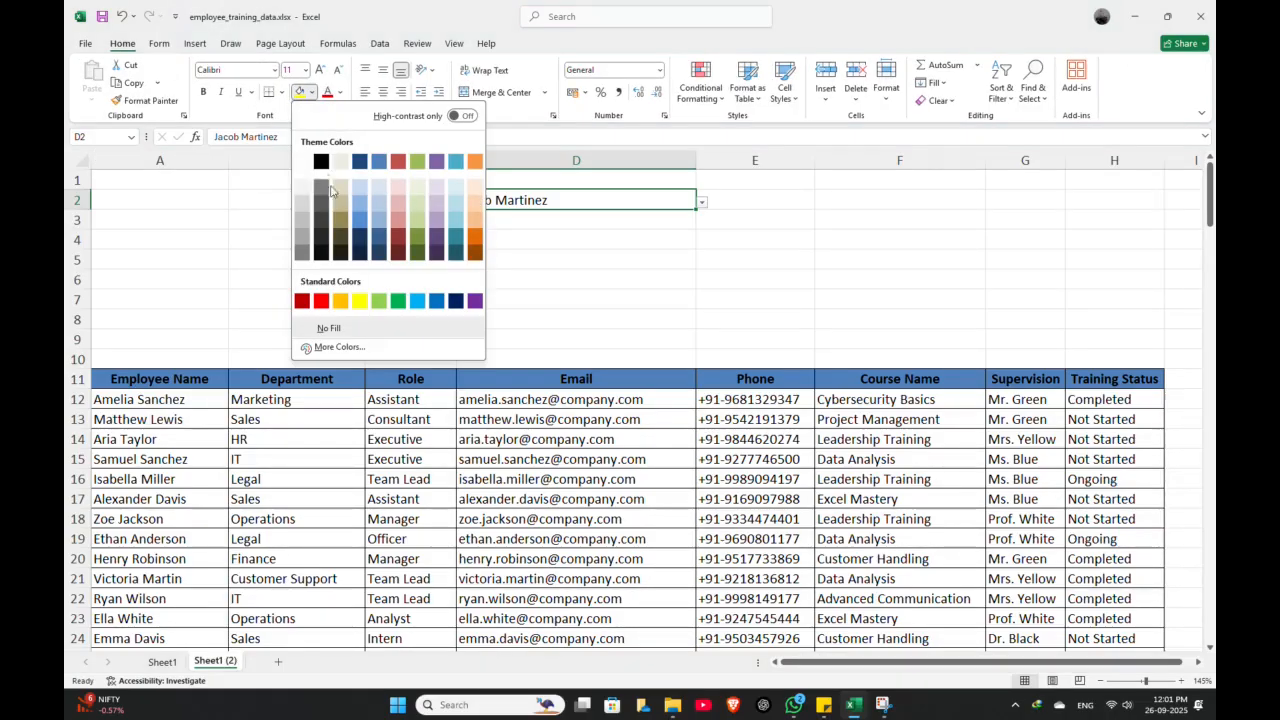
click(394, 300)
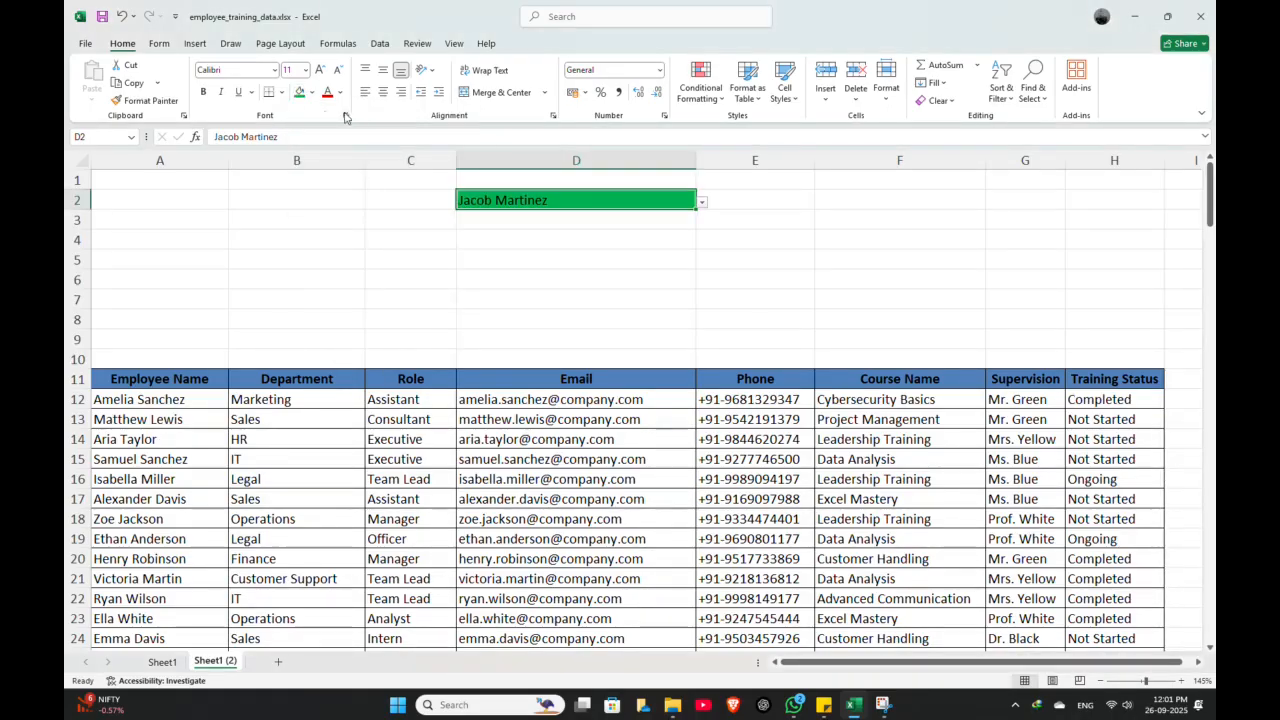
click(320, 72)
click(320, 72)
click(320, 72)
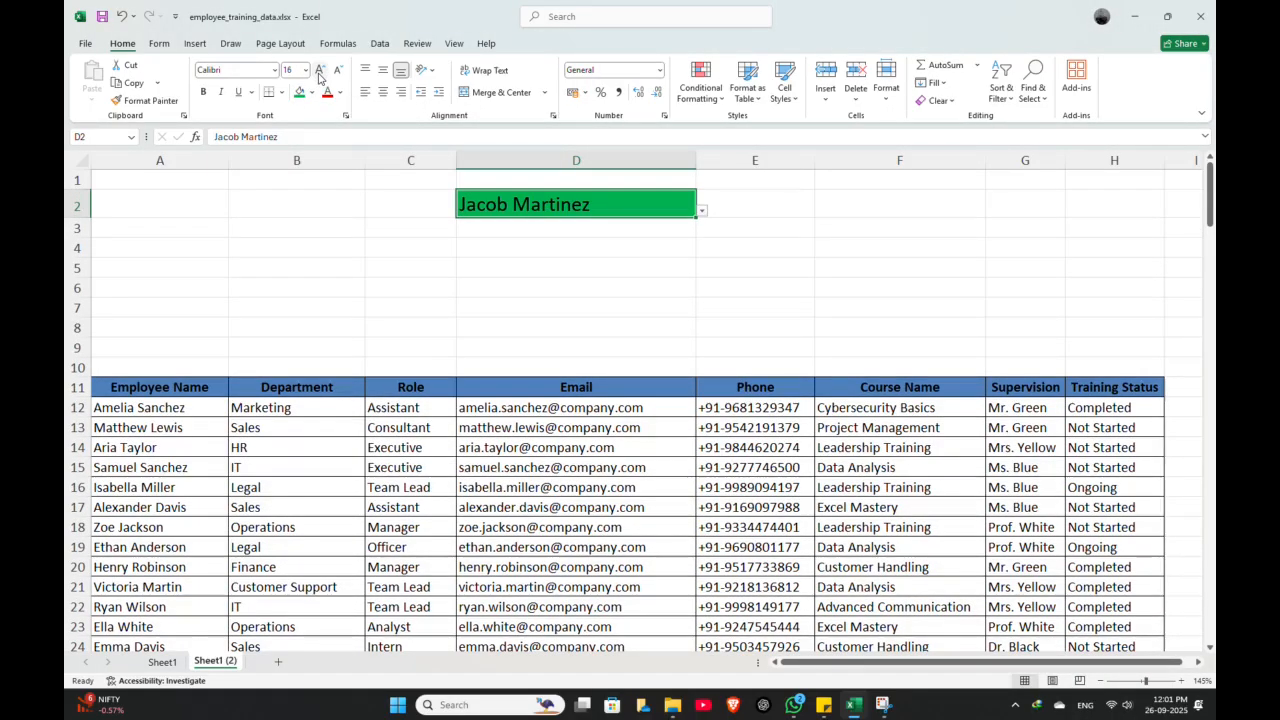
click(382, 92)
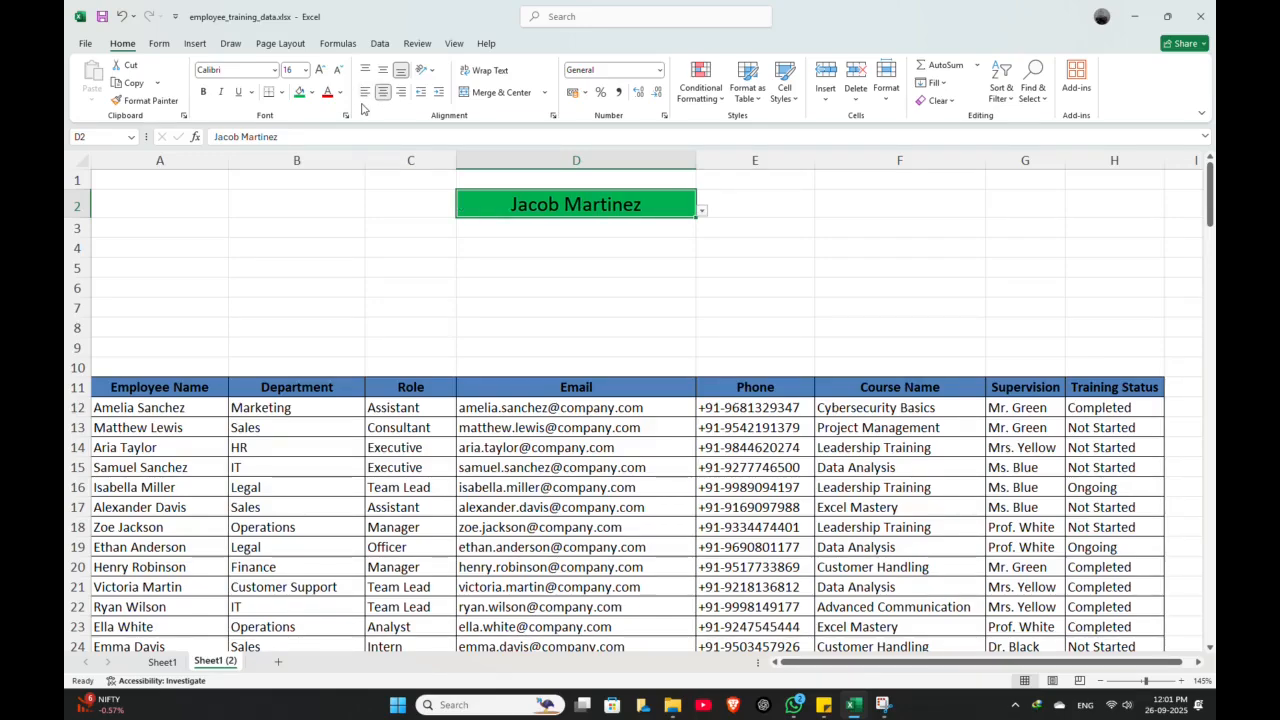
Format the text in cell D2 as bold, in the light cream theme colour, at font size 18.
click(340, 92)
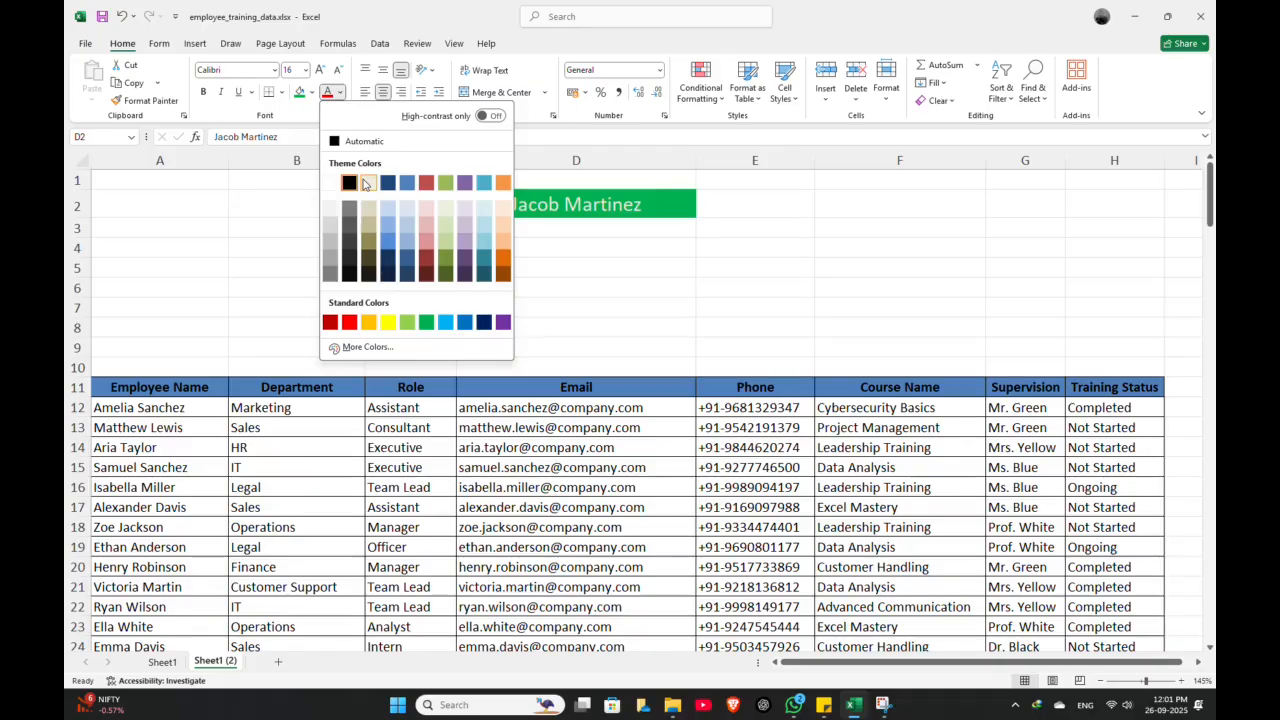
click(367, 183)
click(203, 92)
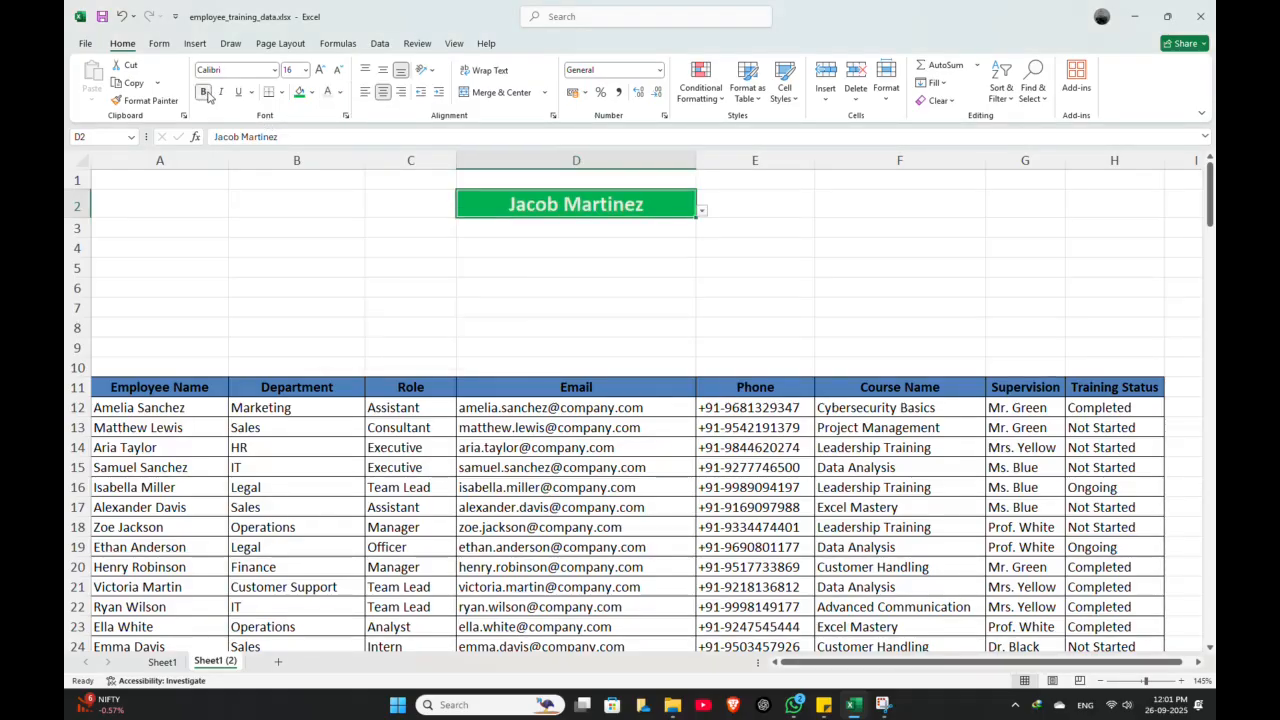
click(321, 72)
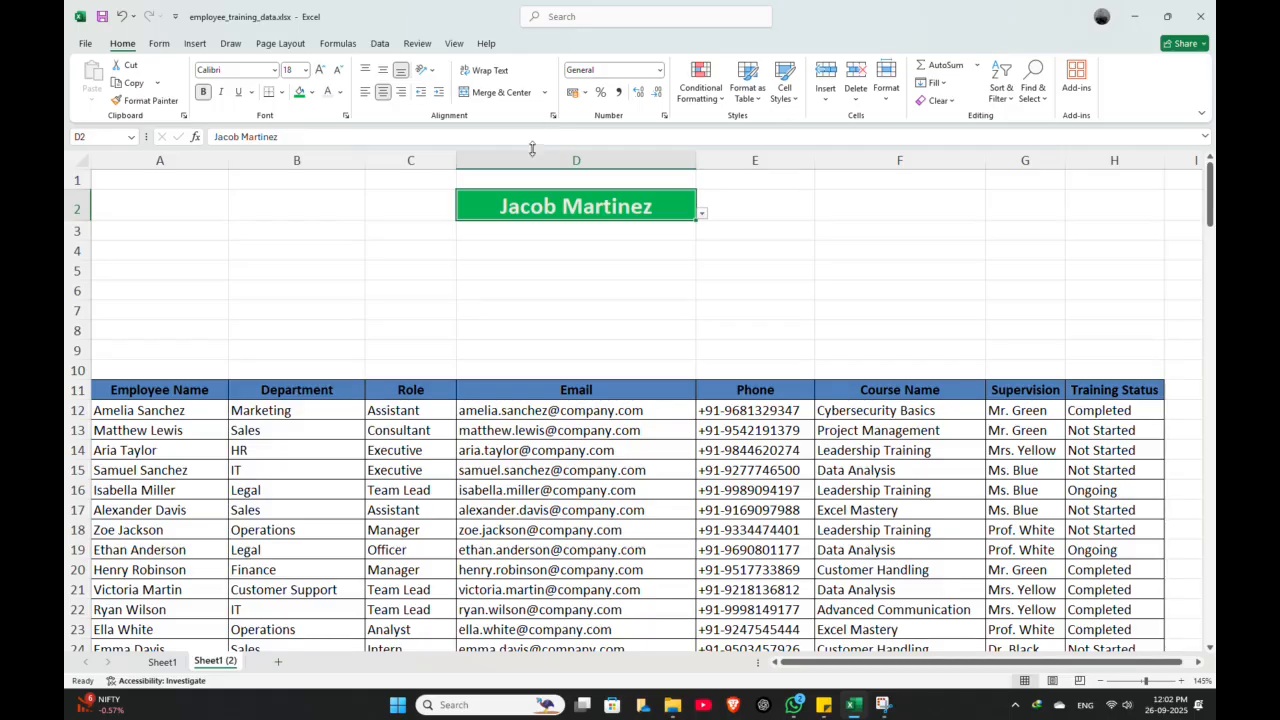
Choose a different employee's name from the drop-down list in cell D2.
click(454, 251)
click(694, 216)
click(702, 214)
click(346, 249)
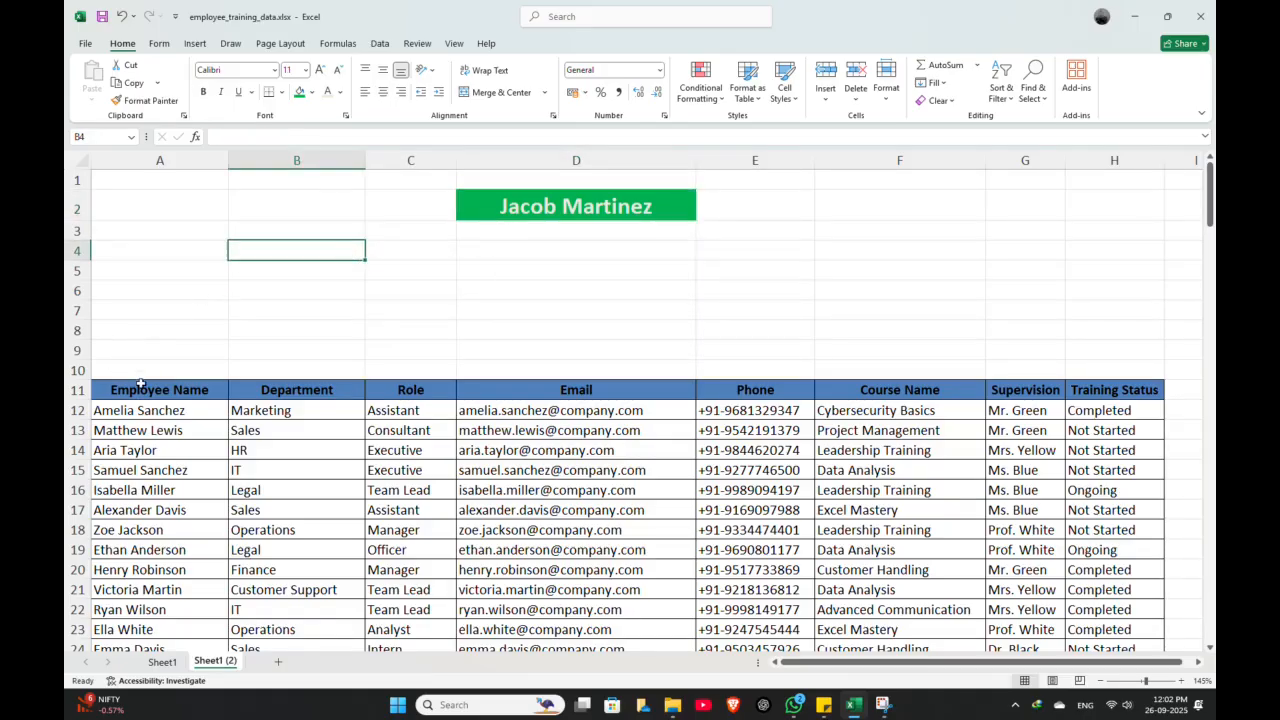
drag(141, 385, 1076, 389)
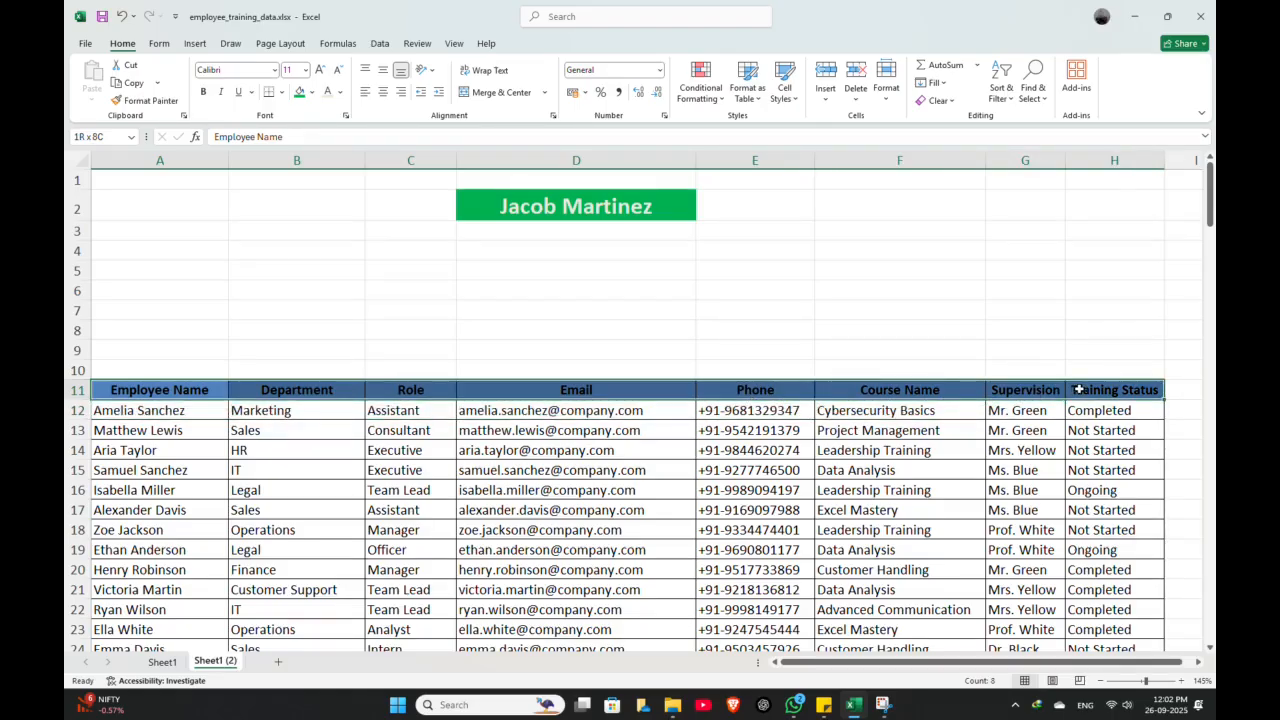
click(690, 211)
click(702, 214)
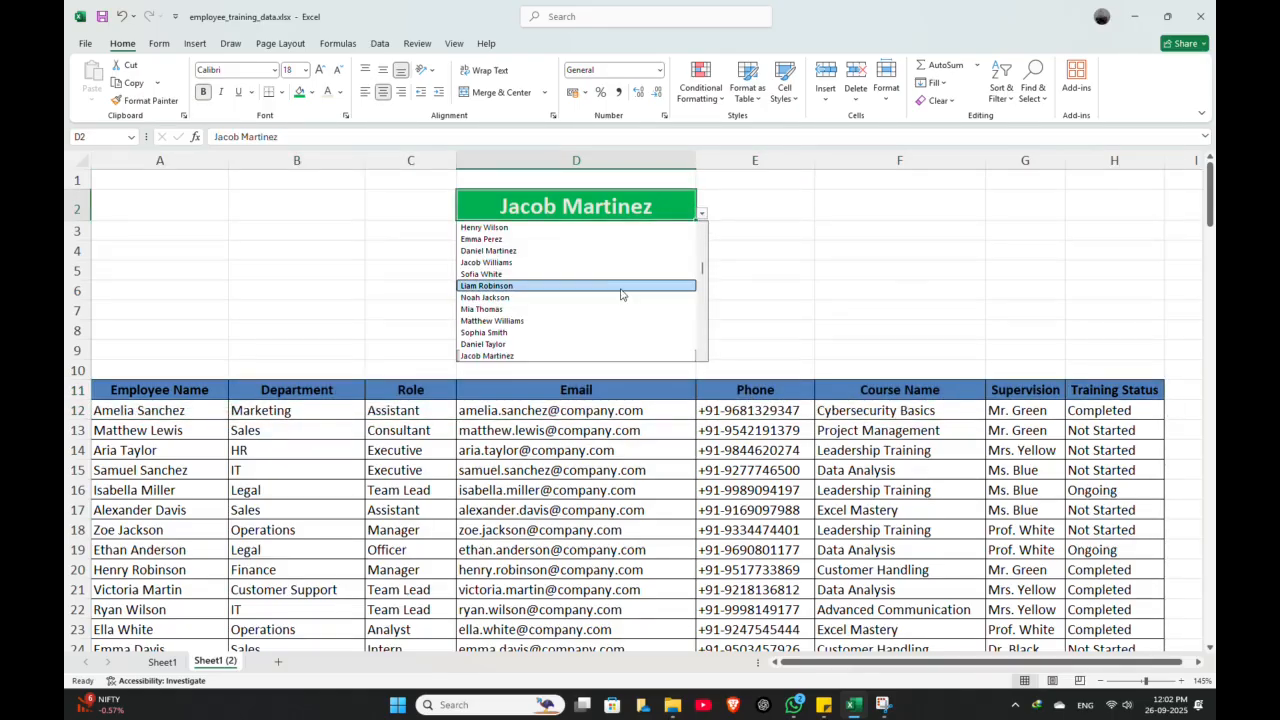
click(495, 277)
Copy the header row A11:H11 and paste it into row 4 starting at cell A4.
drag(192, 394, 1155, 400)
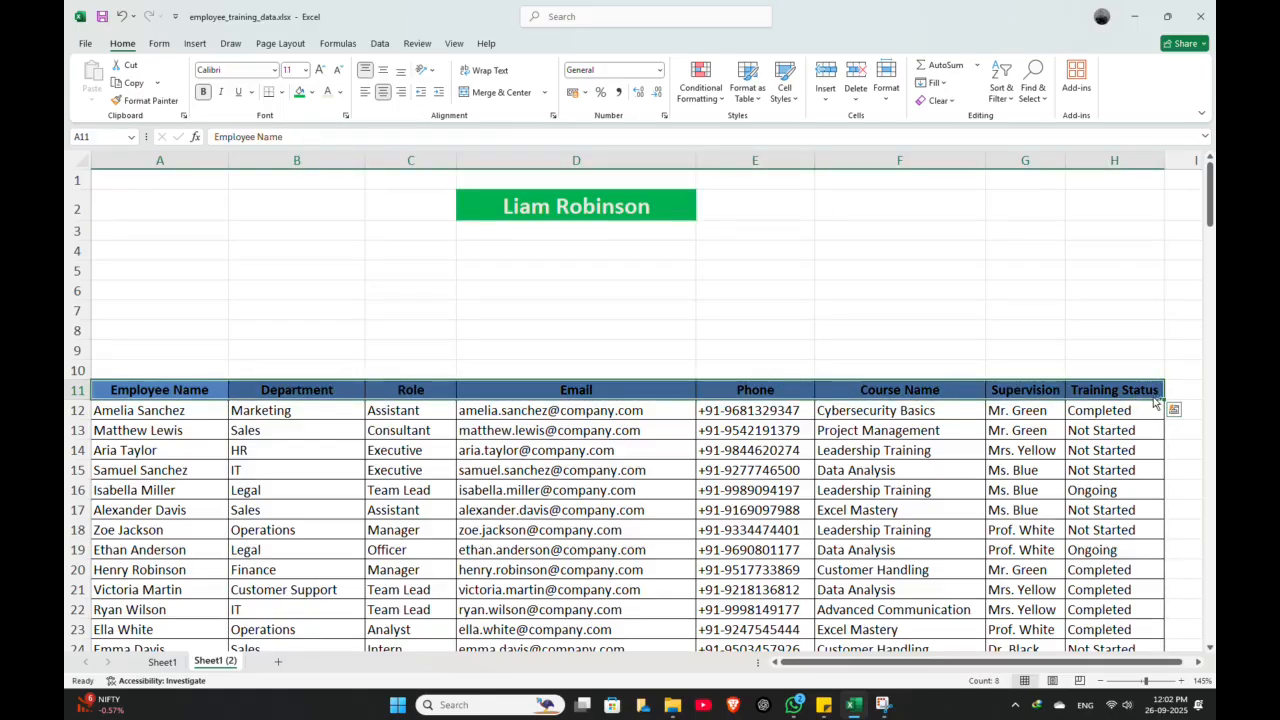
drag(155, 395, 1077, 390)
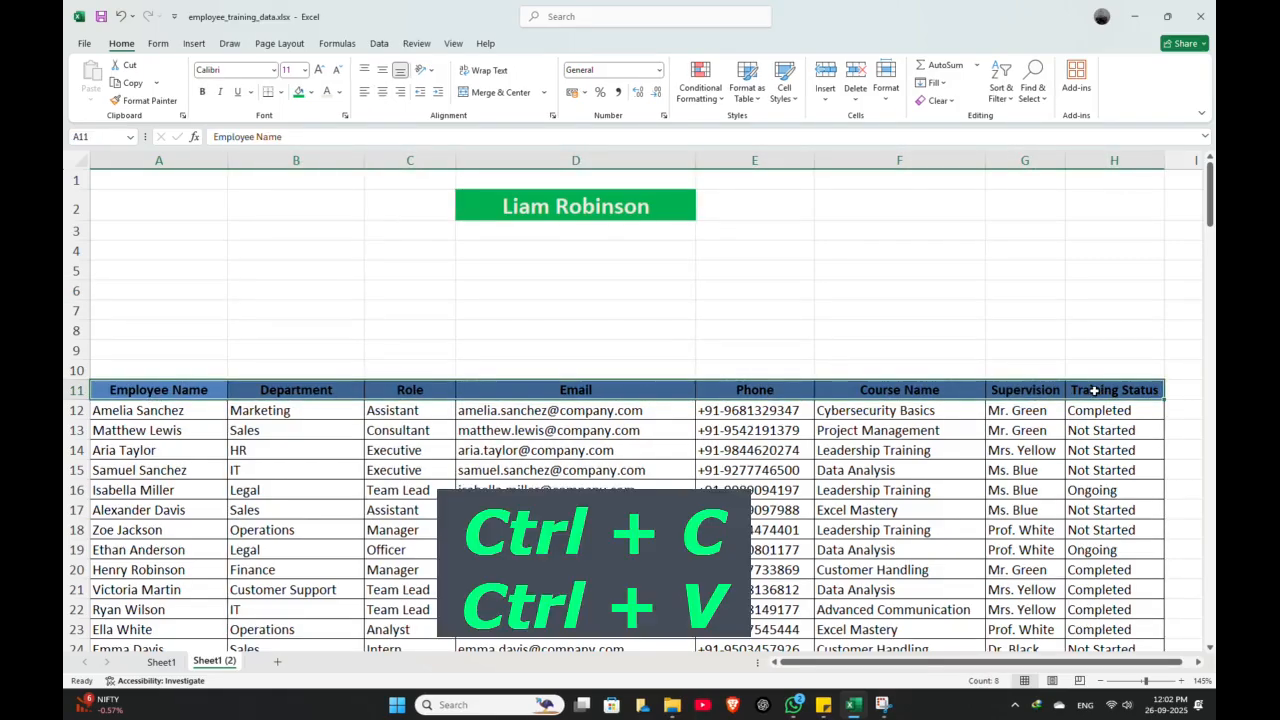
key(ctrl+c)
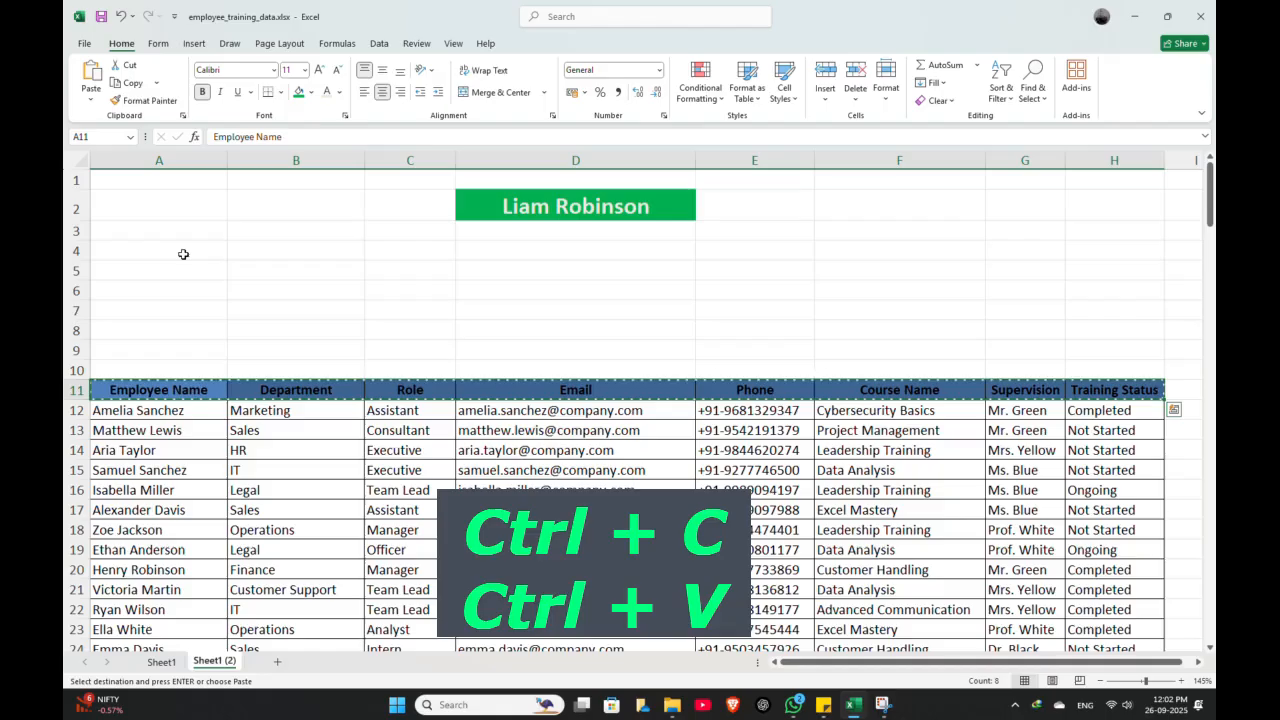
click(183, 254)
key(ctrl+v)
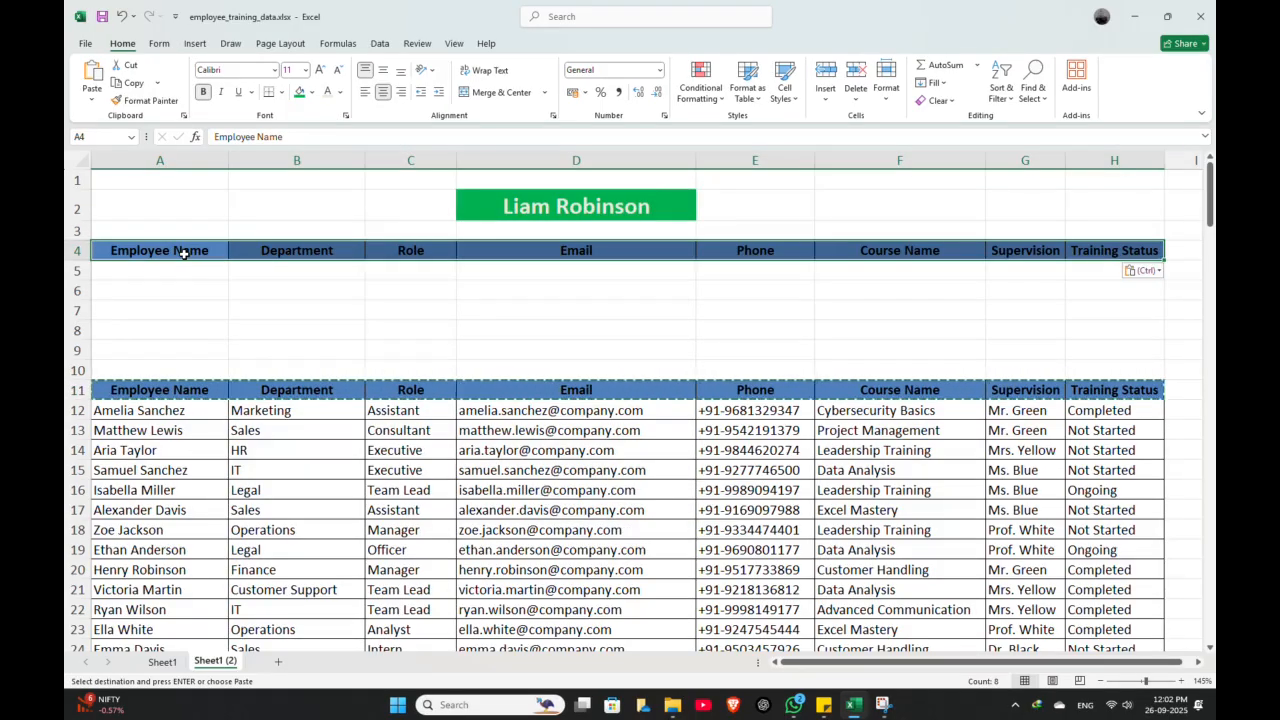
click(318, 290)
drag(165, 252, 1152, 246)
click(677, 325)
key(Escape)
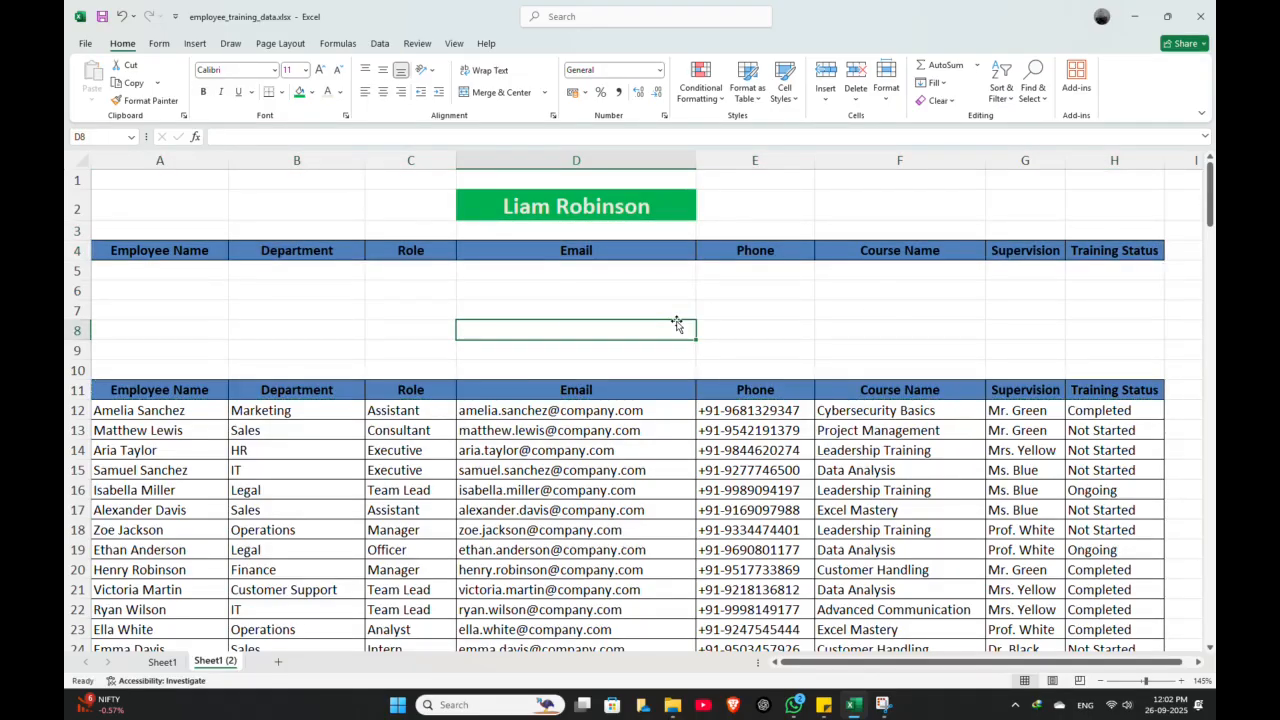
Select another employee's name in cell D2 and review the blank result row 5 under the copied headers.
click(160, 271)
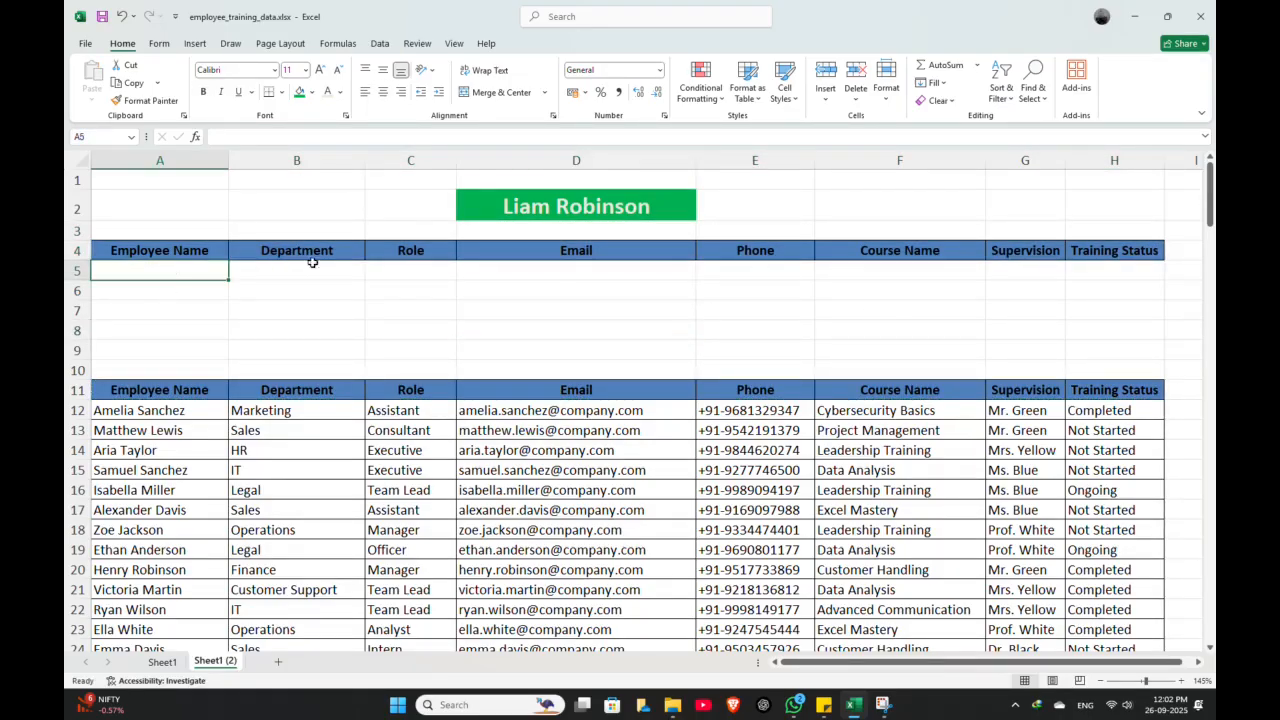
click(563, 207)
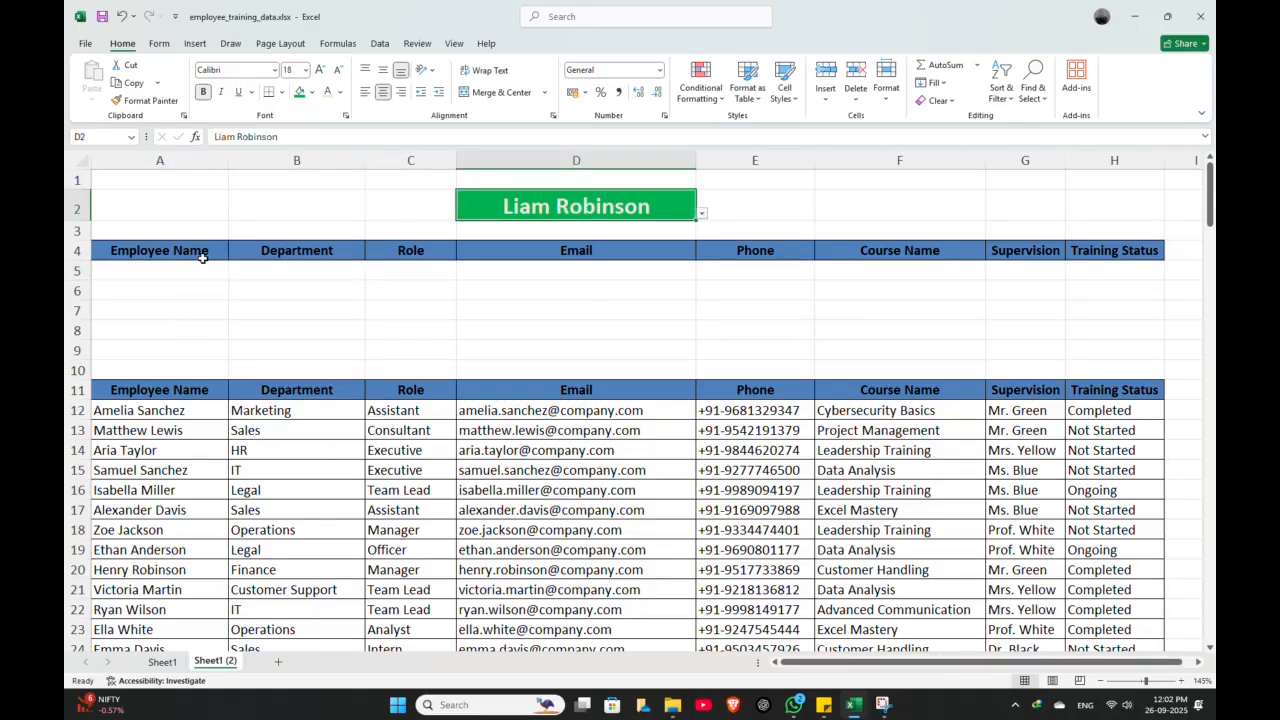
drag(189, 272, 517, 271)
click(634, 196)
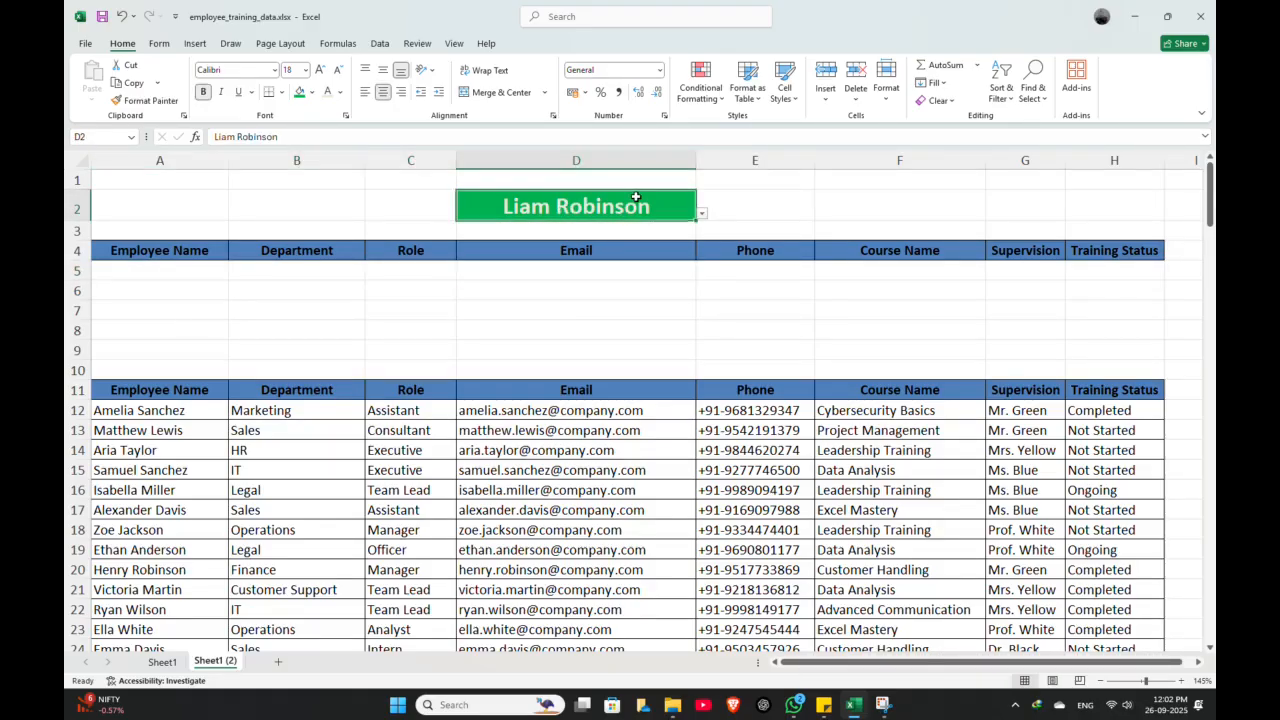
click(702, 214)
click(520, 311)
drag(119, 265, 1003, 274)
click(1091, 275)
click(648, 415)
click(414, 355)
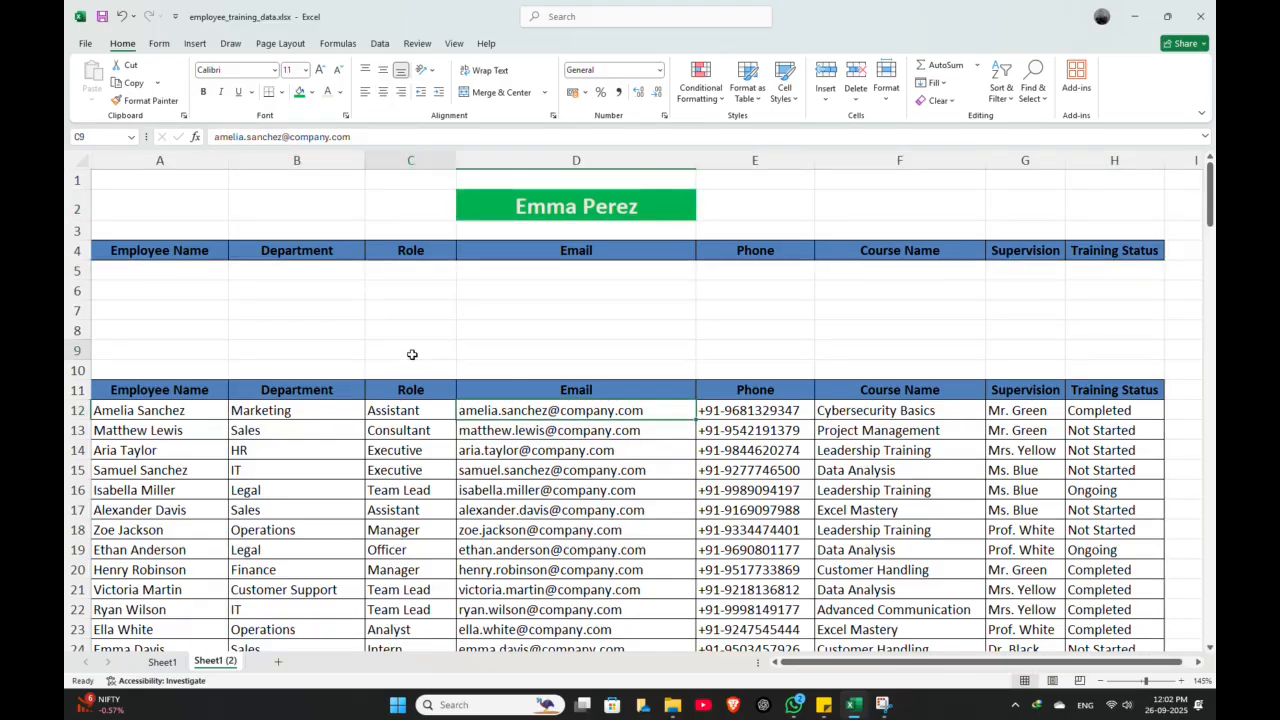
Start a FILTER formula in cell A5 with the employee records A12:H171 as its array.
click(171, 275)
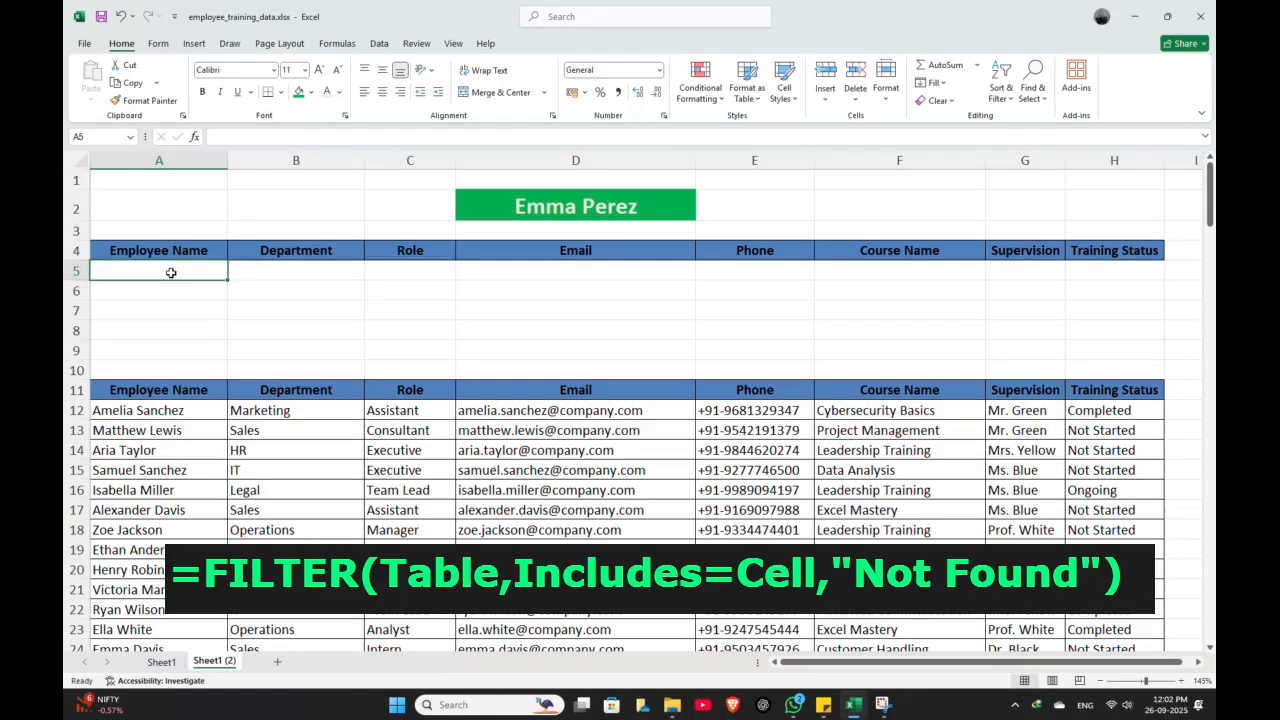
text(=)
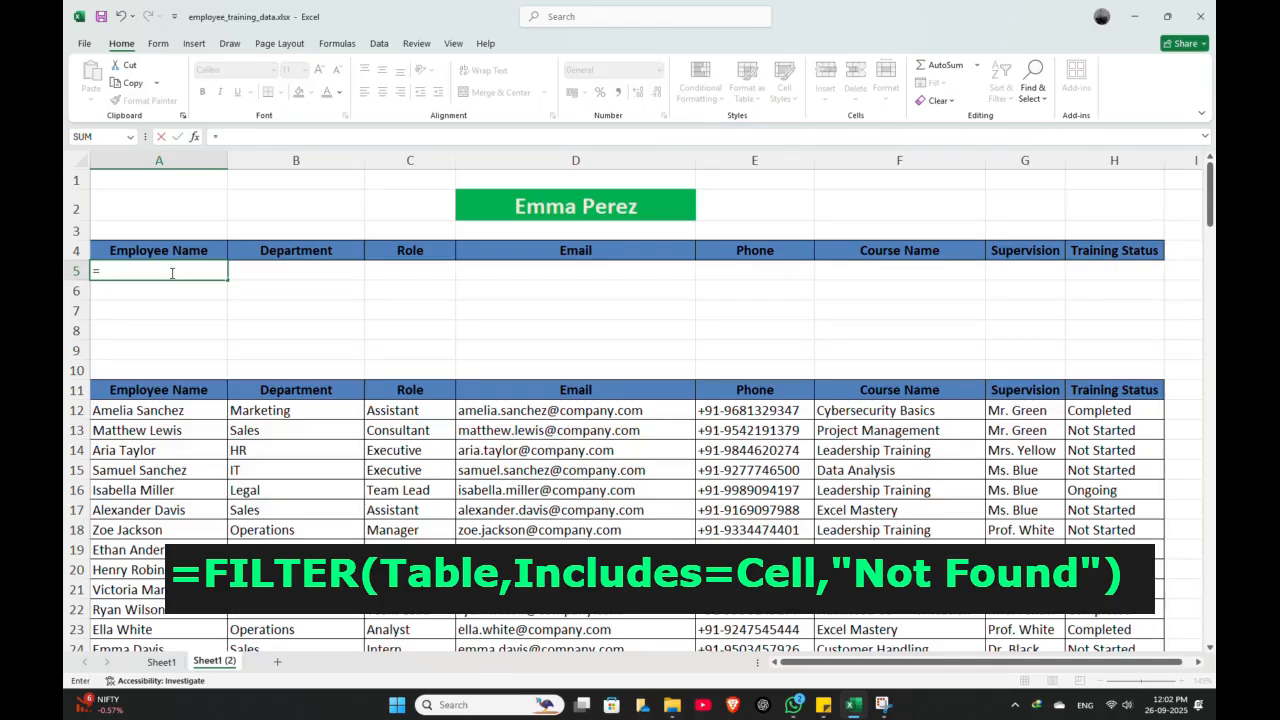
text(fil)
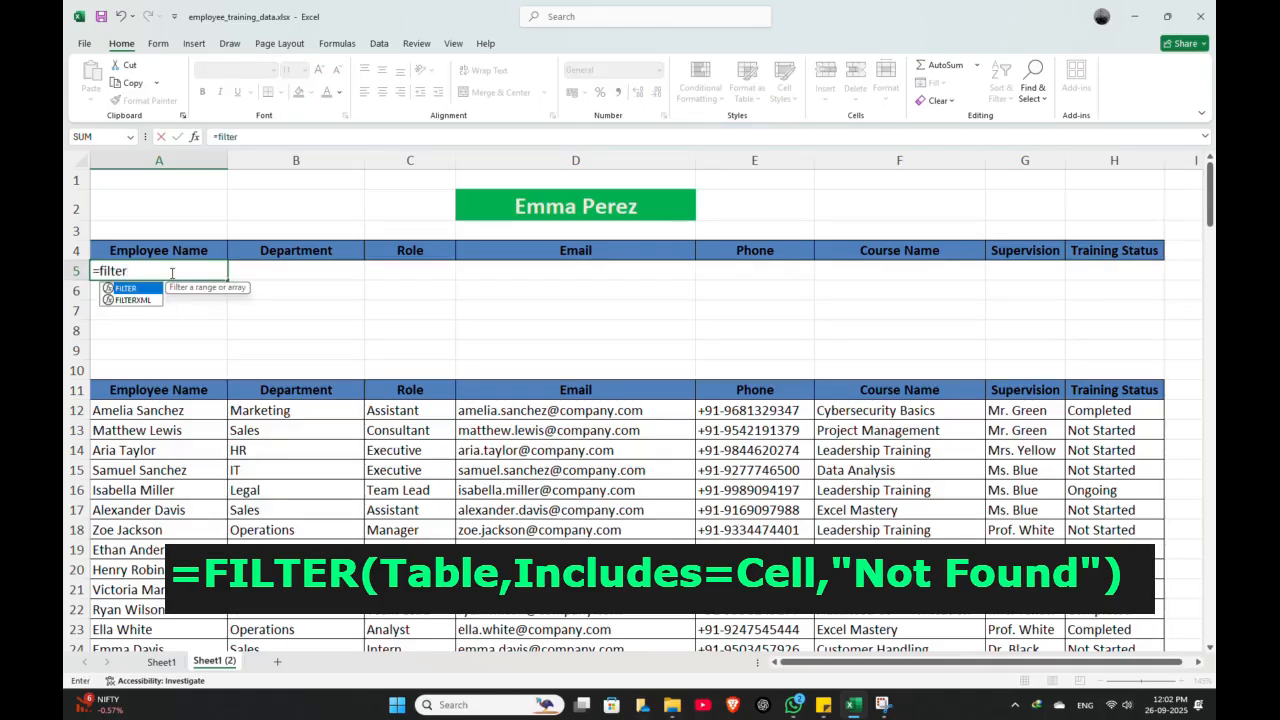
text(ter)
key(Tab)
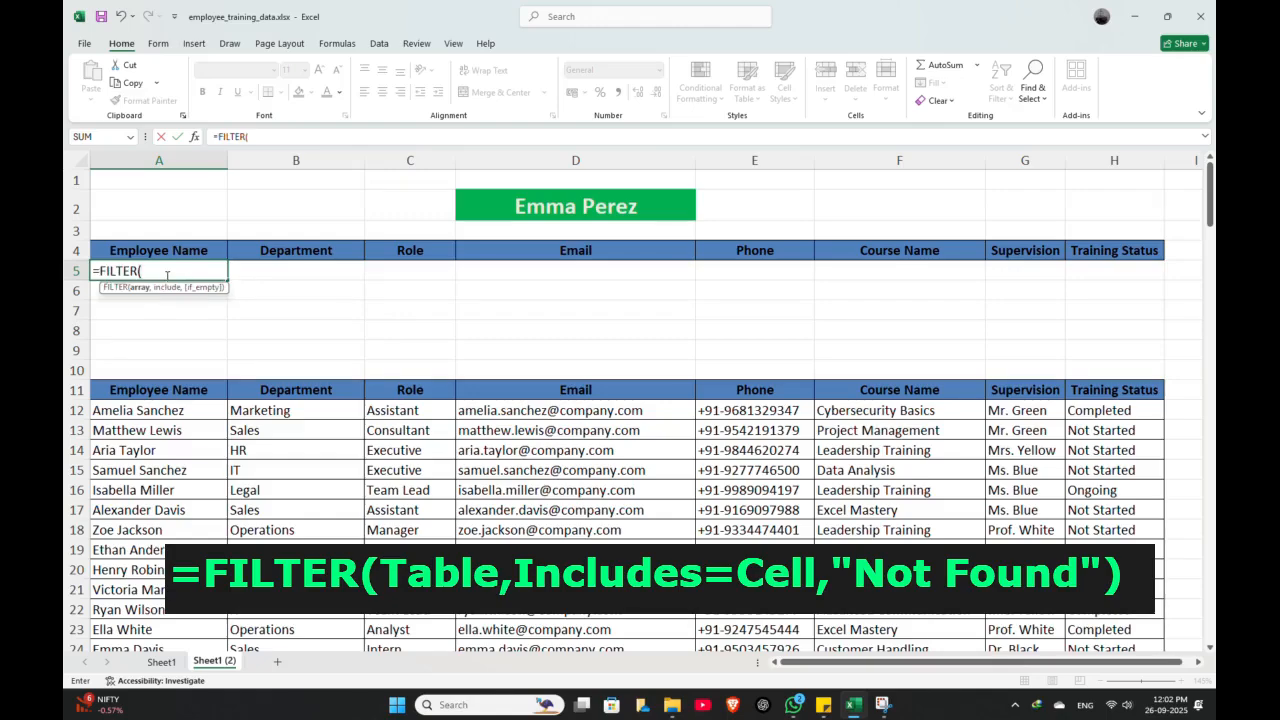
click(159, 414)
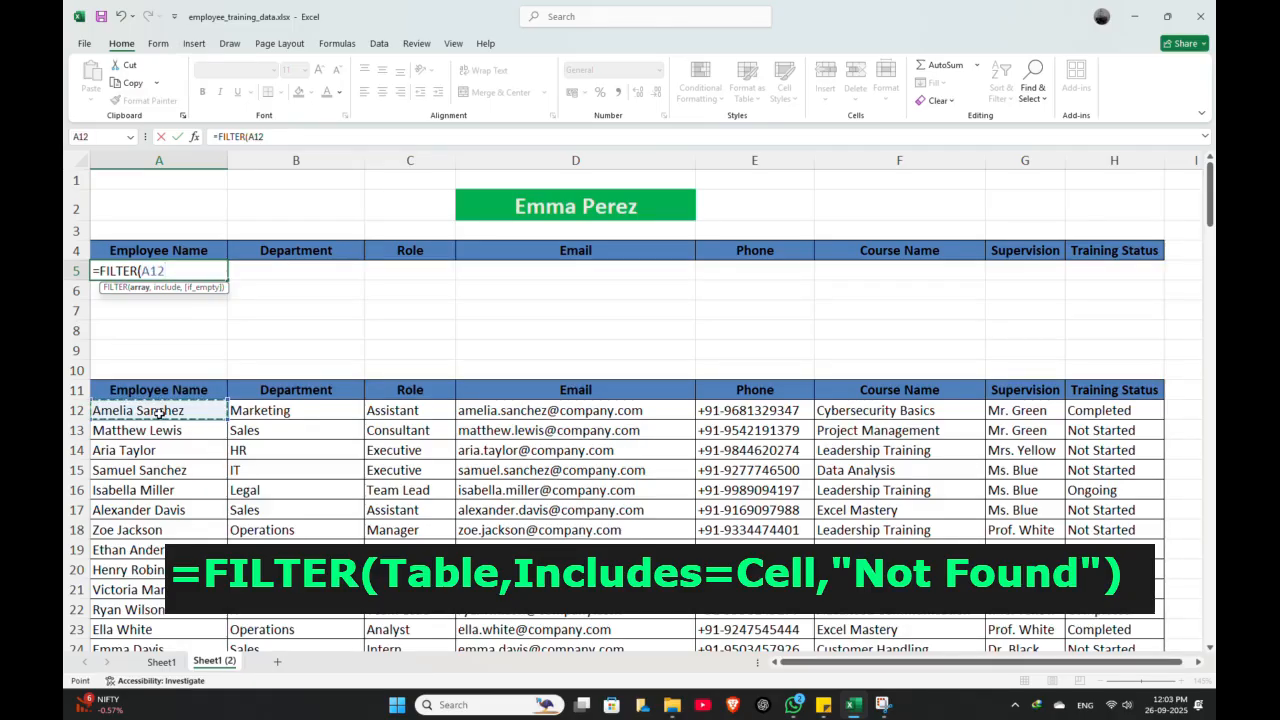
key(ctrl+shift+Down)
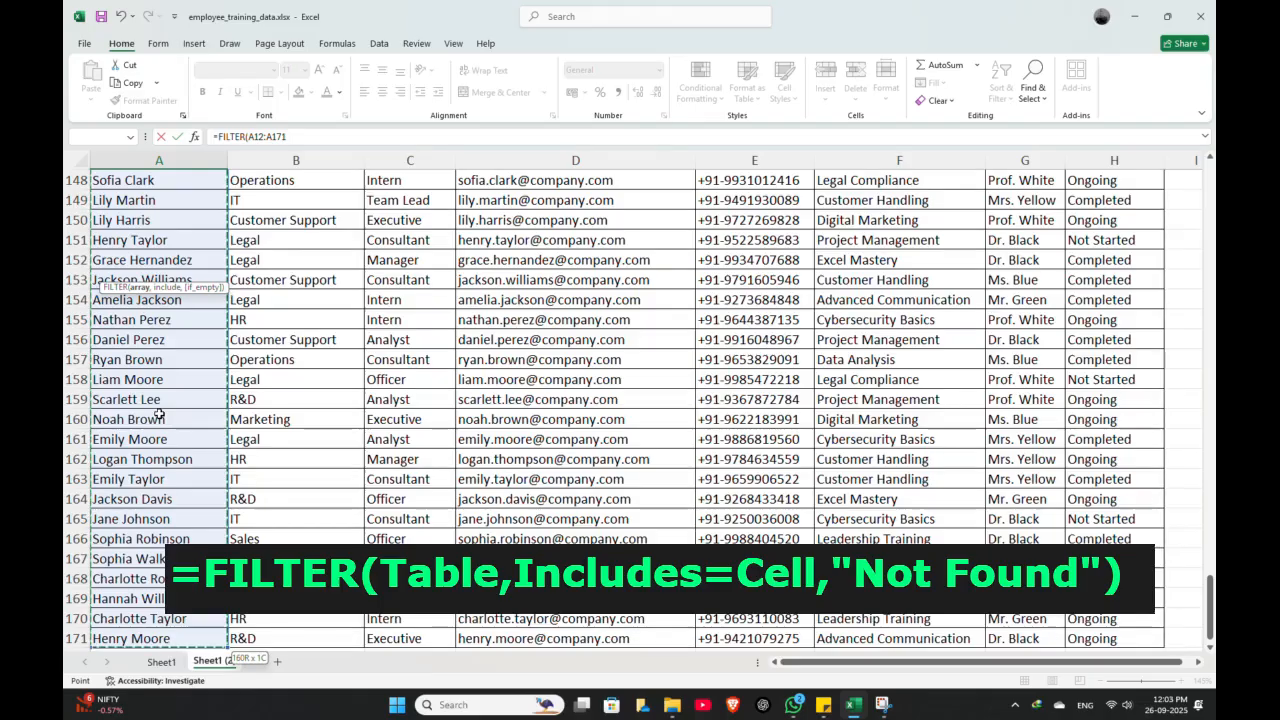
key(ctrl+shift+Right)
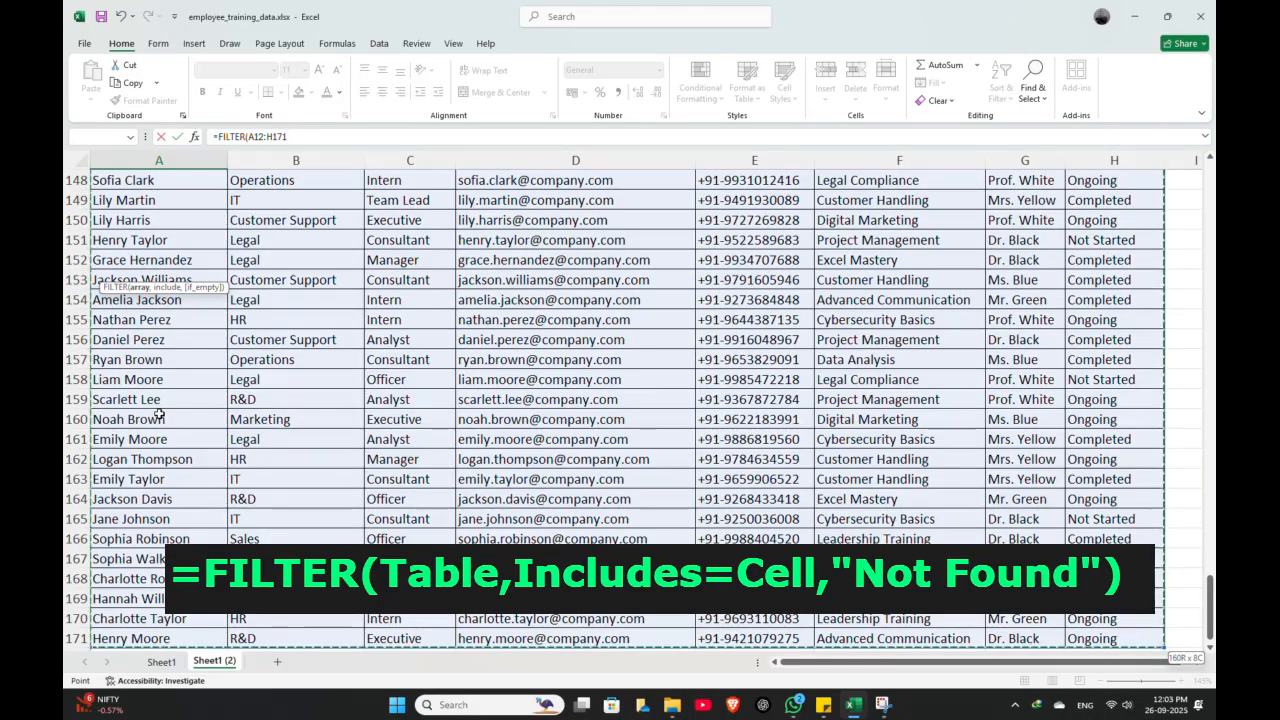
drag(1211, 603, 1213, 190)
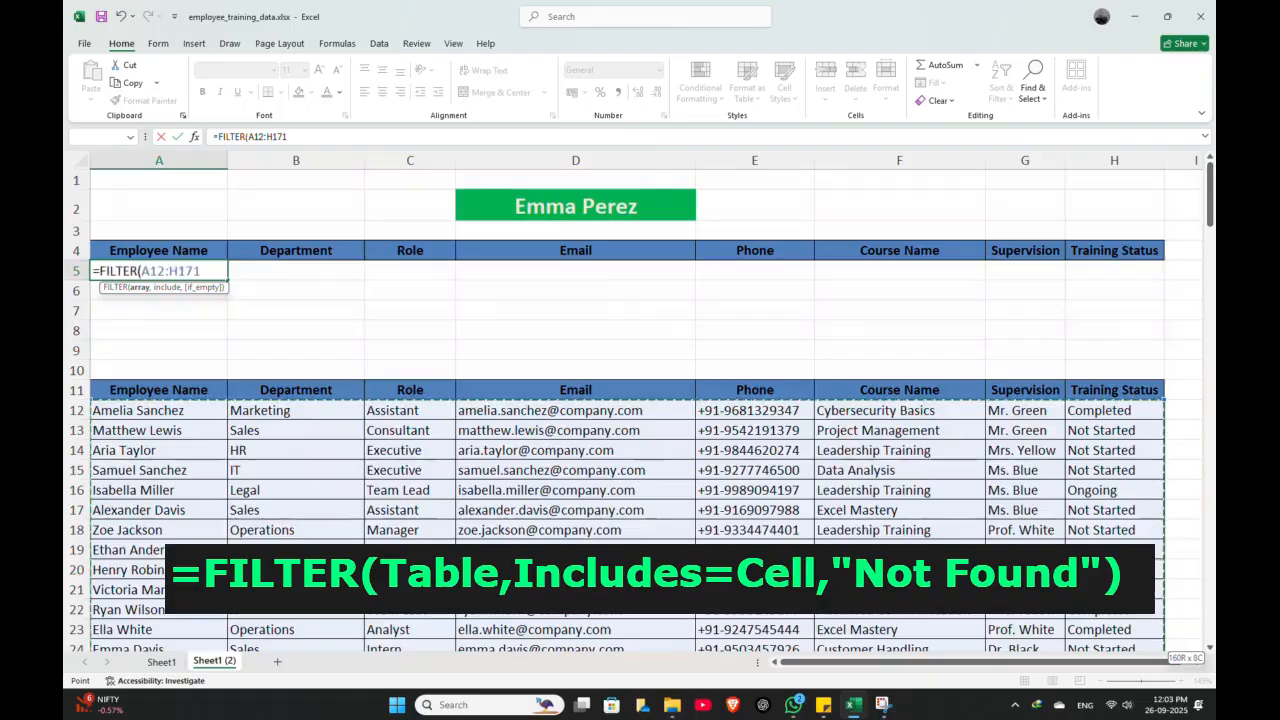
click(213, 272)
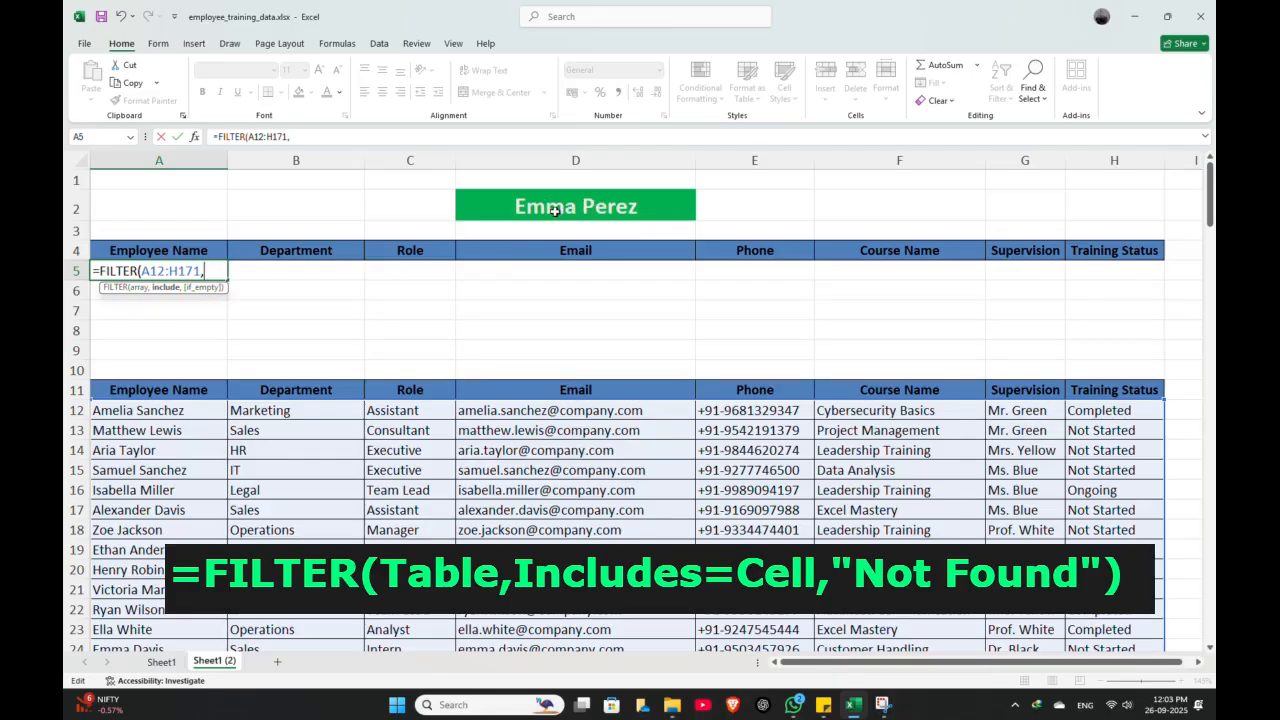
Complete the FILTER formula in cell A5 with the condition A12:A171=D2 and "Data Not Found" as the if-empty value.
click(185, 413)
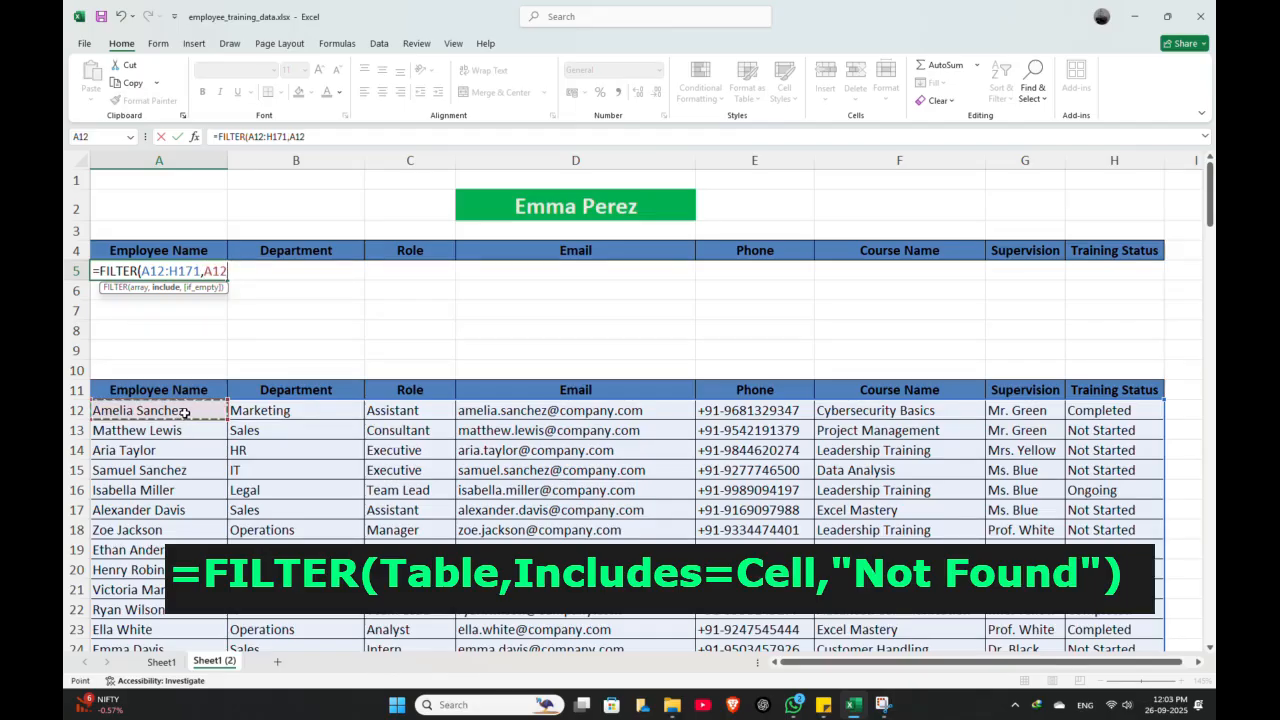
key(ctrl+shift+Down)
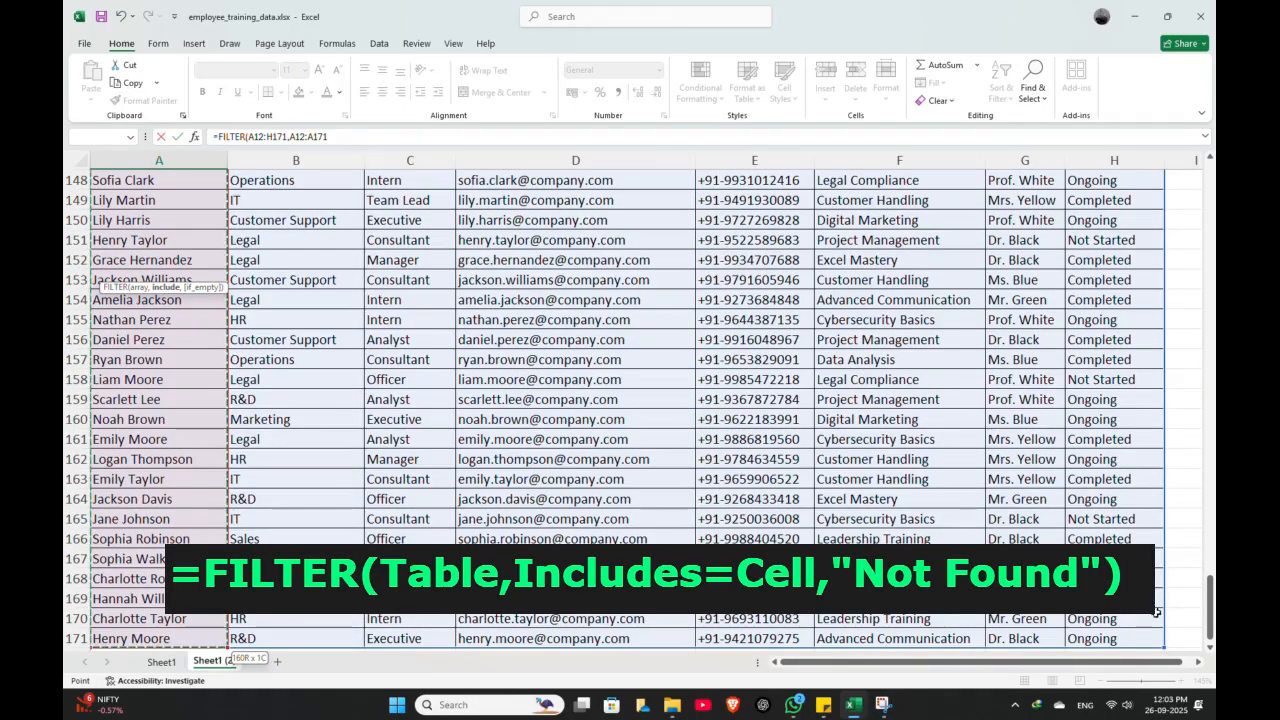
drag(1210, 608, 1210, 185)
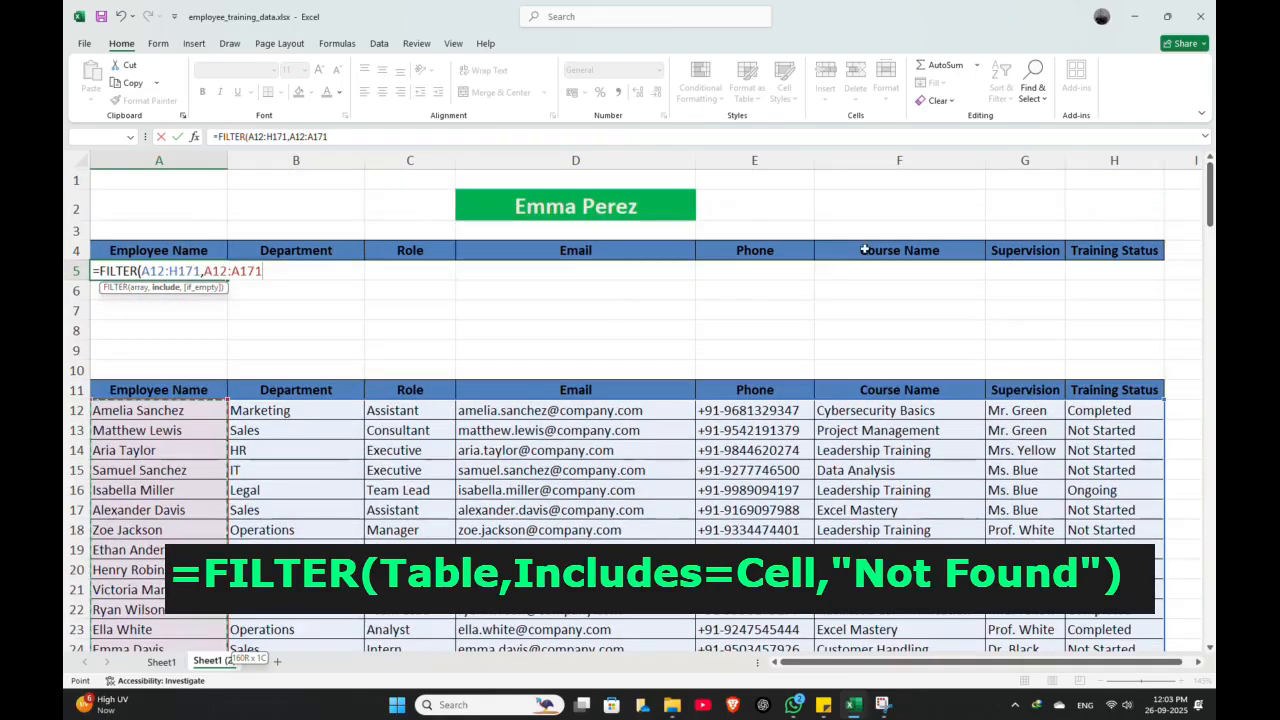
text(=)
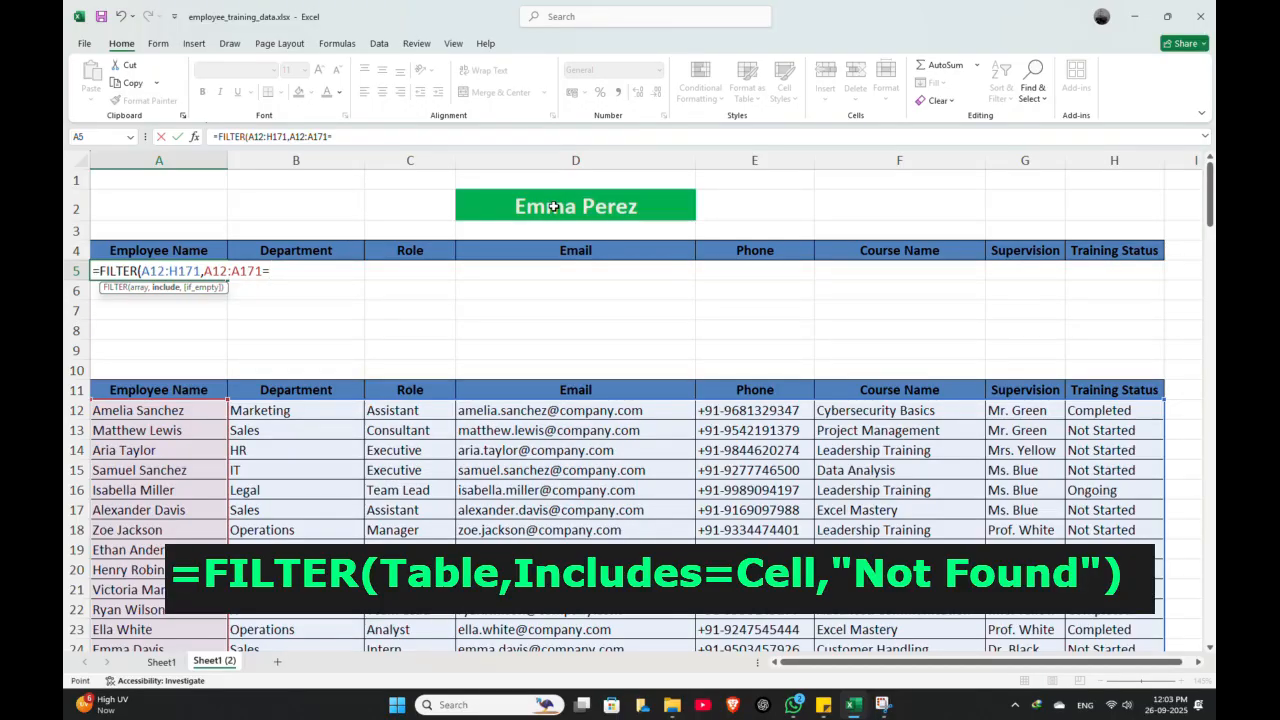
click(553, 206)
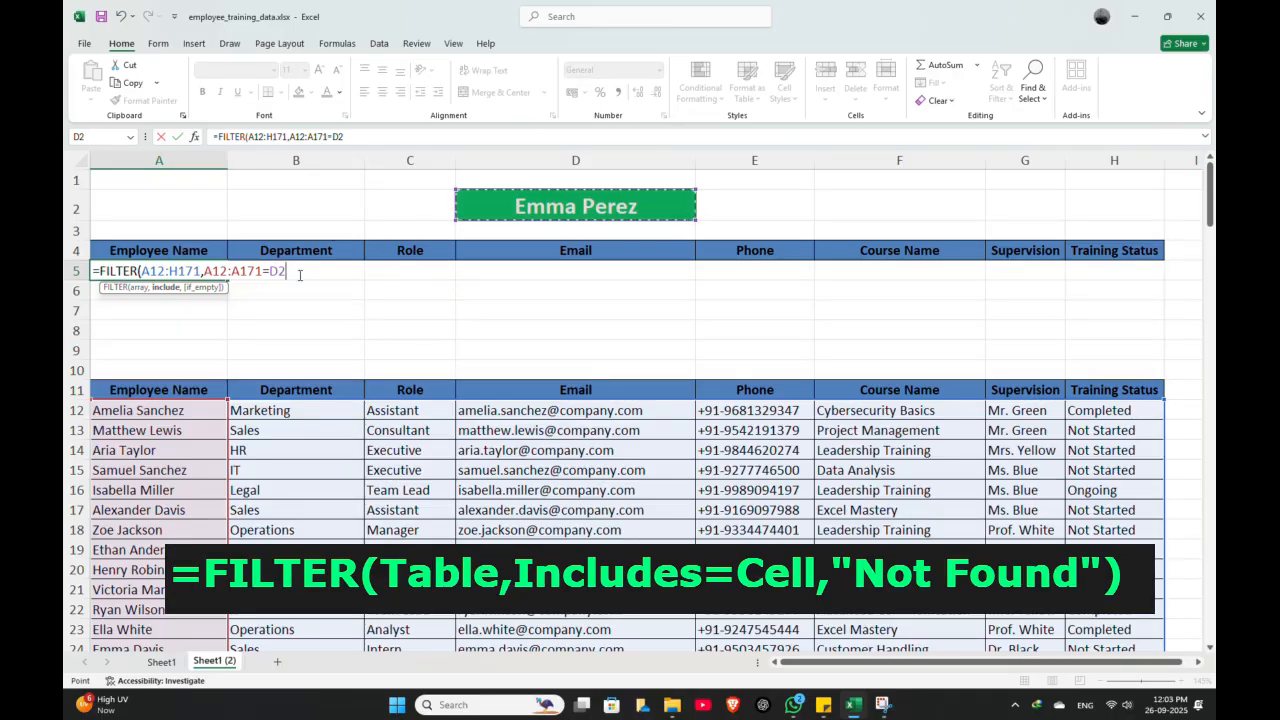
text(,"Data Not Found)
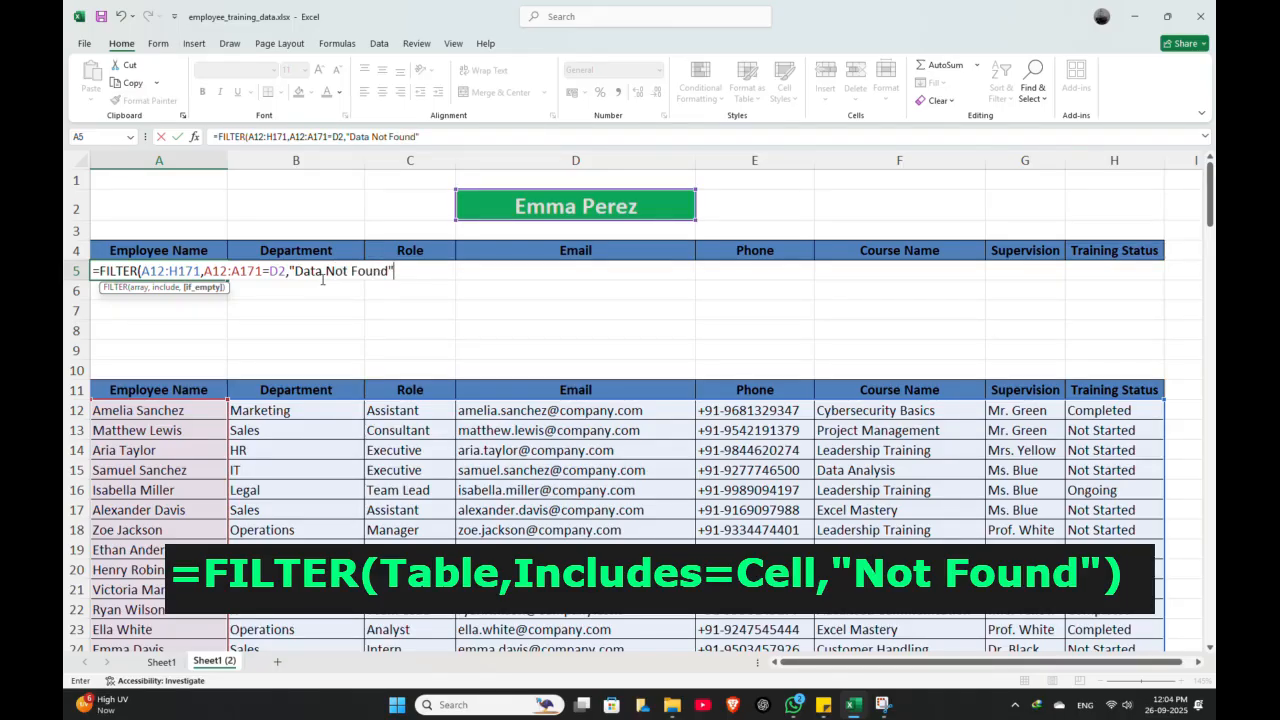
text())
key(Return)
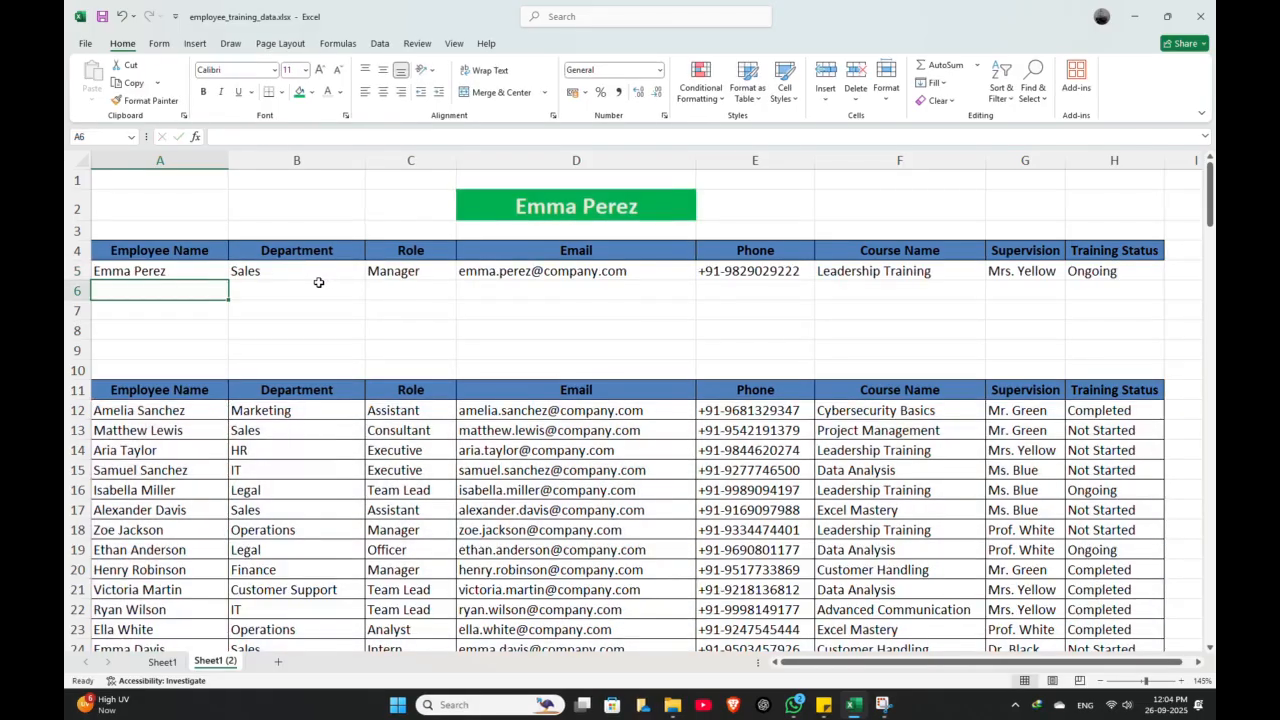
Select two other employees' names in turn from the drop-down in cell D2 to check the FILTER result in row 5.
drag(186, 271, 1080, 285)
click(592, 212)
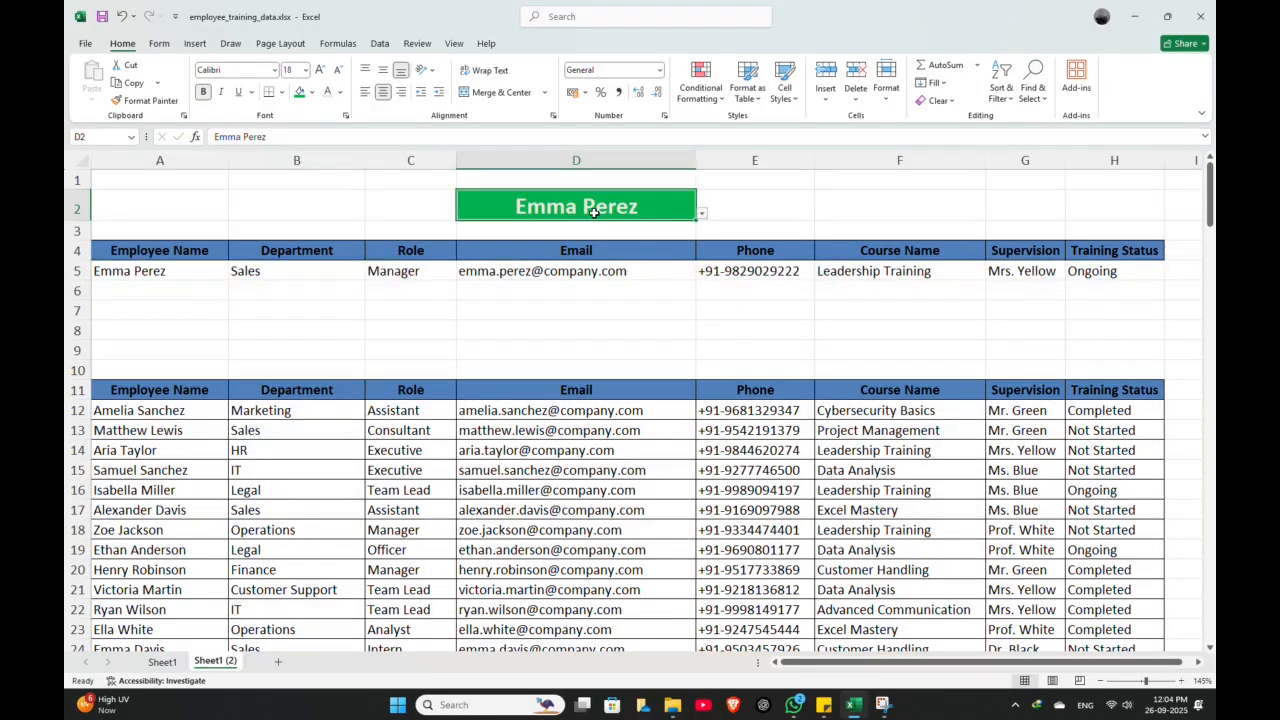
click(702, 215)
click(581, 301)
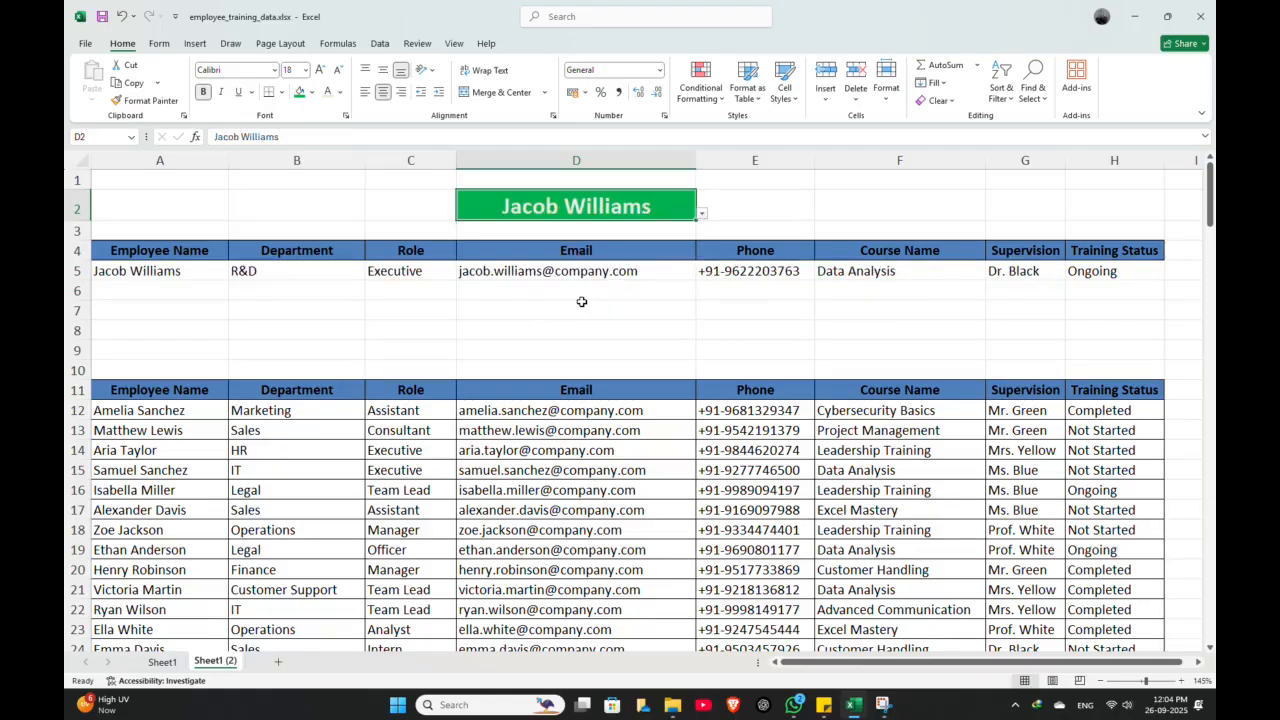
click(703, 216)
click(597, 294)
click(707, 216)
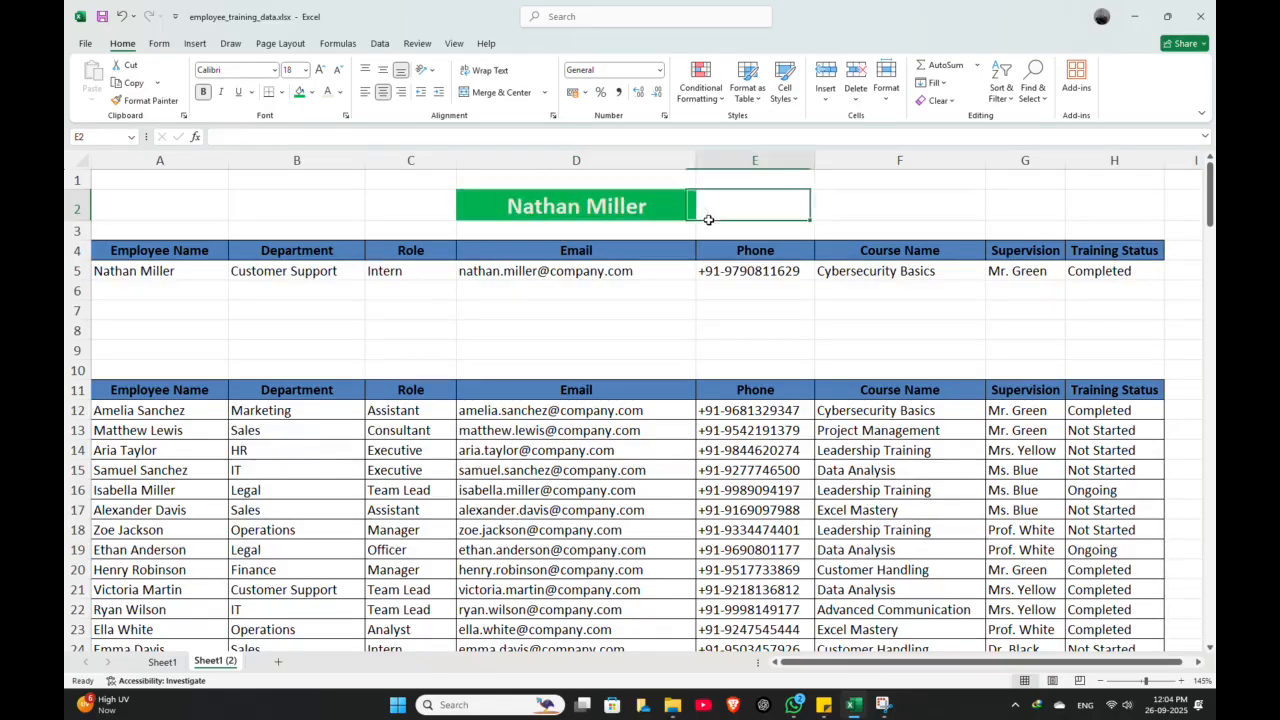
click(240, 388)
Fill the result row A5:H5 with light green and apply all borders to it.
drag(170, 275, 1110, 272)
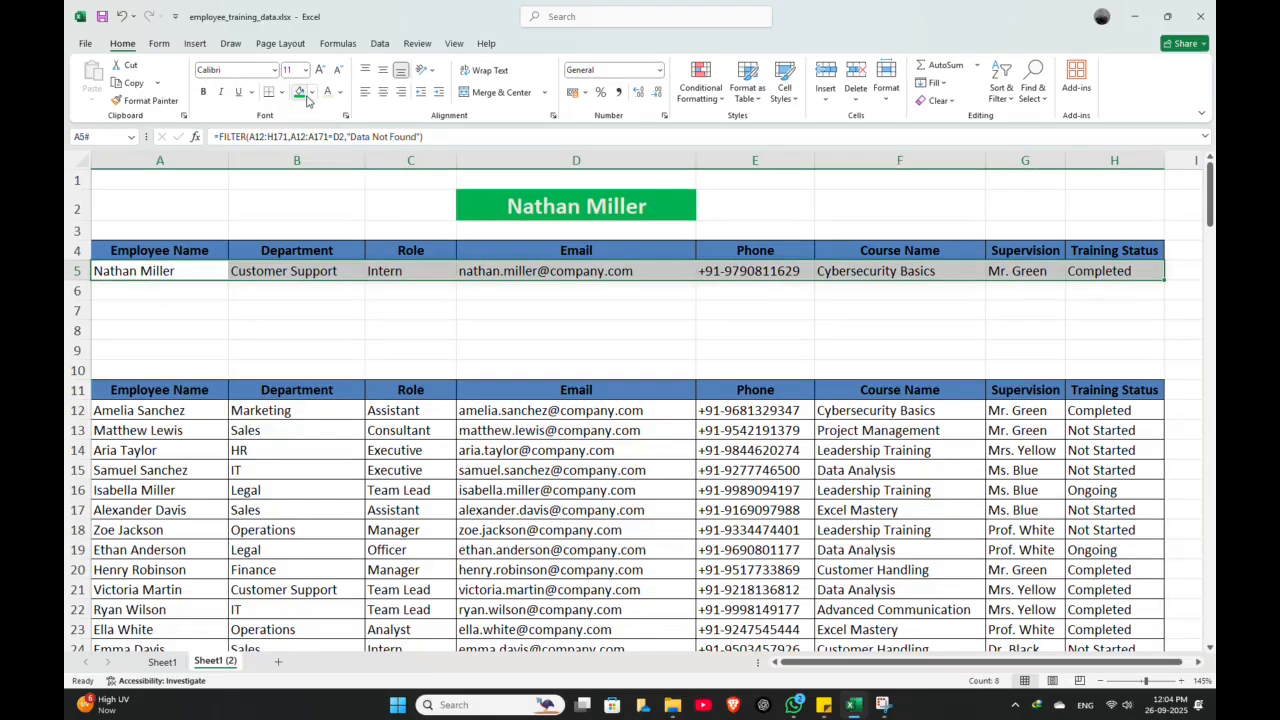
click(311, 92)
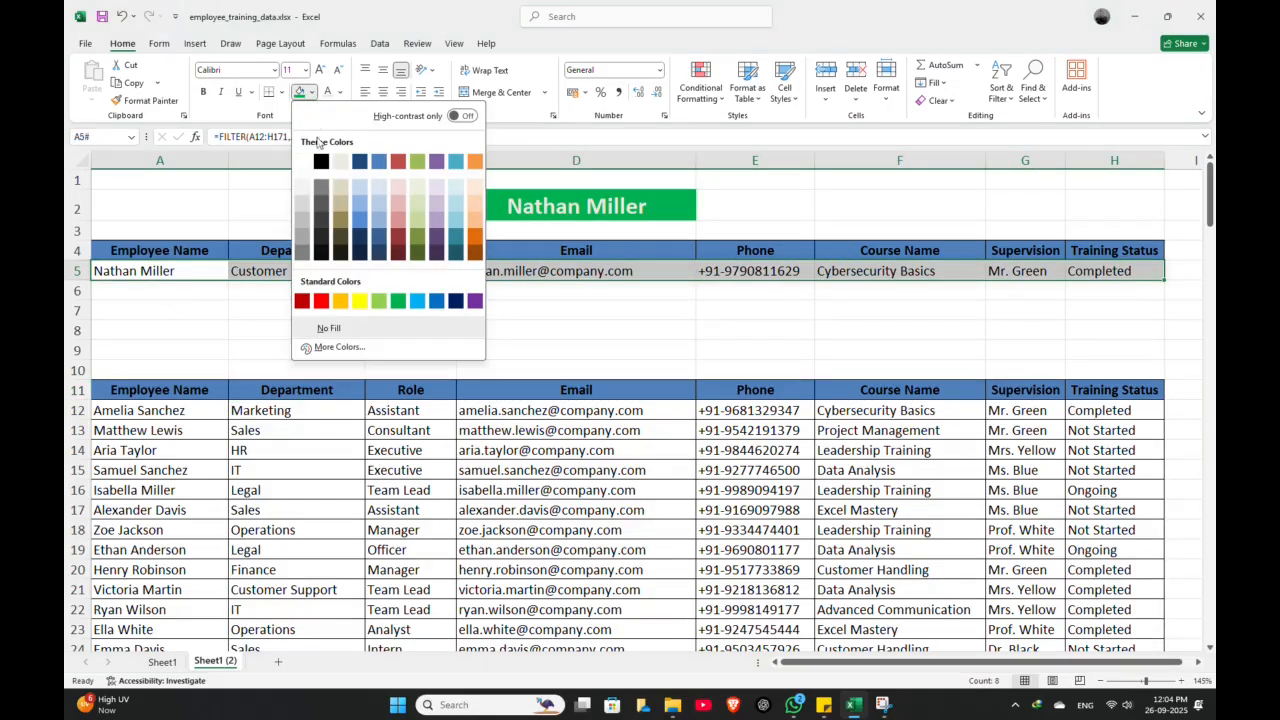
click(384, 304)
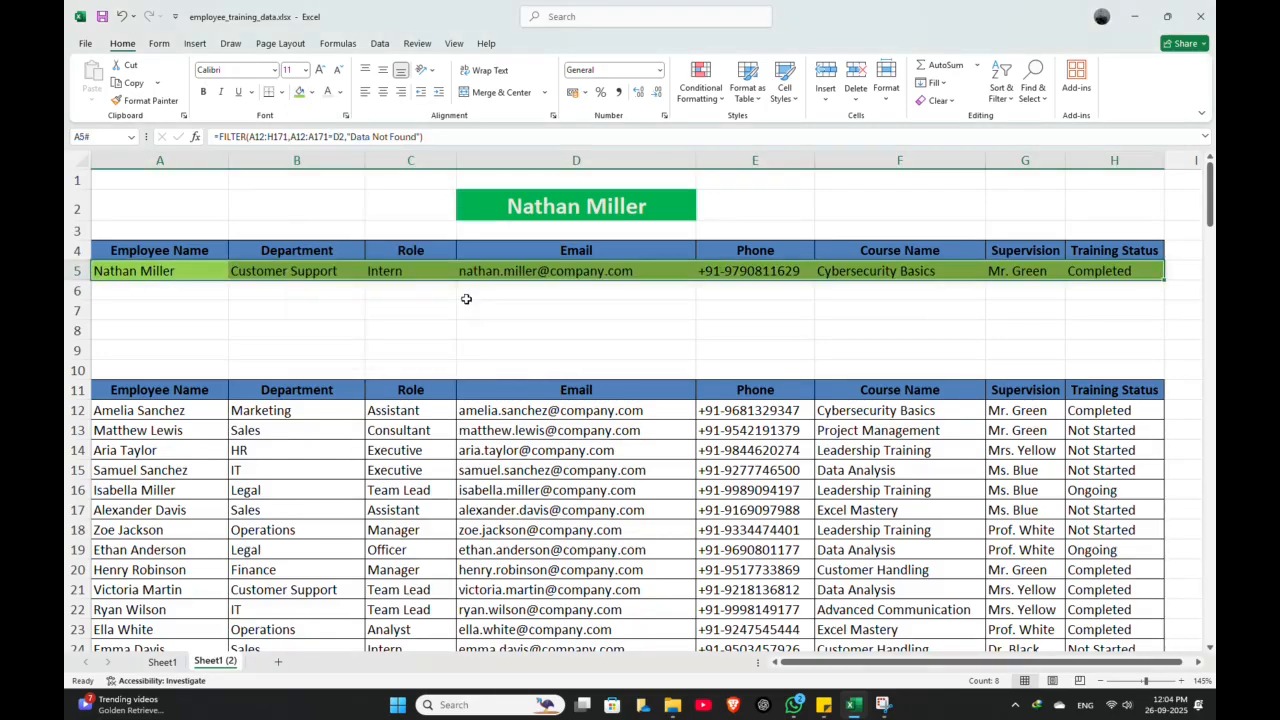
click(281, 91)
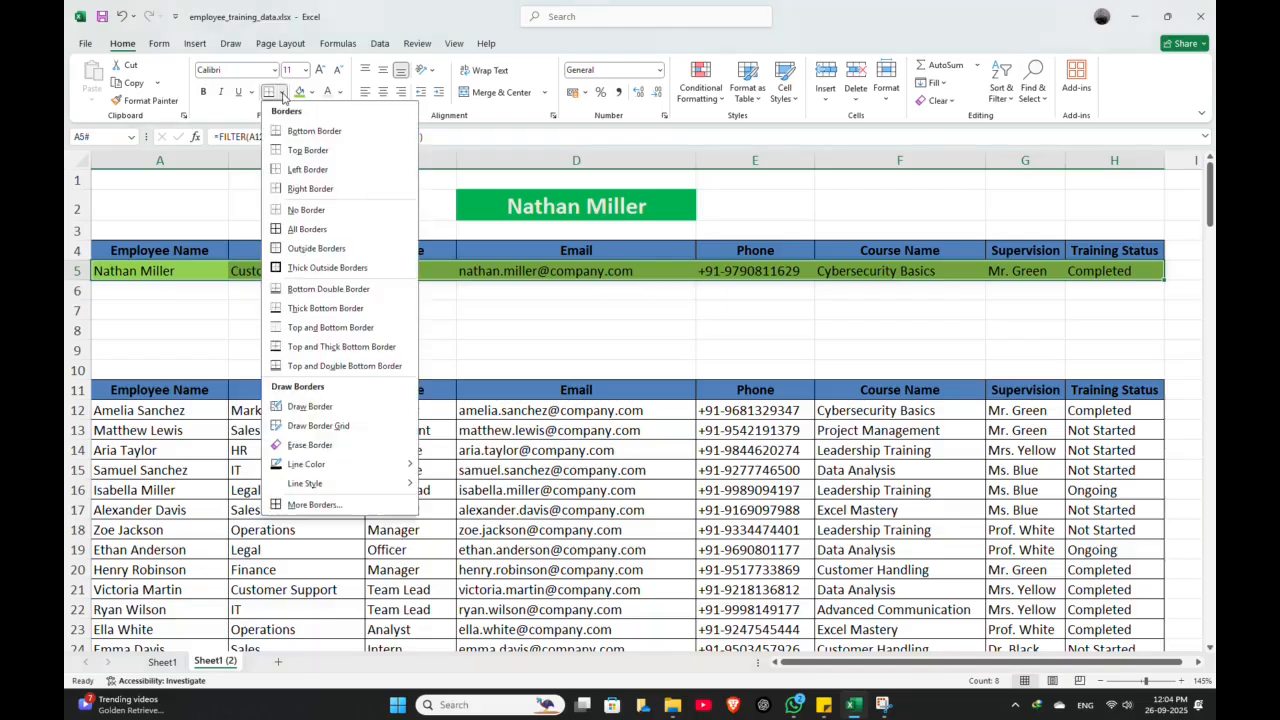
click(305, 230)
click(300, 327)
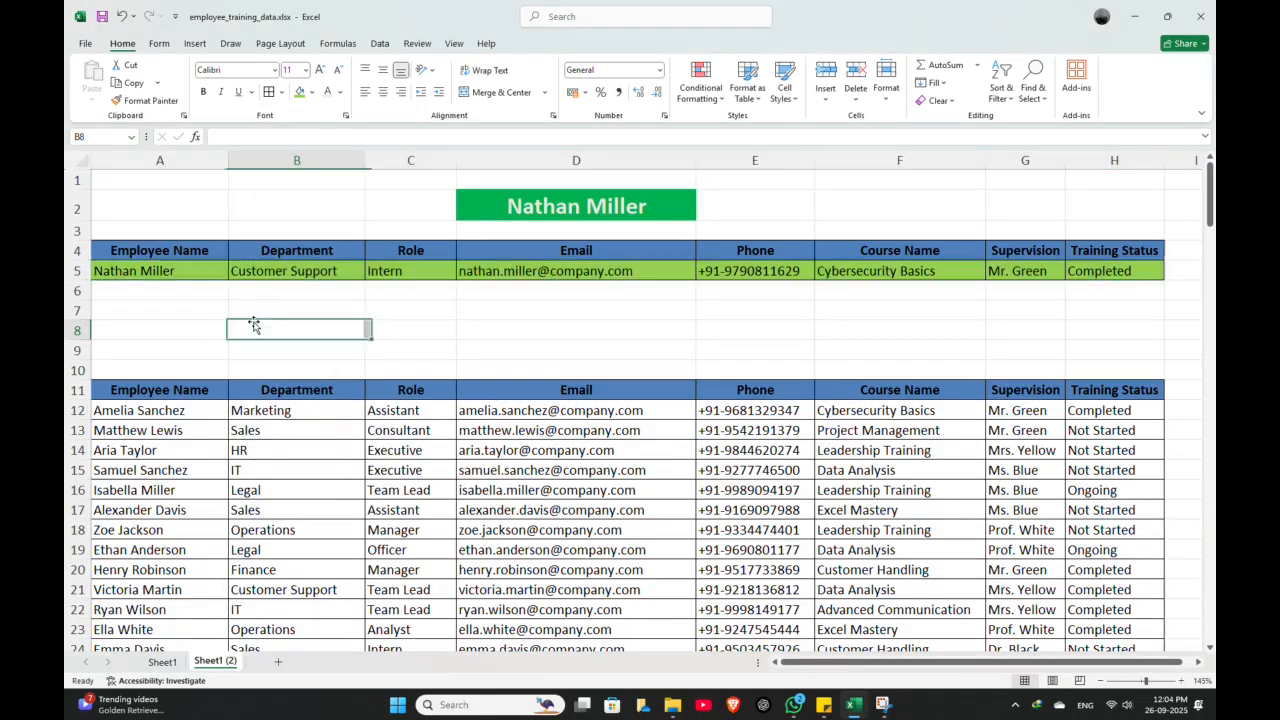
Apply thick outside borders to the name drop-down cell D2.
click(642, 206)
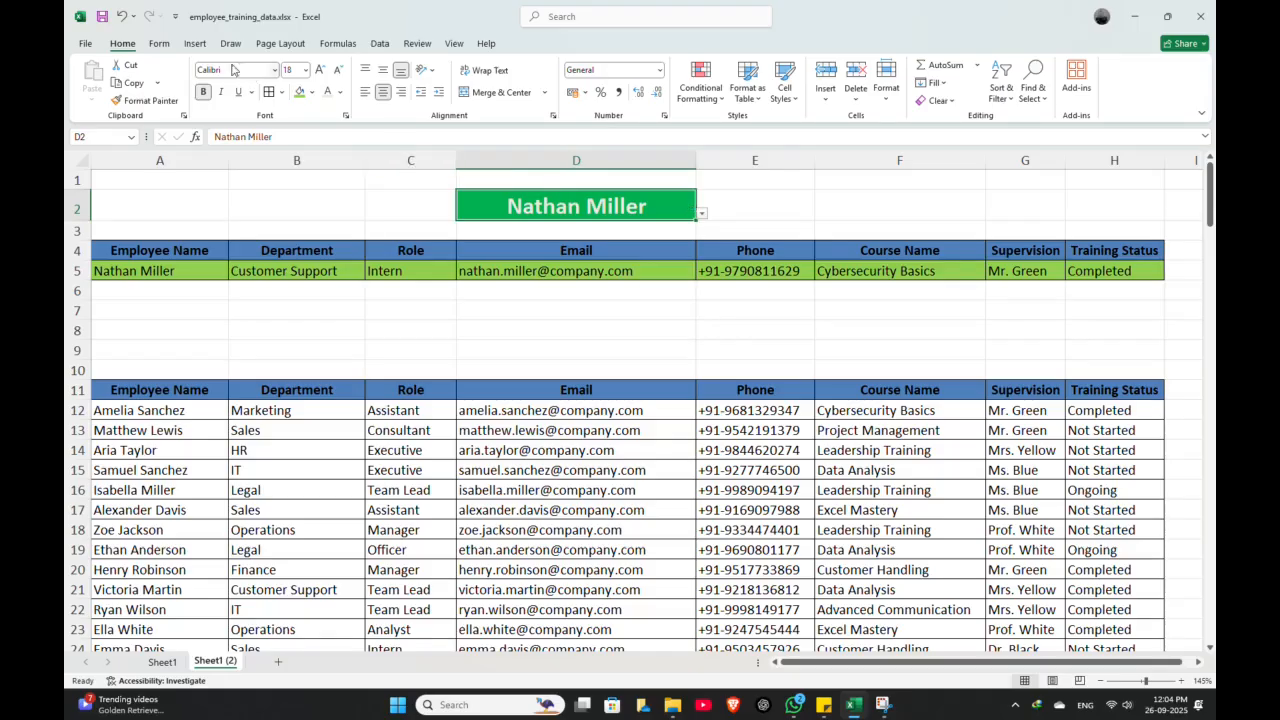
click(282, 92)
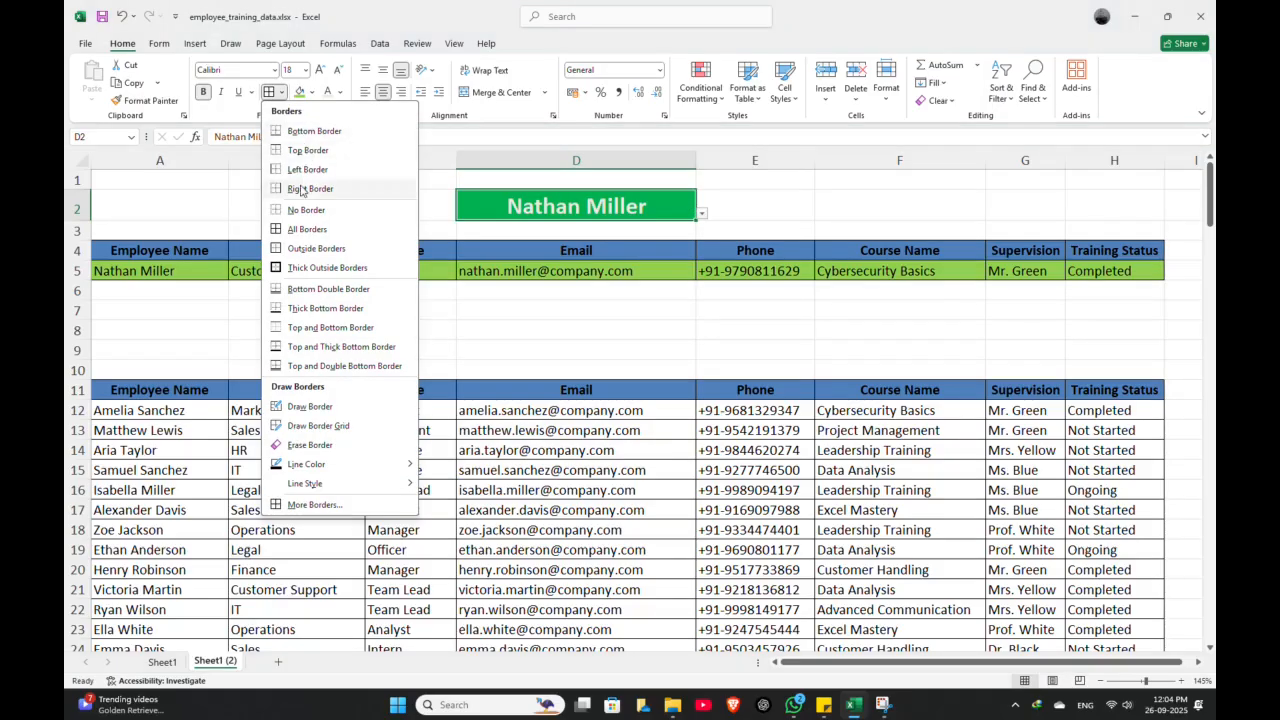
click(297, 268)
click(503, 348)
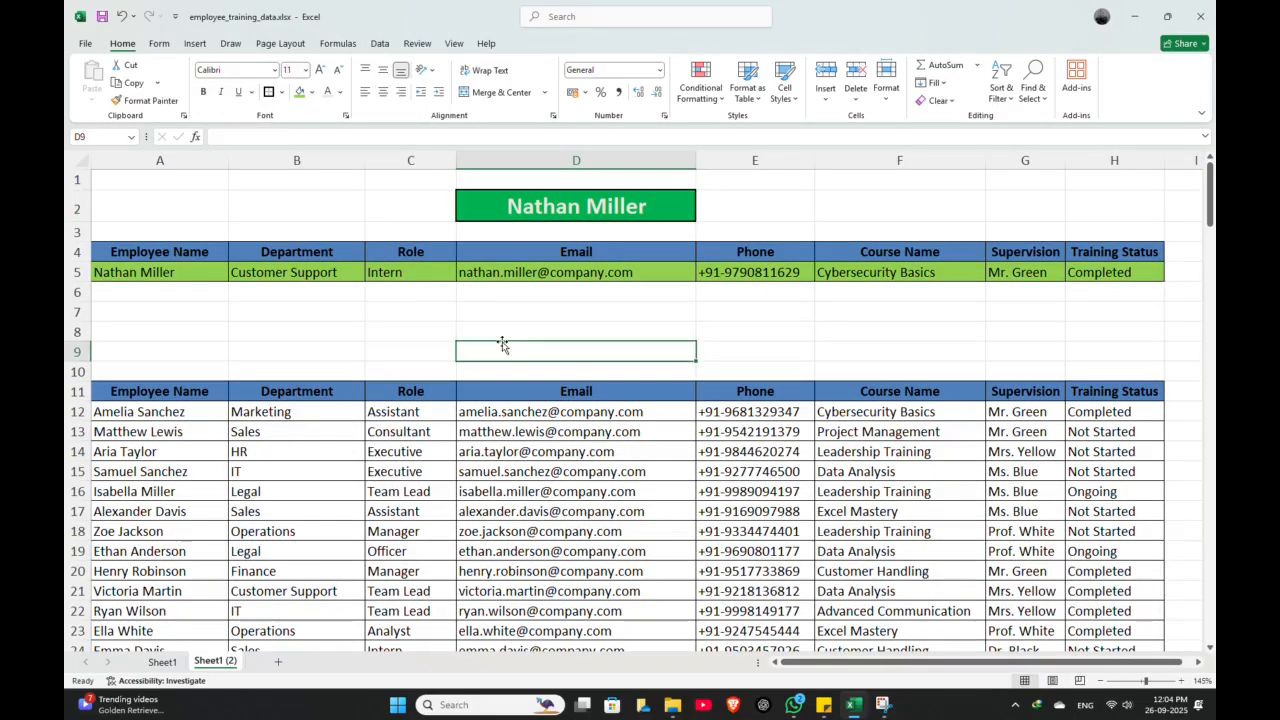
Choose a different employee's name in the bordered cell D2 to update the formatted result row.
click(627, 208)
click(702, 214)
click(606, 286)
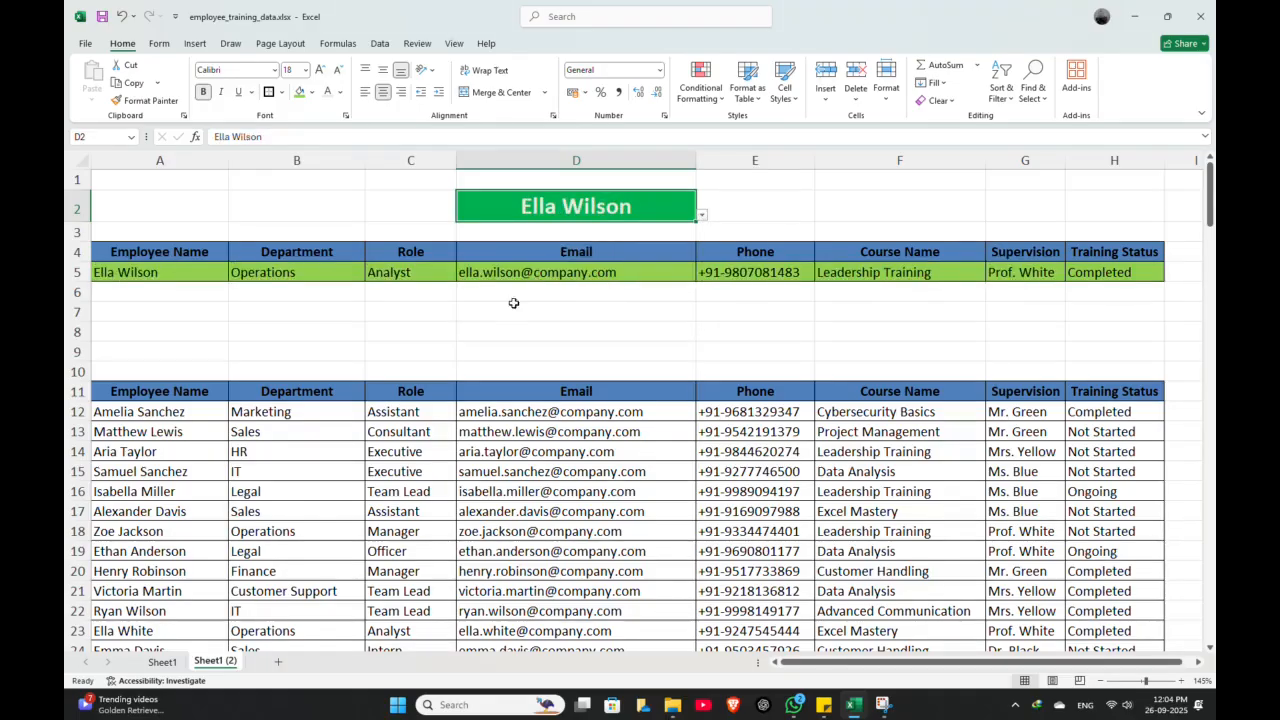
Examine the employee records and the Completed, Not Started and Ongoing values in the Training Status column.
click(279, 346)
drag(203, 433, 442, 510)
click(530, 309)
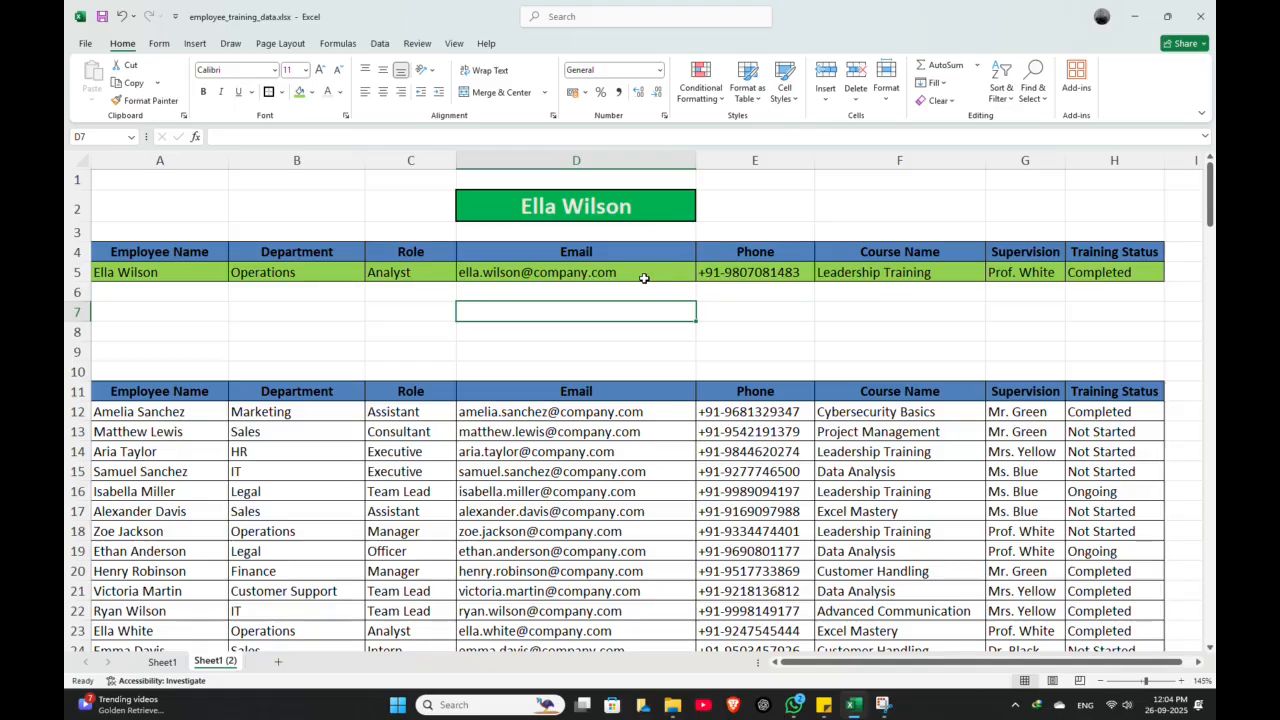
drag(155, 415, 1070, 605)
click(798, 467)
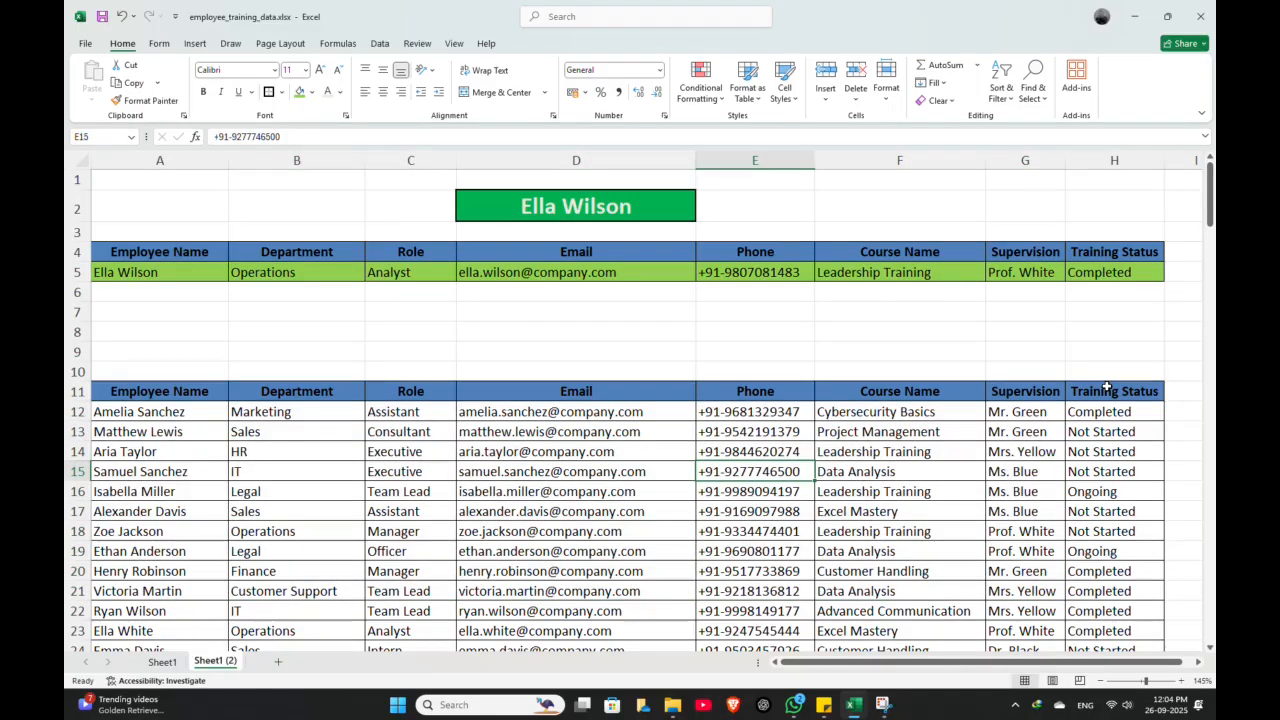
click(1132, 414)
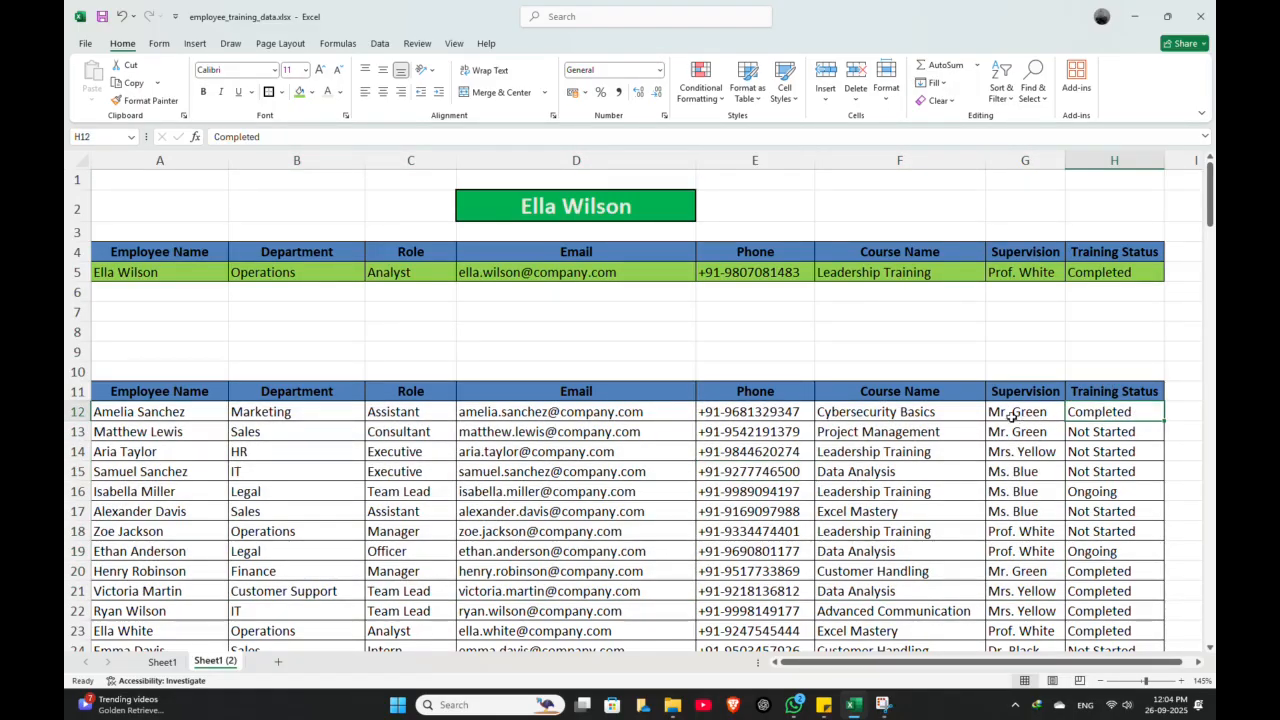
click(1073, 432)
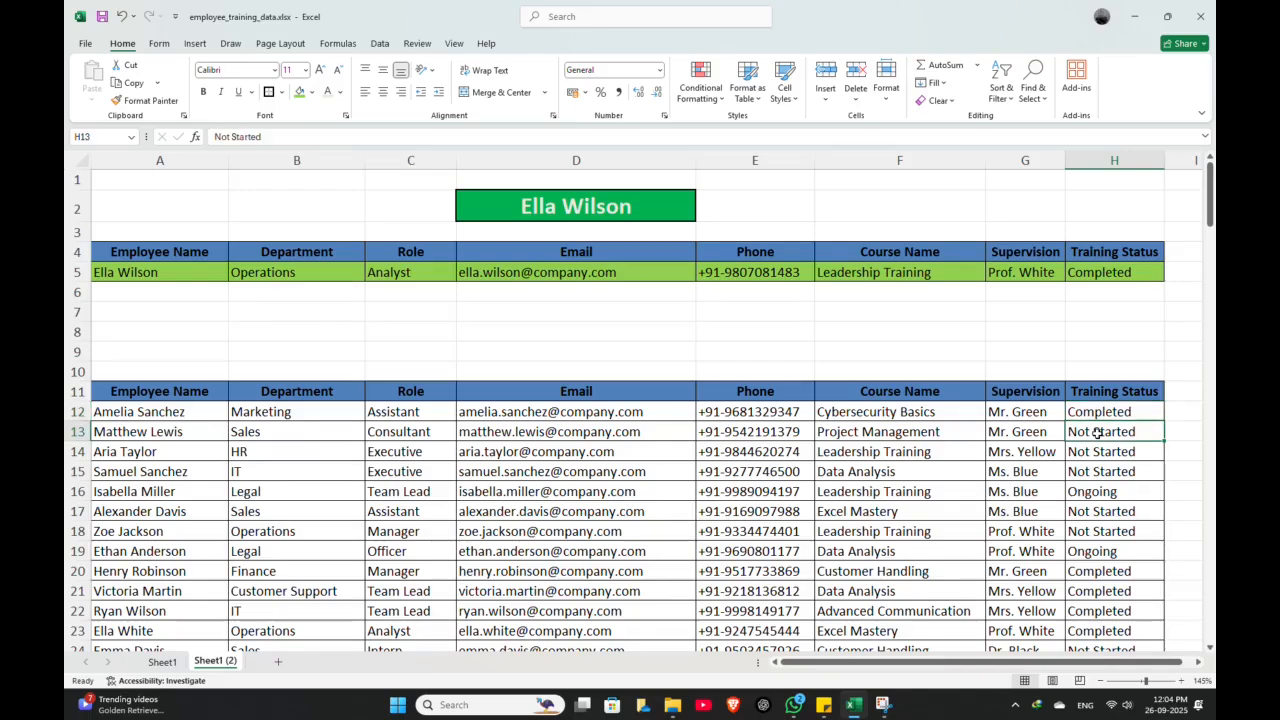
click(1103, 488)
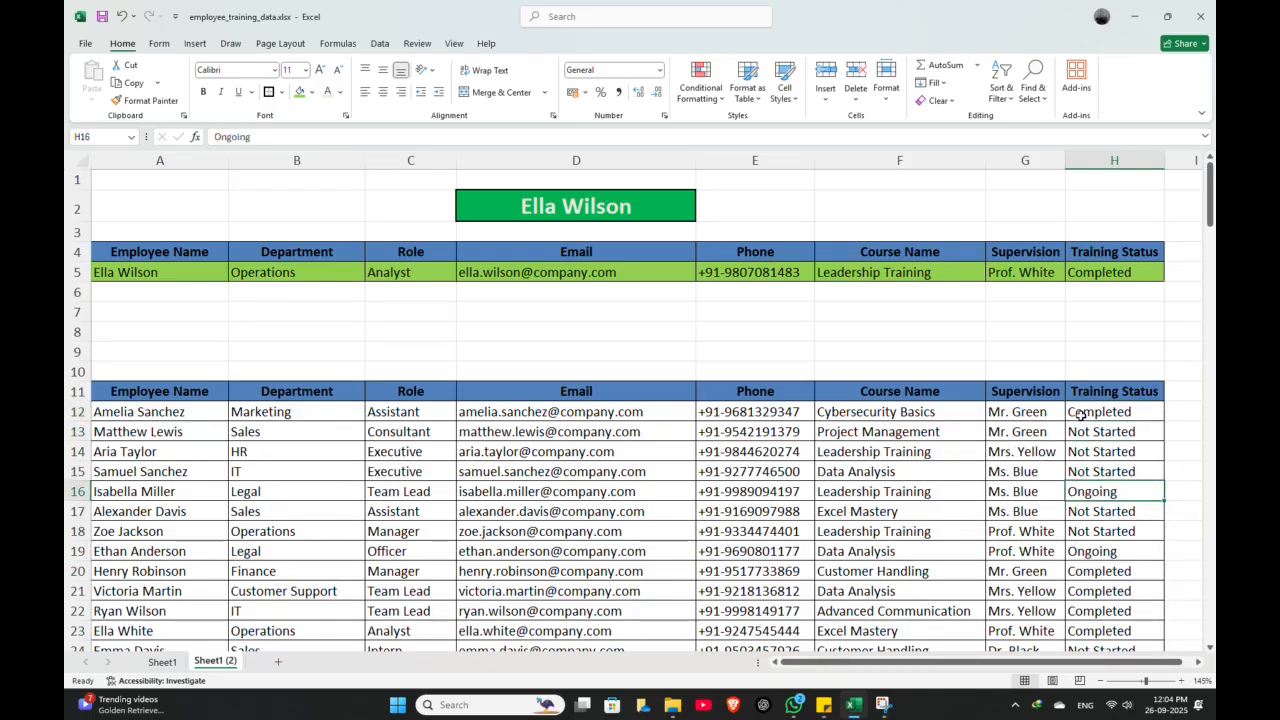
scroll(1080, 416, down, 7)
scroll(1082, 417, up, 7)
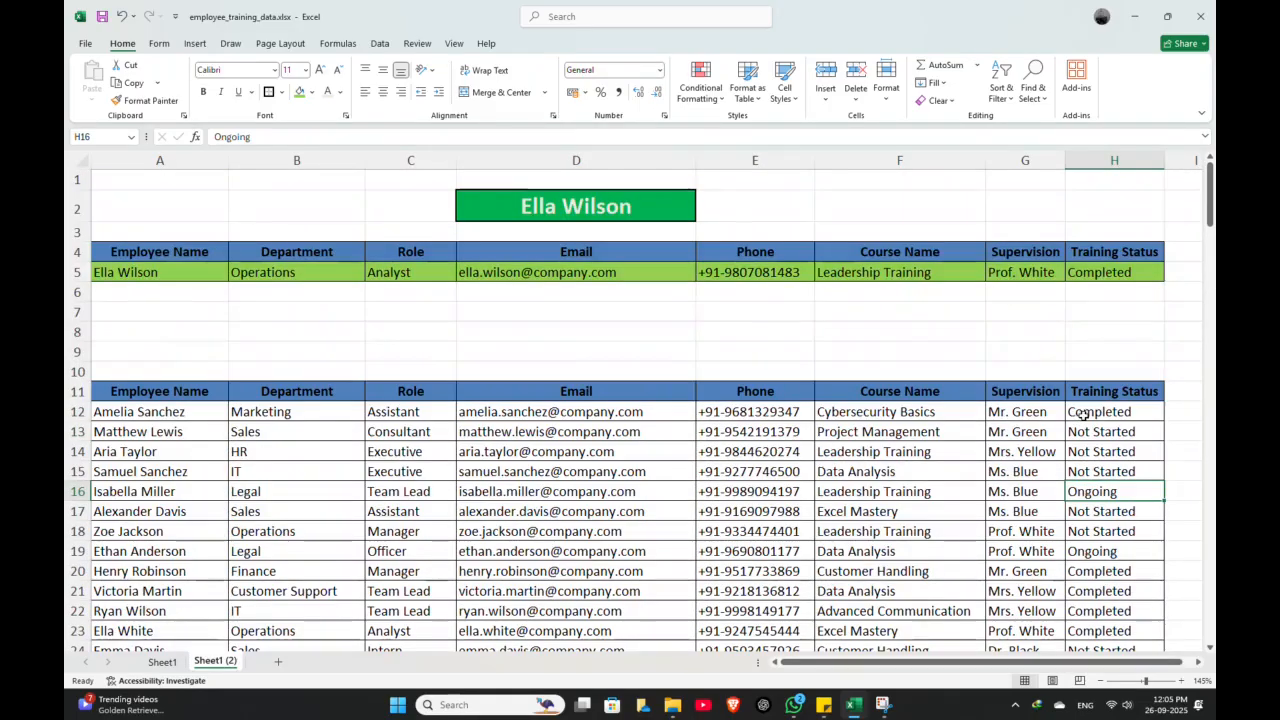
click(1083, 414)
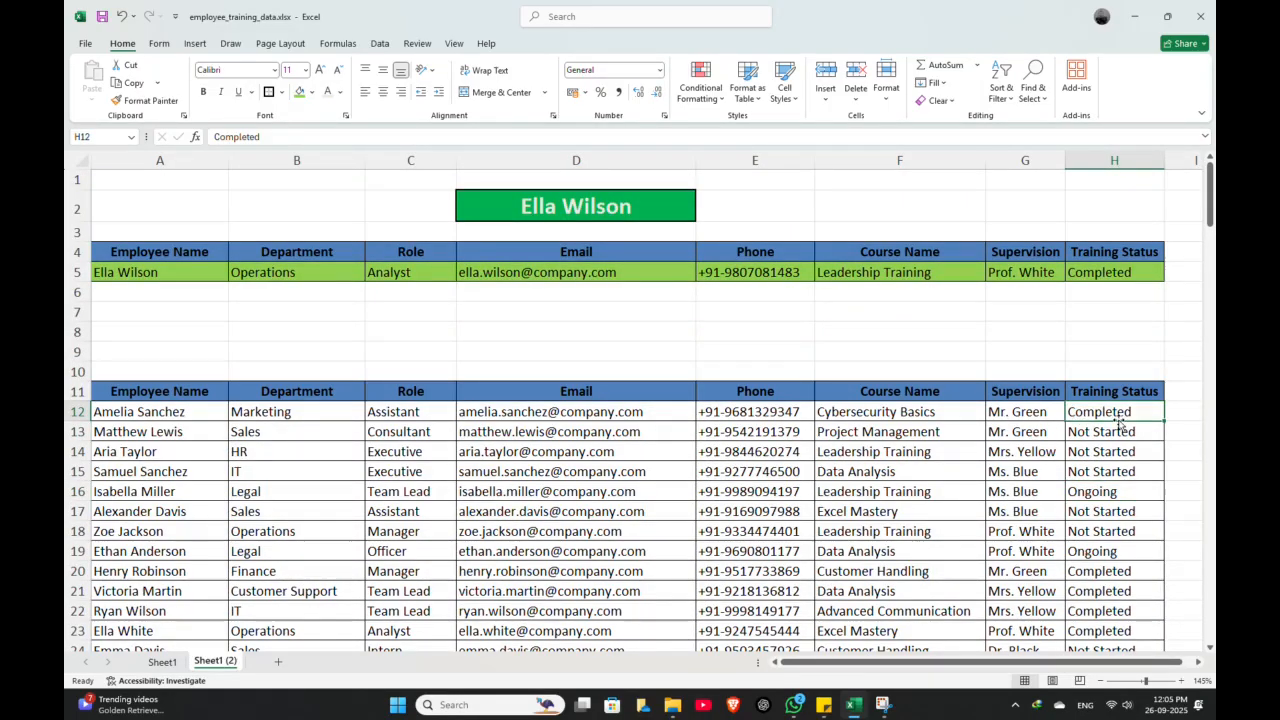
click(191, 414)
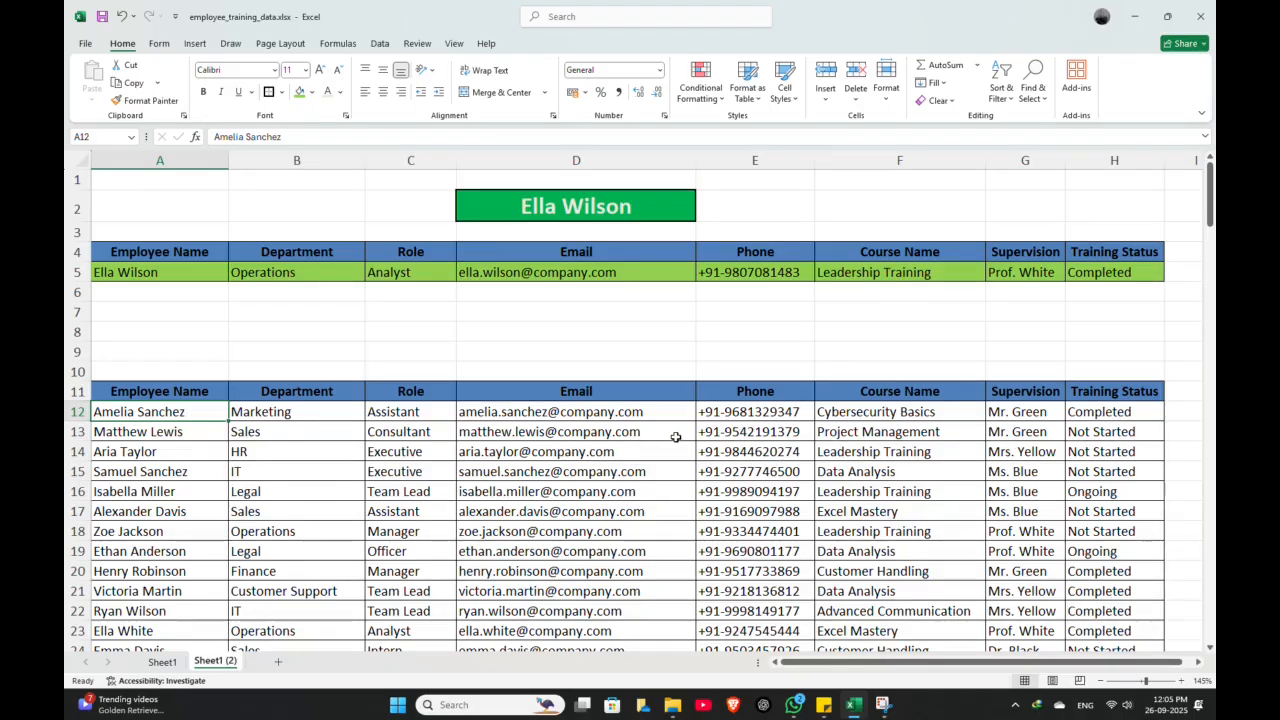
scroll(1085, 415, down, 4)
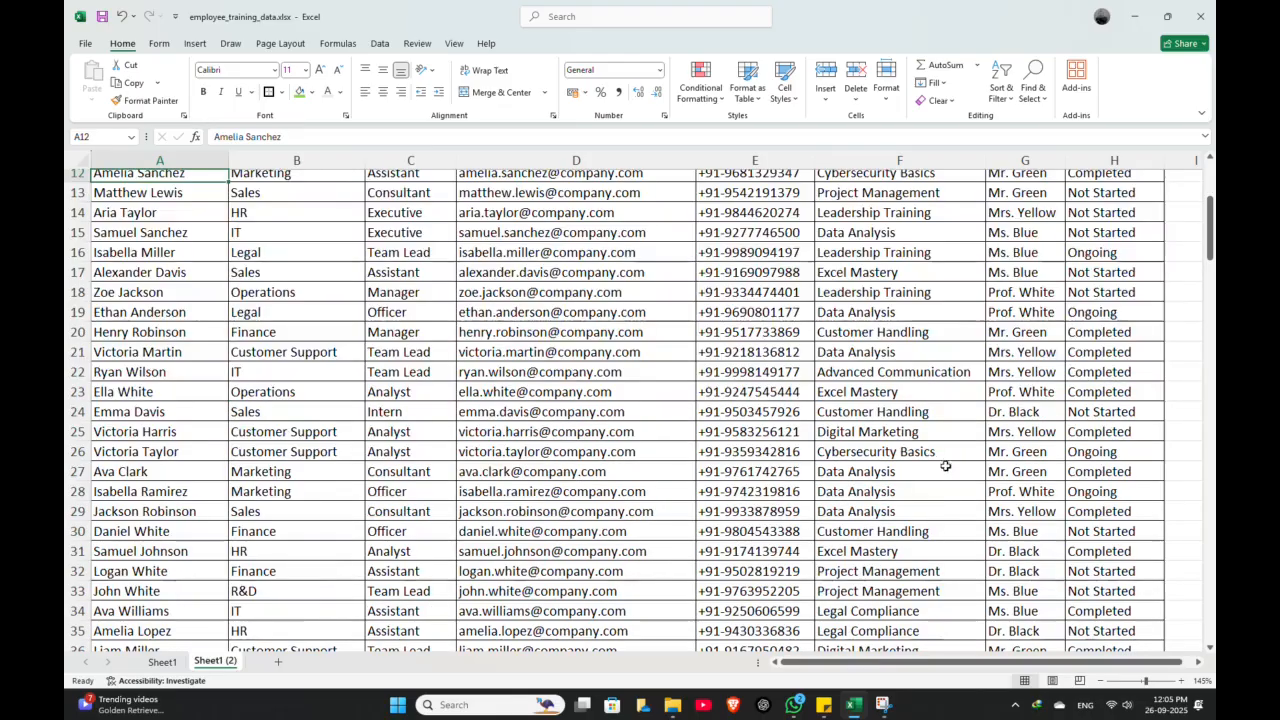
scroll(1070, 395, up, 4)
click(1072, 410)
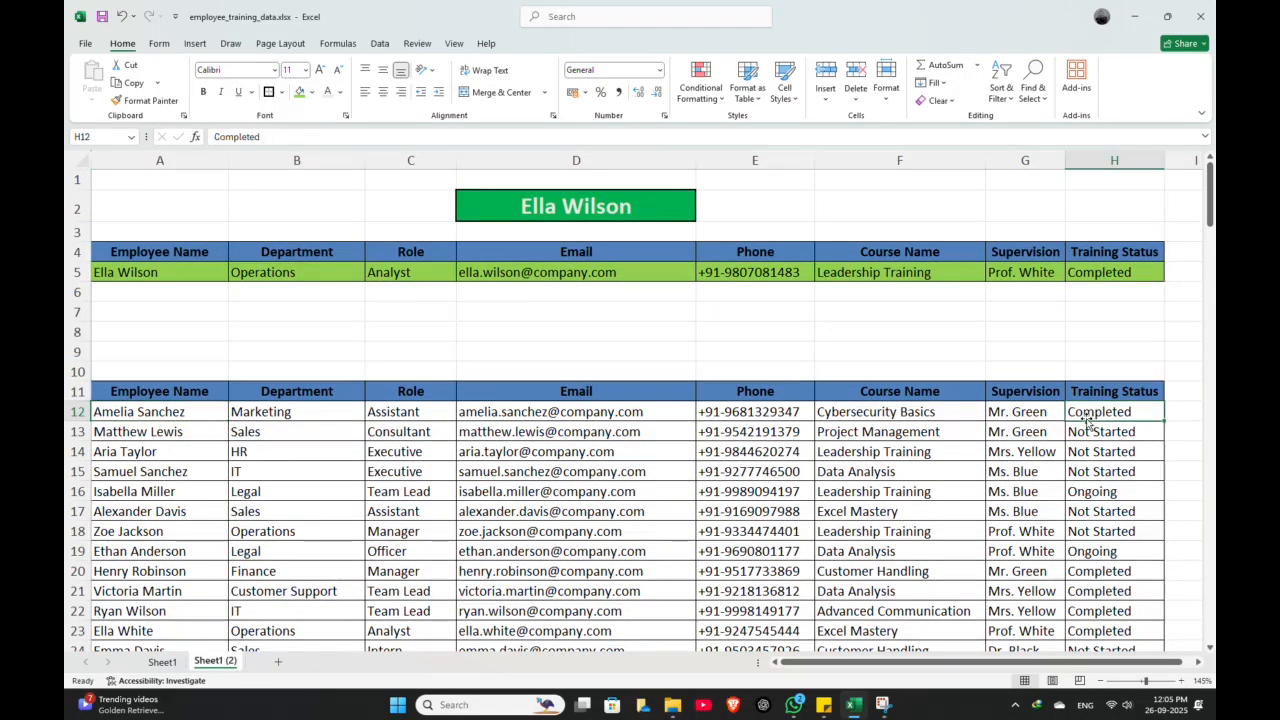
click(948, 430)
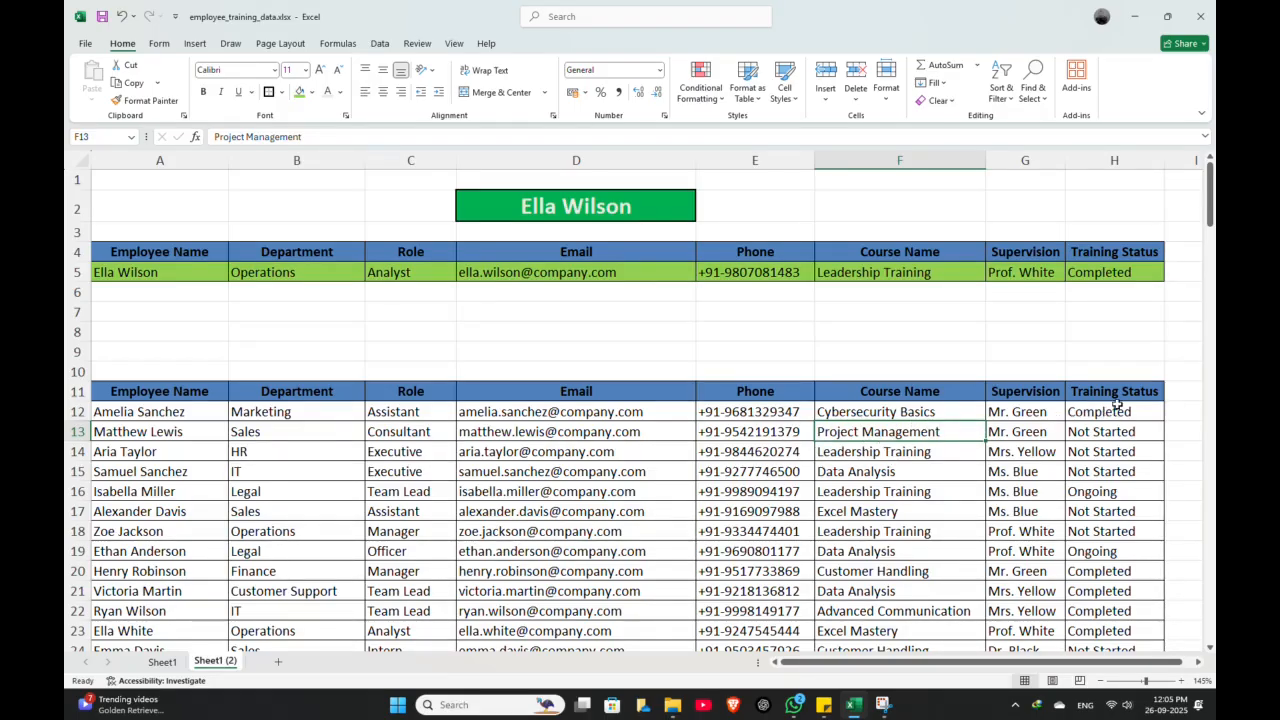
click(1124, 413)
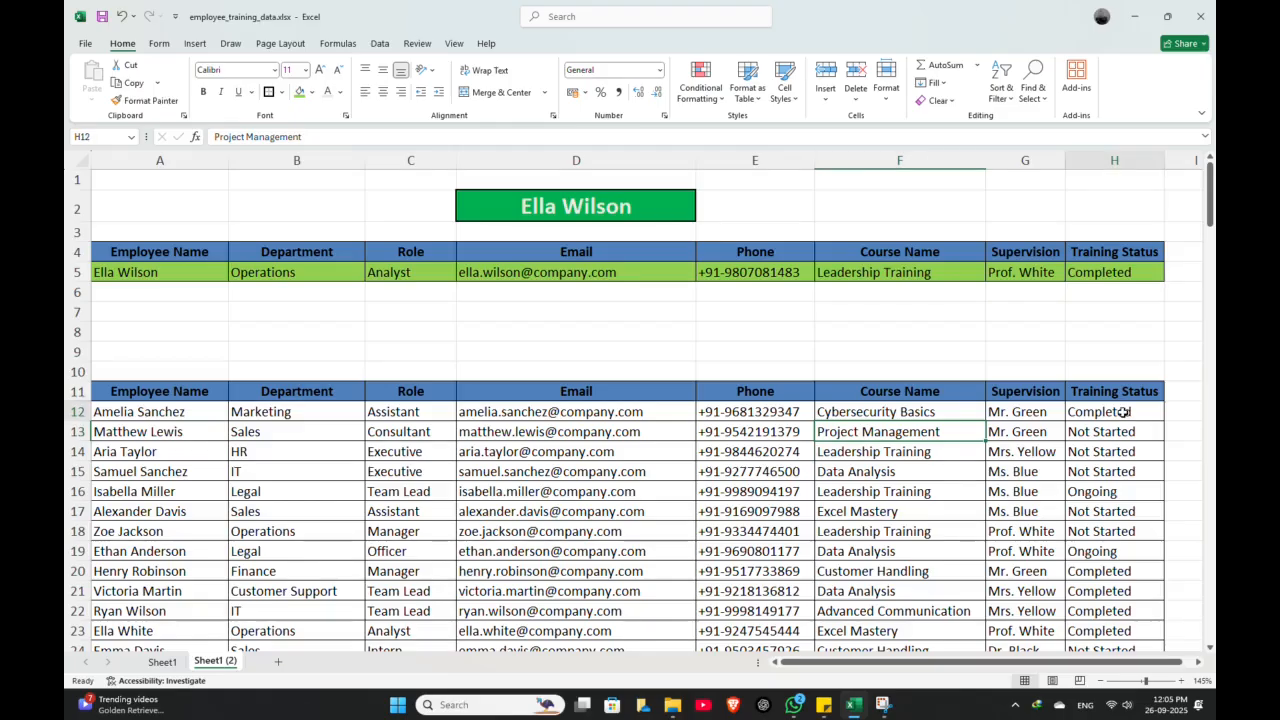
click(976, 438)
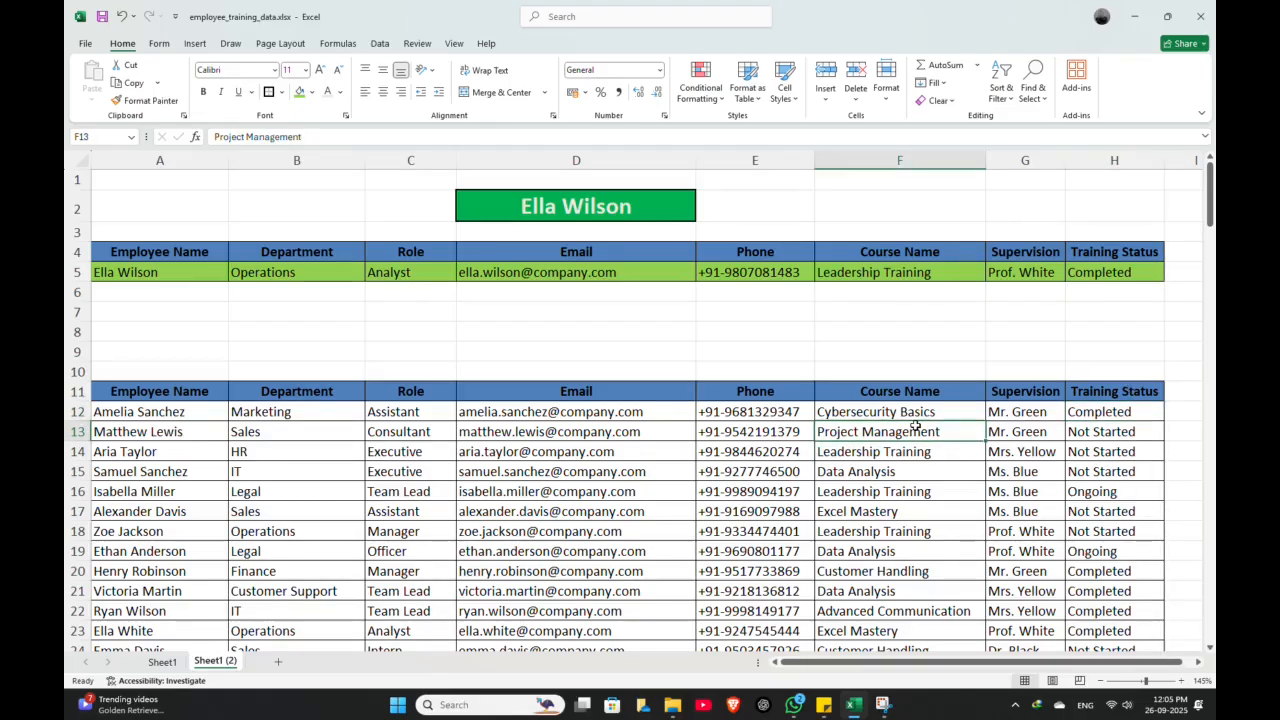
click(582, 477)
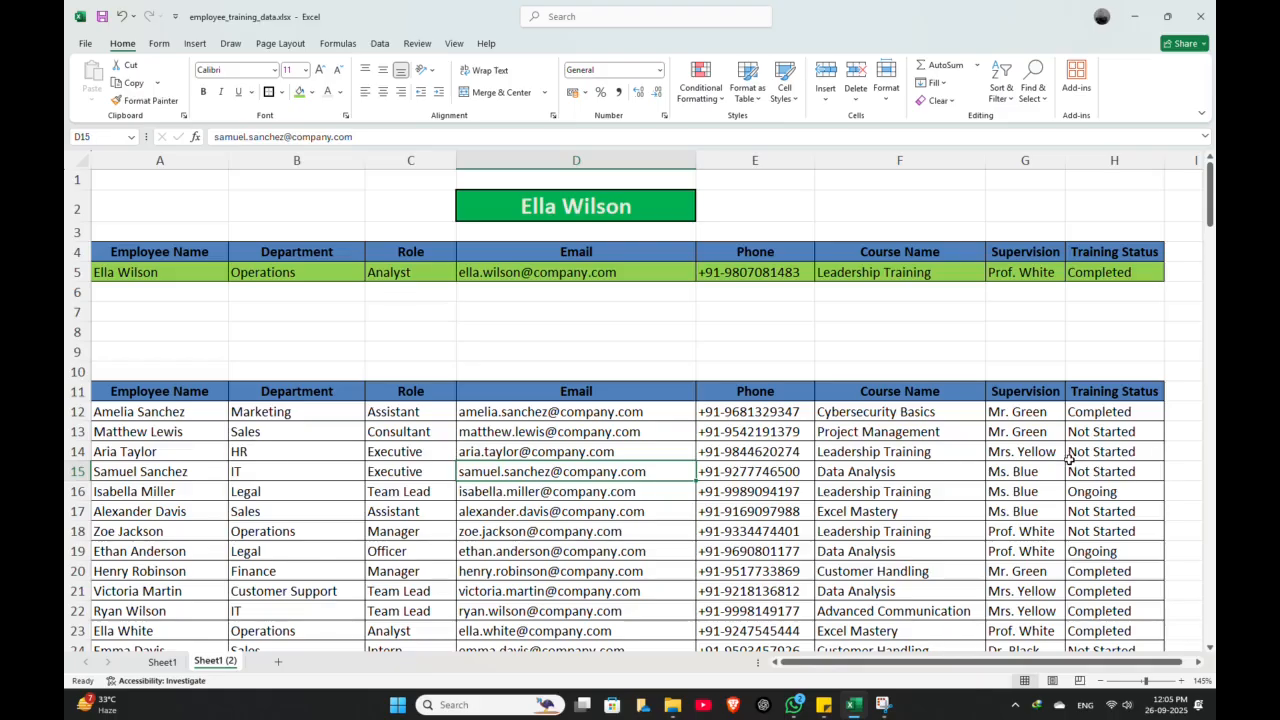
click(1119, 417)
click(1109, 468)
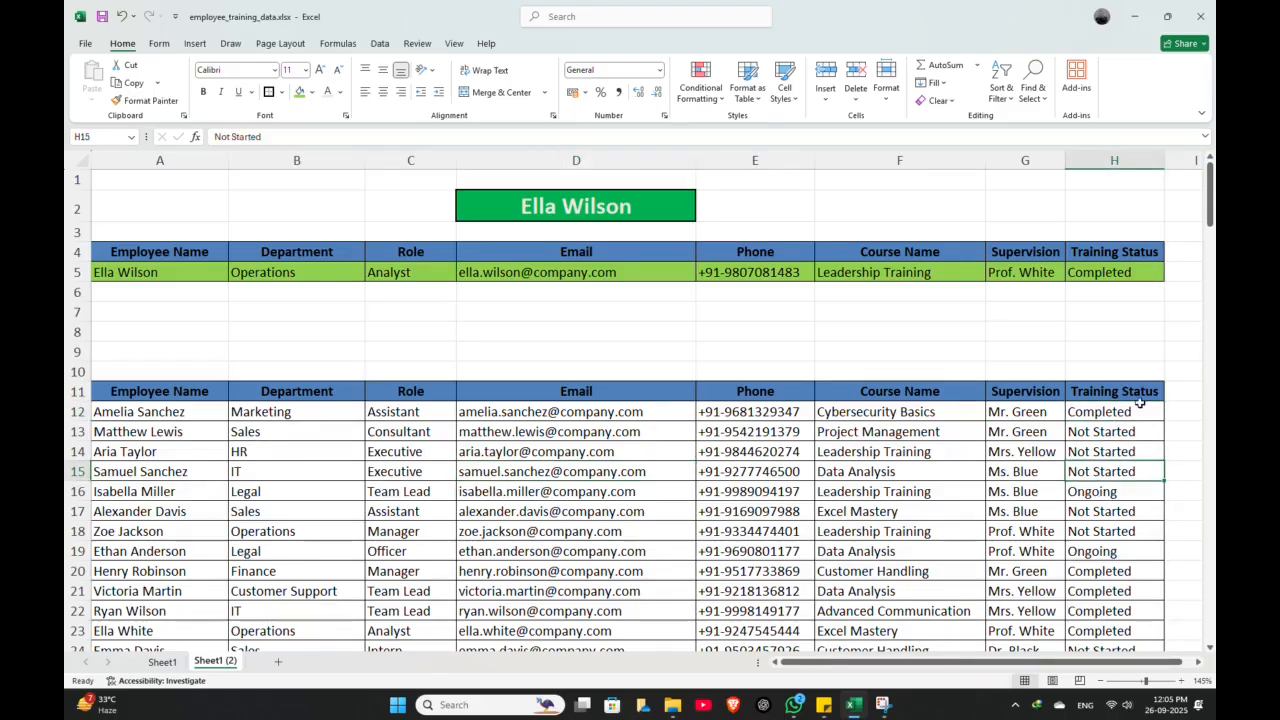
Start a formula-based conditional formatting rule on the whole employee table A11:H171 and enter =$H$12="Completed" as its formula.
click(1135, 413)
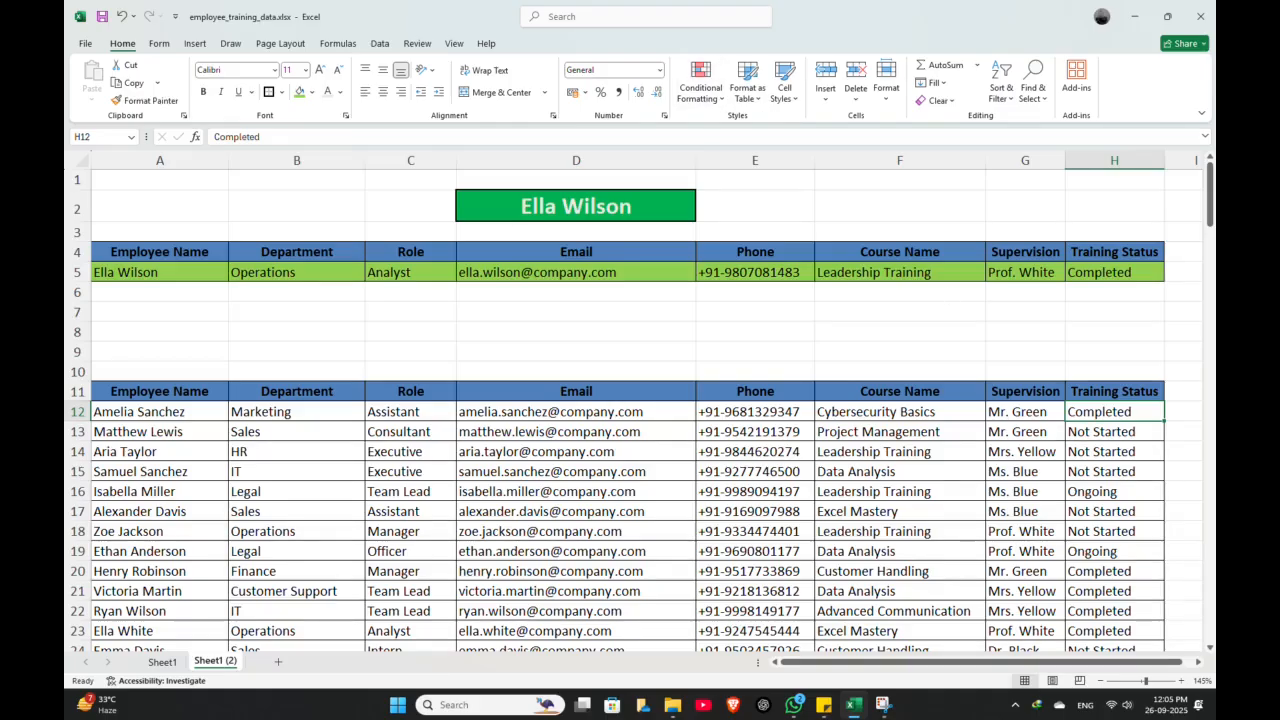
key(ctrl+a)
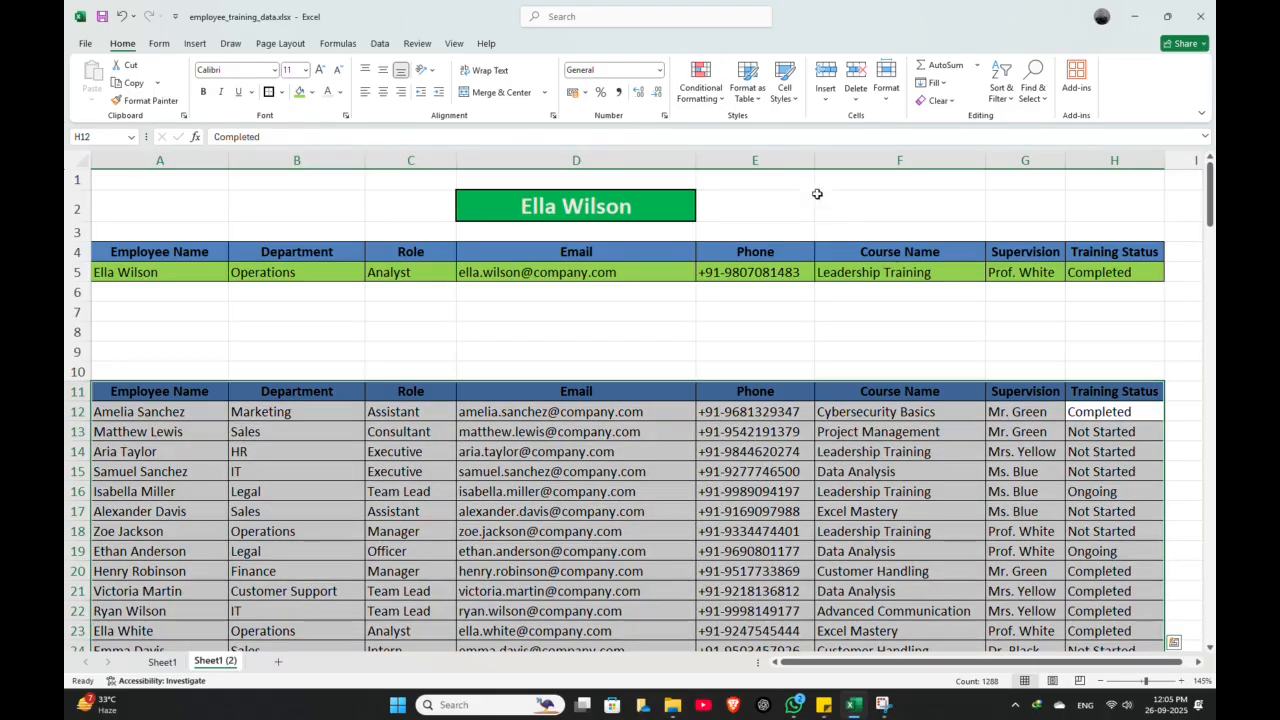
click(722, 98)
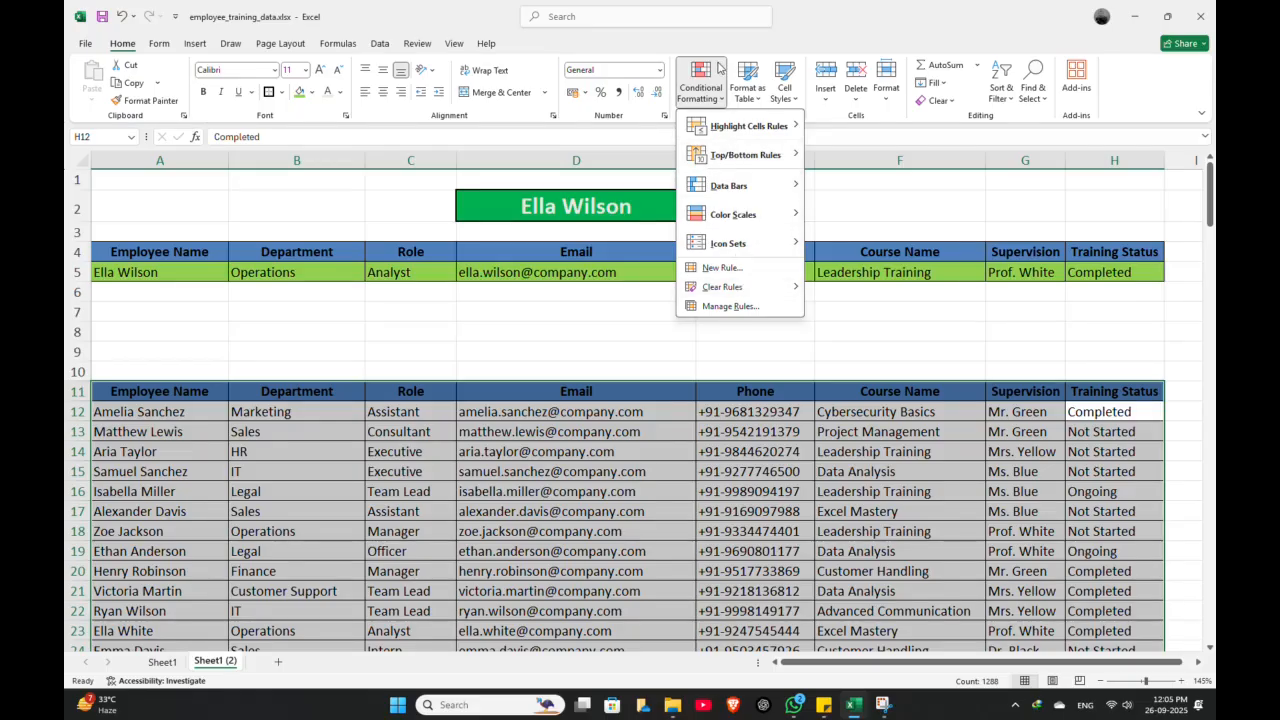
click(731, 270)
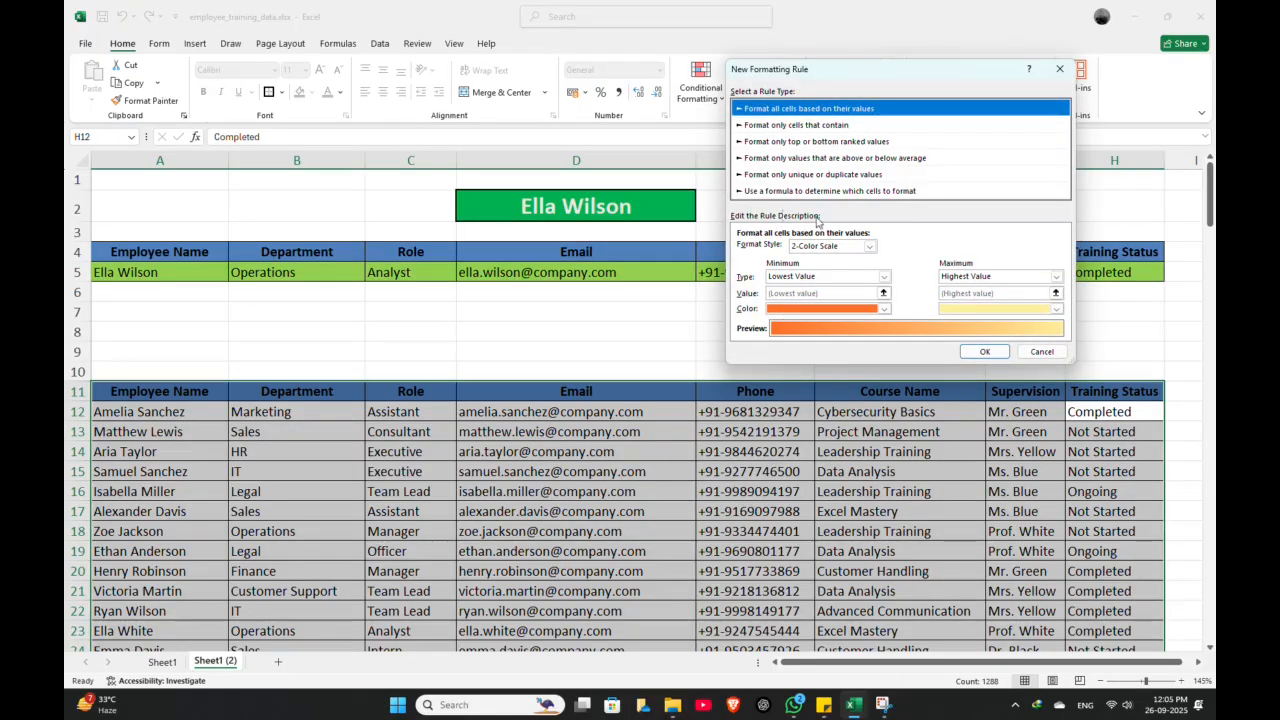
click(891, 194)
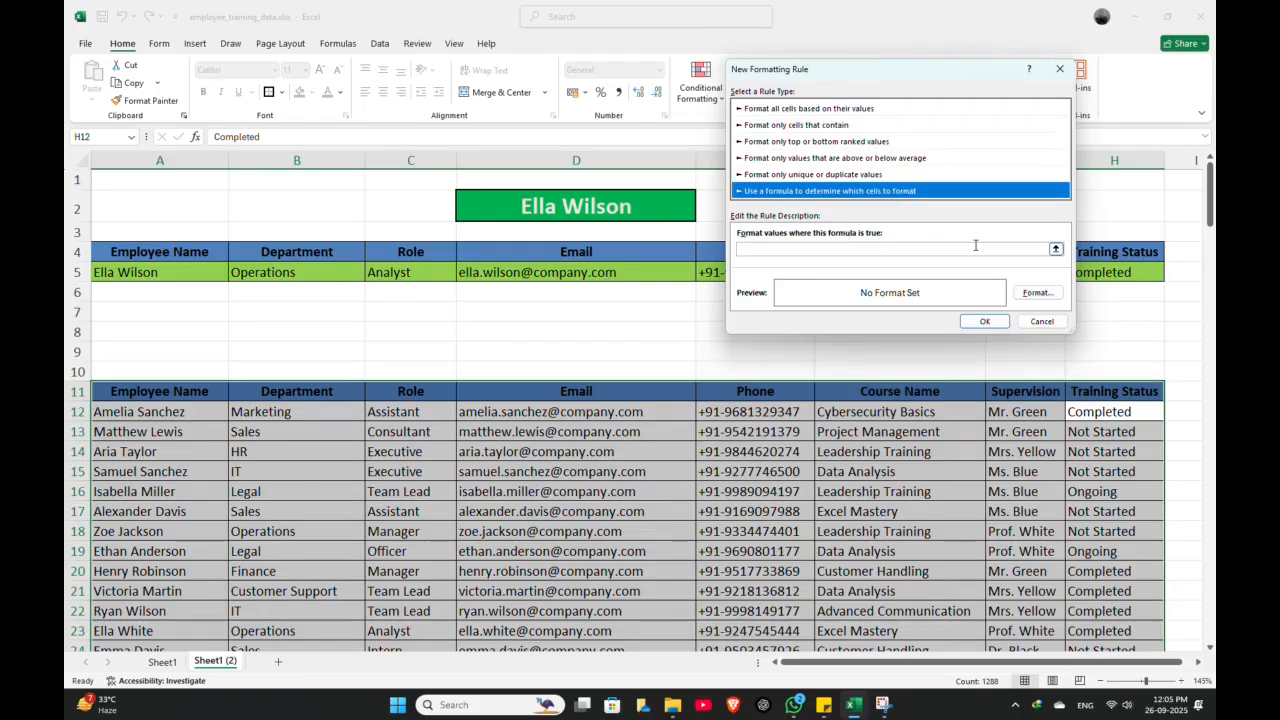
click(1029, 253)
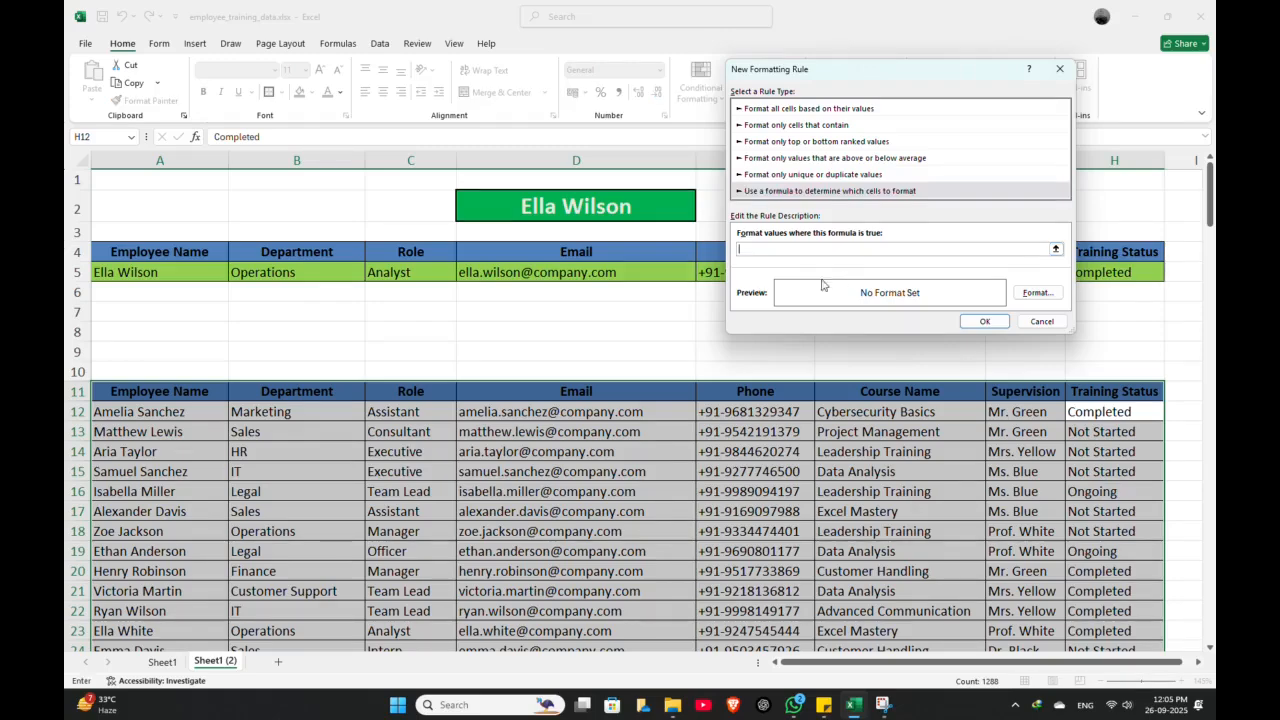
click(1092, 412)
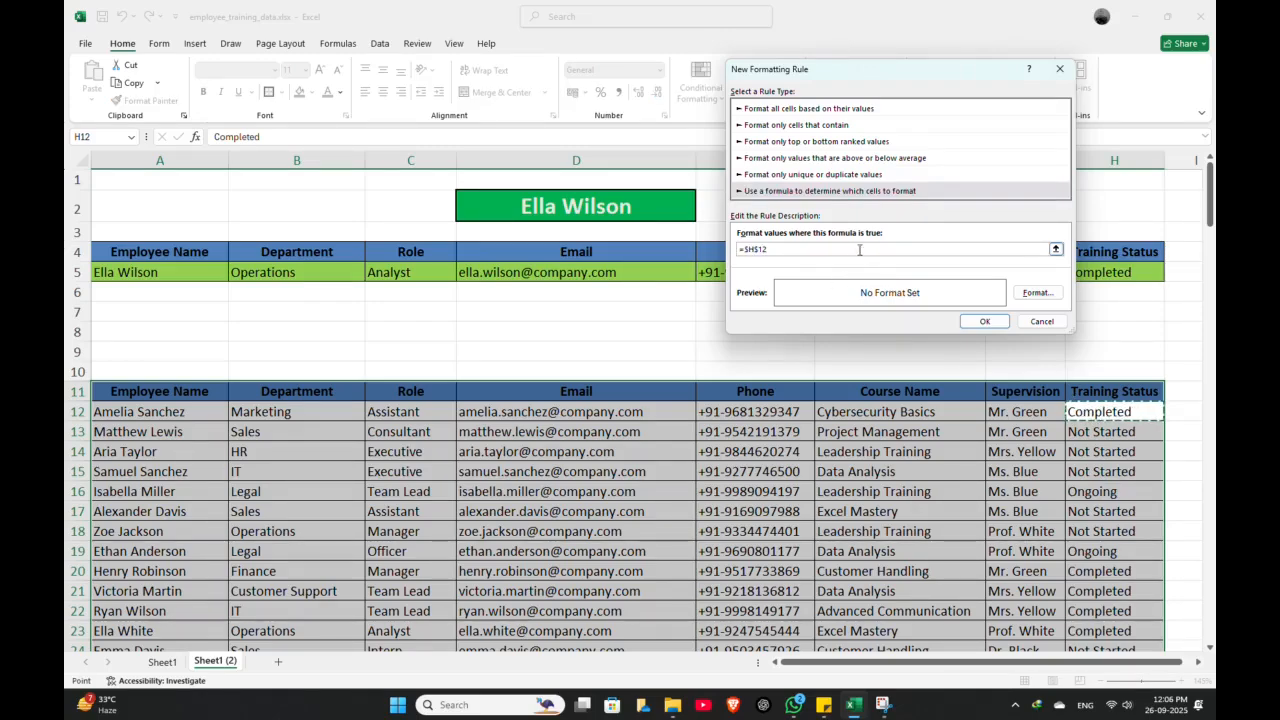
text(="Completed)
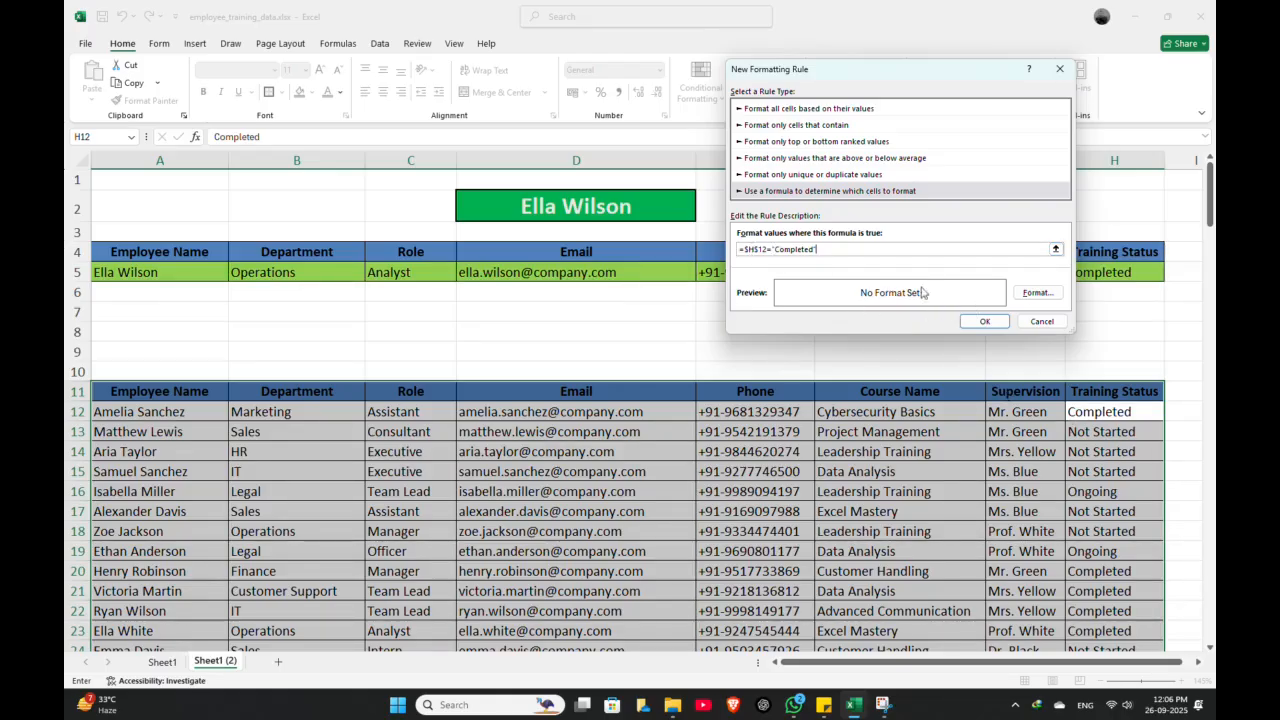
Set a light green fill as the Completed rule's format and apply the rule to the employee table.
click(1040, 294)
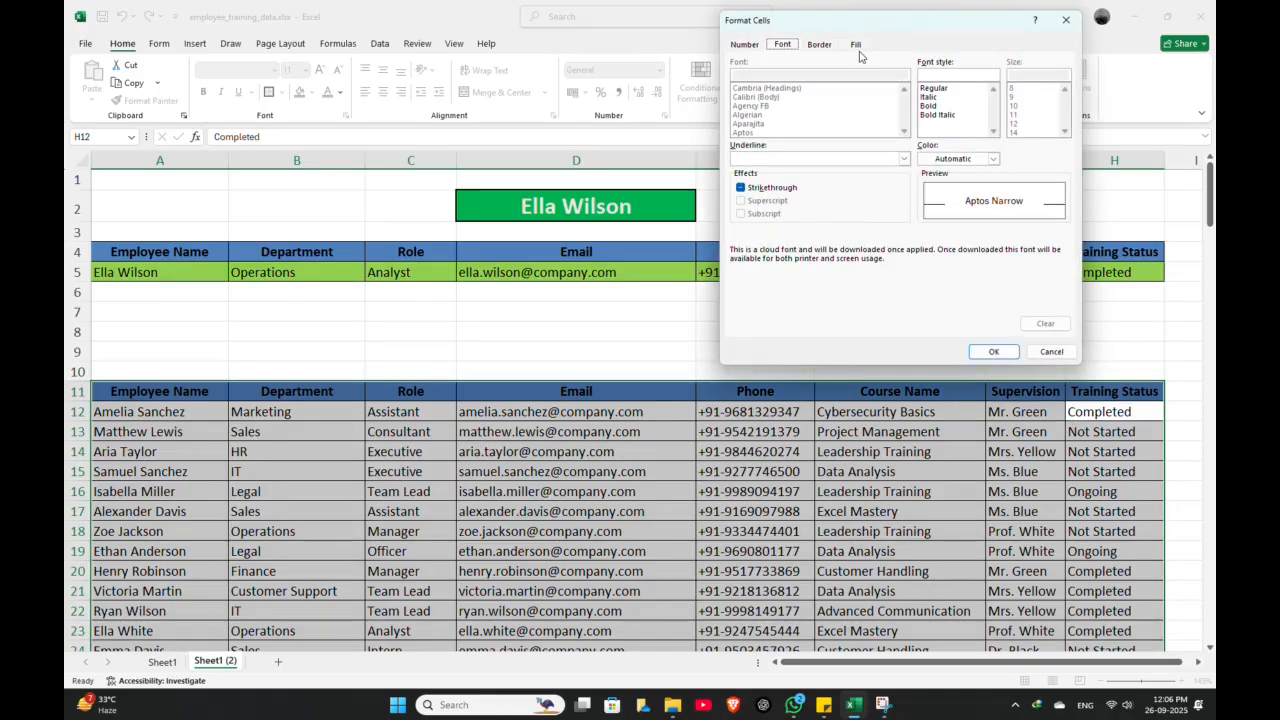
click(856, 45)
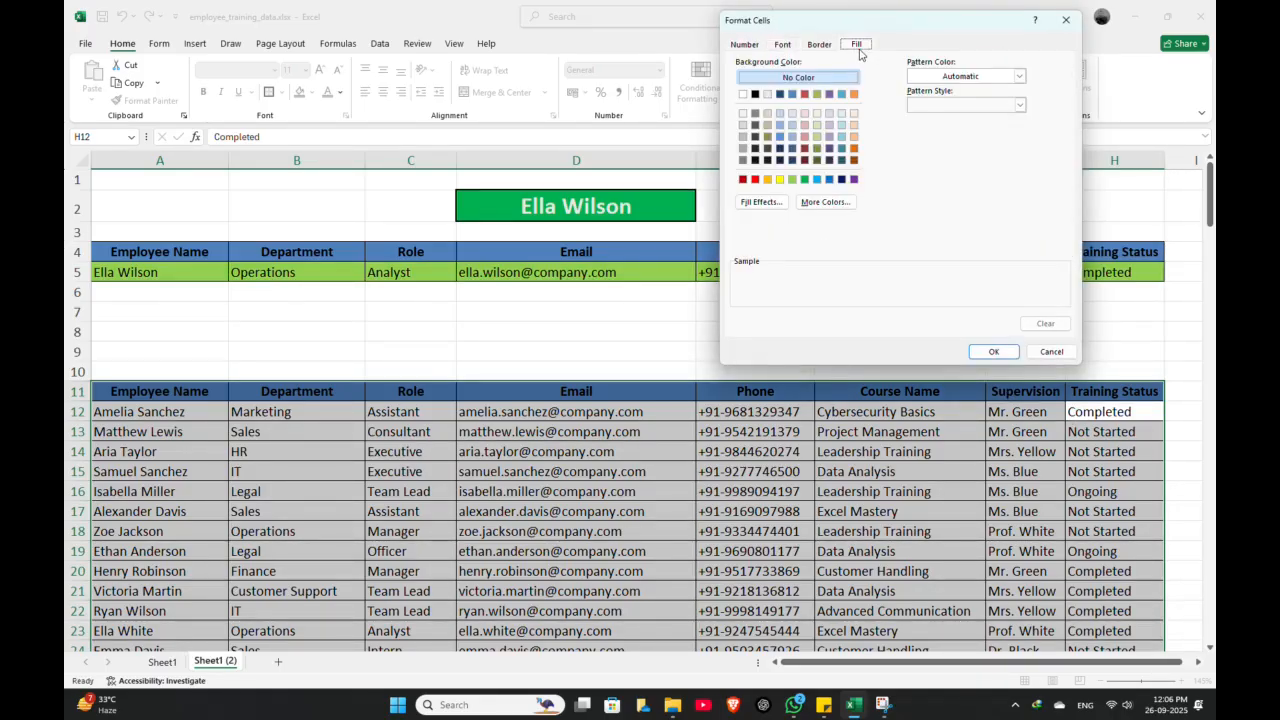
click(817, 133)
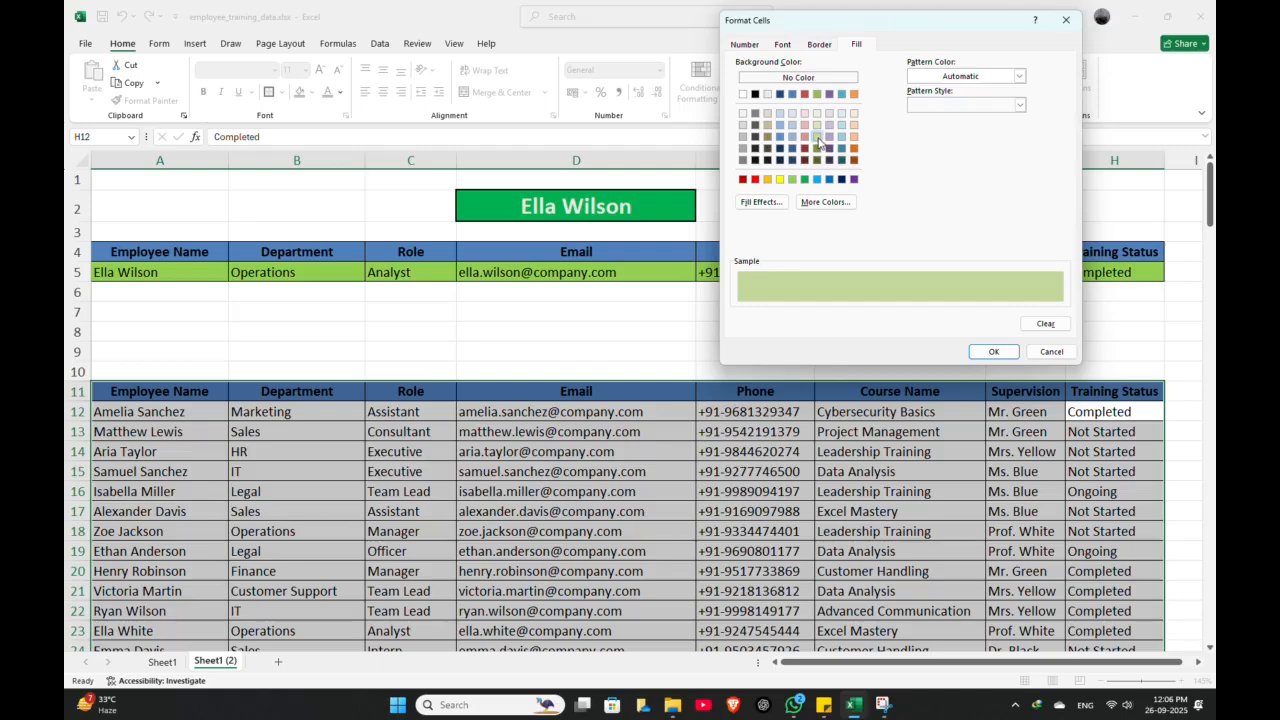
click(817, 136)
click(817, 124)
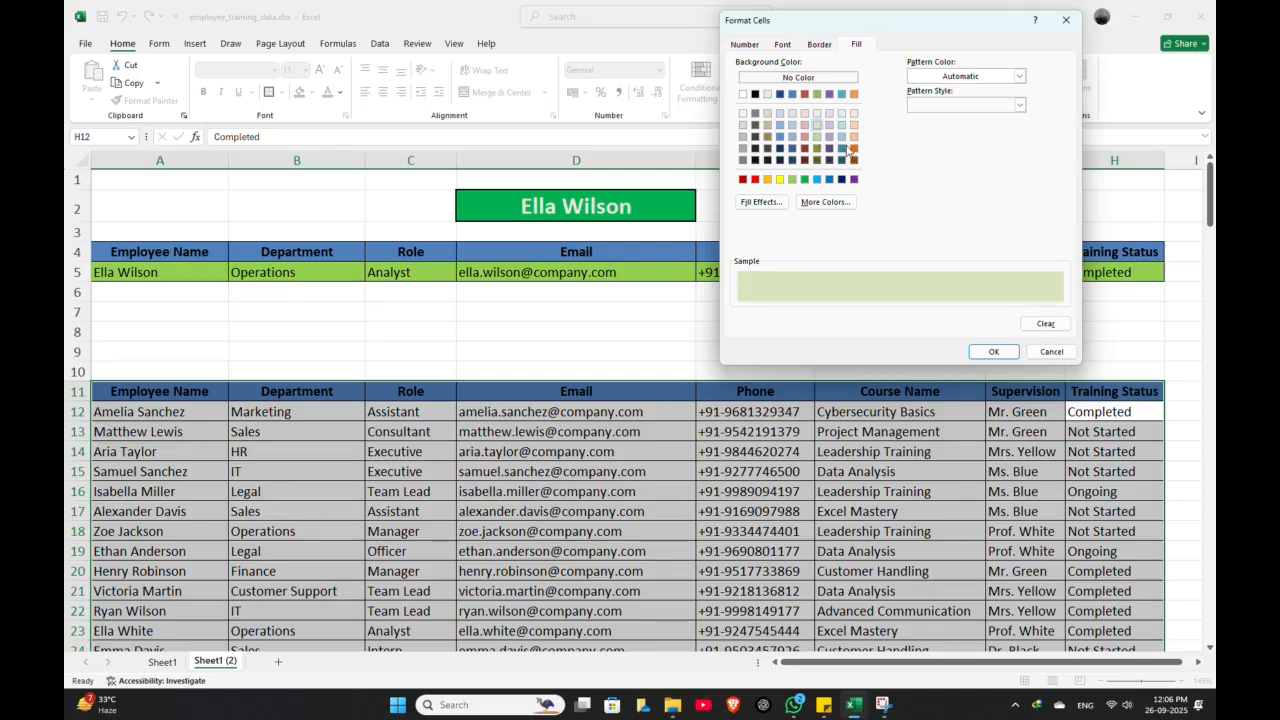
click(992, 351)
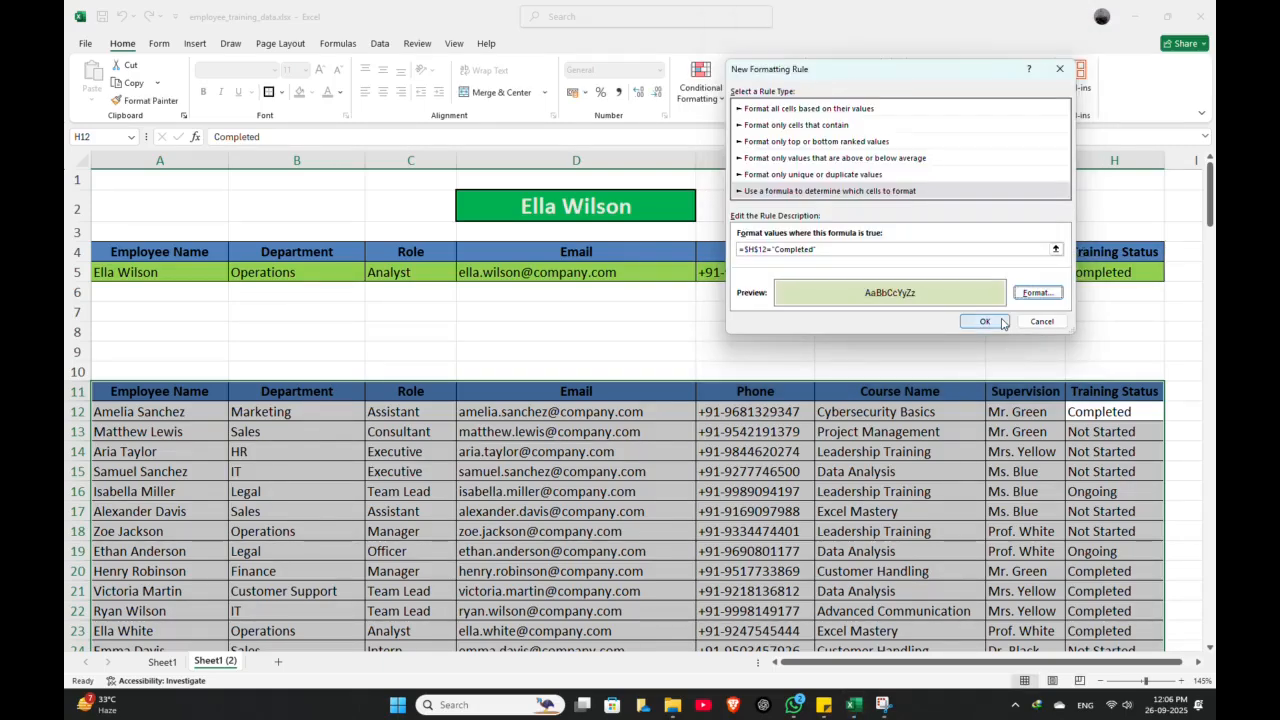
click(1002, 322)
click(960, 449)
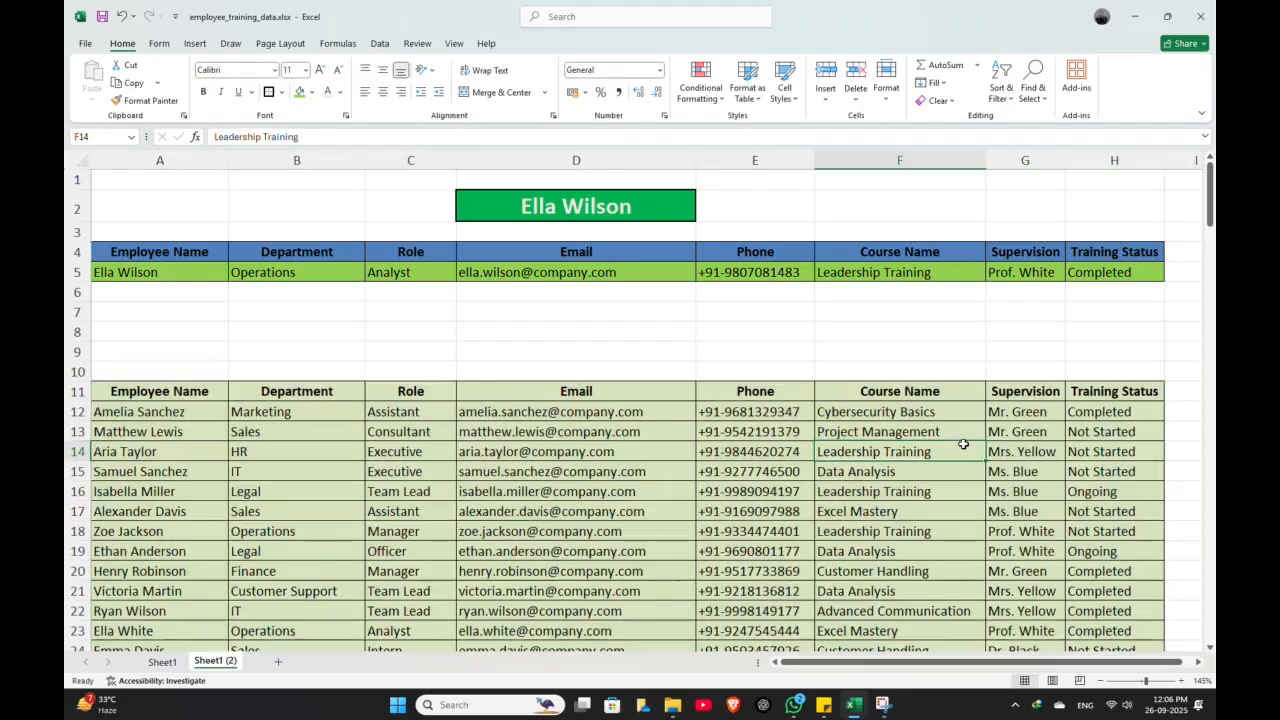
scroll(963, 444, down, 6)
scroll(963, 444, down, 5)
scroll(915, 342, up, 11)
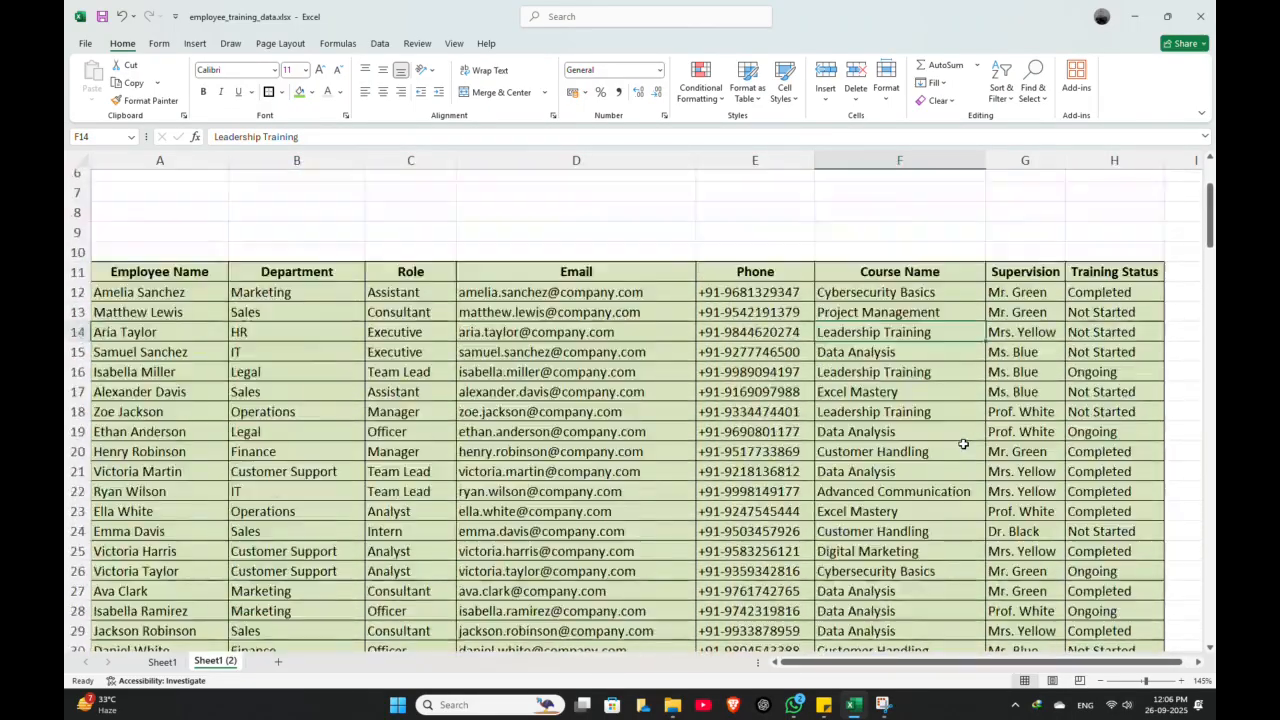
click(700, 85)
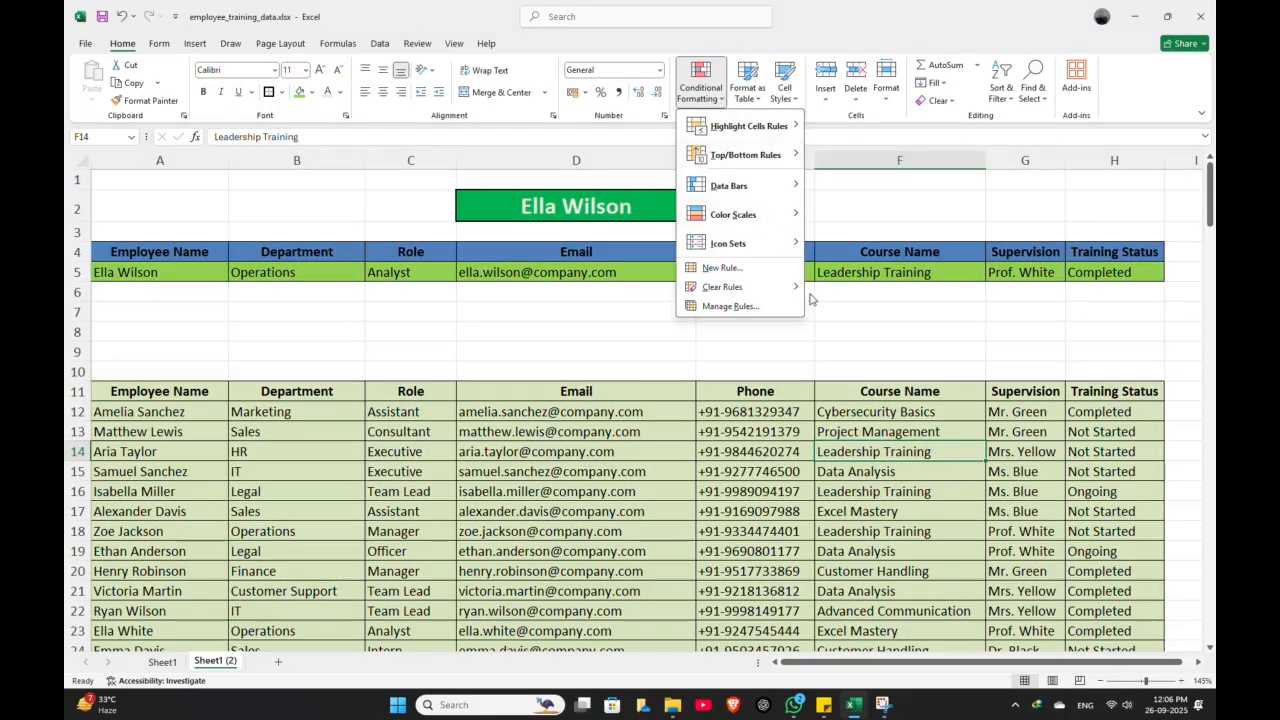
click(212, 388)
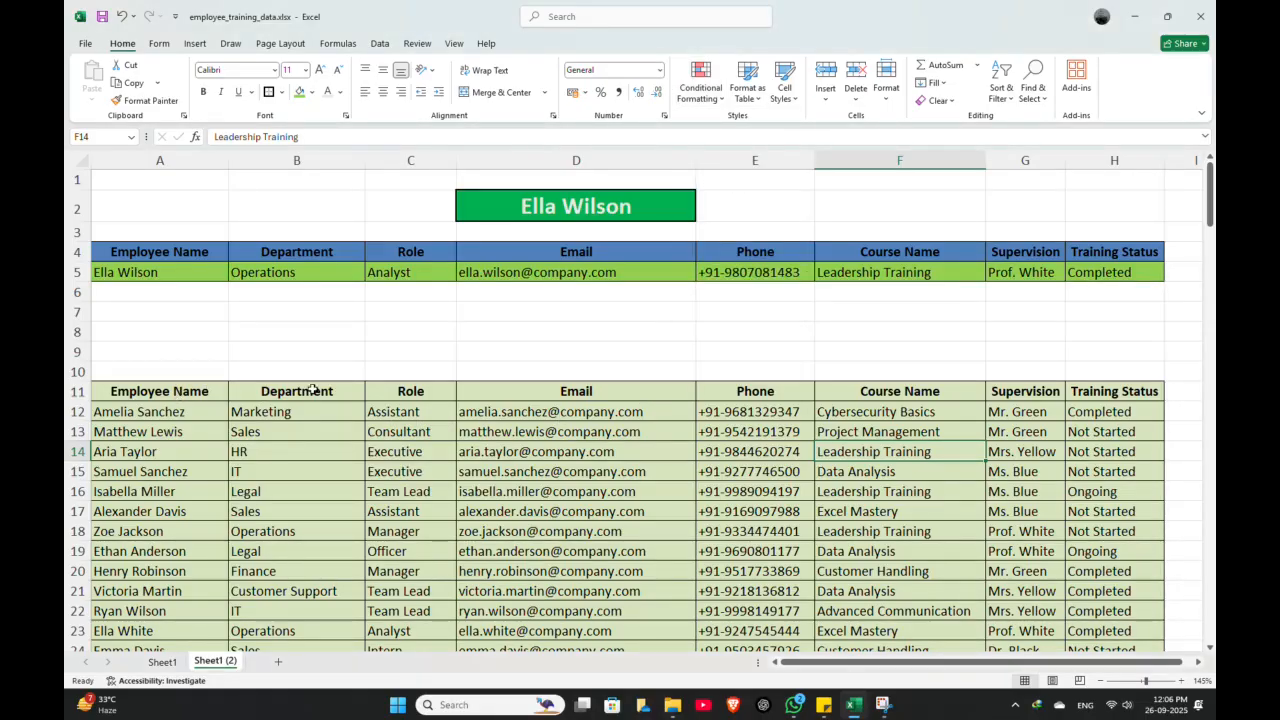
click(570, 340)
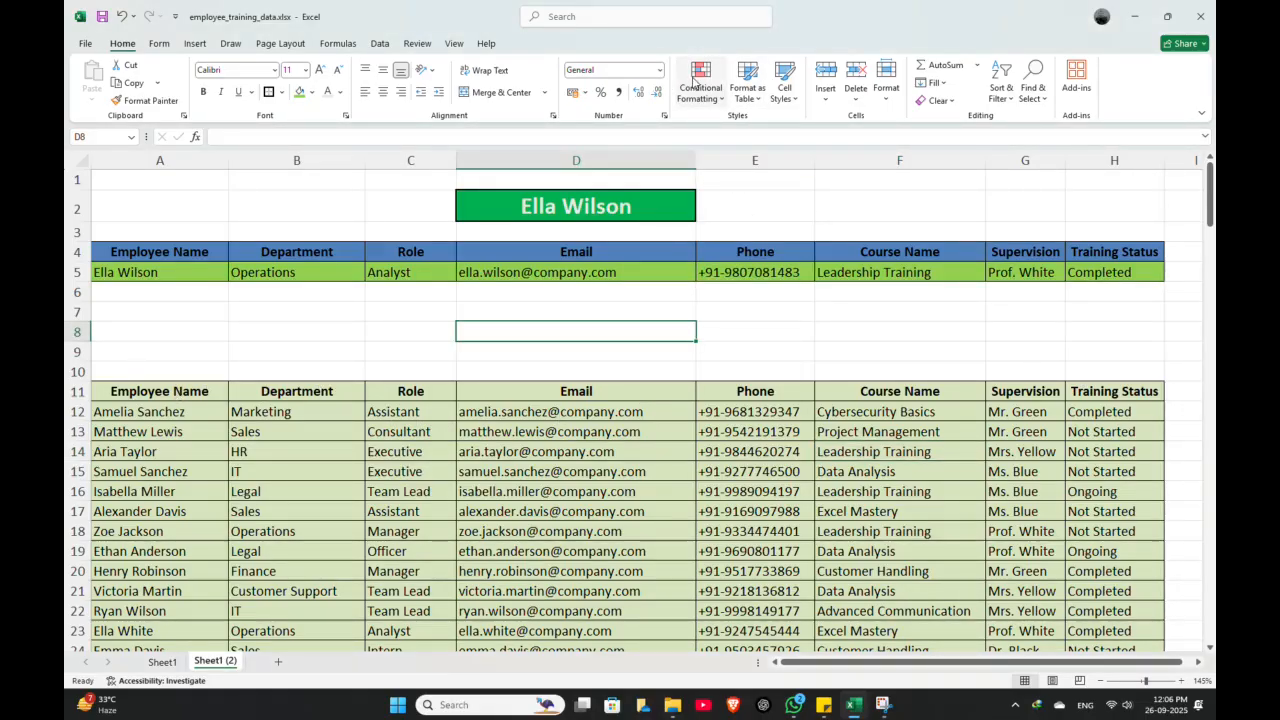
click(720, 105)
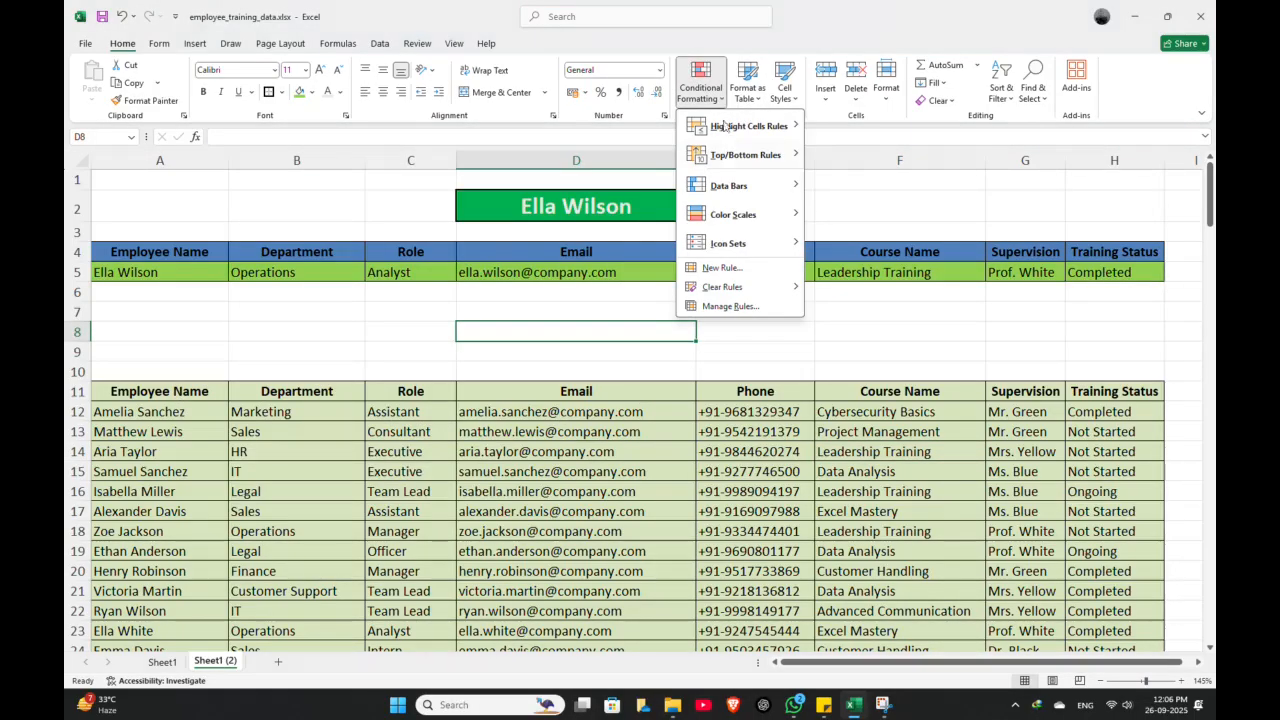
click(730, 306)
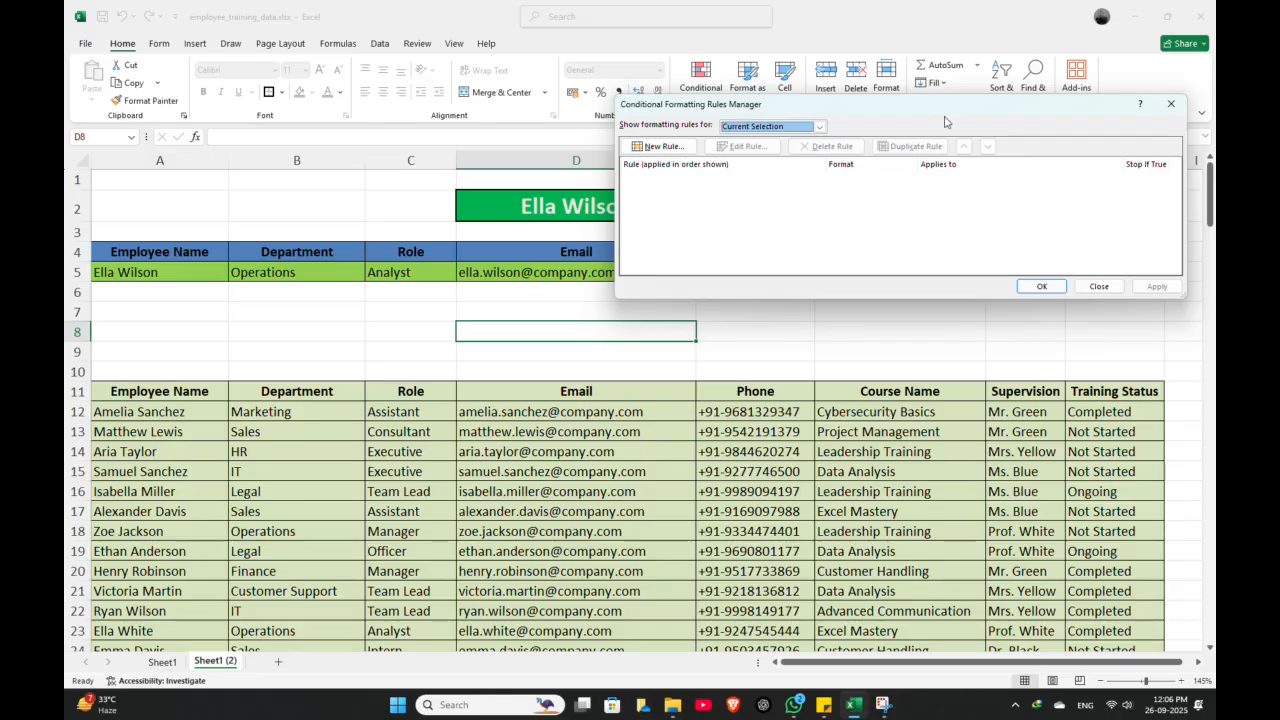
click(1099, 286)
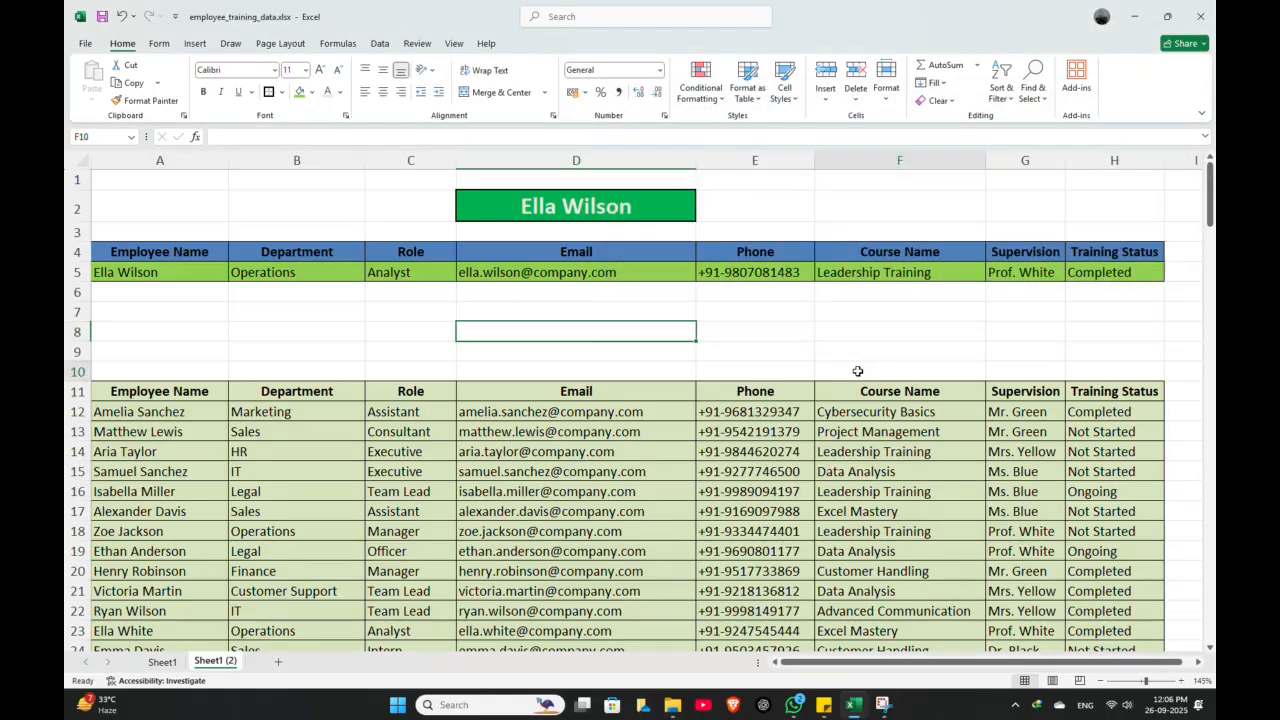
Edit the employee table's conditional formatting rule so its formula reads =$H12="Completed", and apply the change.
click(843, 411)
click(700, 80)
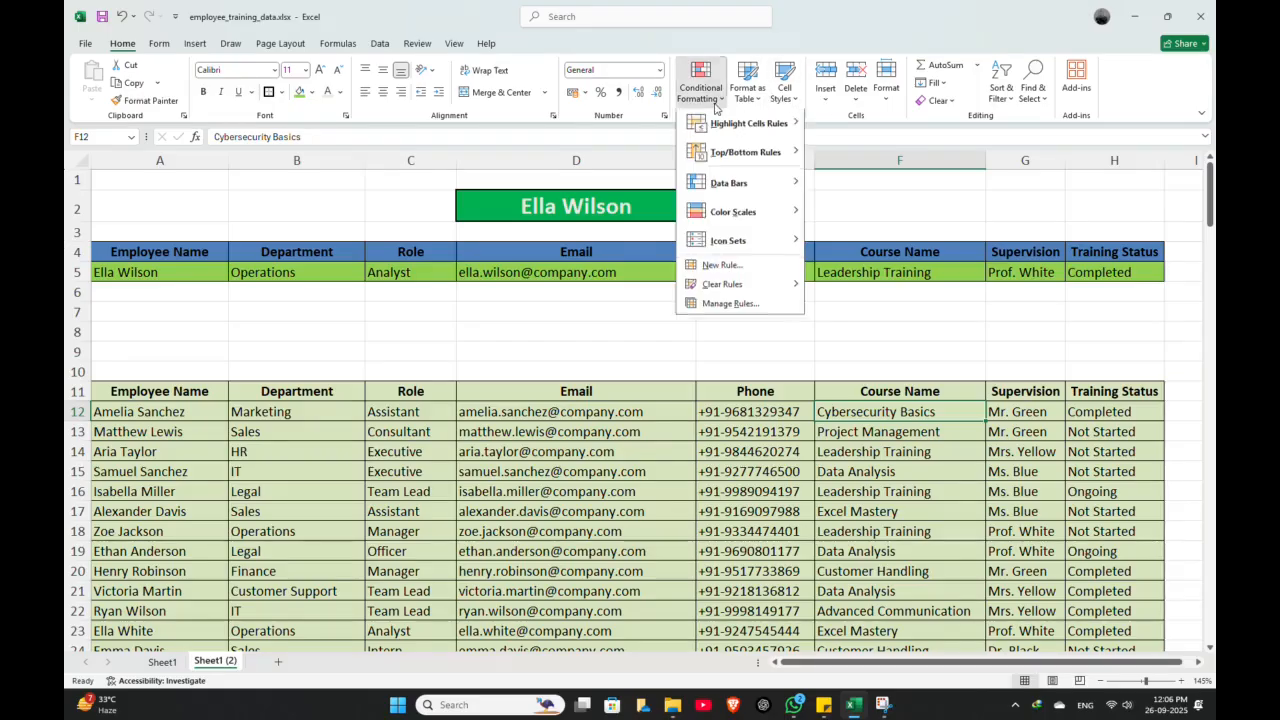
click(728, 306)
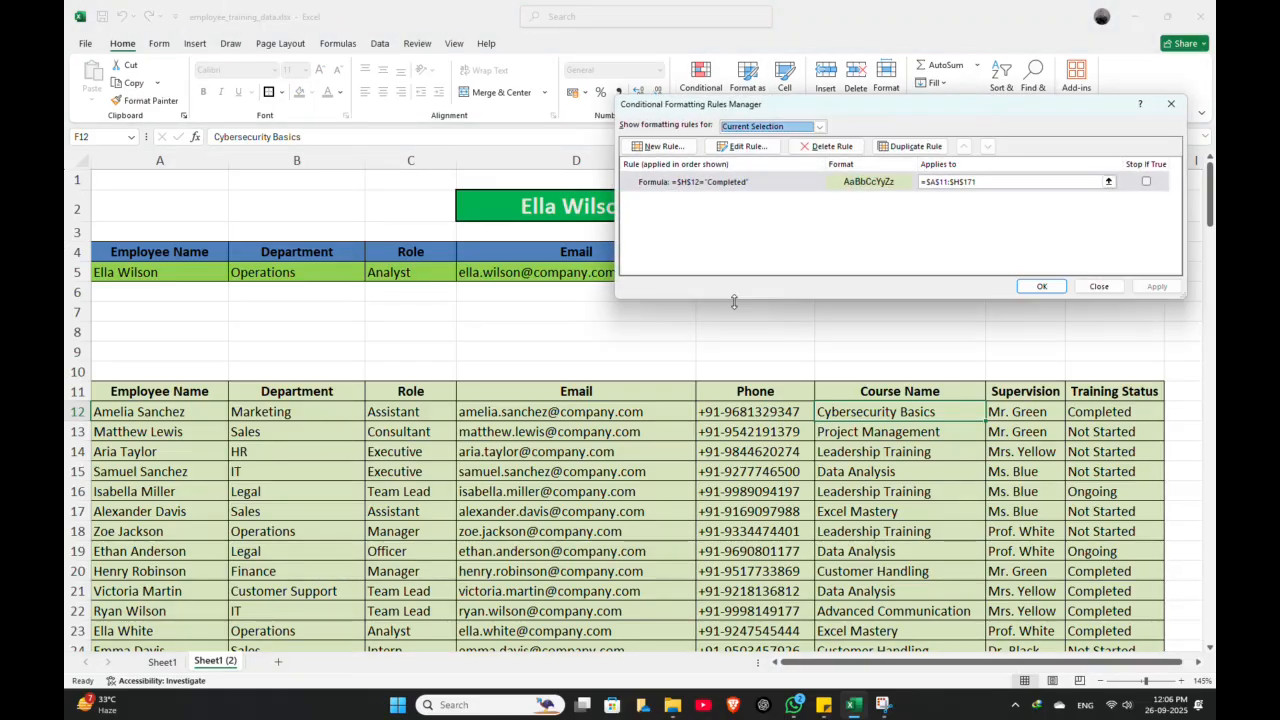
double_click(812, 185)
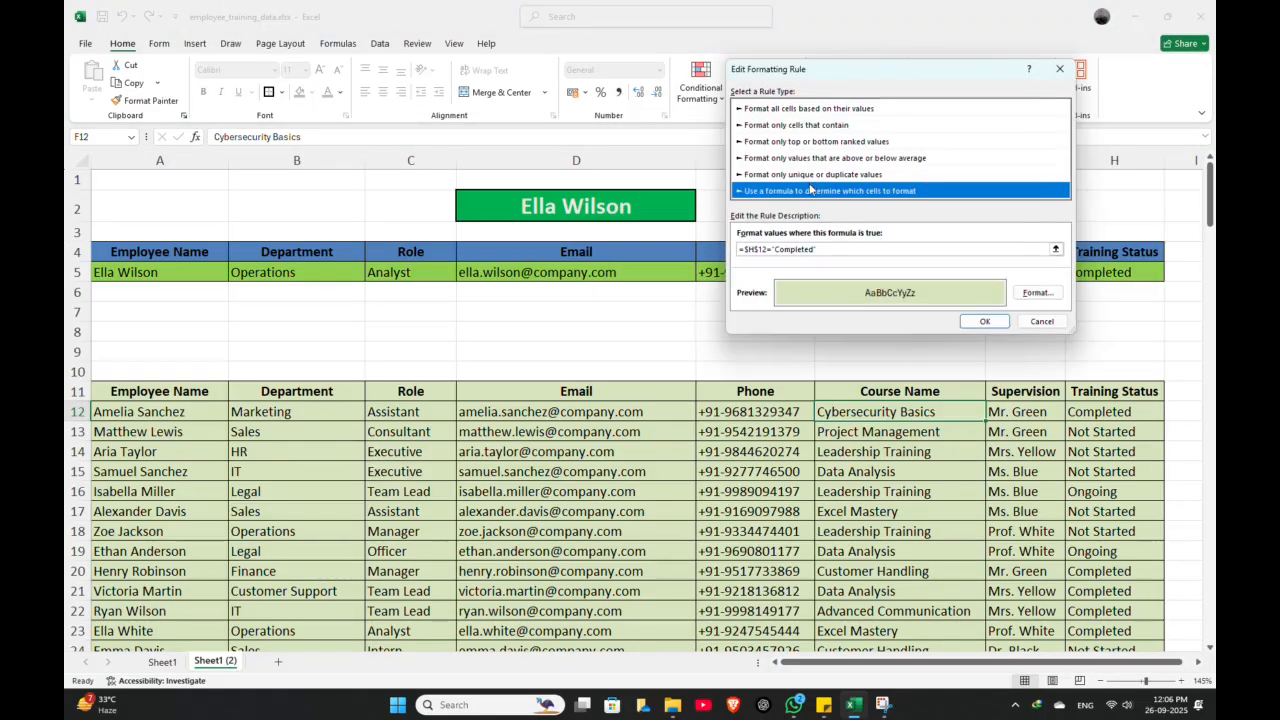
click(760, 248)
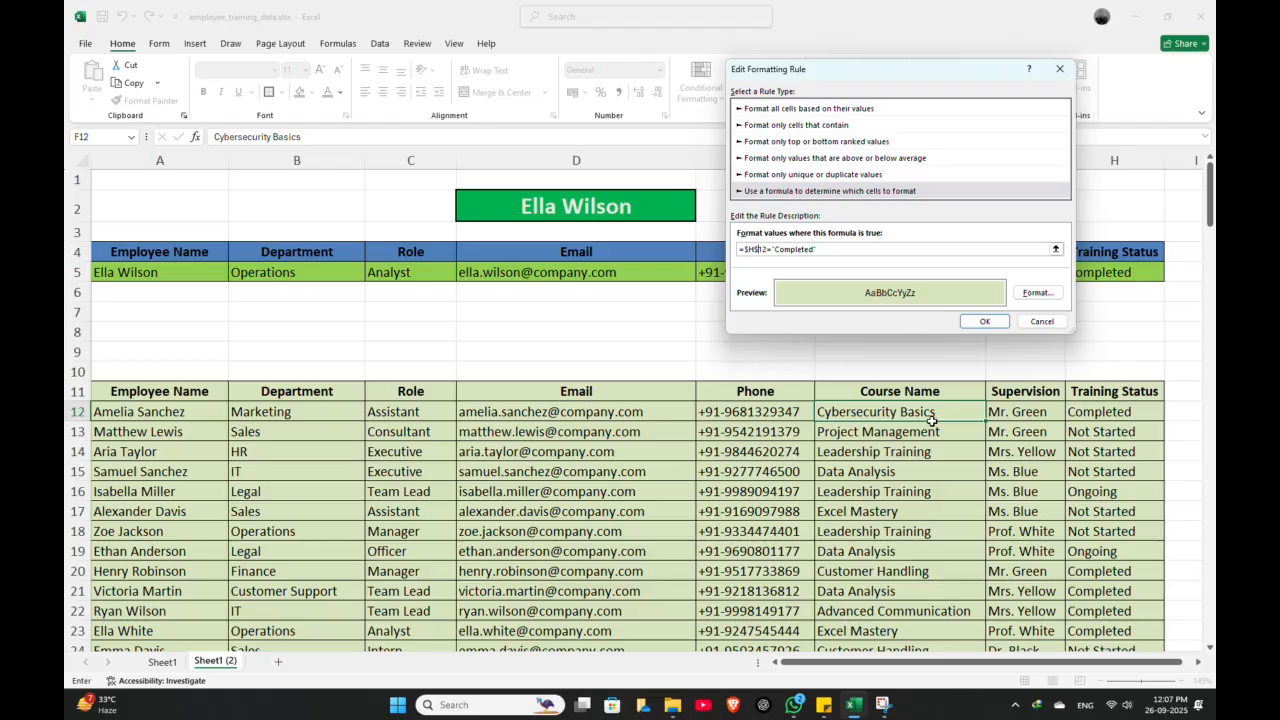
key(BackSpace)
click(985, 322)
click(1049, 288)
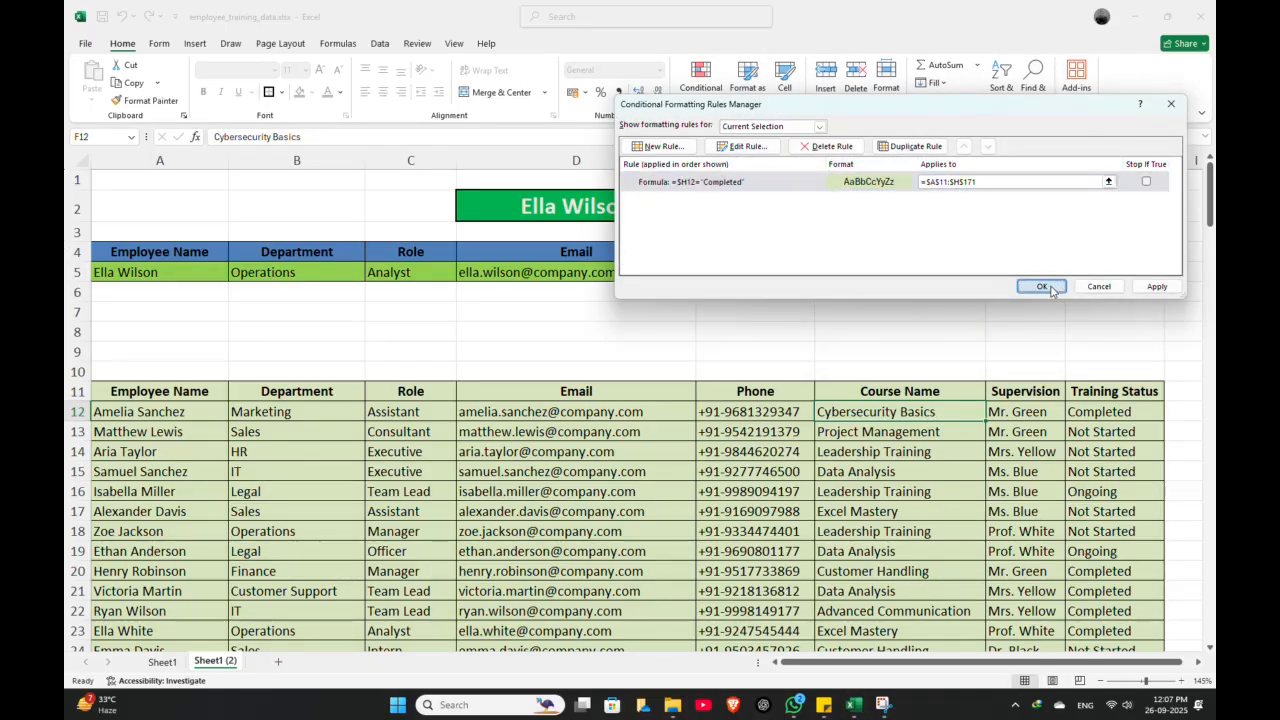
Compare the green-highlighted employee rows with their values in the Training Status column.
scroll(838, 398, down, 5)
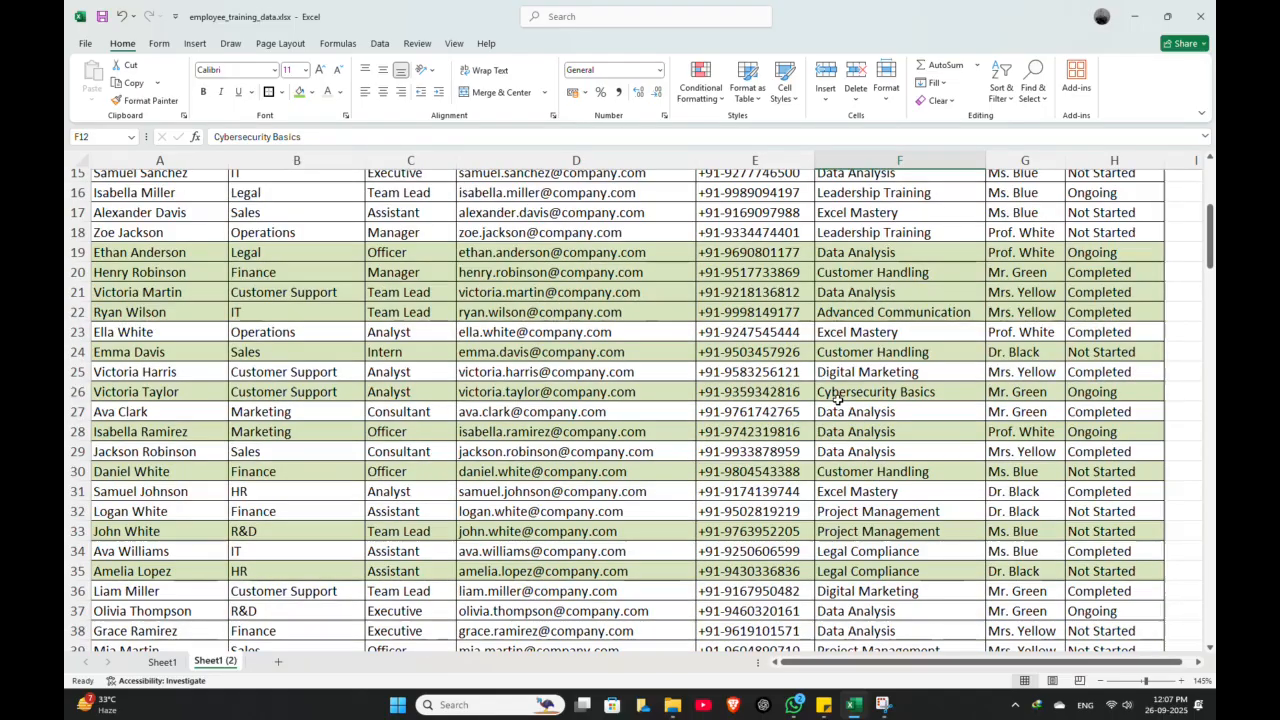
scroll(838, 398, up, 3)
click(1087, 452)
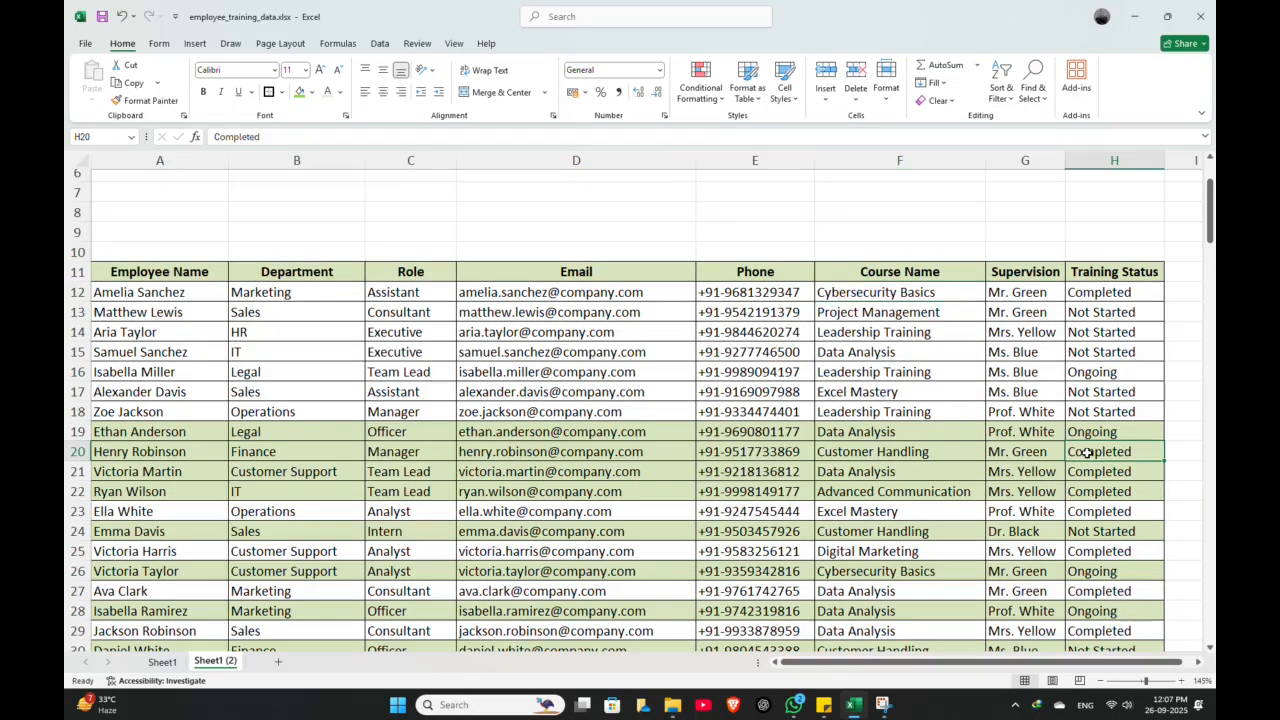
scroll(597, 434, down, 4)
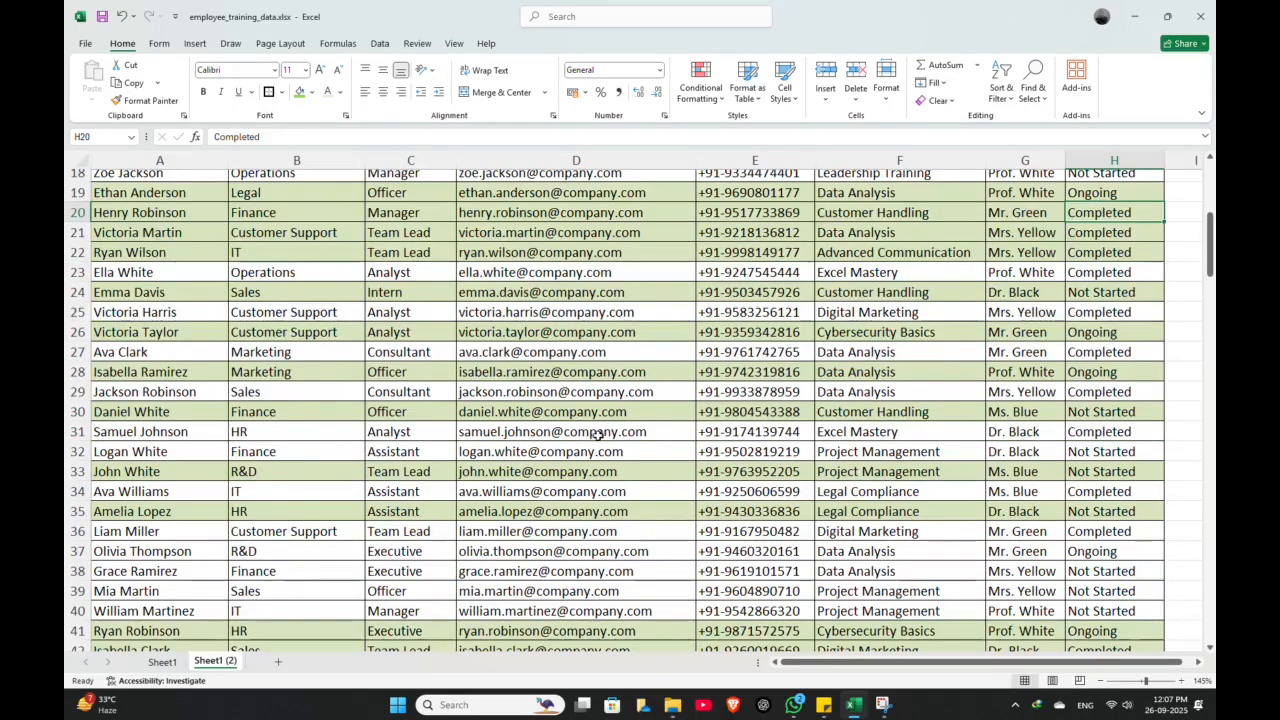
scroll(597, 434, down, 1)
scroll(609, 424, up, 7)
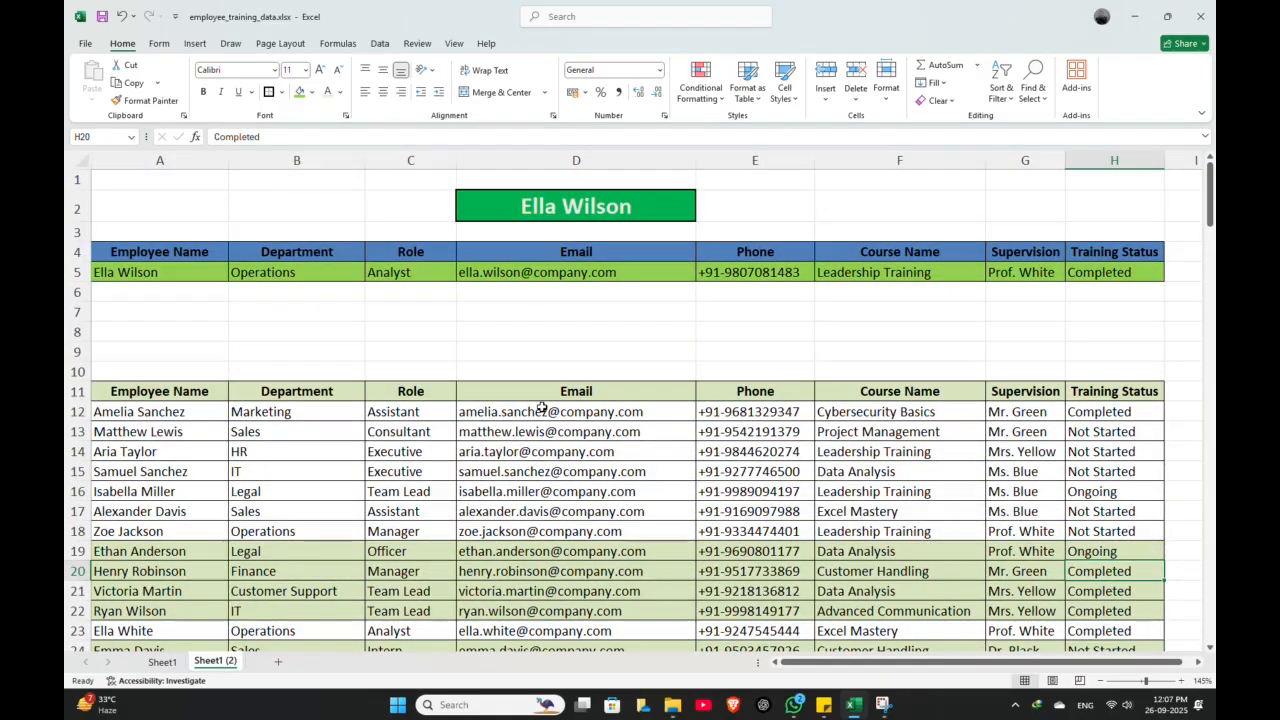
Try to apply a blue fill to the employee table's header row A11:H11.
drag(550, 395, 1071, 397)
click(297, 446)
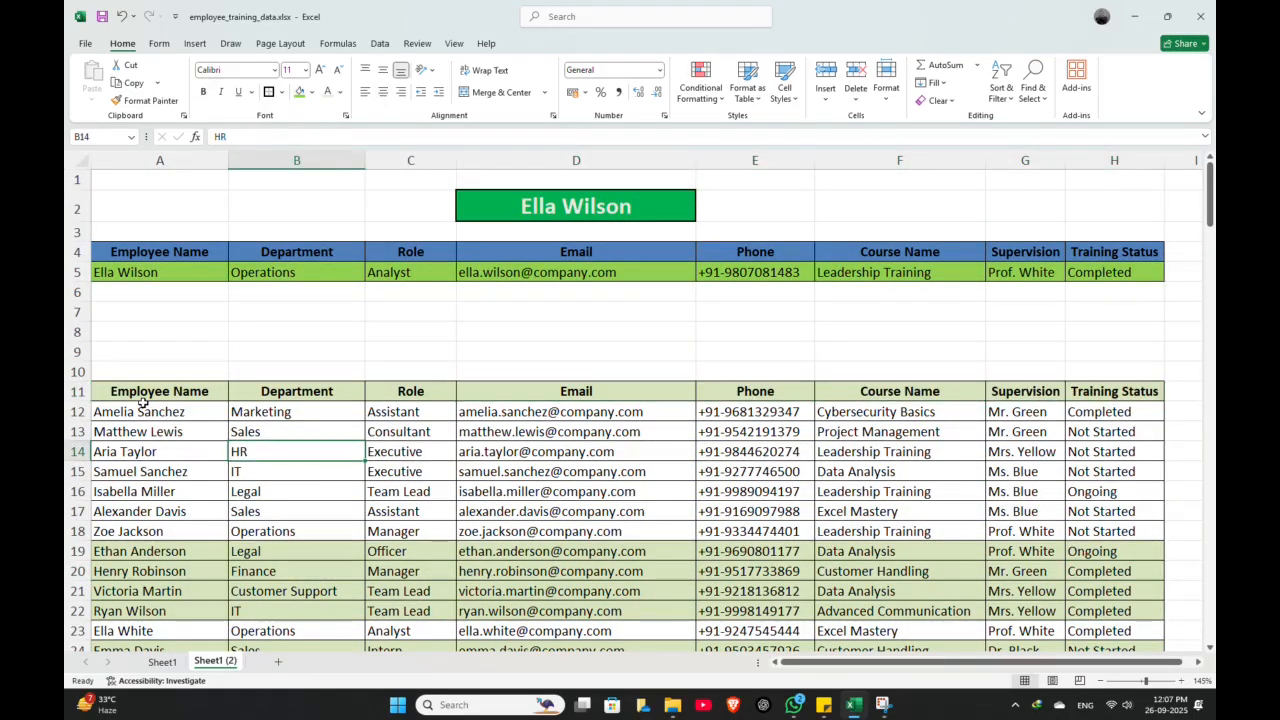
drag(150, 395, 1091, 393)
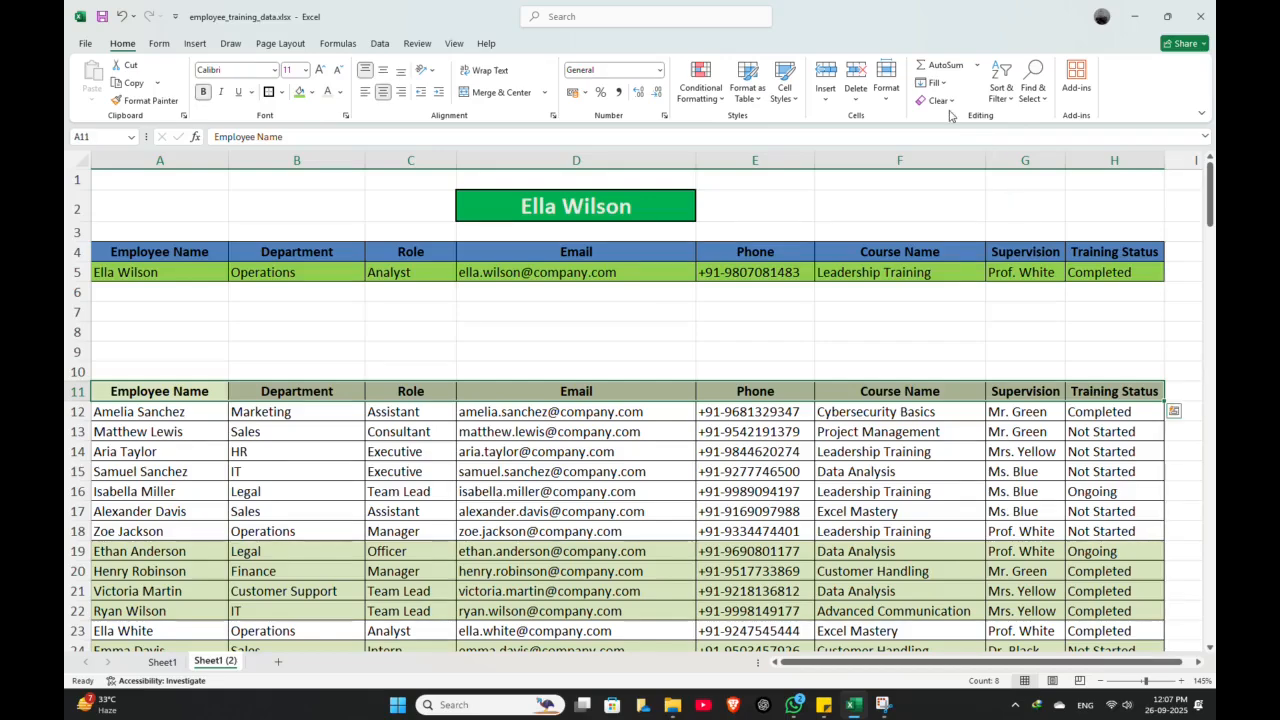
click(311, 92)
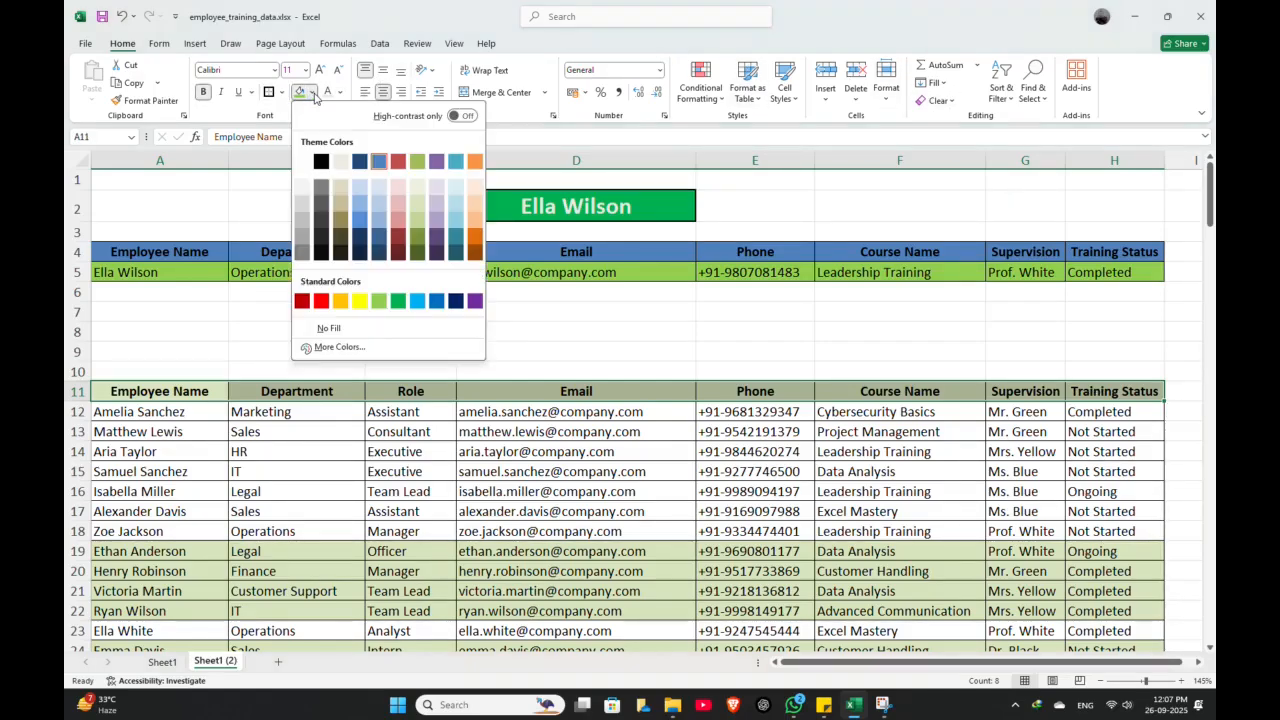
click(377, 215)
click(408, 312)
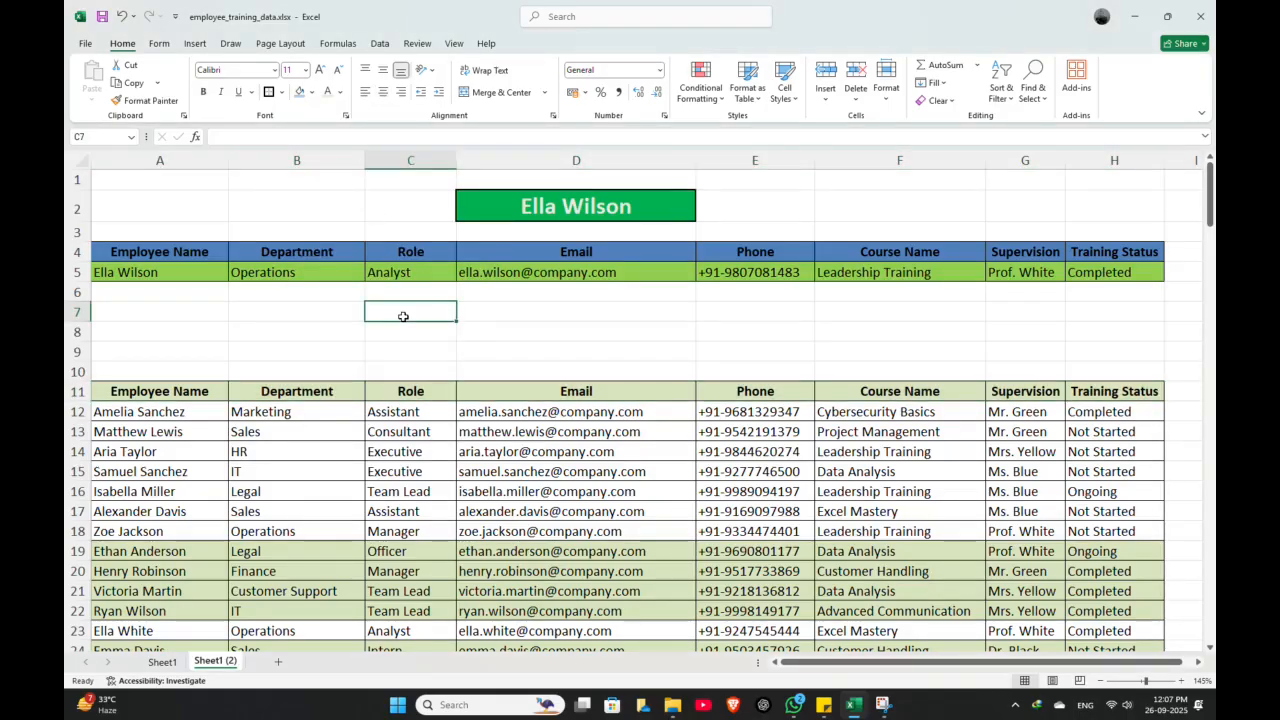
click(762, 451)
click(693, 101)
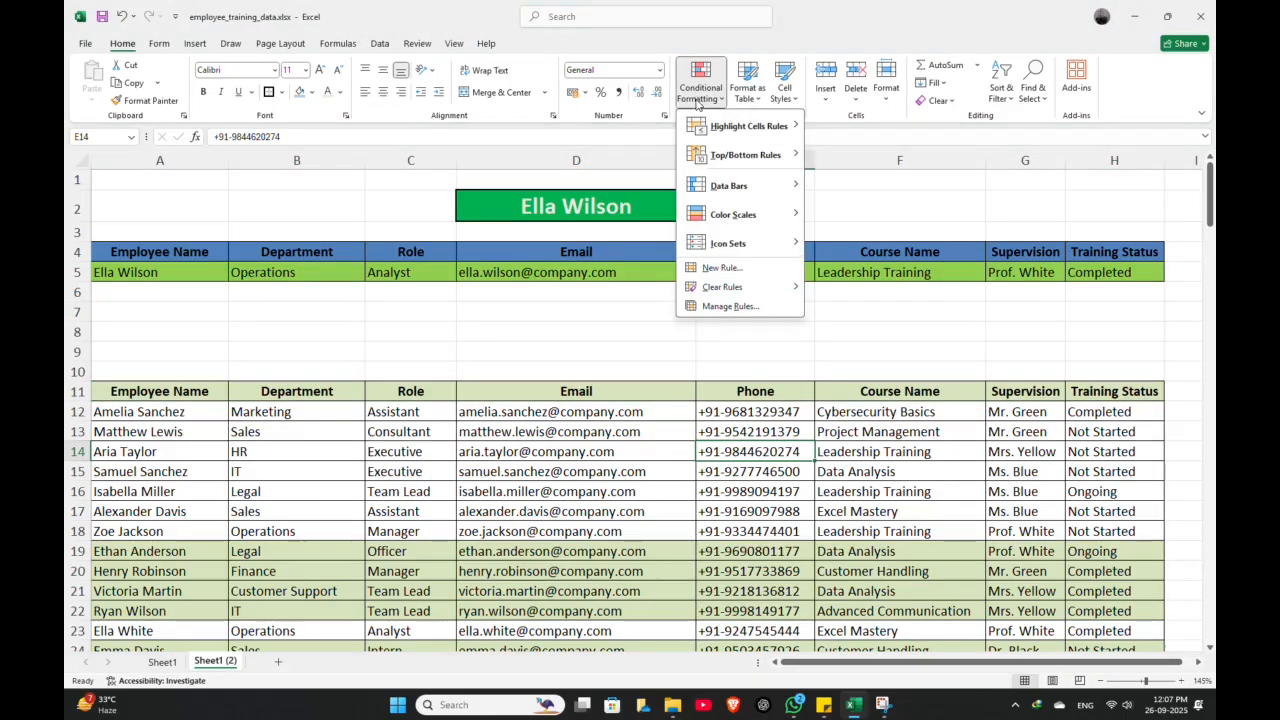
click(758, 268)
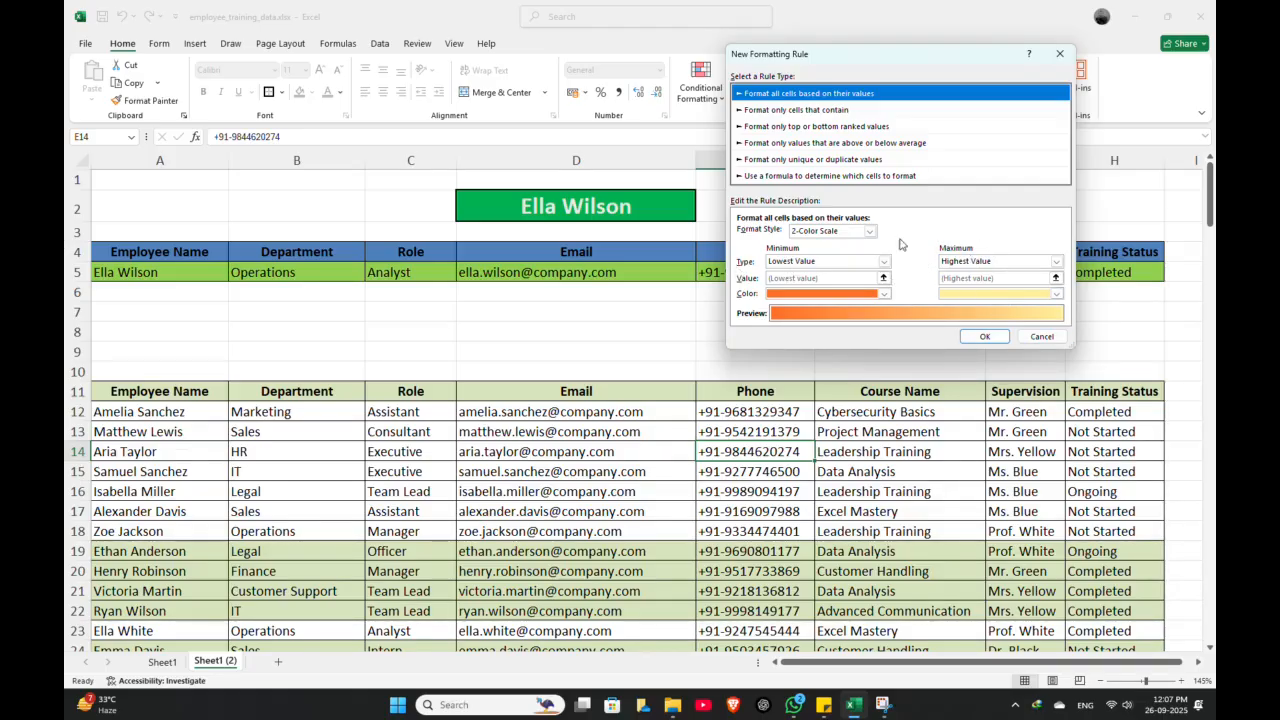
click(1040, 336)
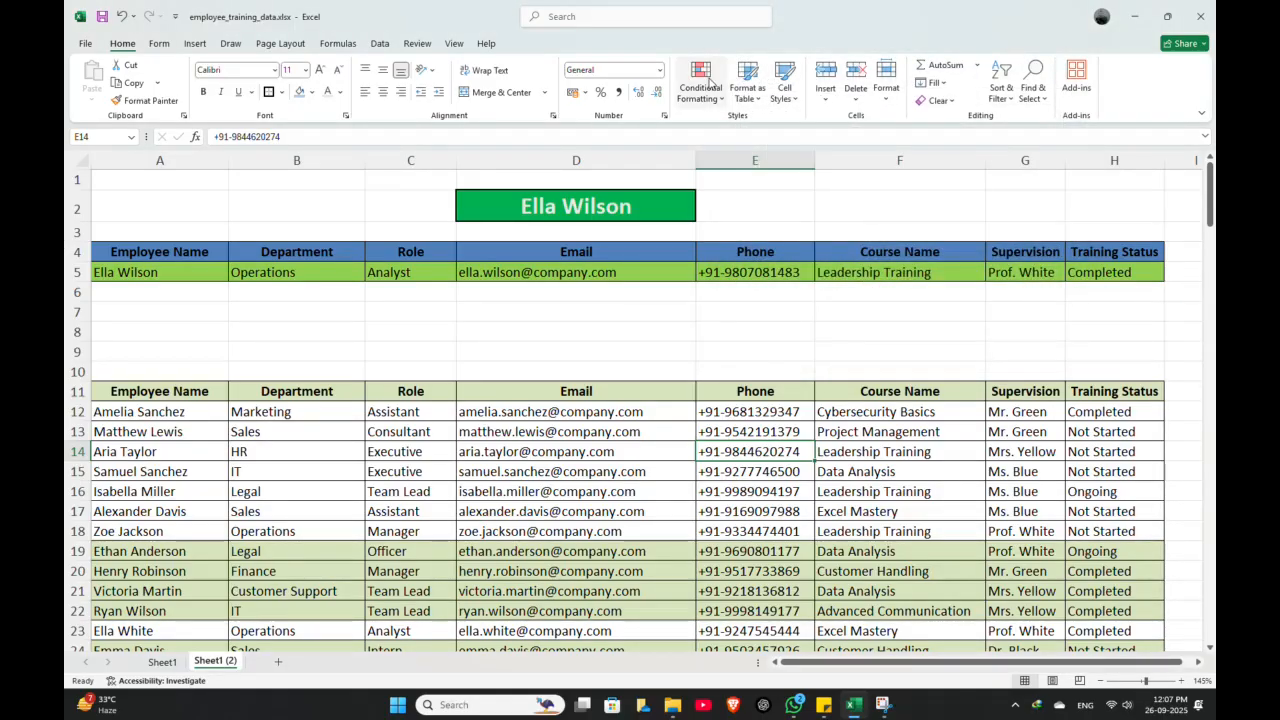
click(708, 82)
click(631, 376)
click(615, 421)
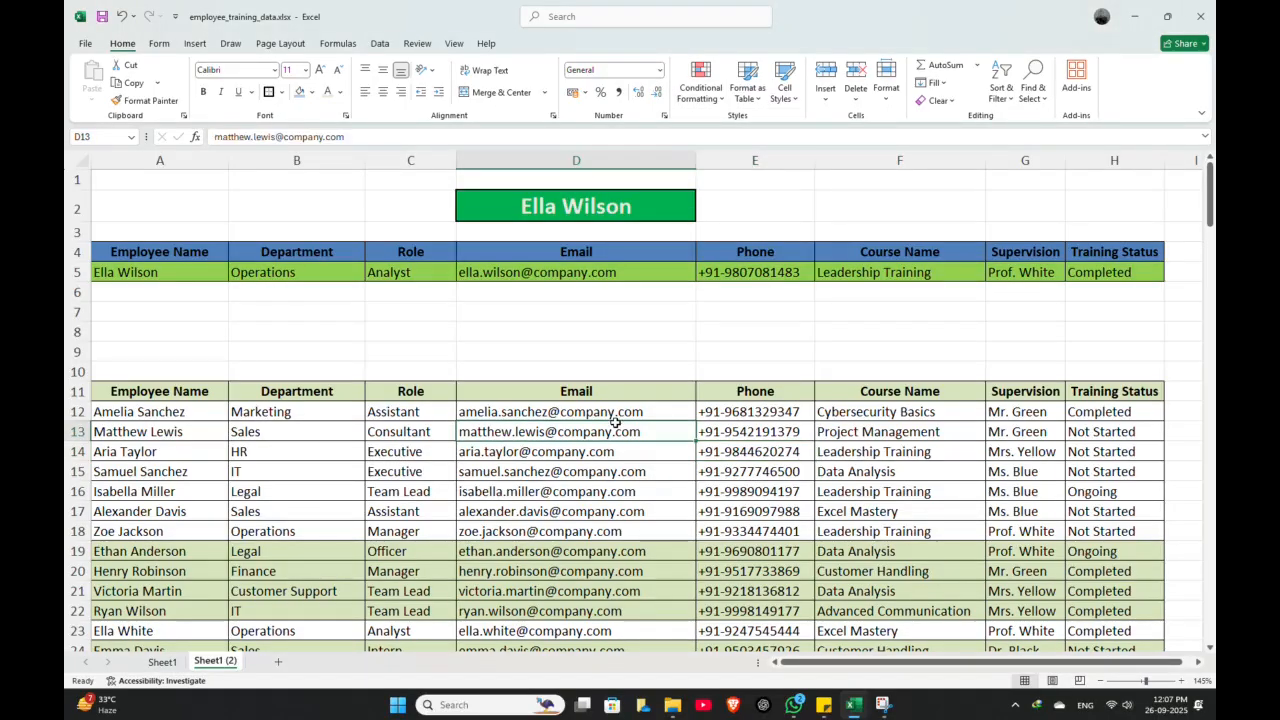
Check the formula of the employee table's existing Completed conditional formatting rule.
click(700, 80)
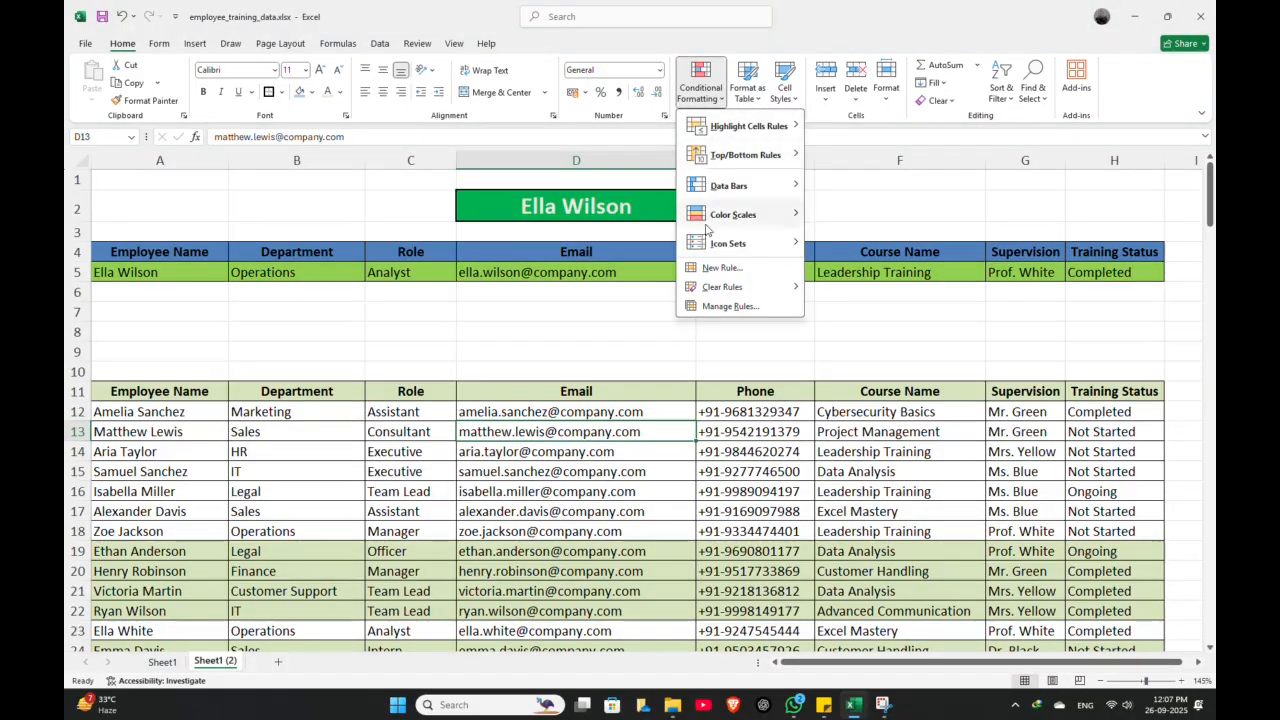
click(716, 308)
double_click(791, 187)
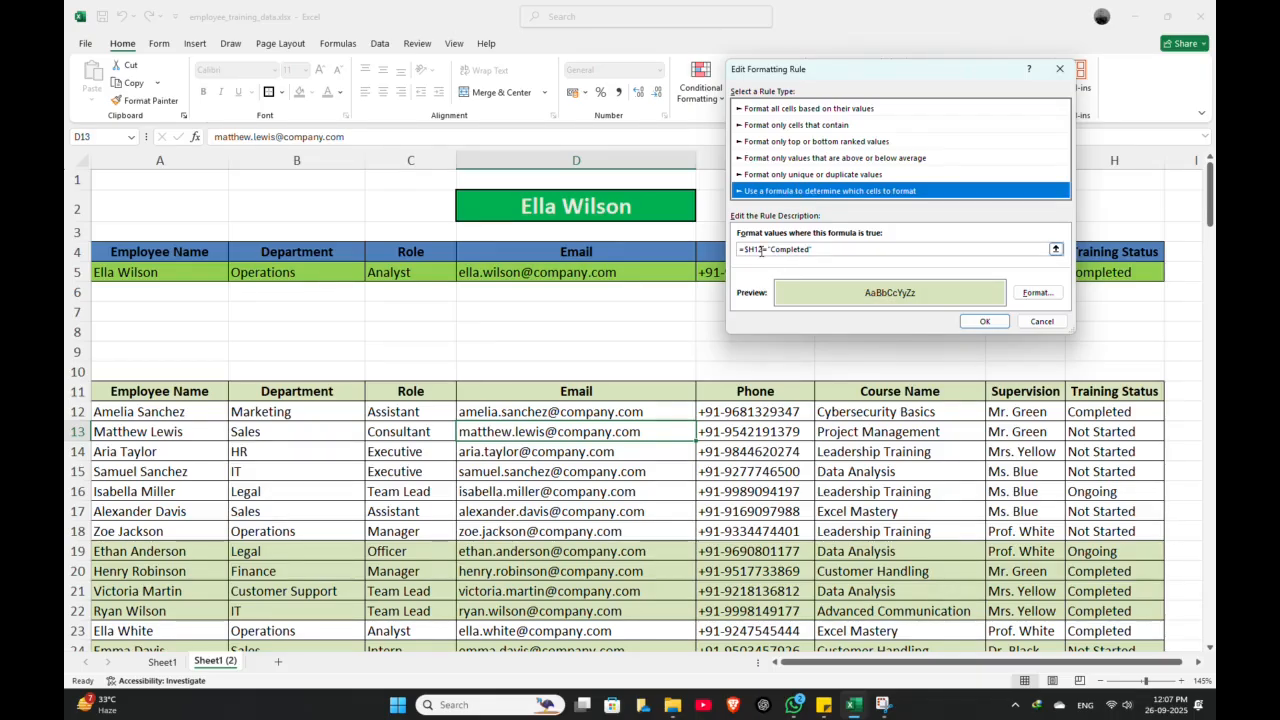
click(984, 321)
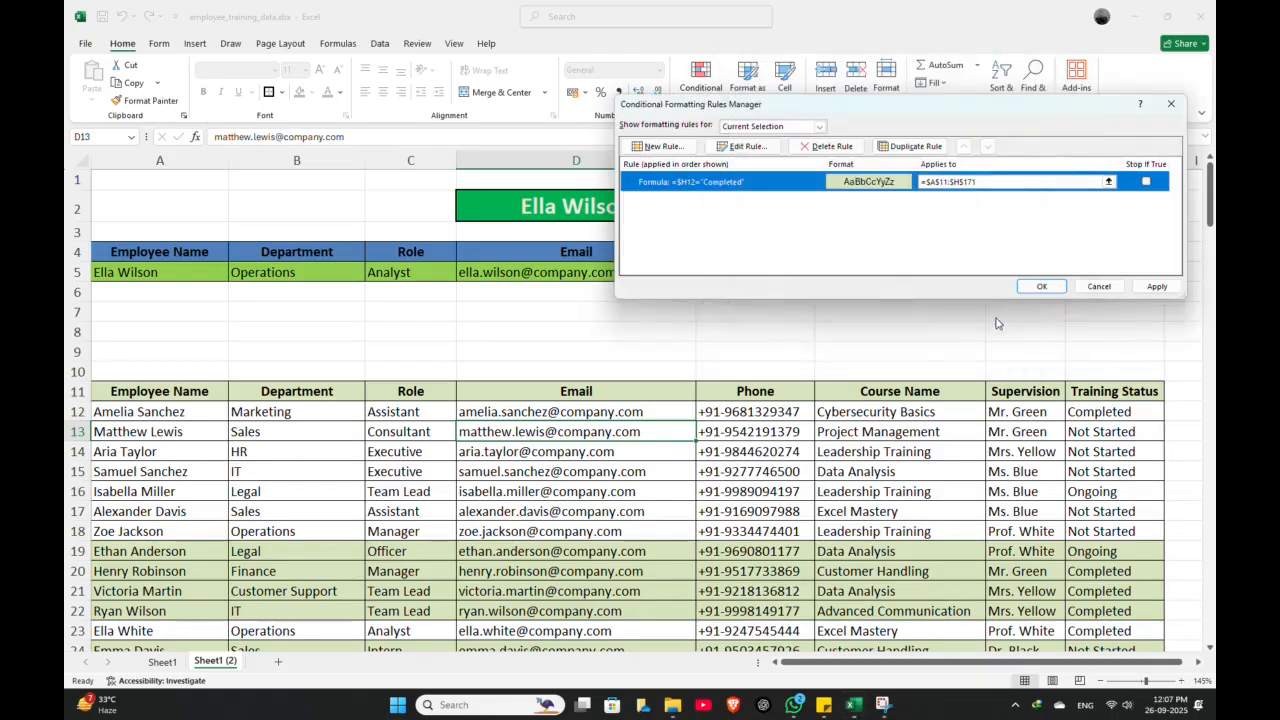
click(992, 181)
scroll(312, 299, up, 3)
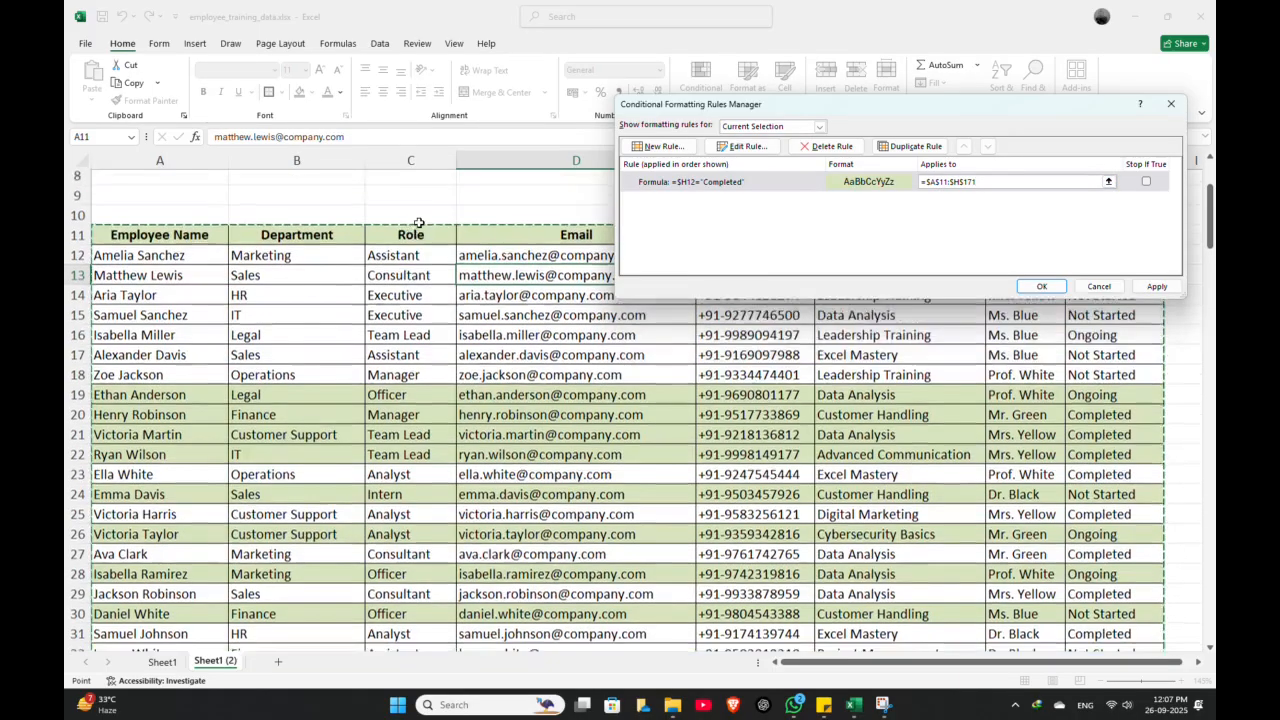
scroll(312, 299, up, 1)
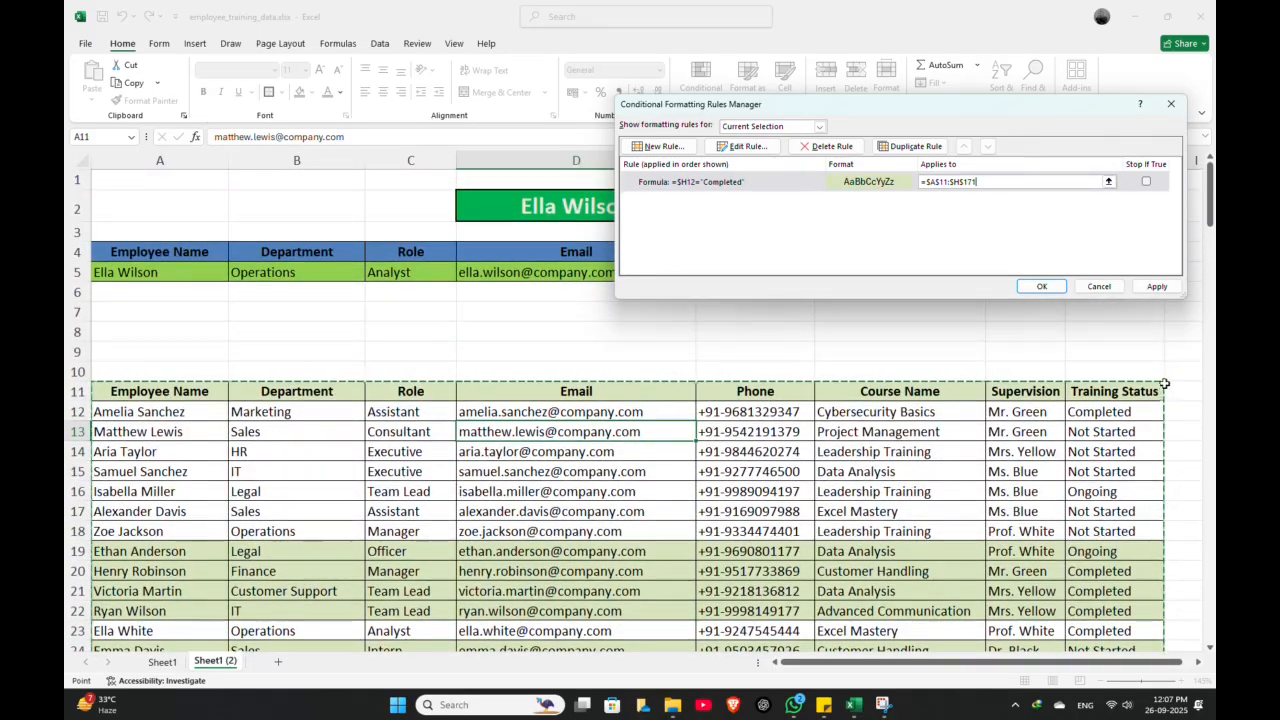
click(1165, 384)
click(1165, 384)
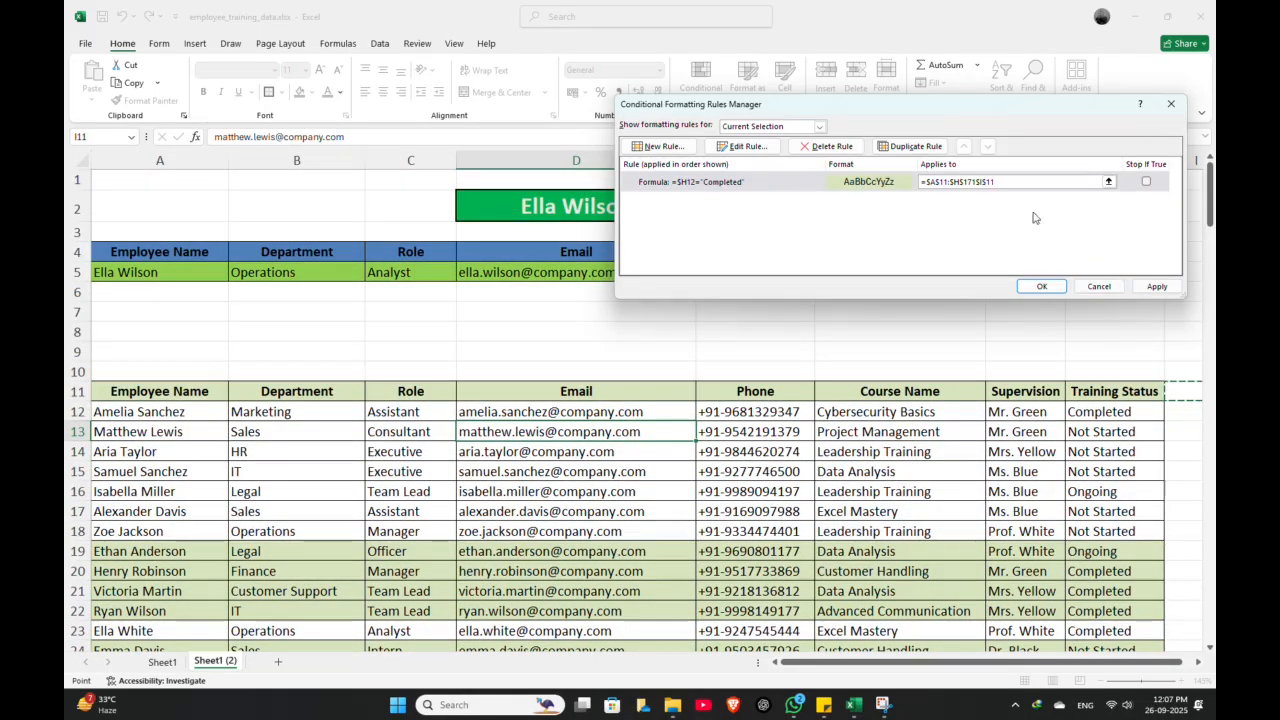
key(shift+Home)
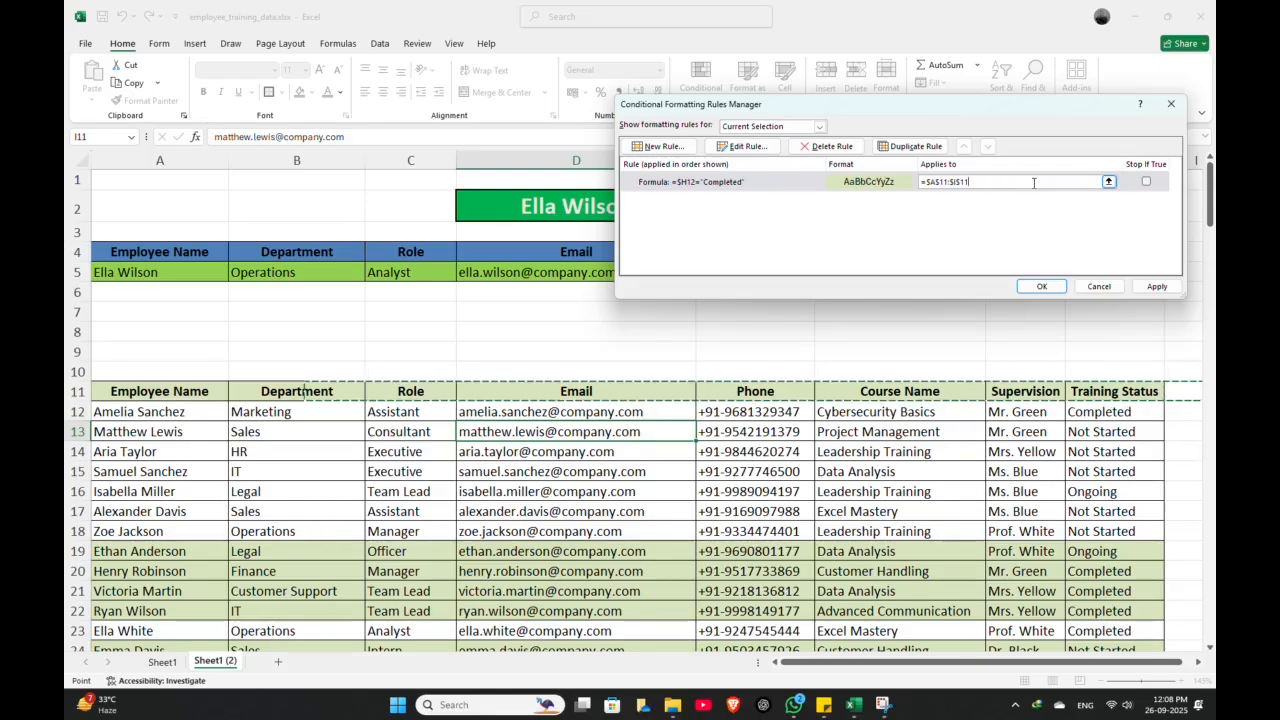
key(ctrl+shift+Down)
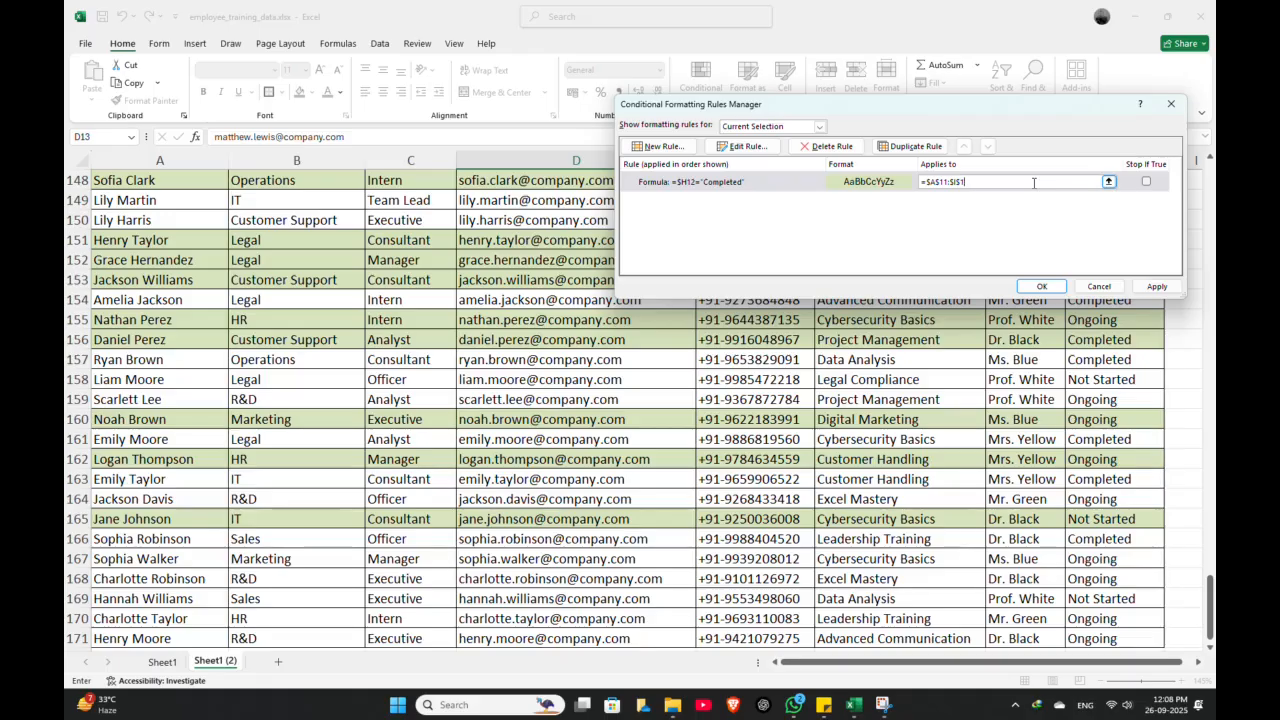
key(ctrl+a)
key(BackSpace)
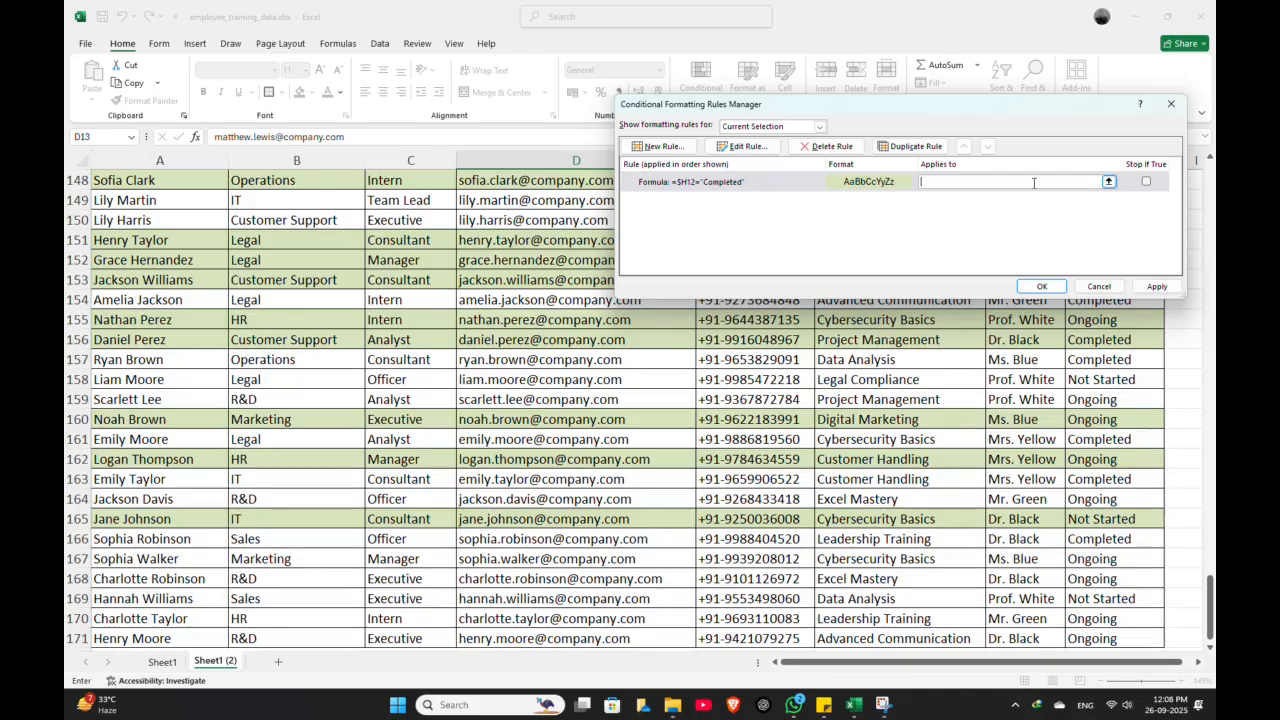
Set the Completed rule's applied range to =$A$12:$H$171, leaving out the header row, and save the change.
click(1108, 181)
scroll(435, 243, up, 6)
scroll(435, 243, up, 20)
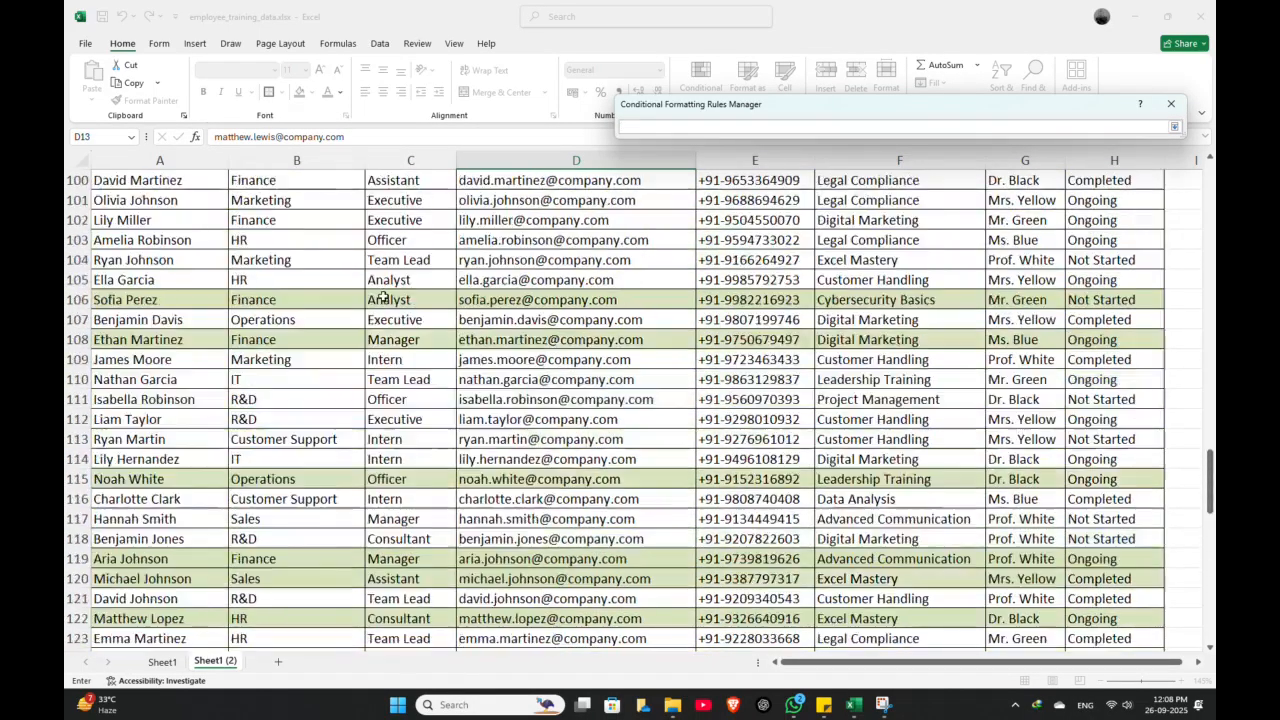
scroll(381, 296, up, 12)
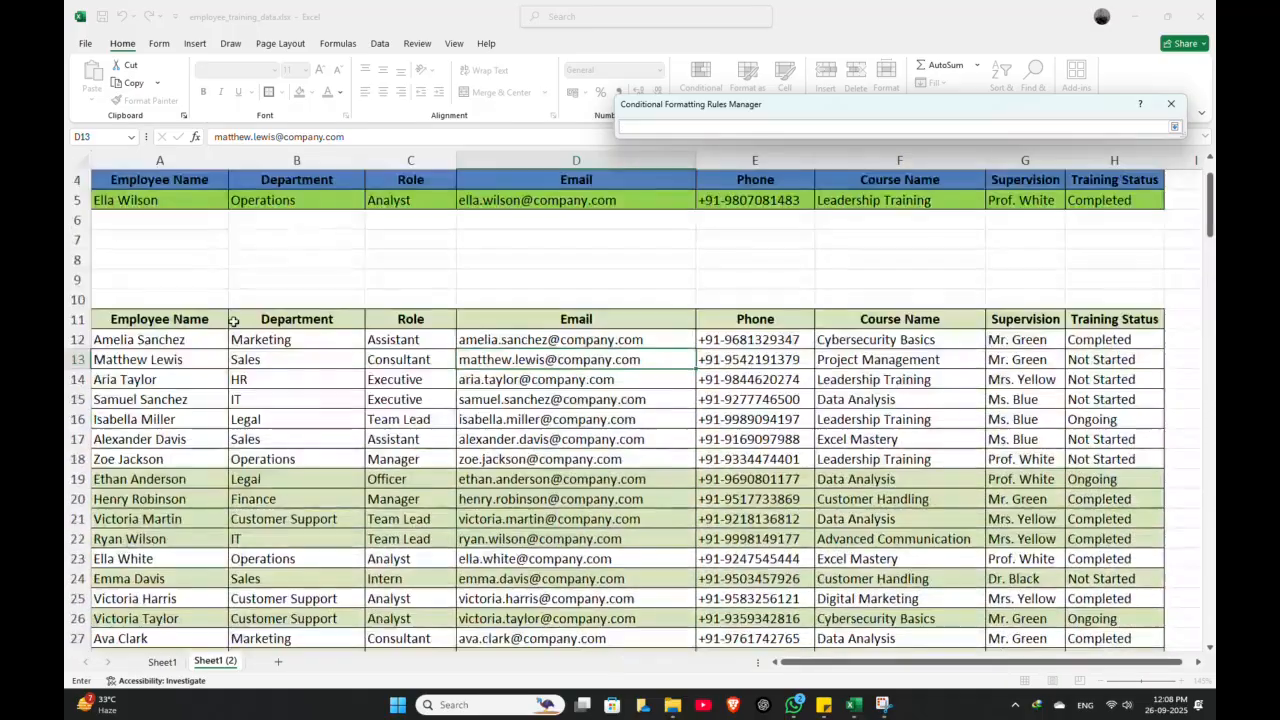
click(157, 413)
key(ctrl+shift+Down)
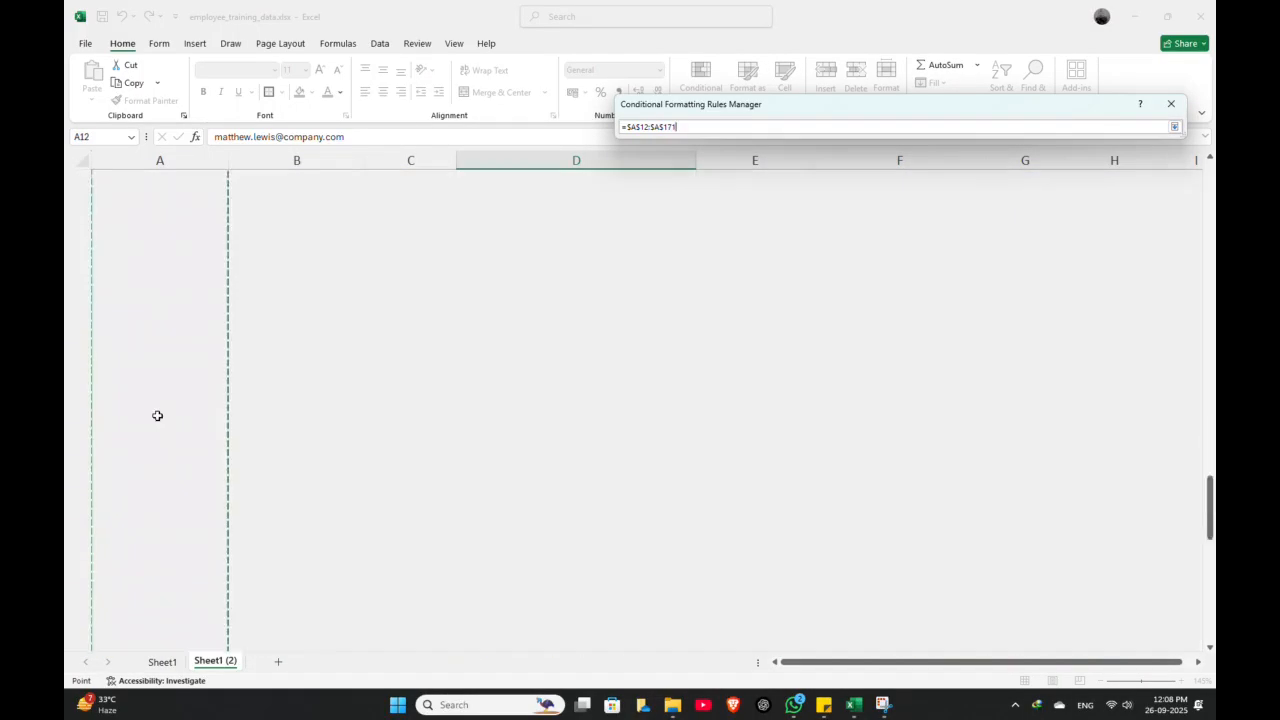
key(ctrl+shift+Right)
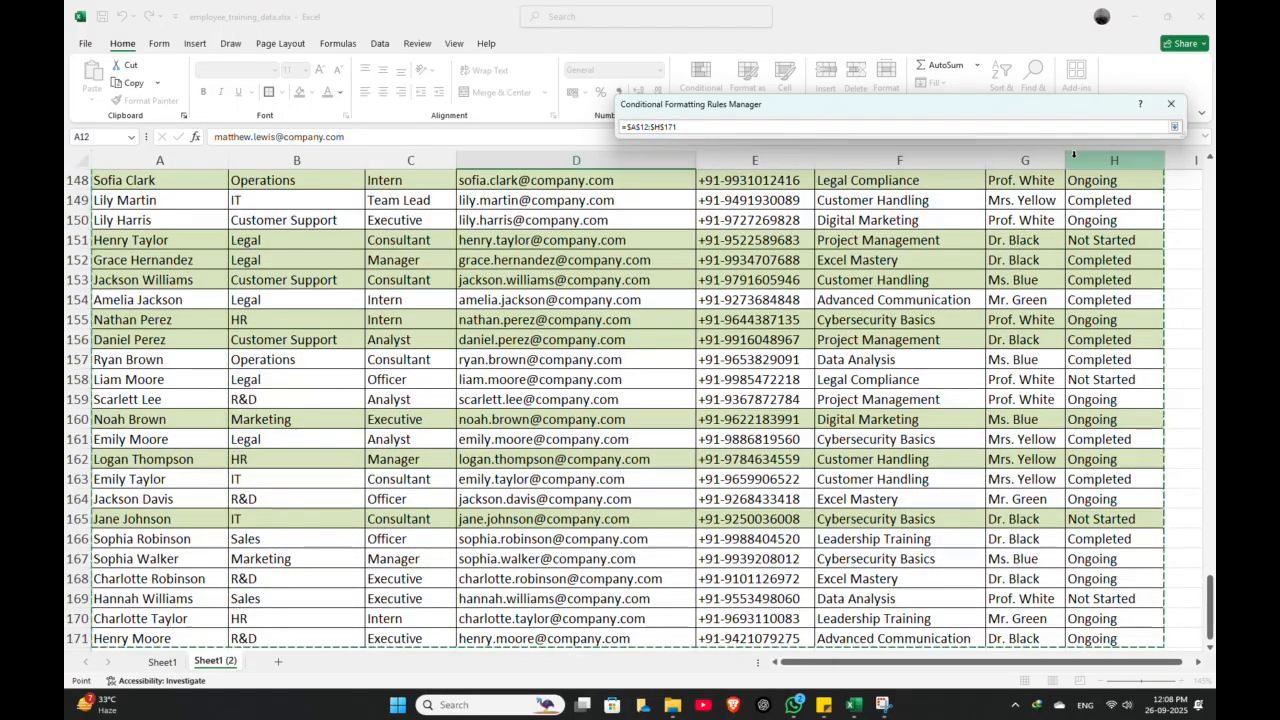
key(Return)
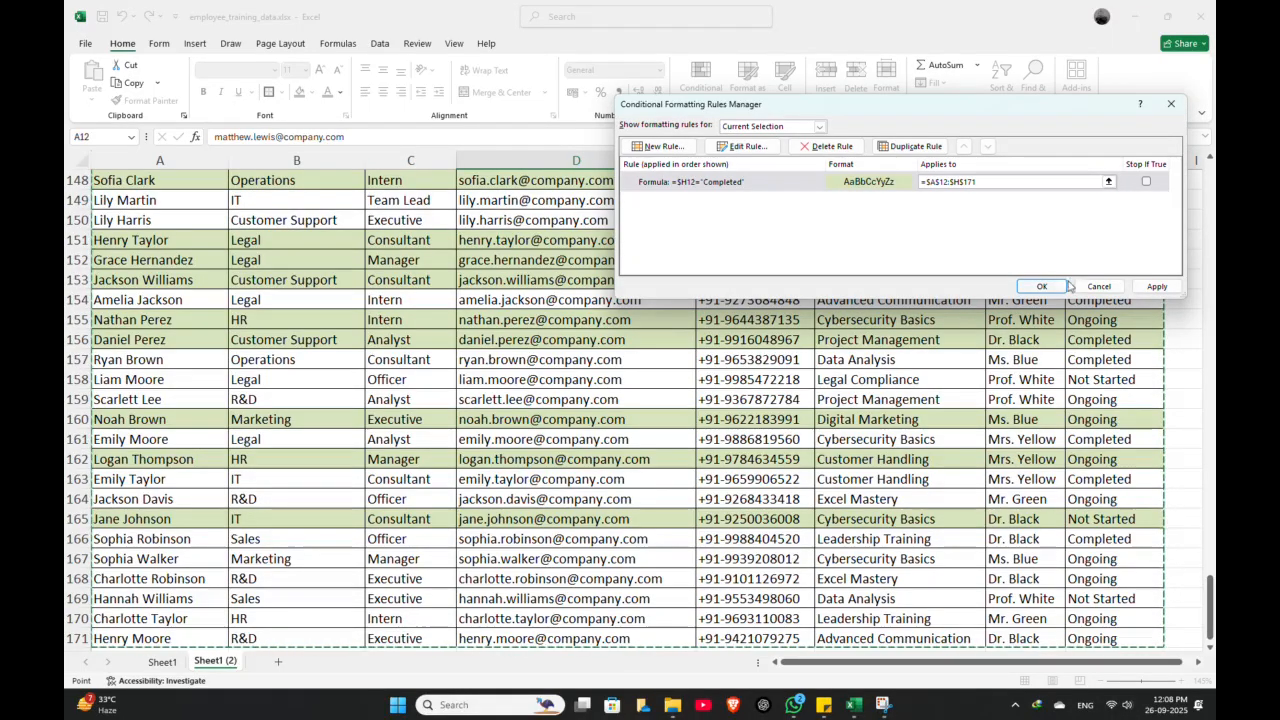
click(1041, 286)
Compare the highlighting of the employee rows with their Training Status values.
scroll(1055, 285, up, 11)
scroll(1055, 285, up, 20)
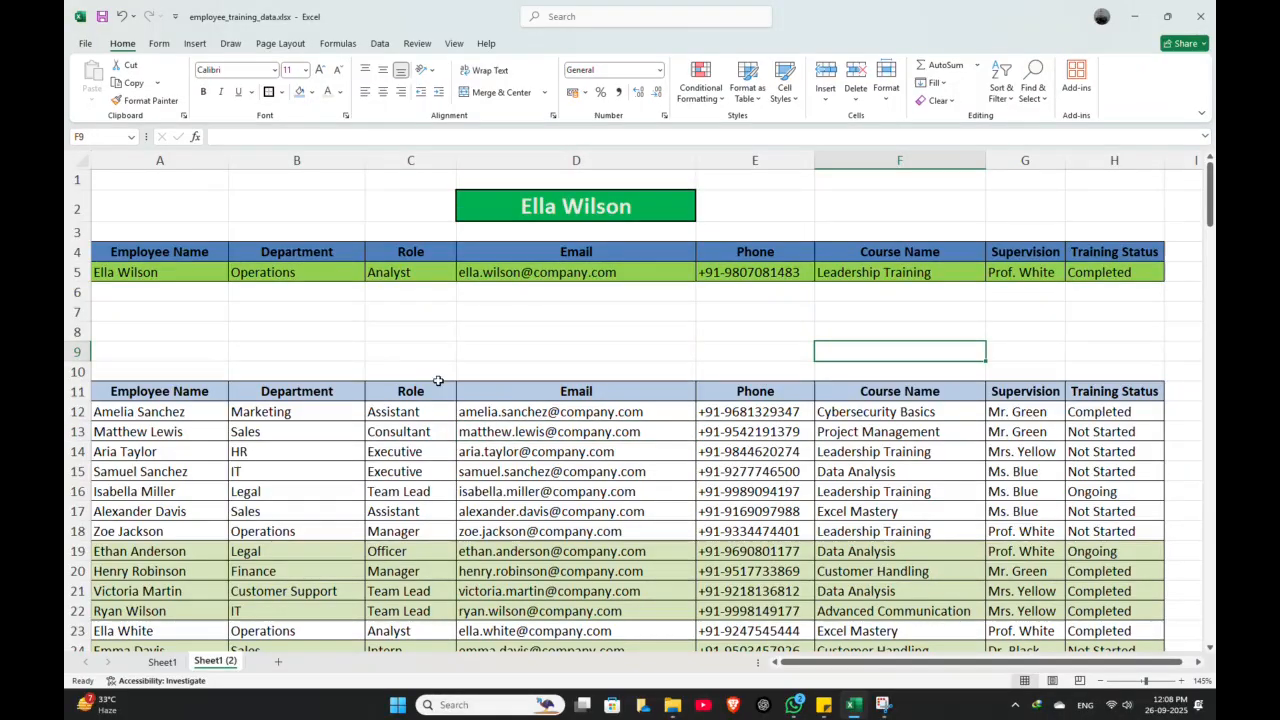
drag(140, 391, 820, 420)
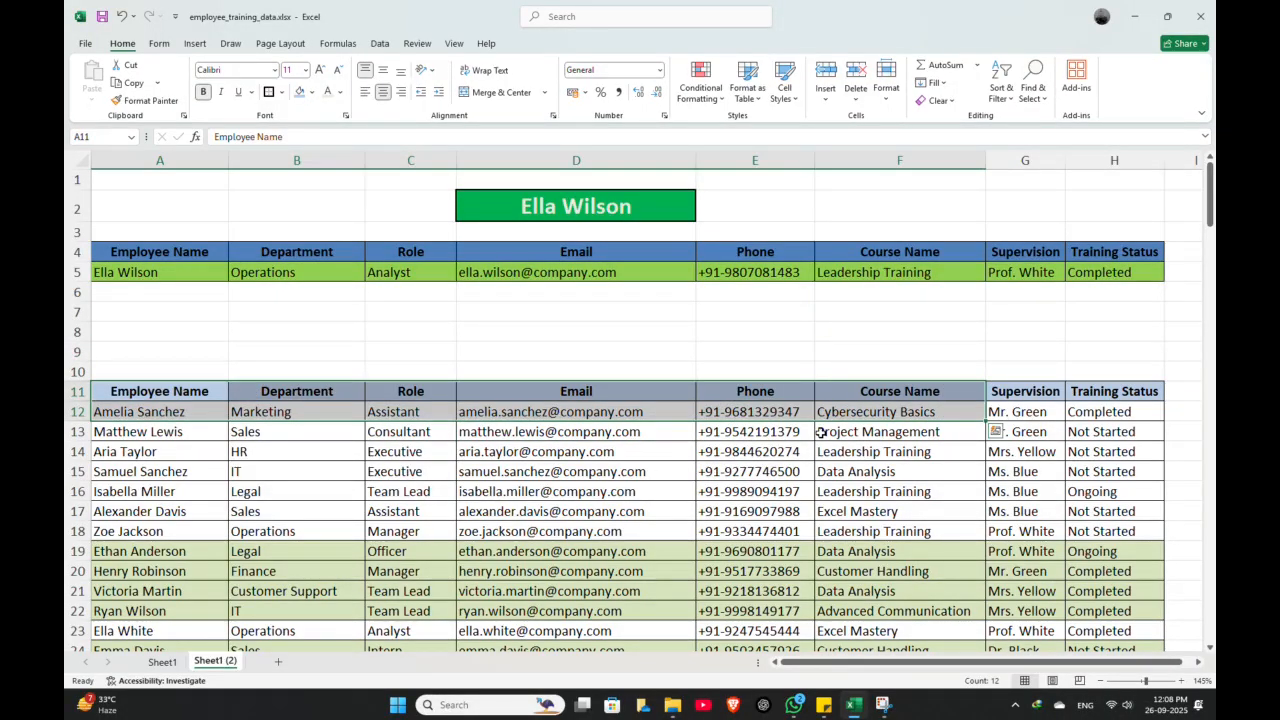
click(820, 431)
click(1094, 413)
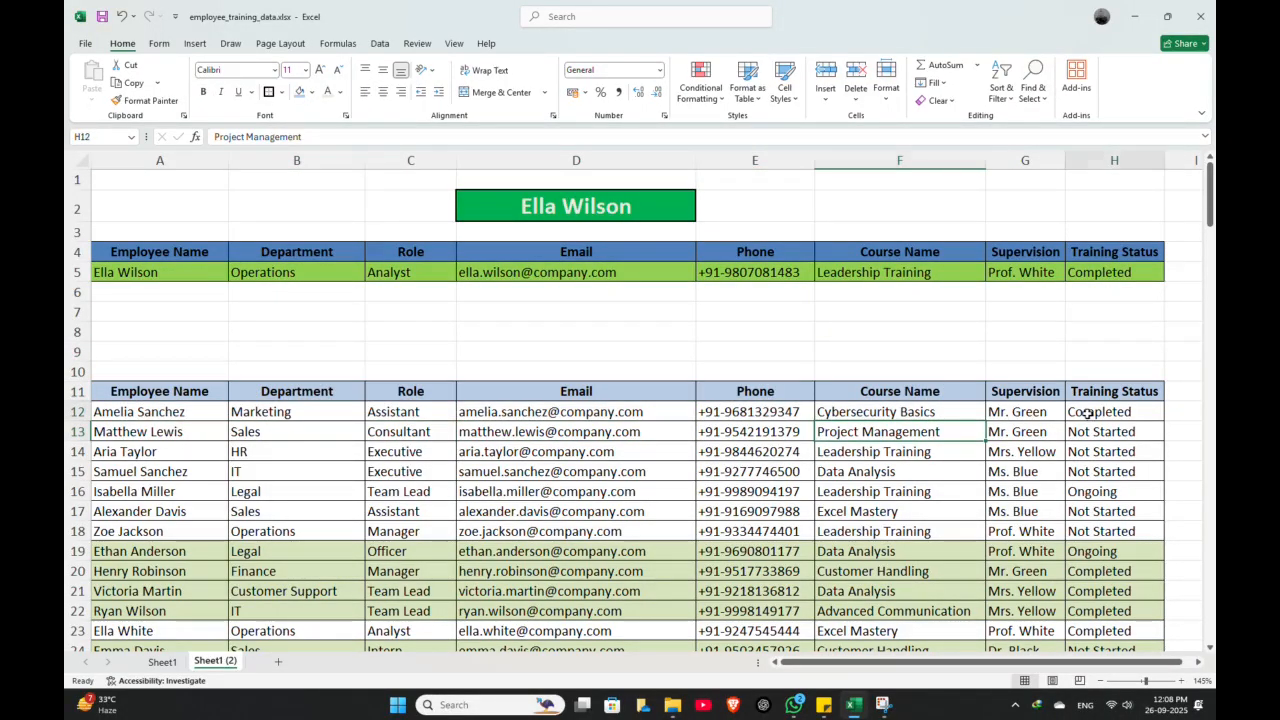
click(1069, 555)
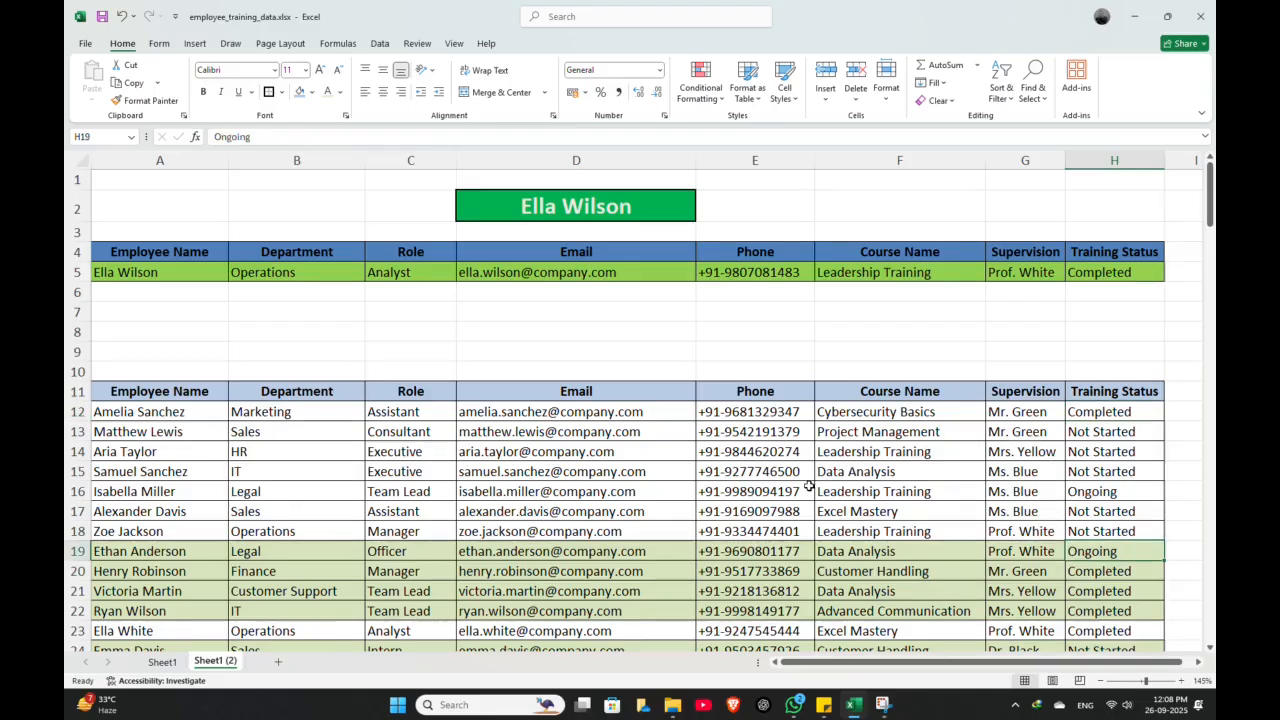
scroll(814, 480, down, 5)
scroll(780, 400, up, 5)
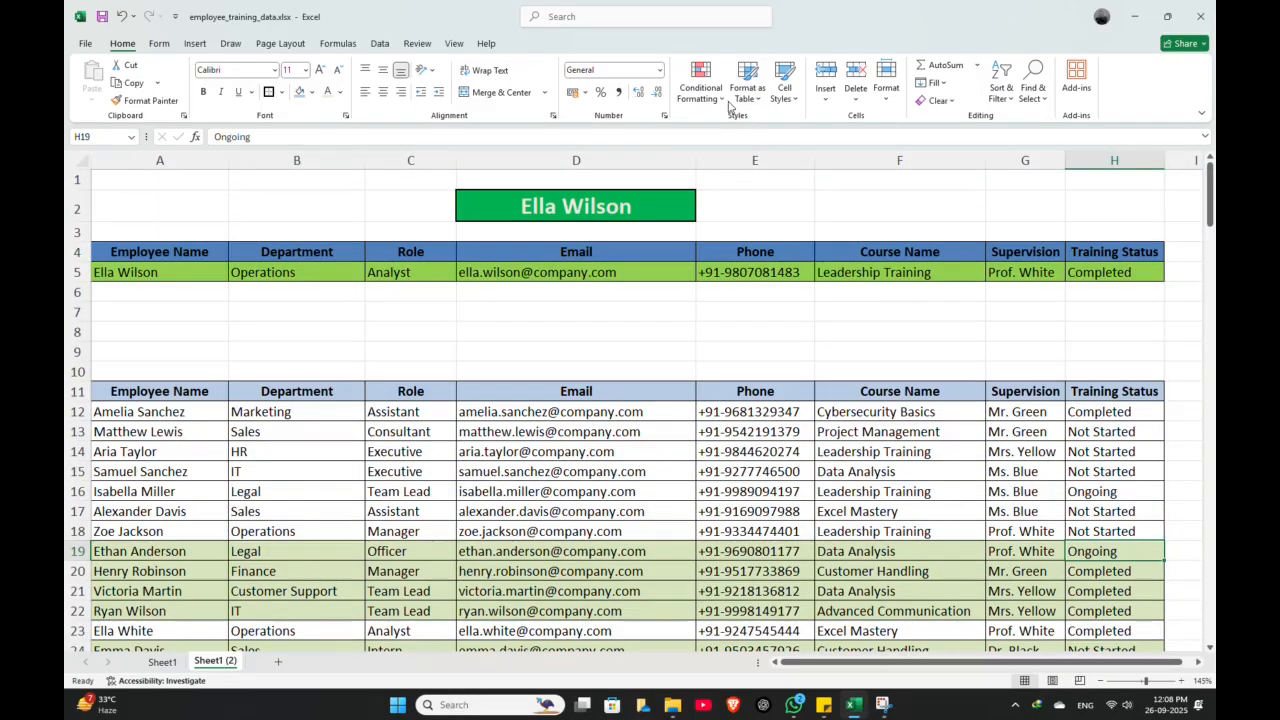
Delete the Completed conditional formatting rule from the employee data and confirm the removal.
click(700, 82)
click(716, 305)
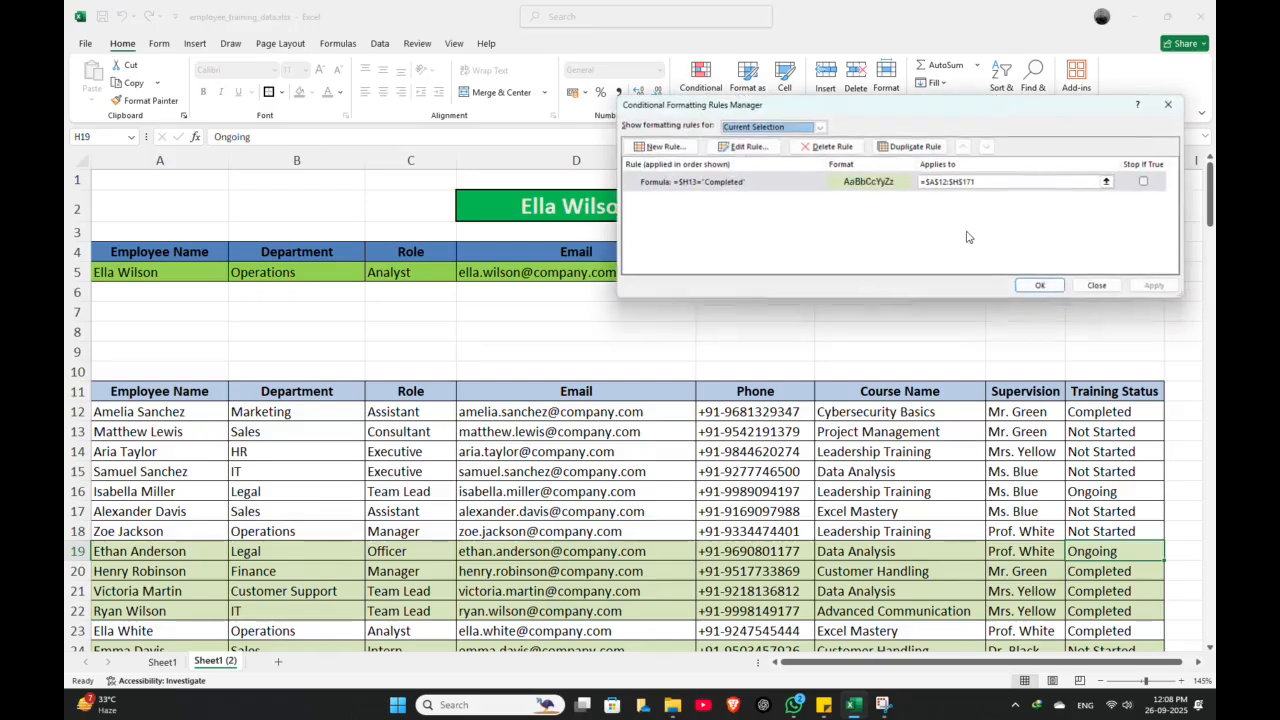
click(1147, 182)
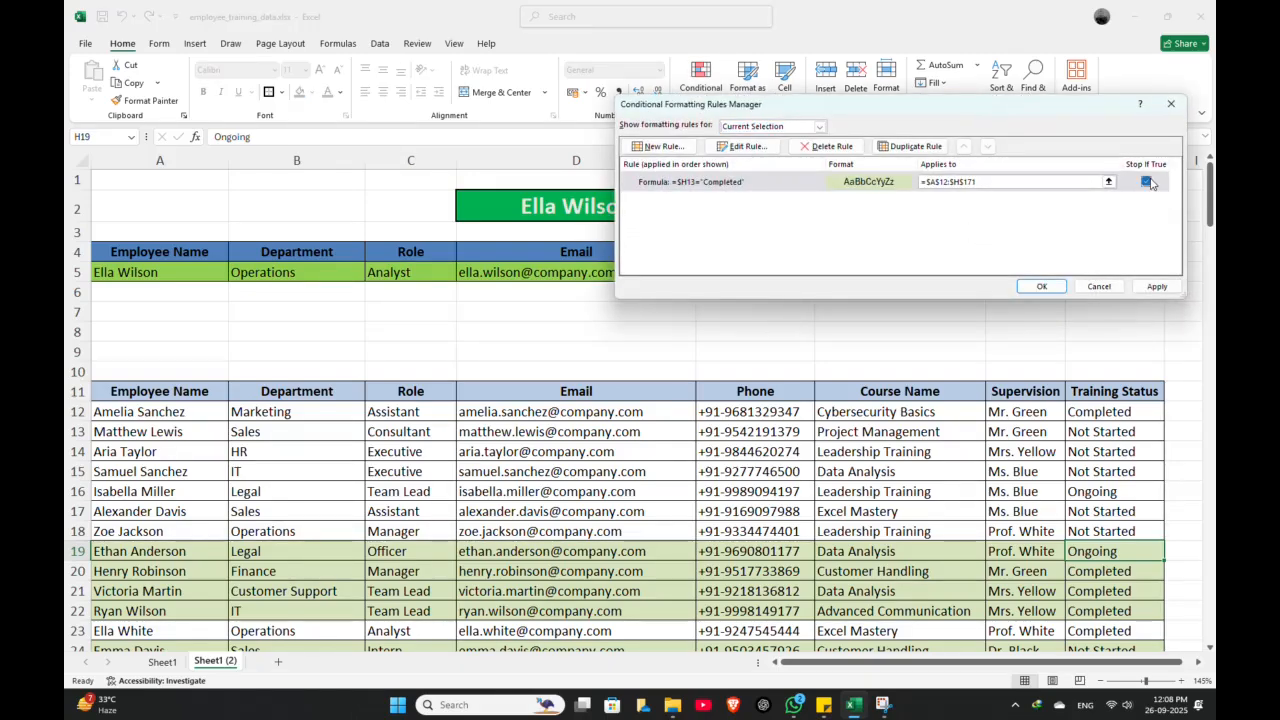
click(826, 146)
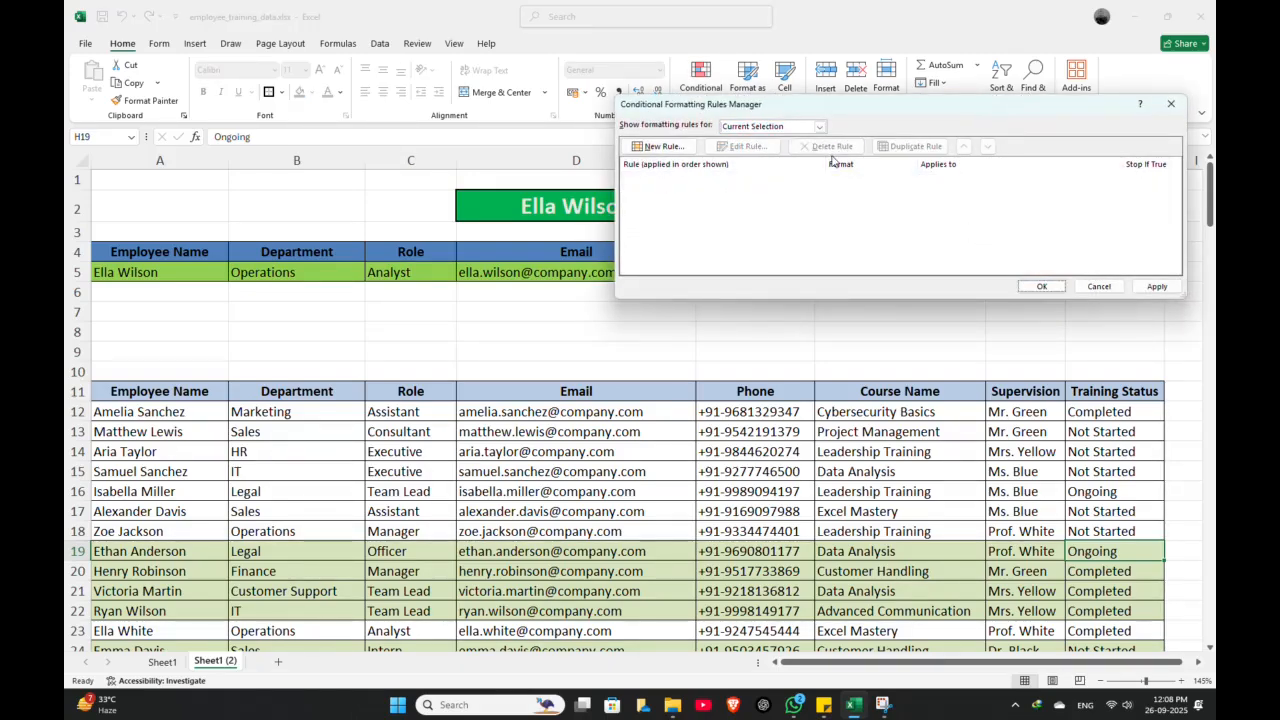
click(1041, 286)
Convert the employee data range $A$11:$H$171 into an Excel table with headers.
click(1102, 410)
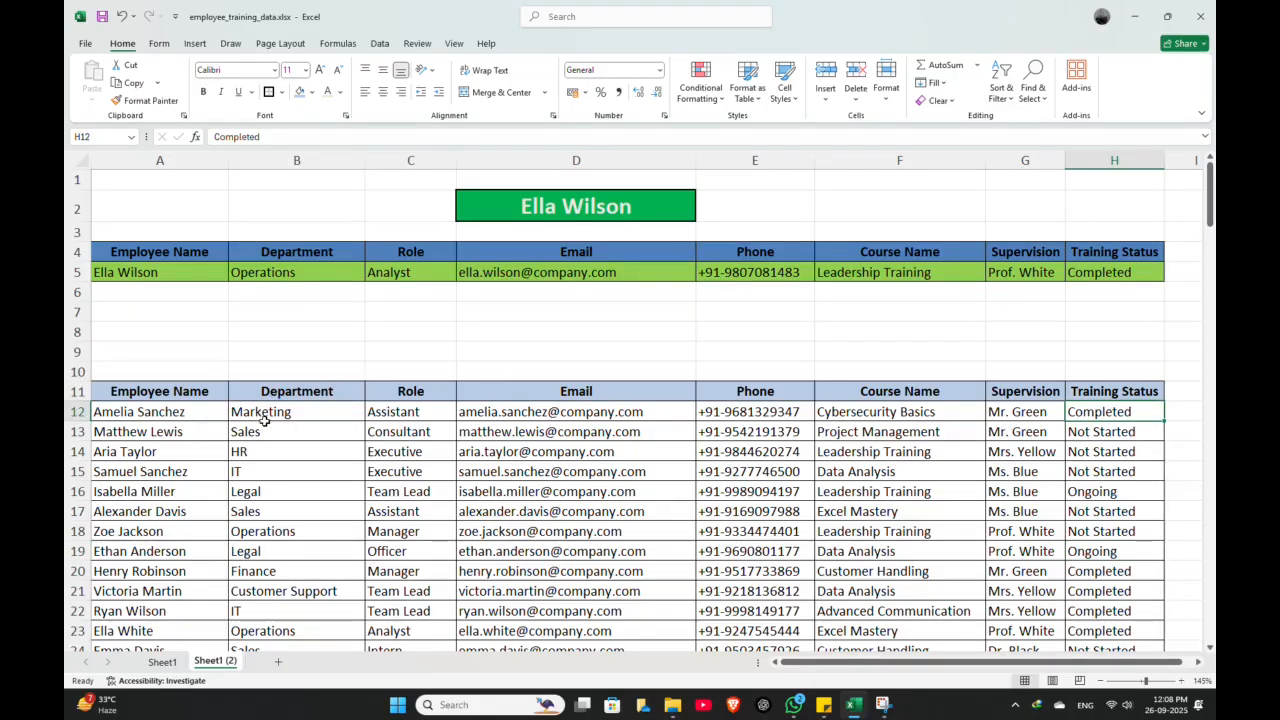
click(221, 416)
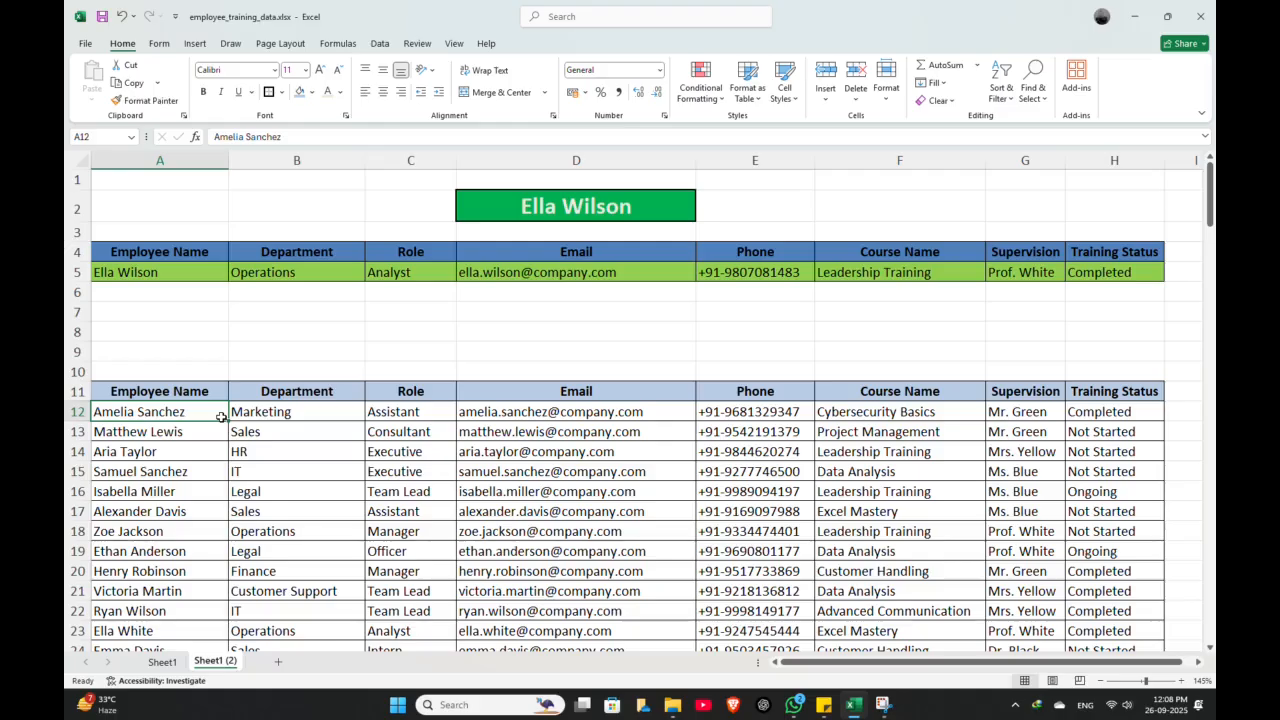
key(ctrl+t)
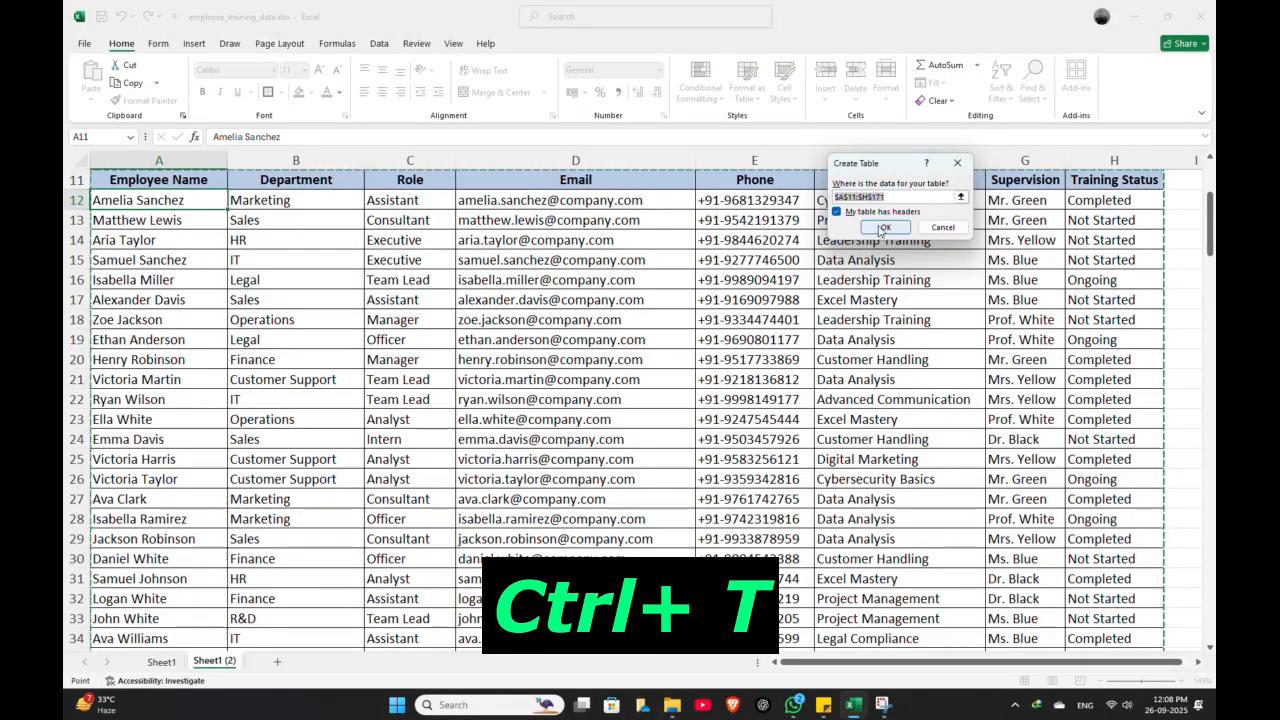
click(877, 224)
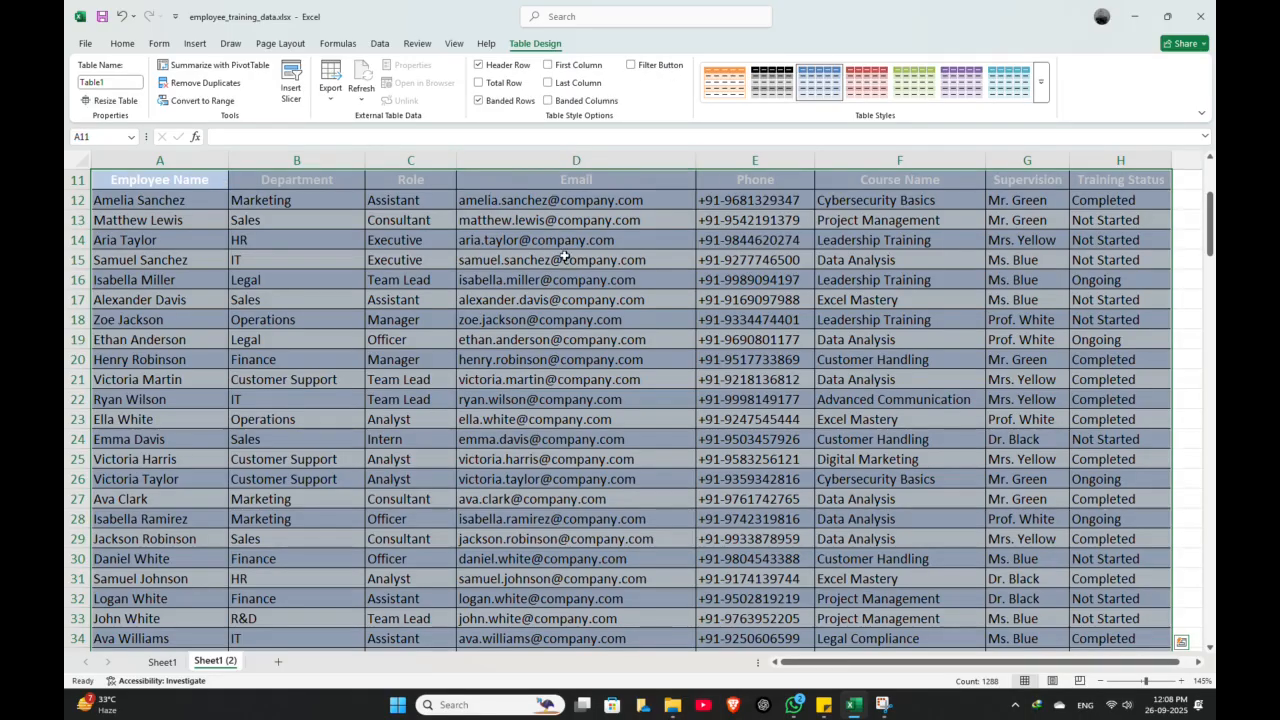
Apply the plain, uncoloured first style of the Light group to the employee table.
click(565, 257)
scroll(610, 300, up, 4)
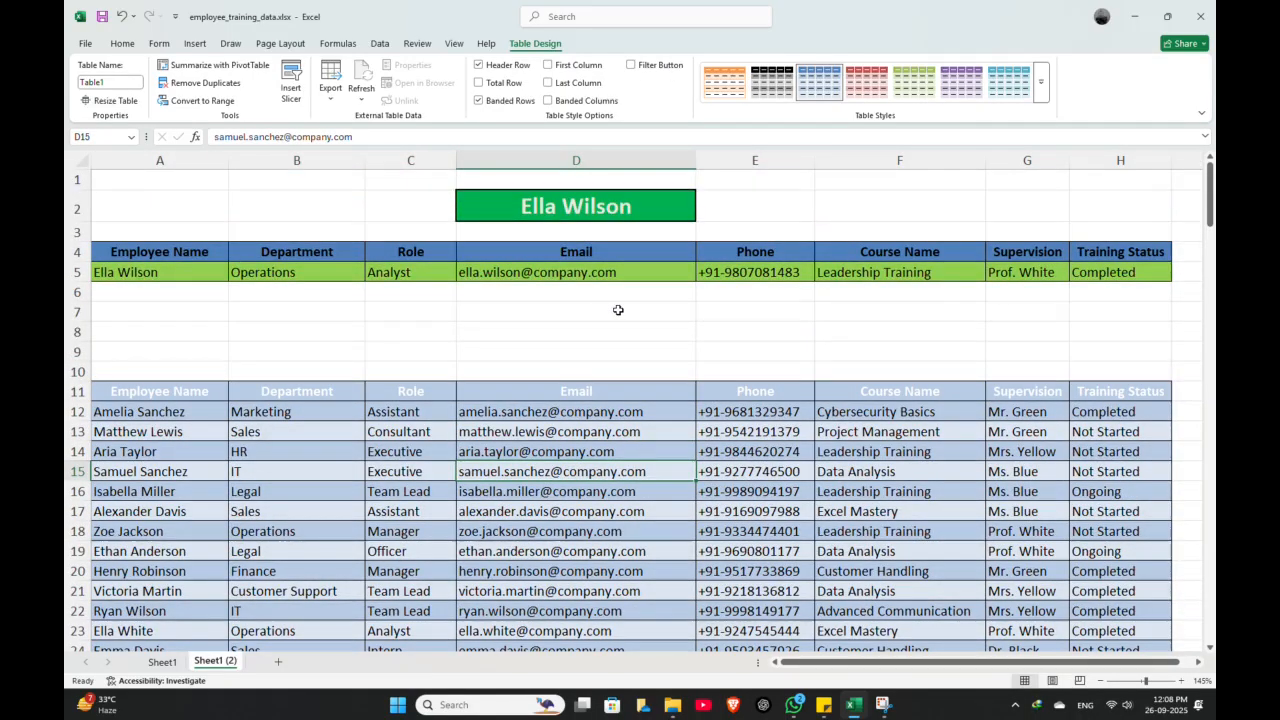
click(1040, 85)
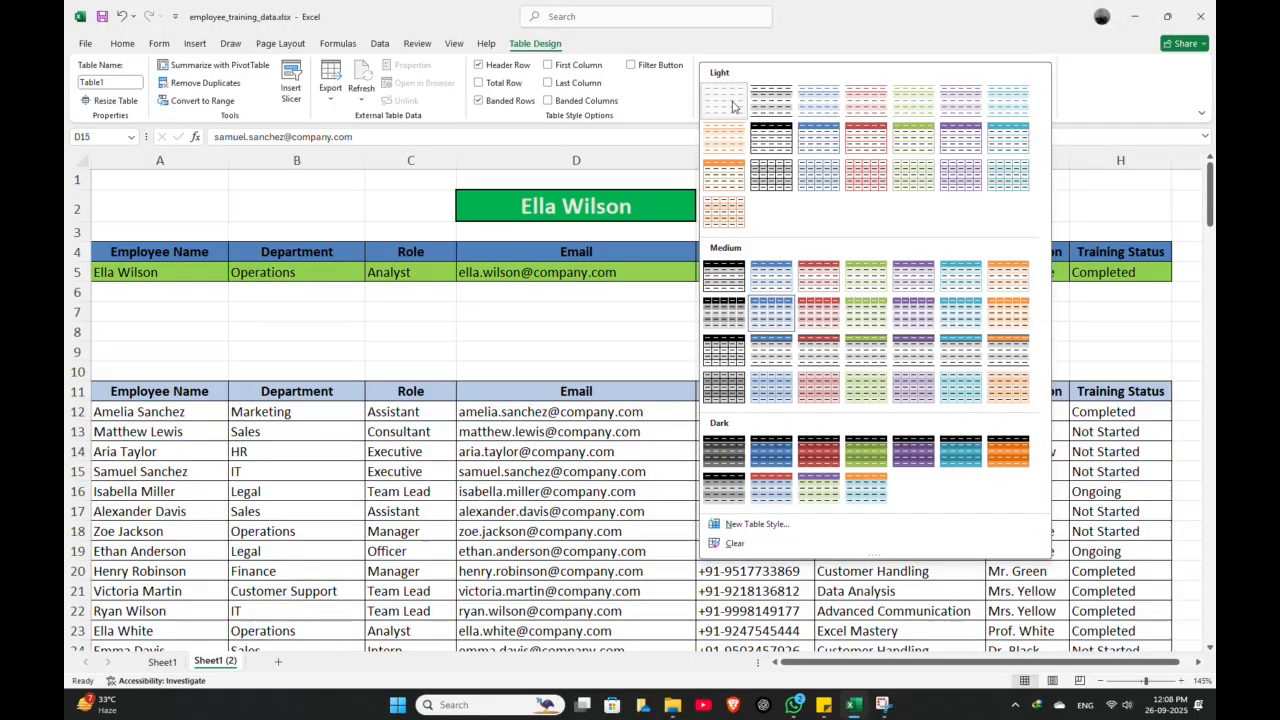
click(733, 107)
click(430, 447)
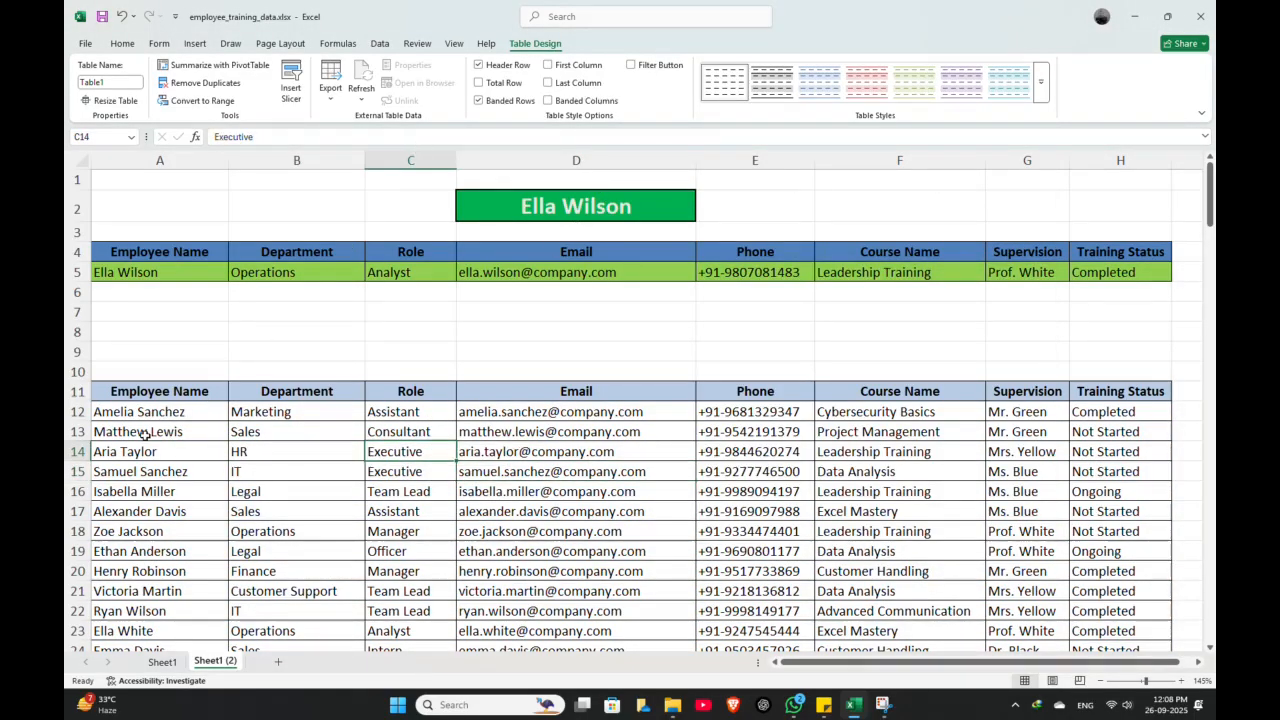
Start a formula-based conditional formatting rule for all employee table data rows, using =$H12="Completed".
click(1088, 413)
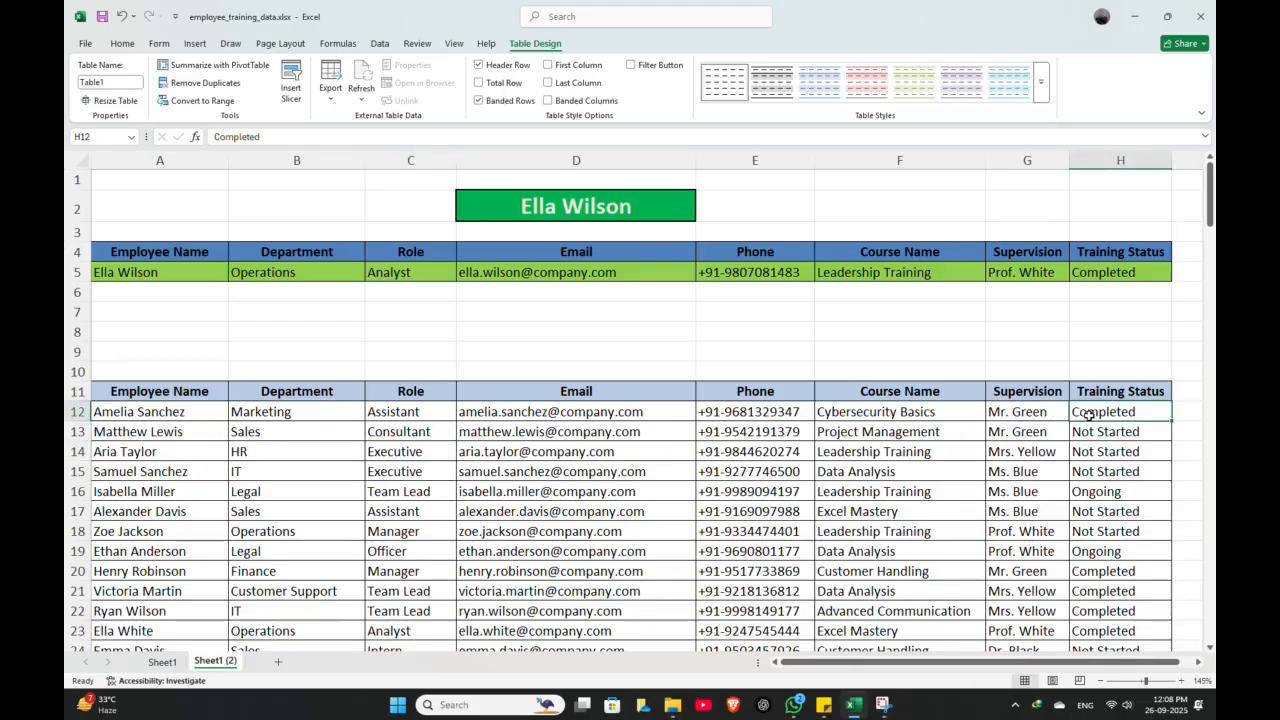
key(ctrl+shift+Down)
key(ctrl+shift+Left)
scroll(1088, 413, up, 20)
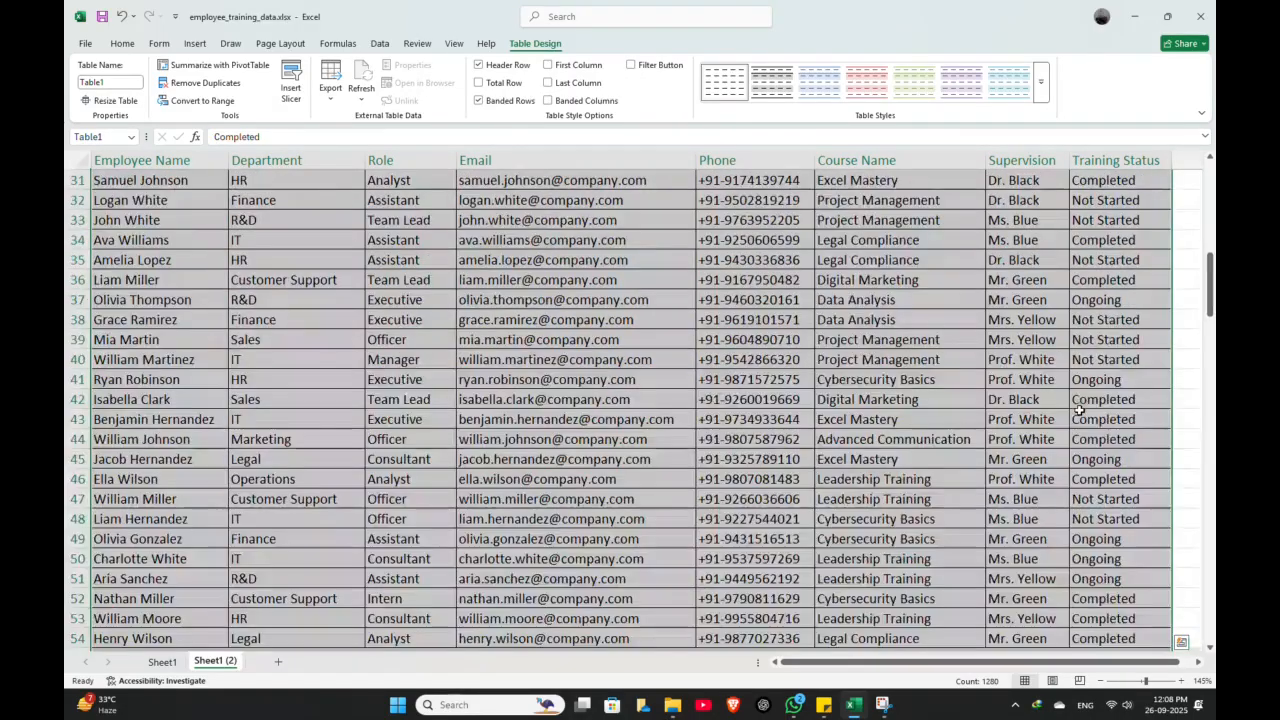
scroll(1120, 393, up, 10)
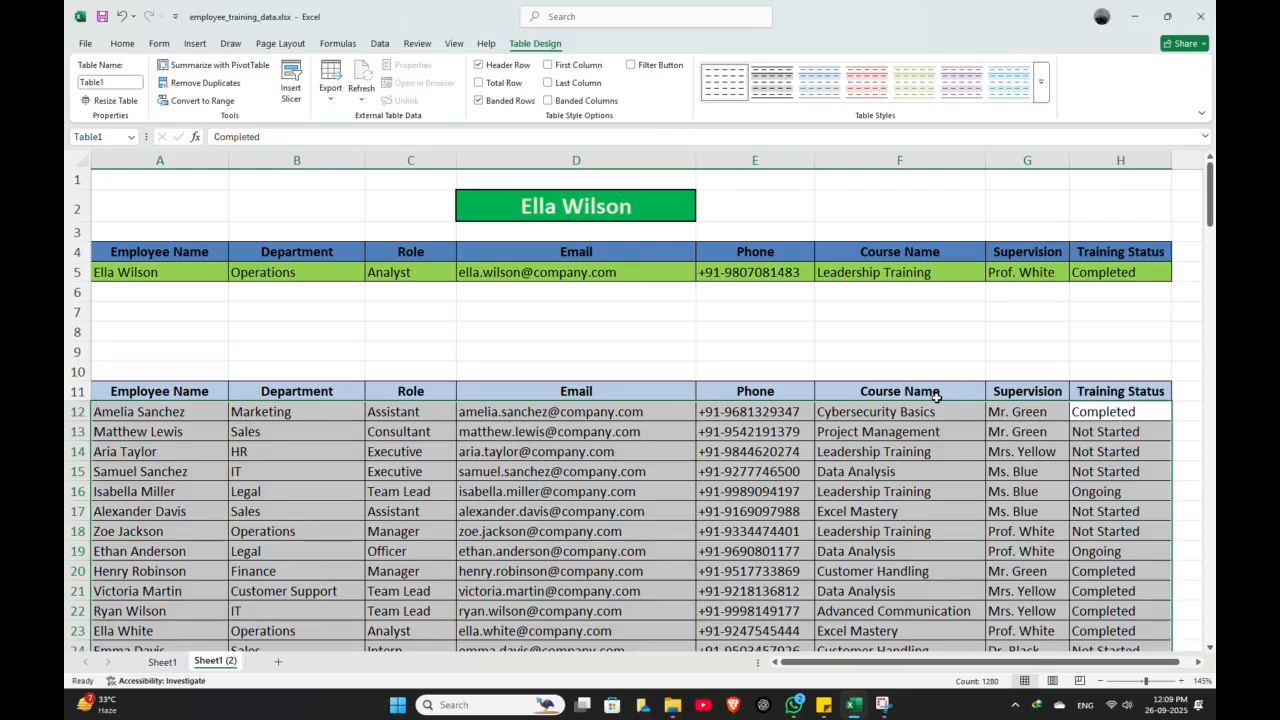
click(122, 43)
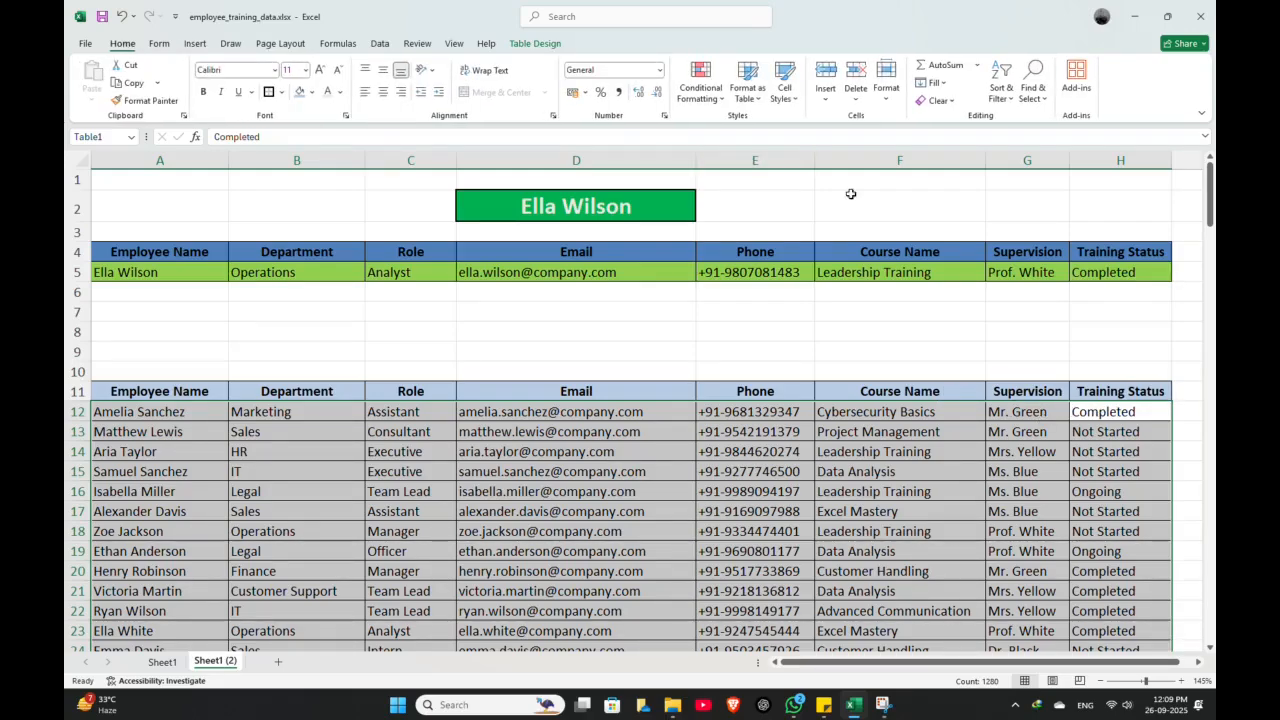
click(719, 99)
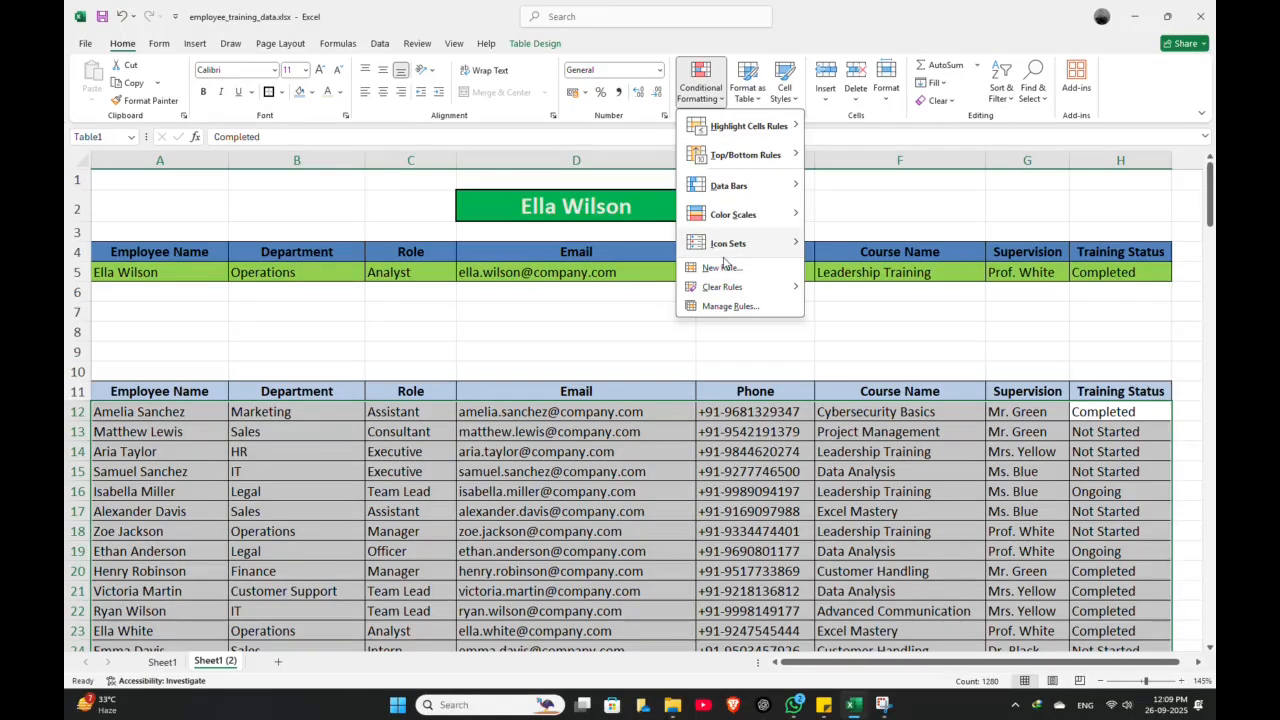
mouse_move(710, 293)
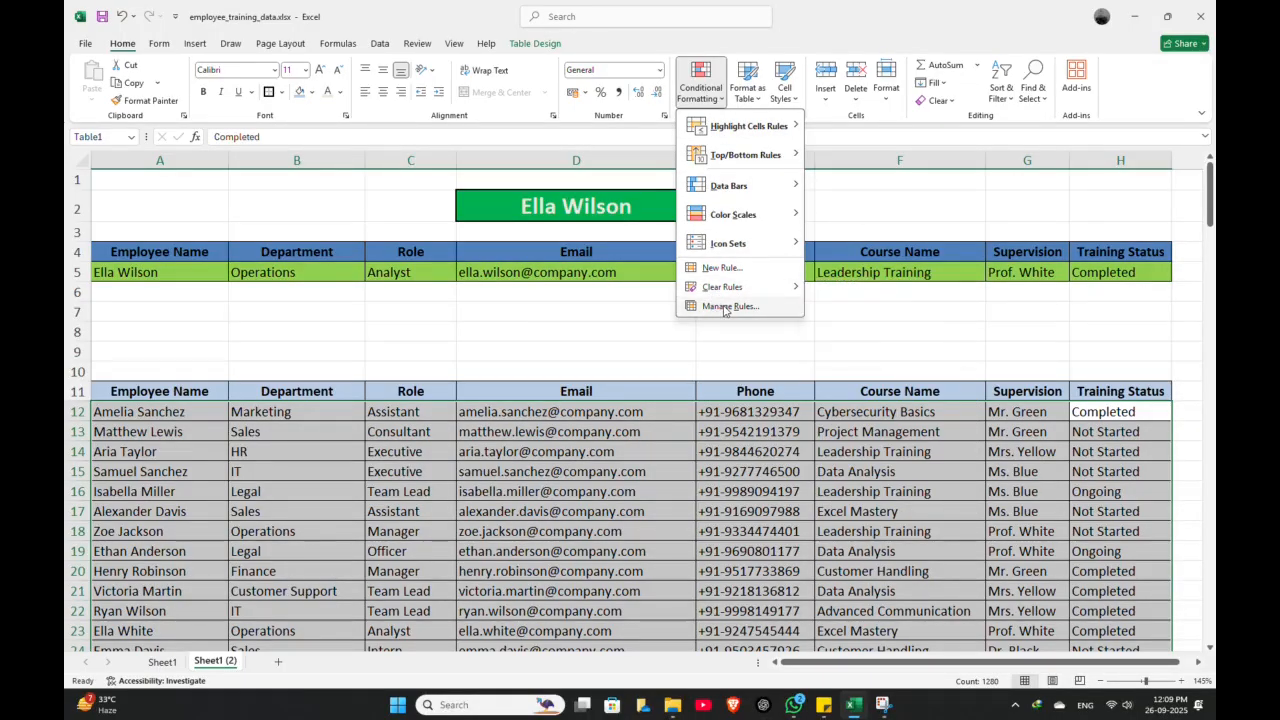
click(720, 268)
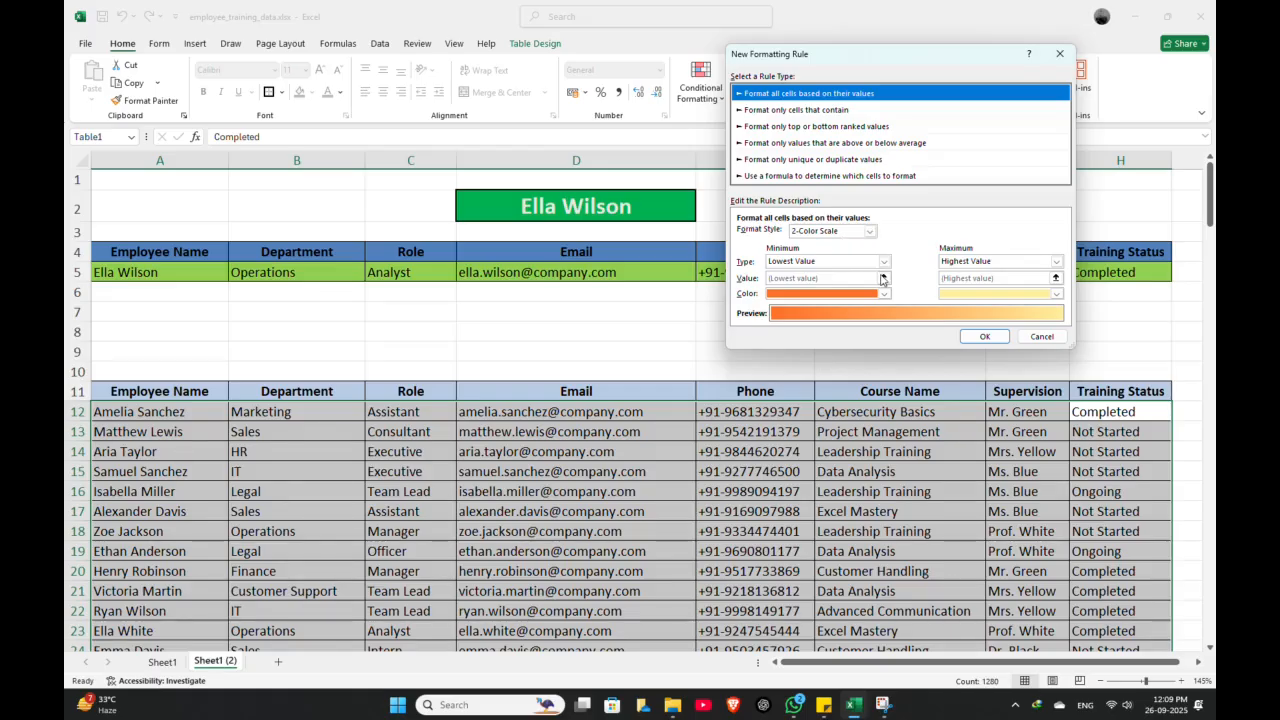
click(875, 177)
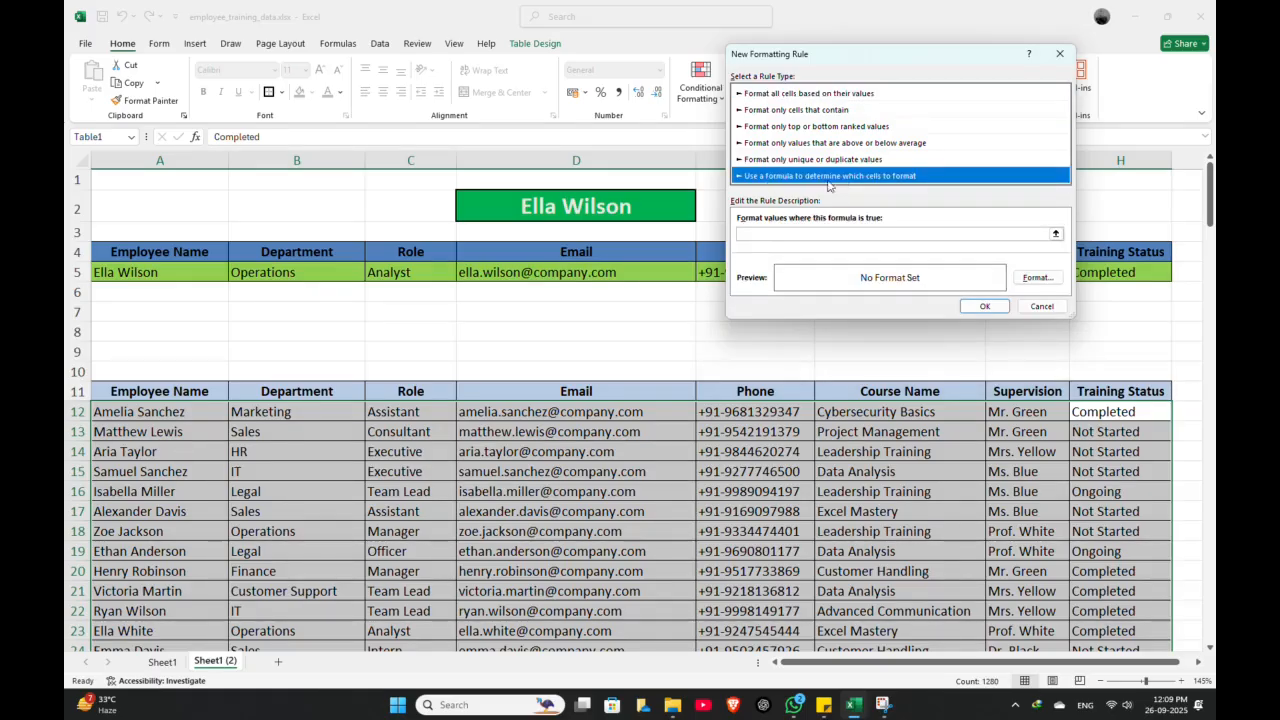
click(818, 236)
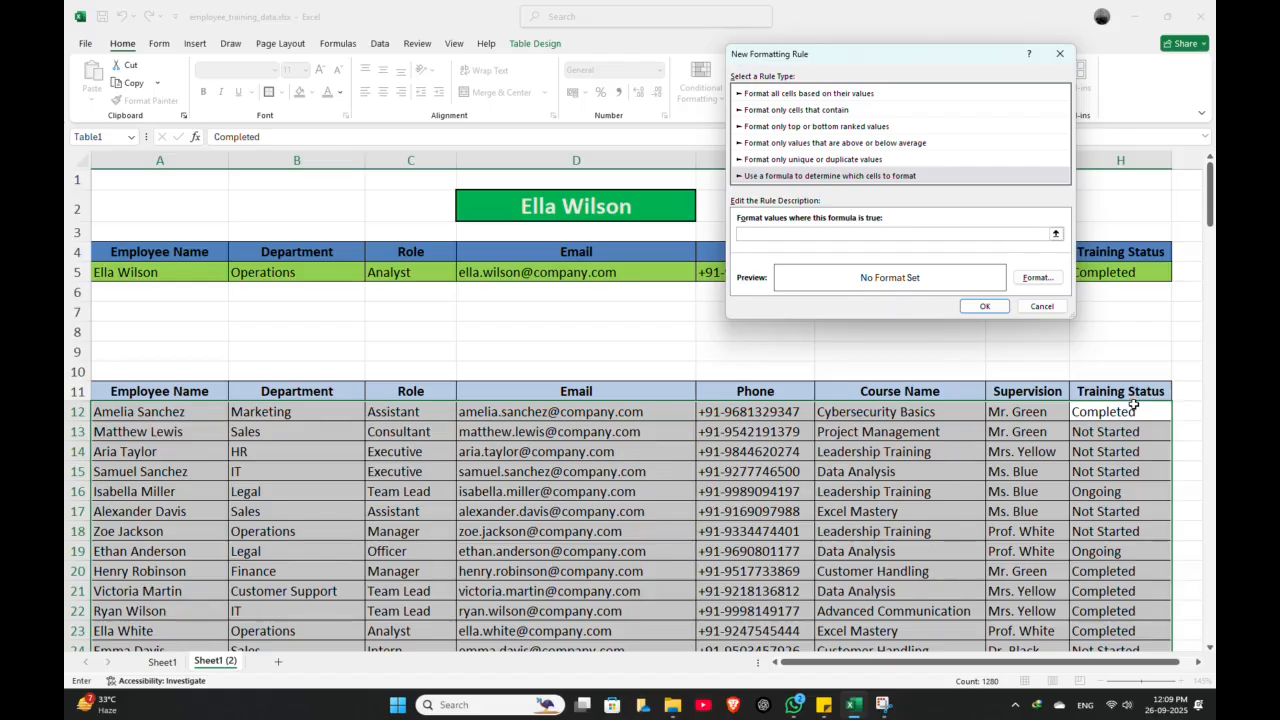
click(1133, 407)
text(="Completed)
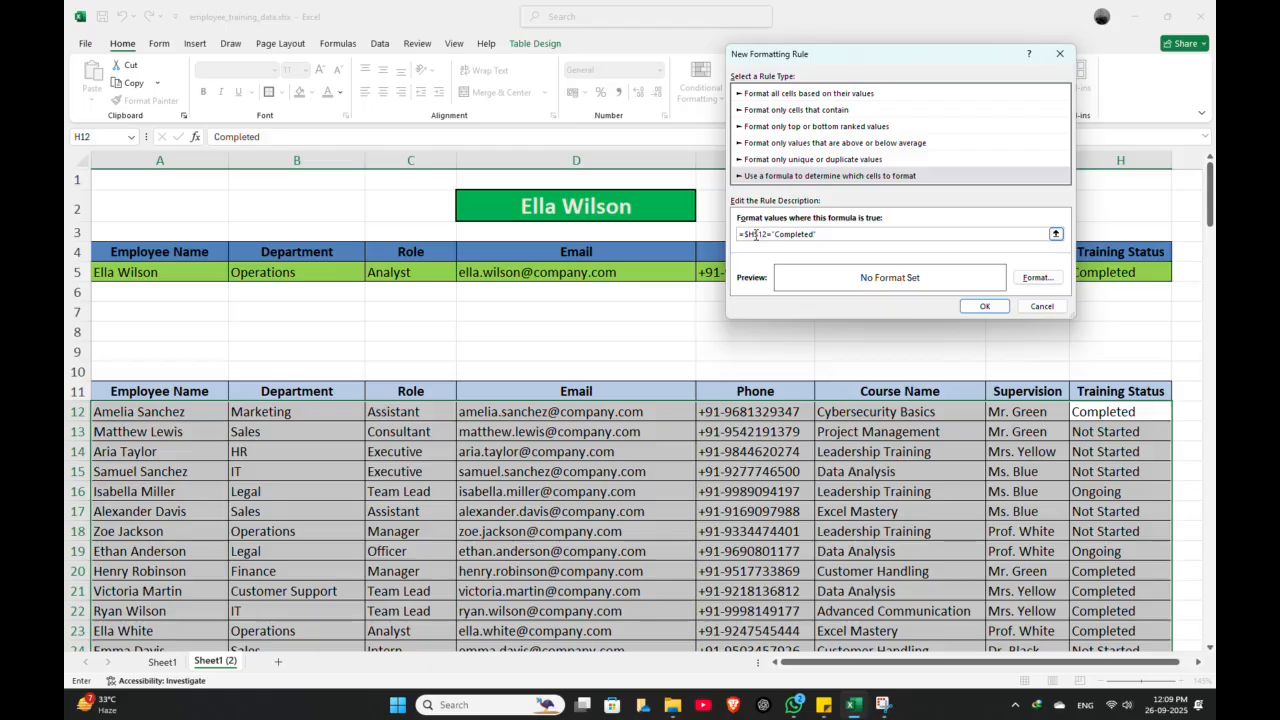
key(BackSpace)
Give the Completed rule a light green fill and apply it to the employee table rows.
click(1034, 277)
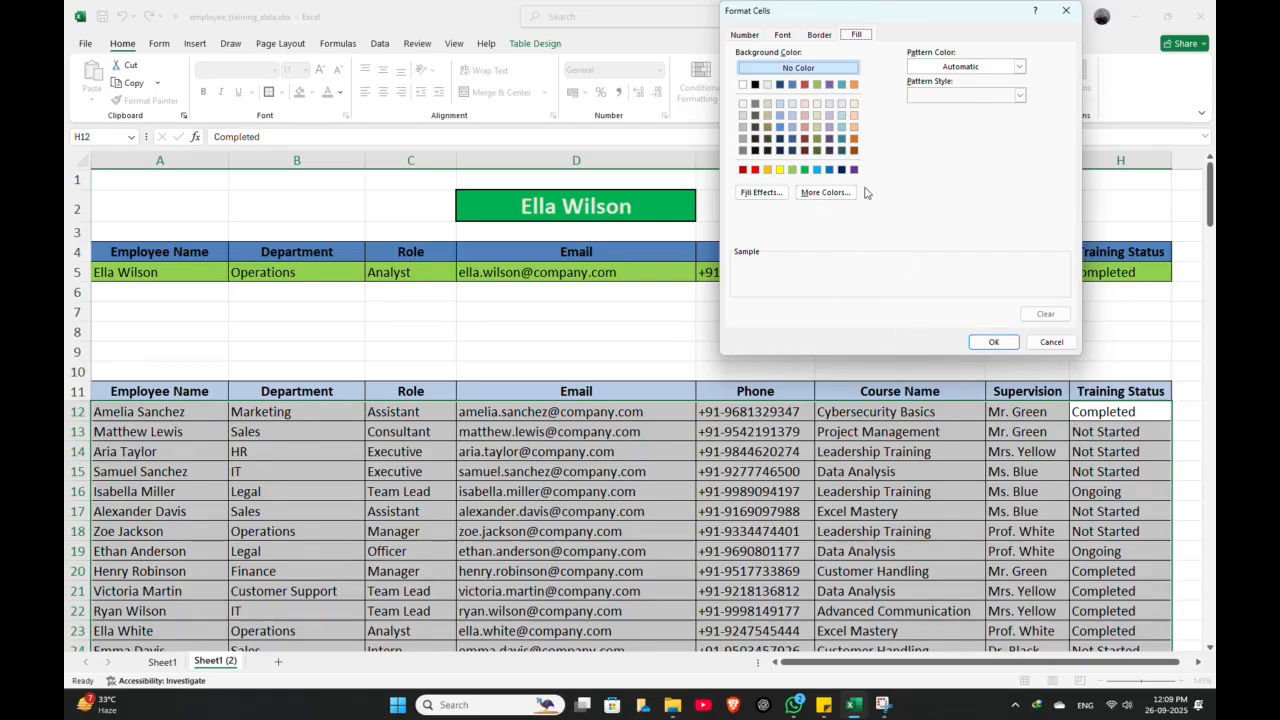
click(817, 115)
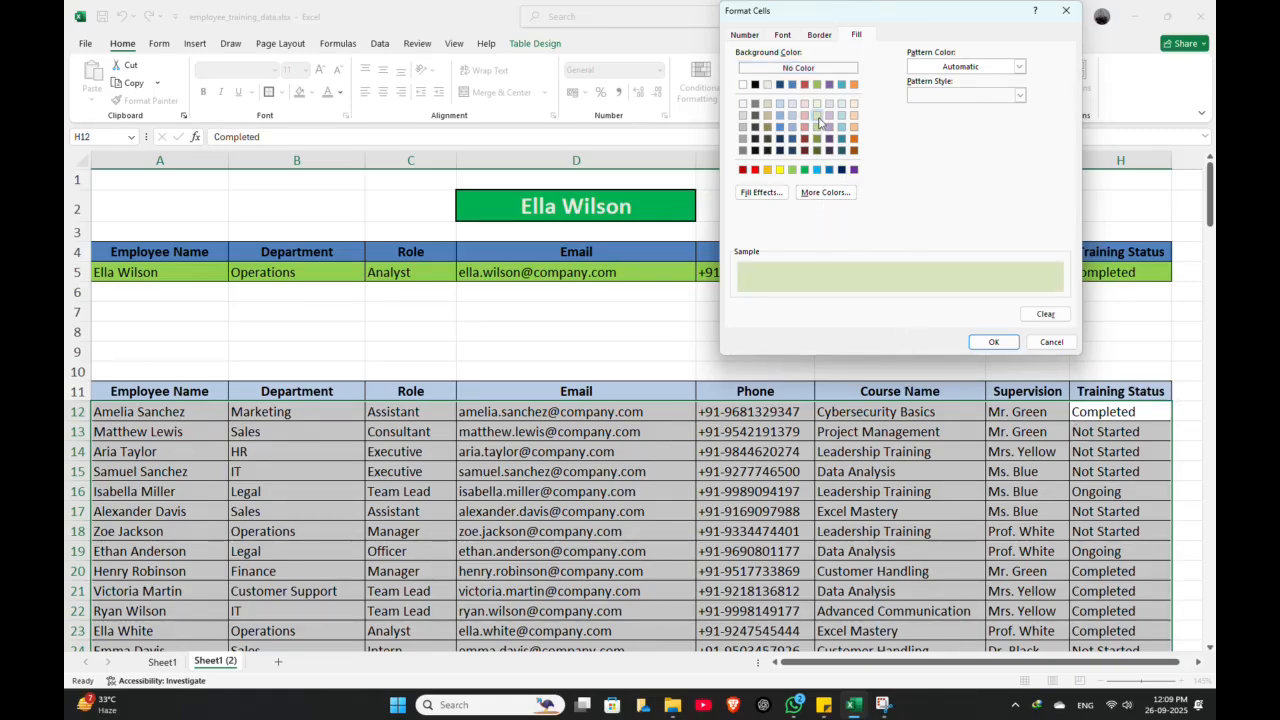
click(990, 342)
click(998, 307)
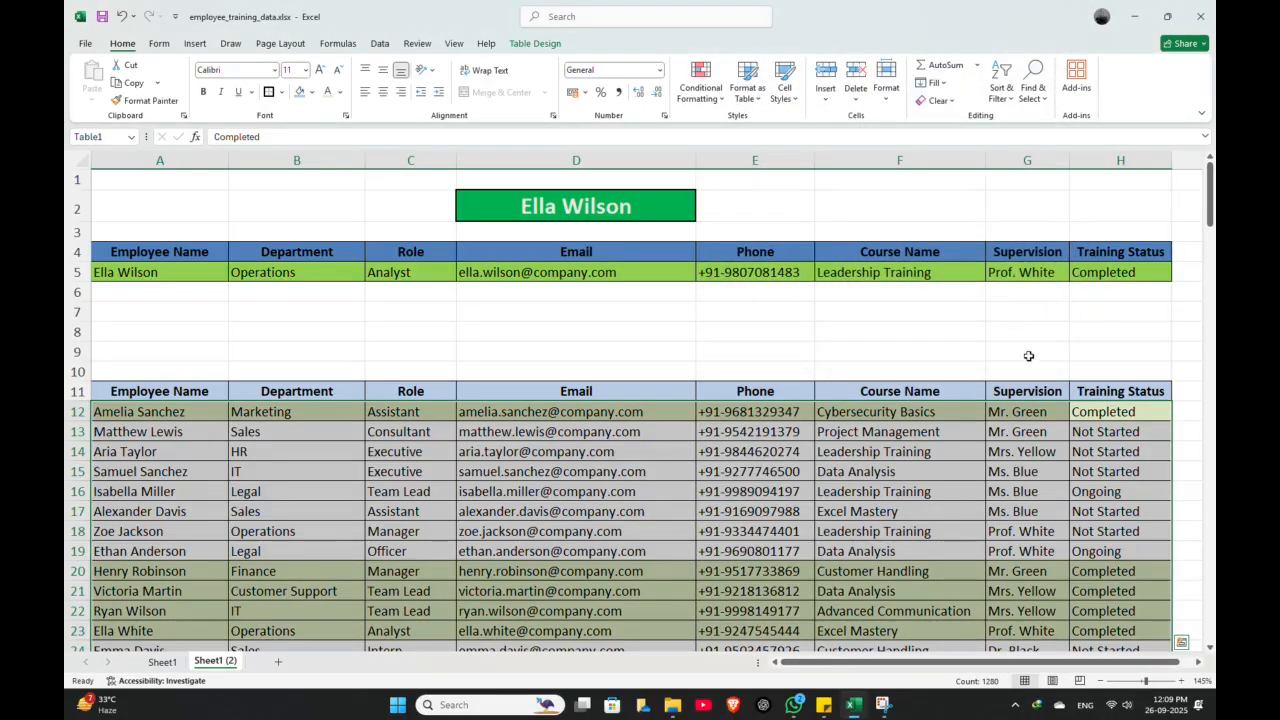
click(975, 417)
scroll(977, 425, down, 12)
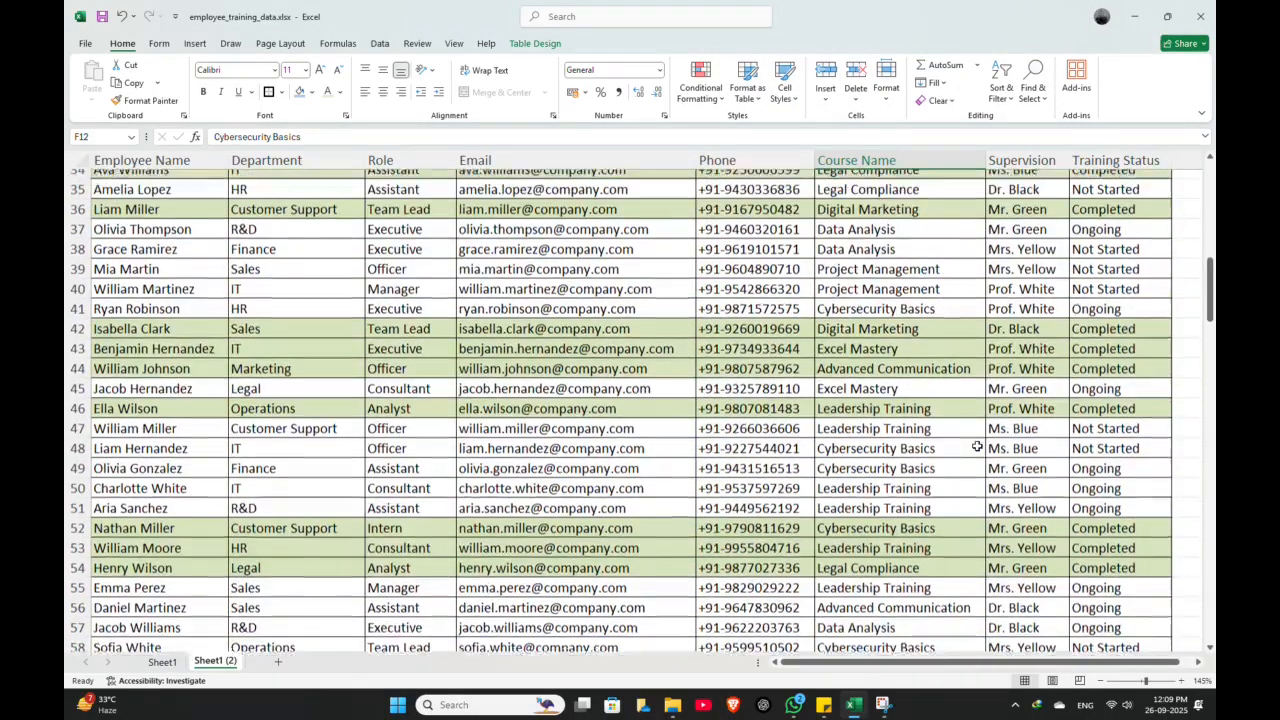
scroll(977, 440, up, 12)
Try to set up a second formula-based rule for the whole employee table data, using =$H12="Not Started" with cell H13 active.
click(1104, 437)
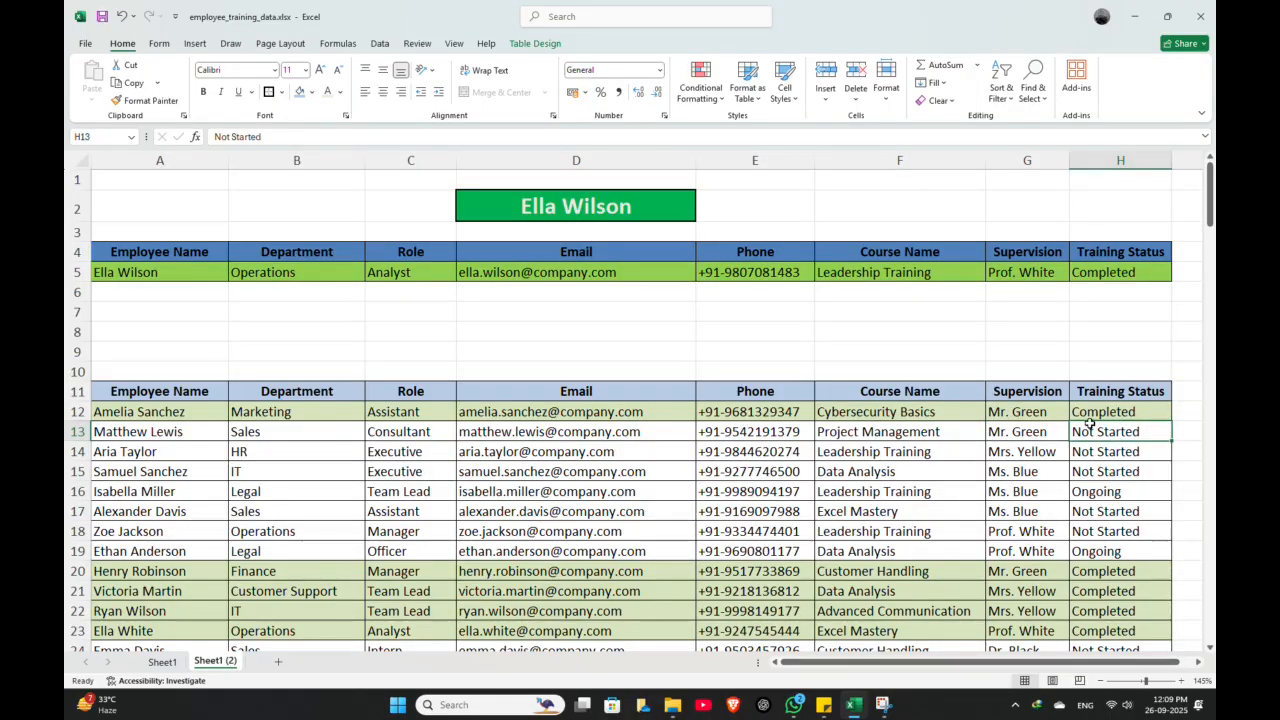
key(ctrl+a)
click(1065, 468)
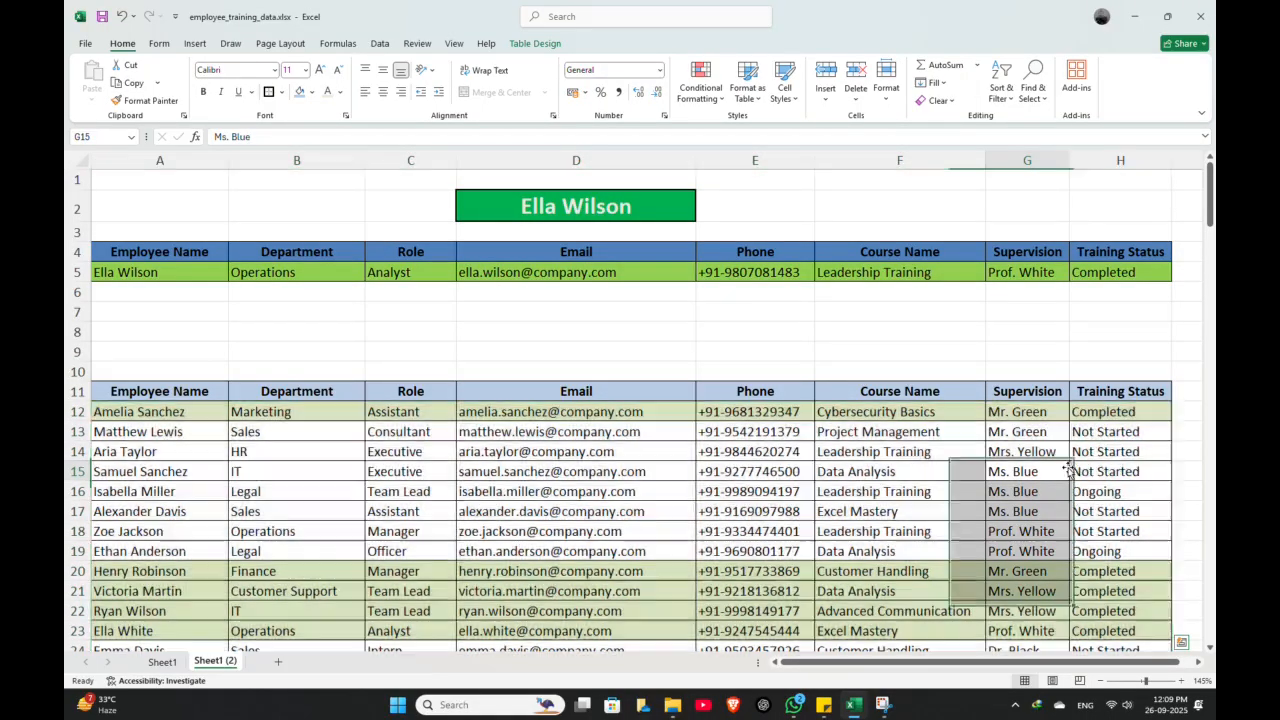
click(1114, 443)
click(1116, 437)
key(ctrl+a)
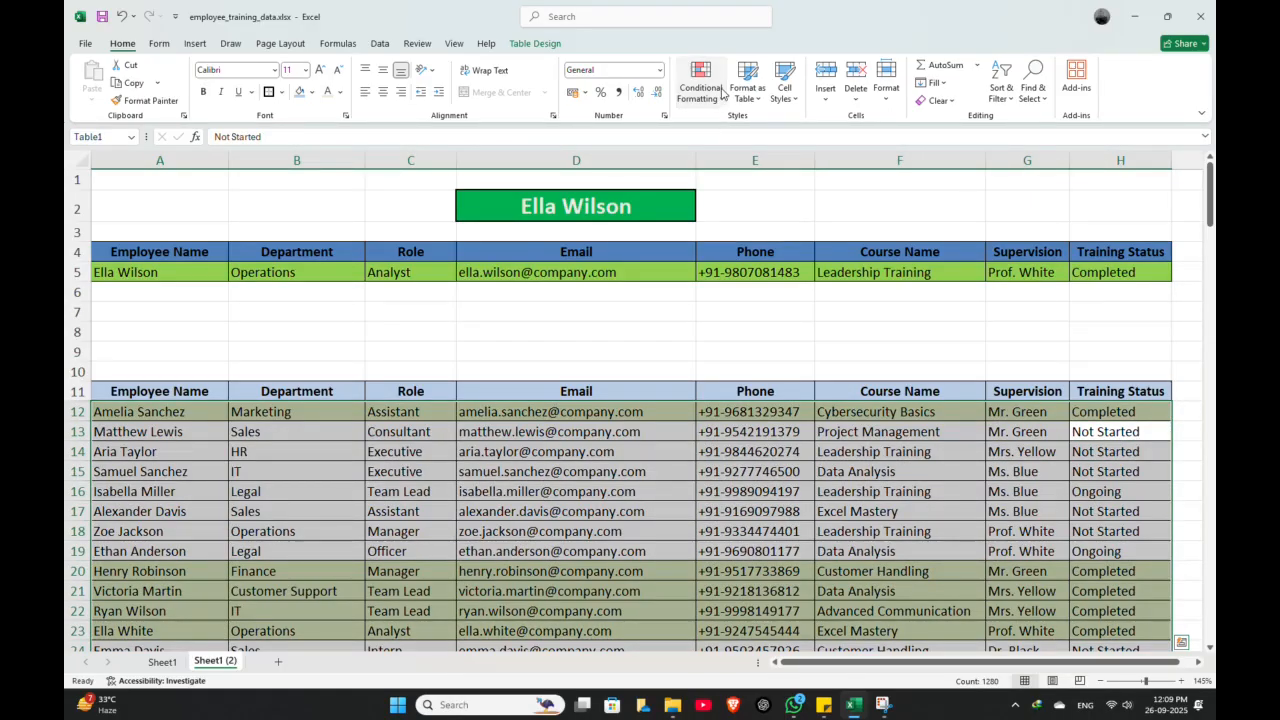
click(721, 94)
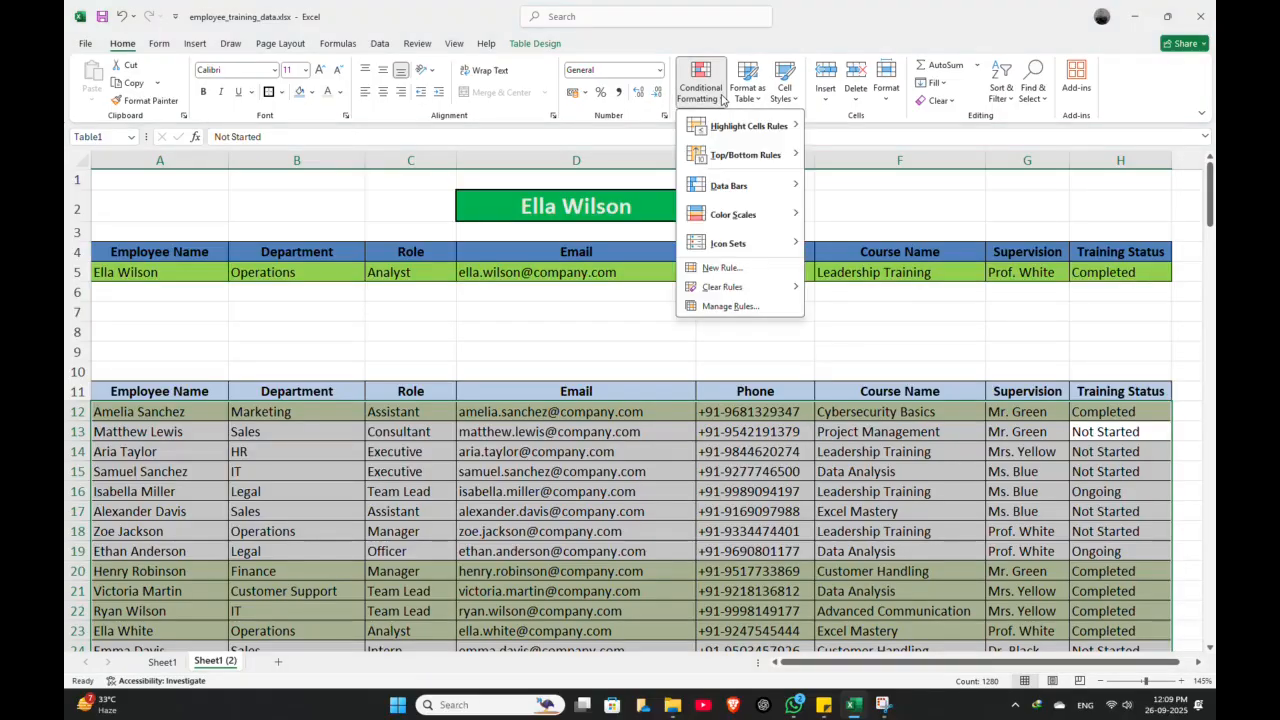
click(722, 268)
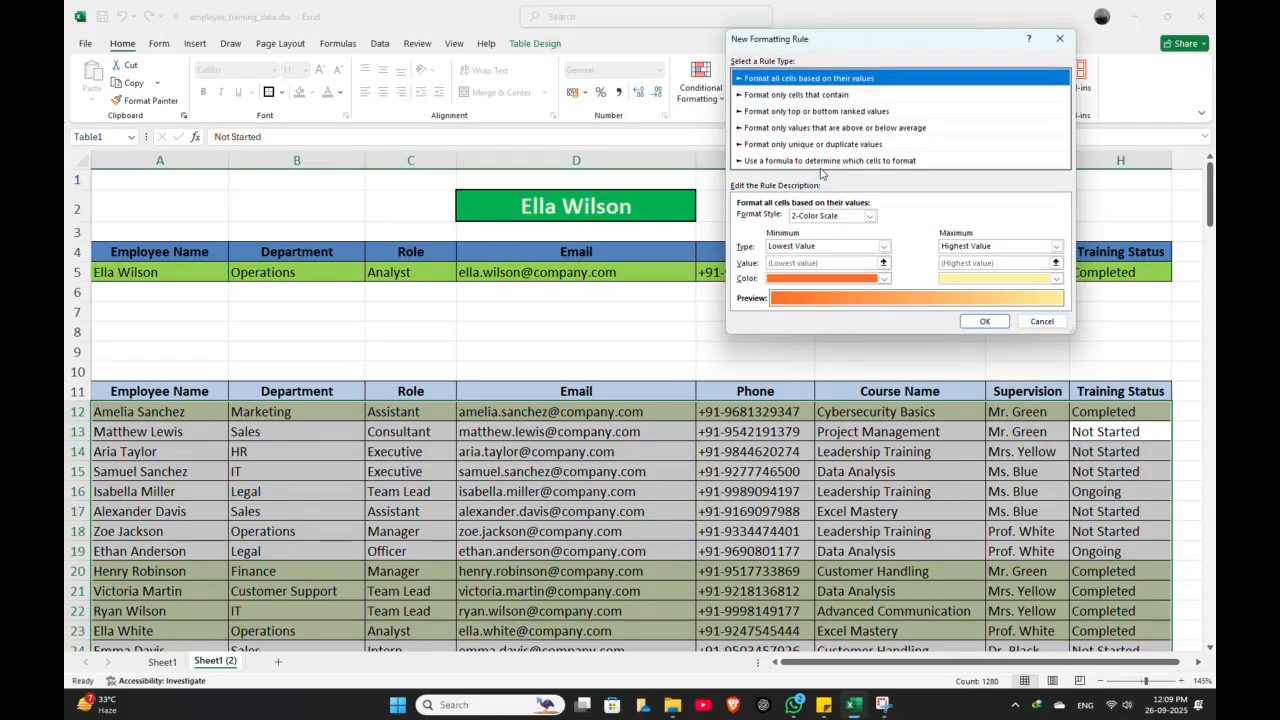
click(820, 161)
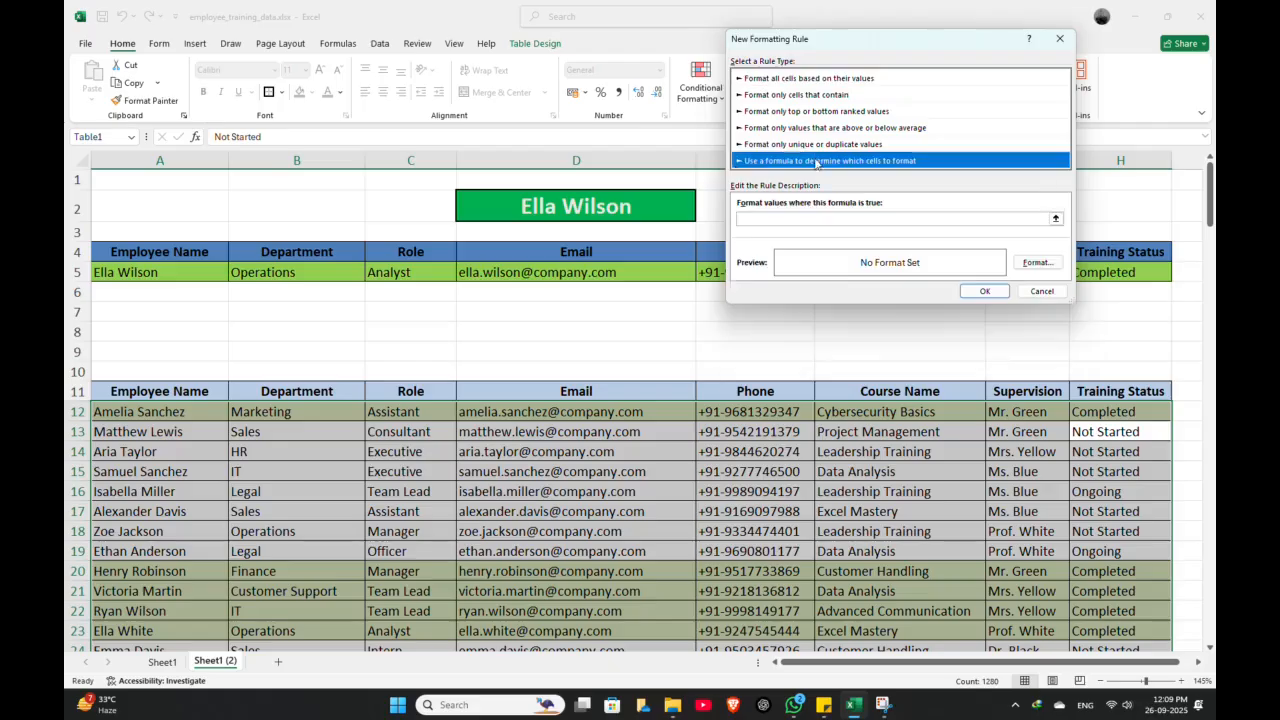
click(772, 219)
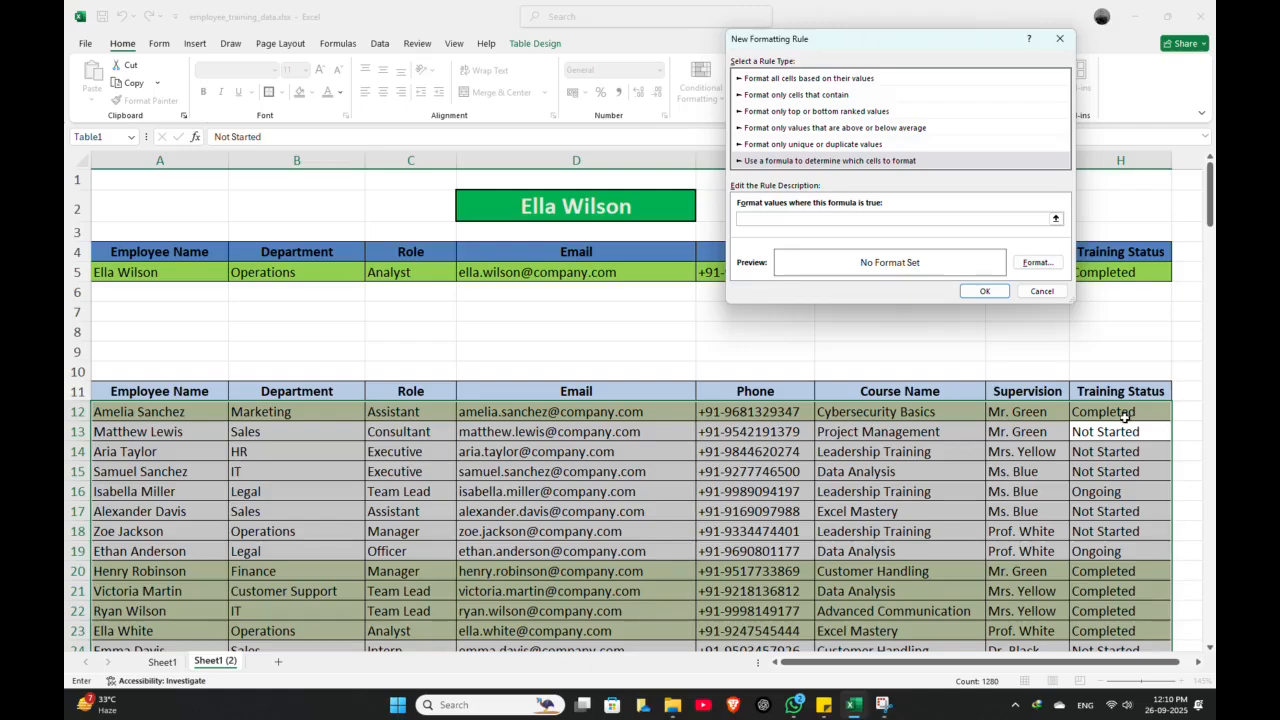
click(1125, 418)
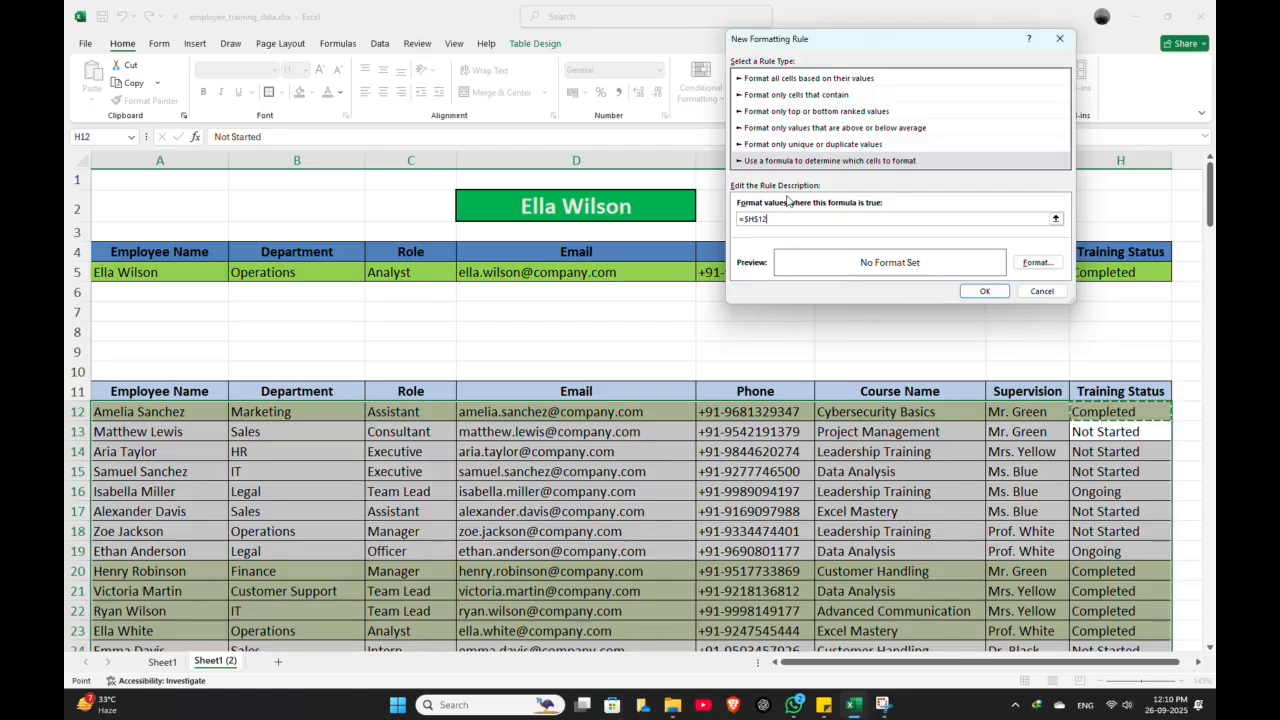
text(="Not Started)
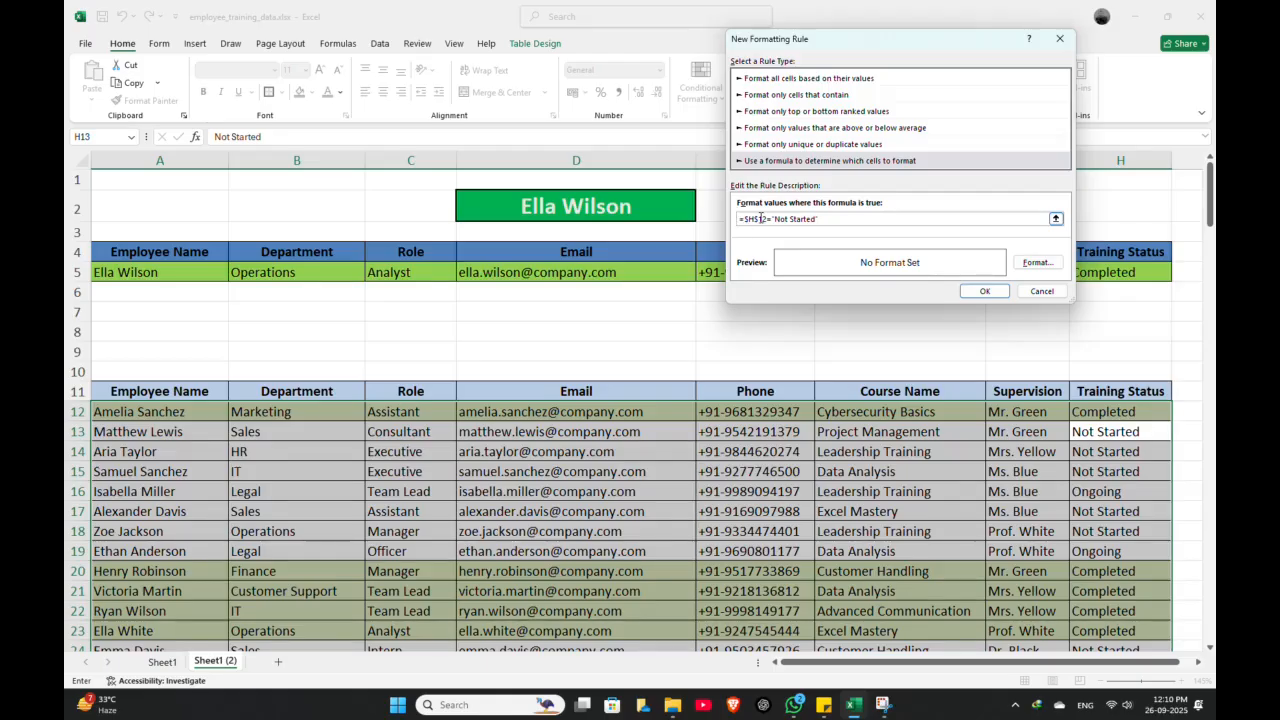
click(761, 218)
key(BackSpace)
Give the Not Started rule a light red fill and apply it to the employee table rows.
click(1038, 263)
click(804, 115)
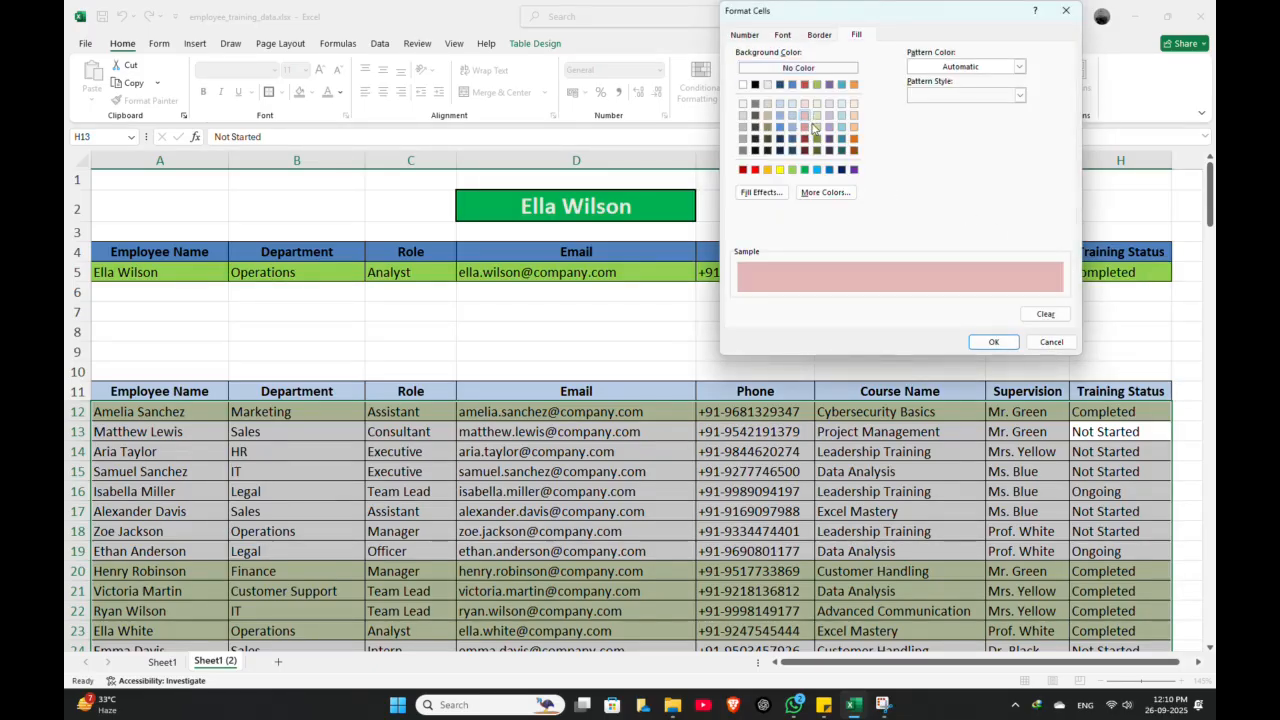
click(991, 342)
click(983, 290)
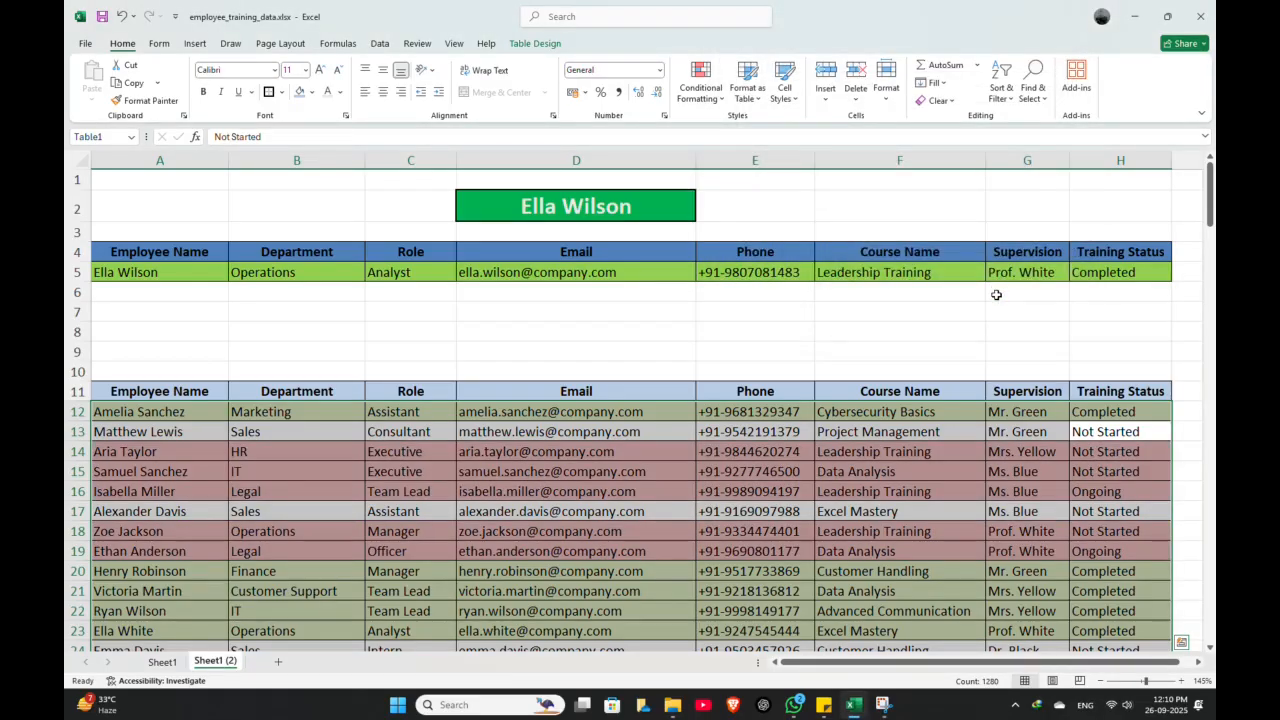
click(1043, 511)
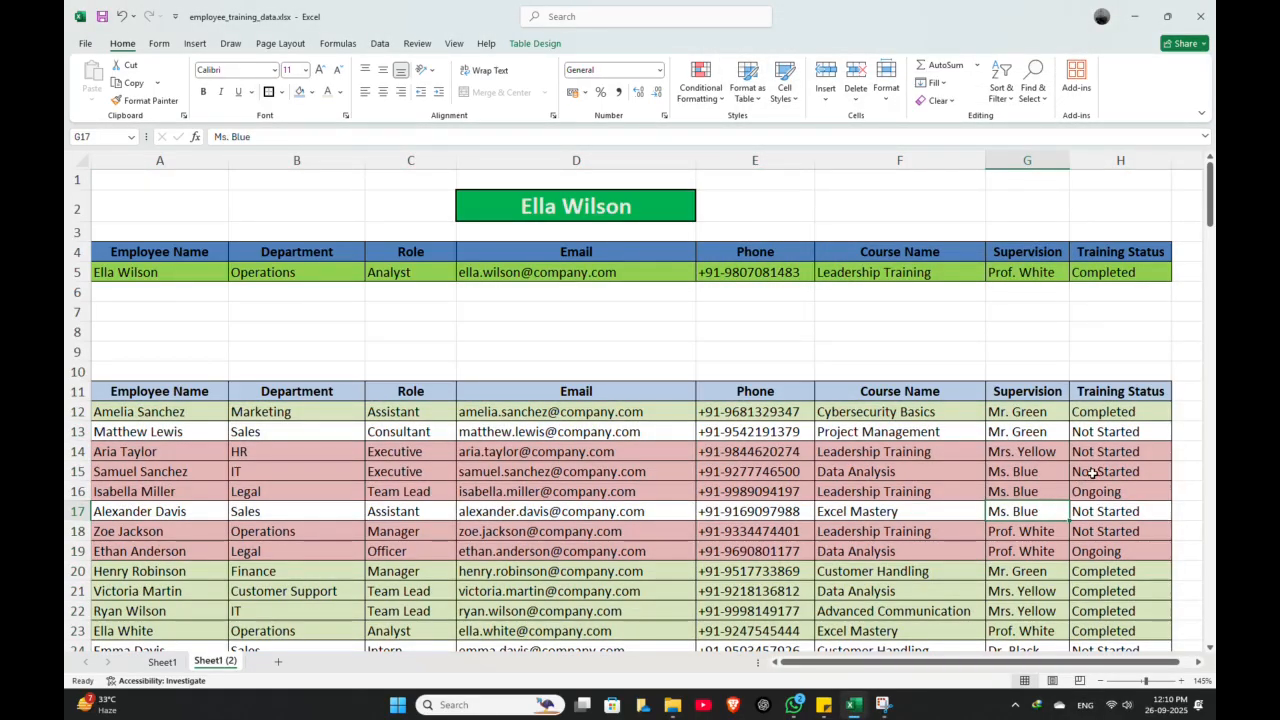
scroll(1092, 473, down, 1)
scroll(1095, 474, up, 1)
Delete the Not Started rule from the employee table's conditional formatting rules.
click(1110, 453)
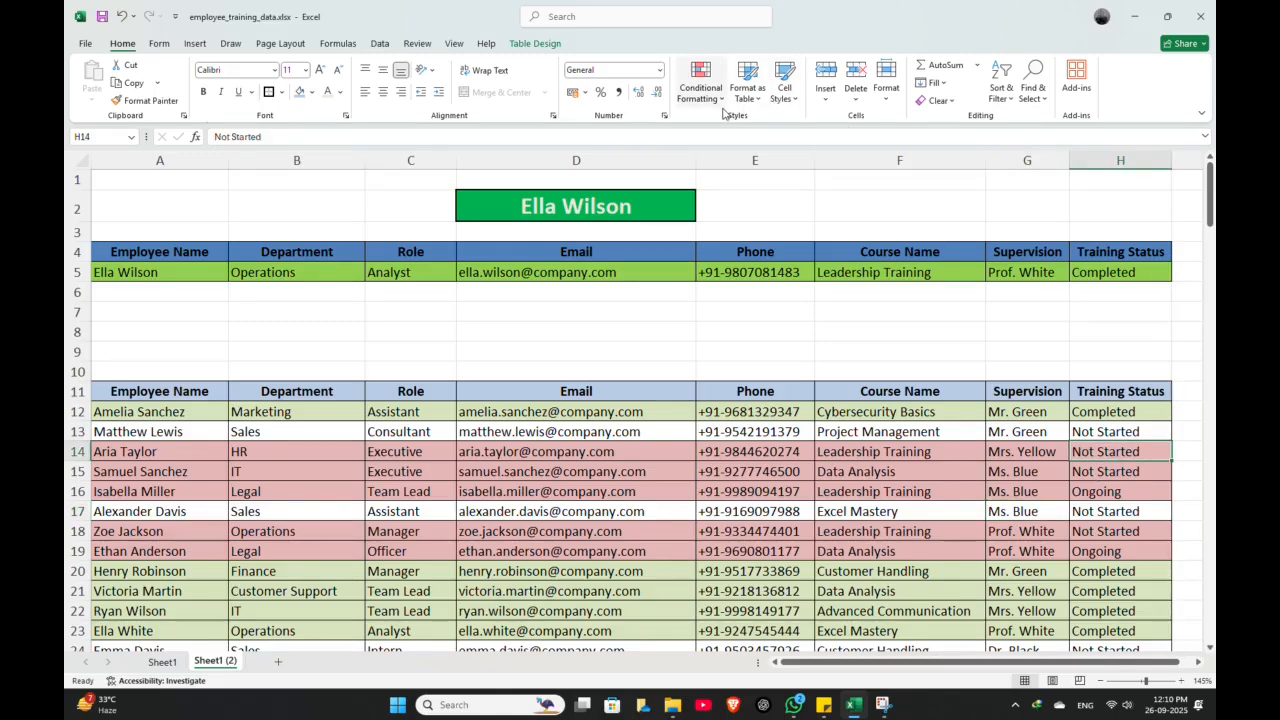
key(ctrl+a)
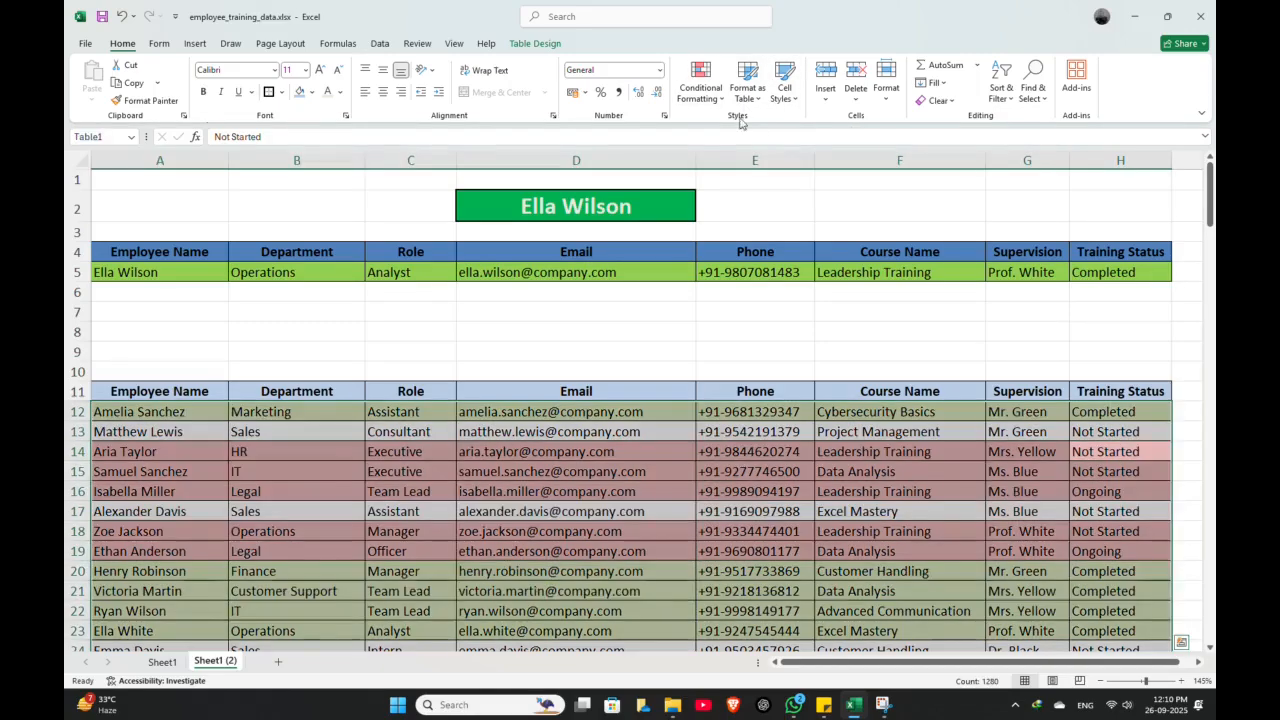
click(700, 80)
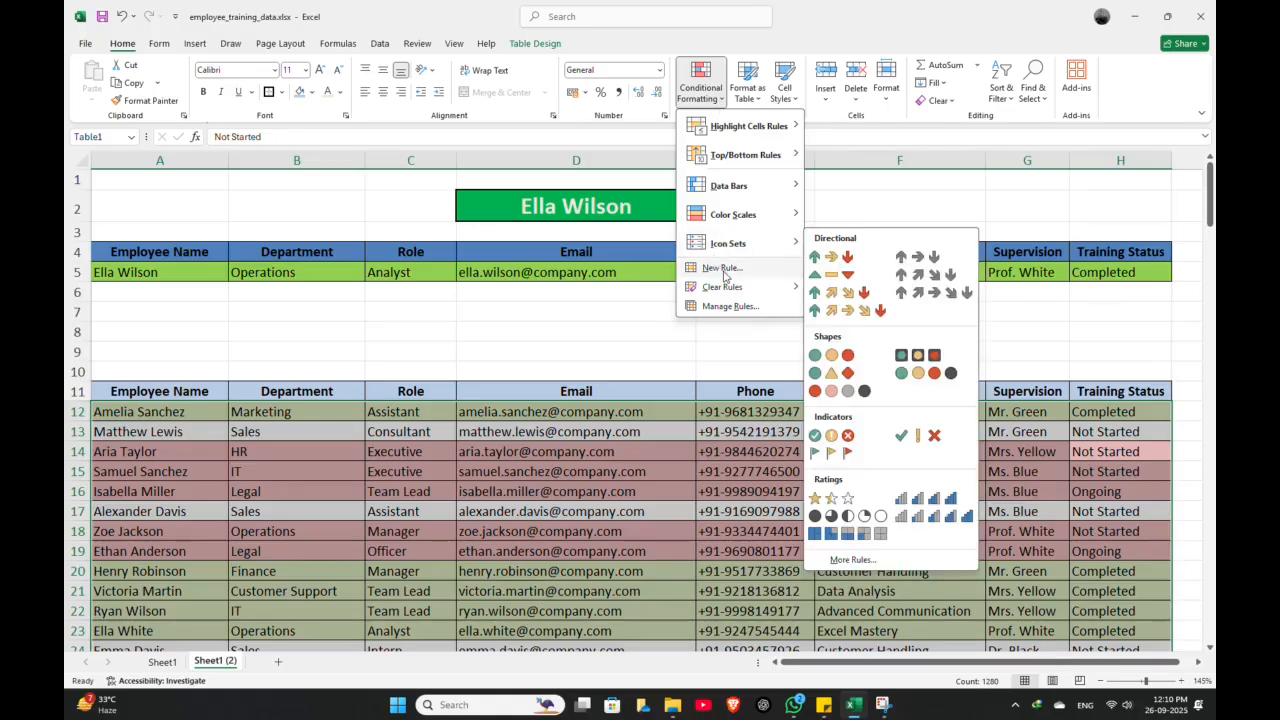
click(730, 305)
click(1149, 158)
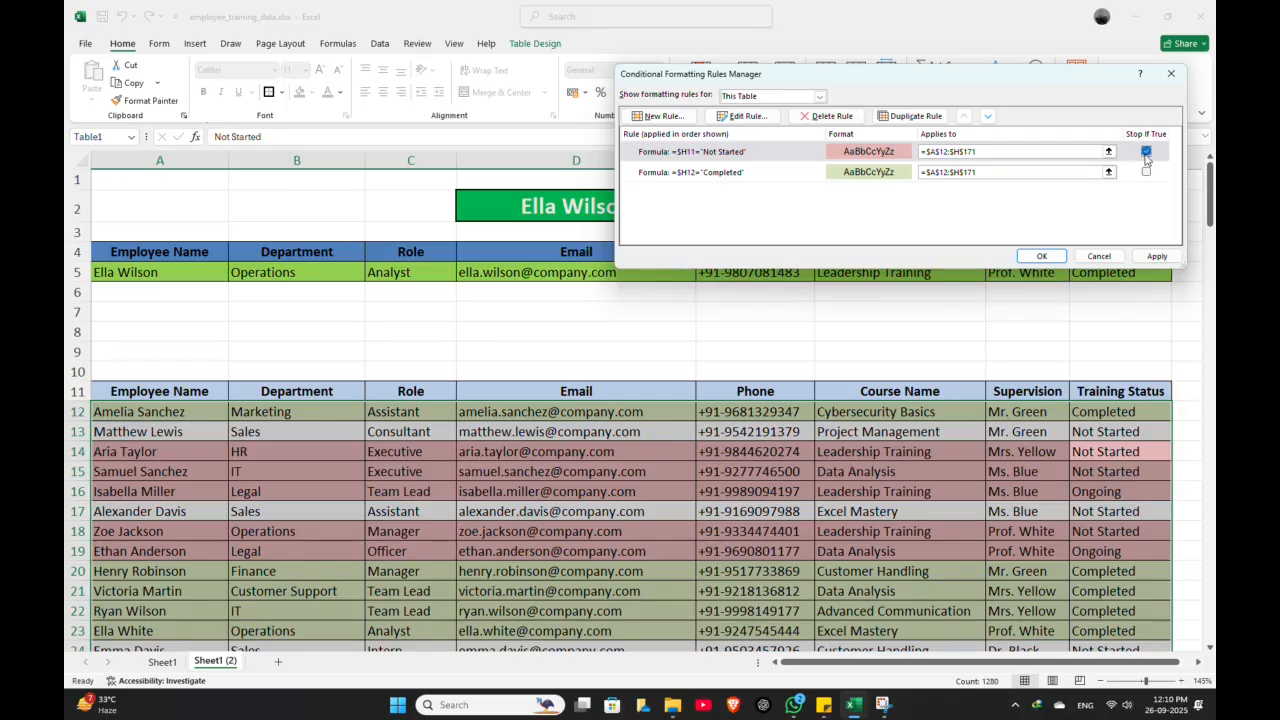
click(826, 115)
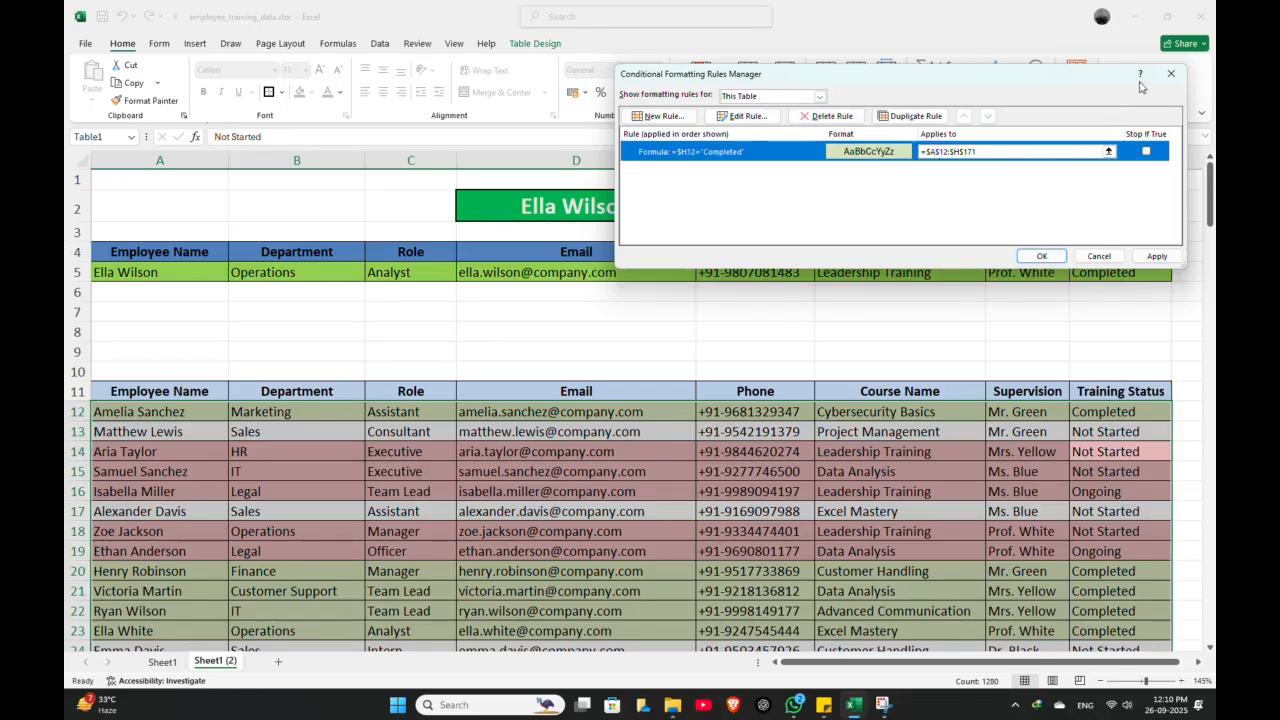
Create a formula-based conditional formatting rule for the employee table using =$H14="Not Started", with cell H14 active.
click(658, 115)
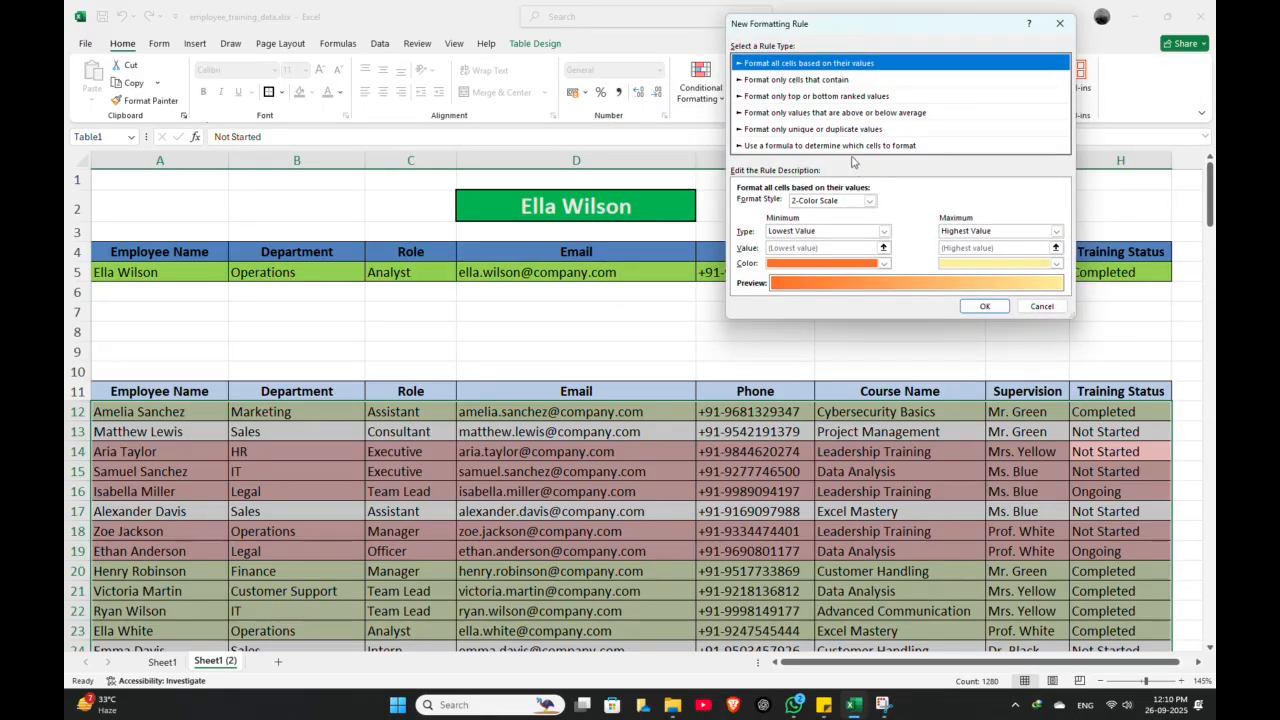
click(840, 146)
click(814, 204)
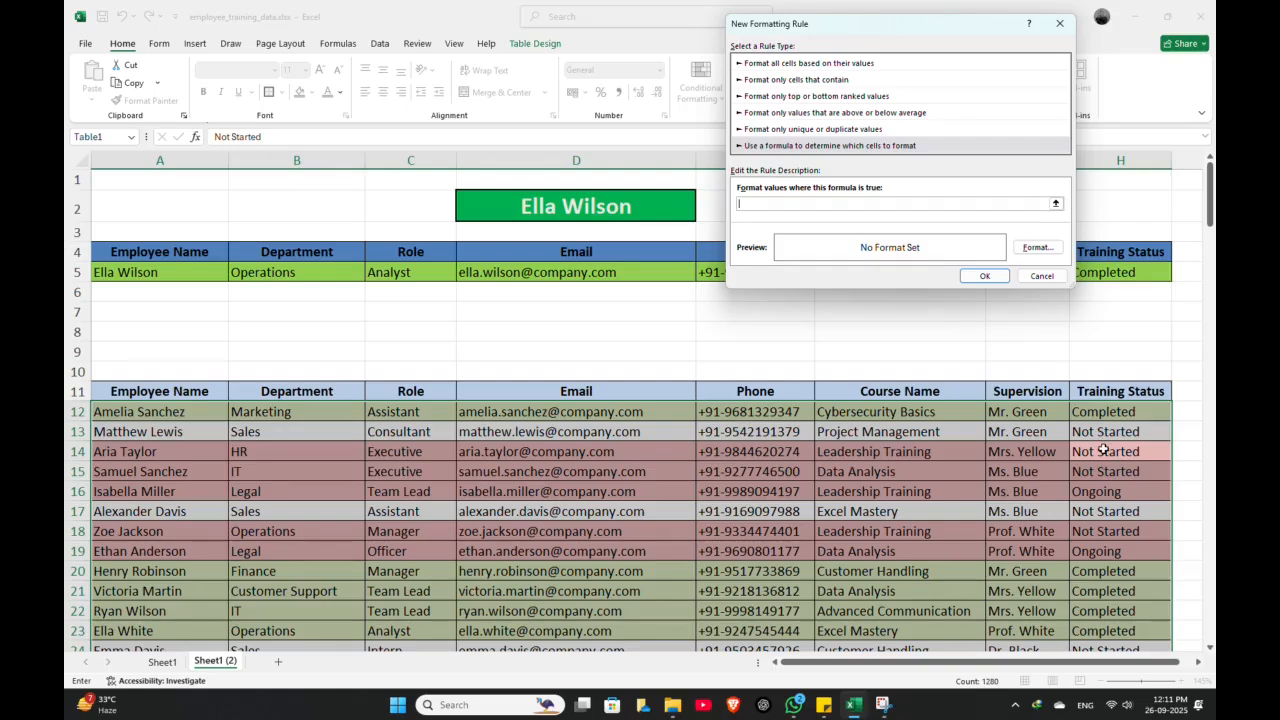
click(1103, 451)
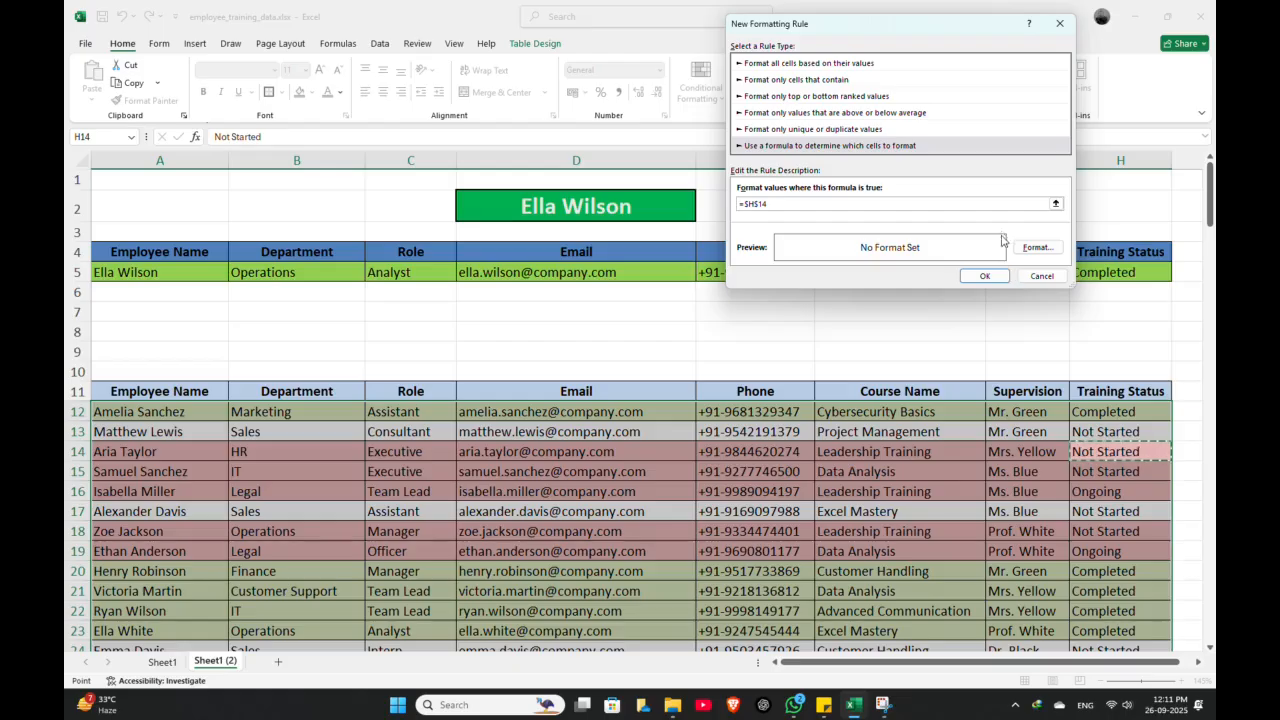
text(="Not Started)
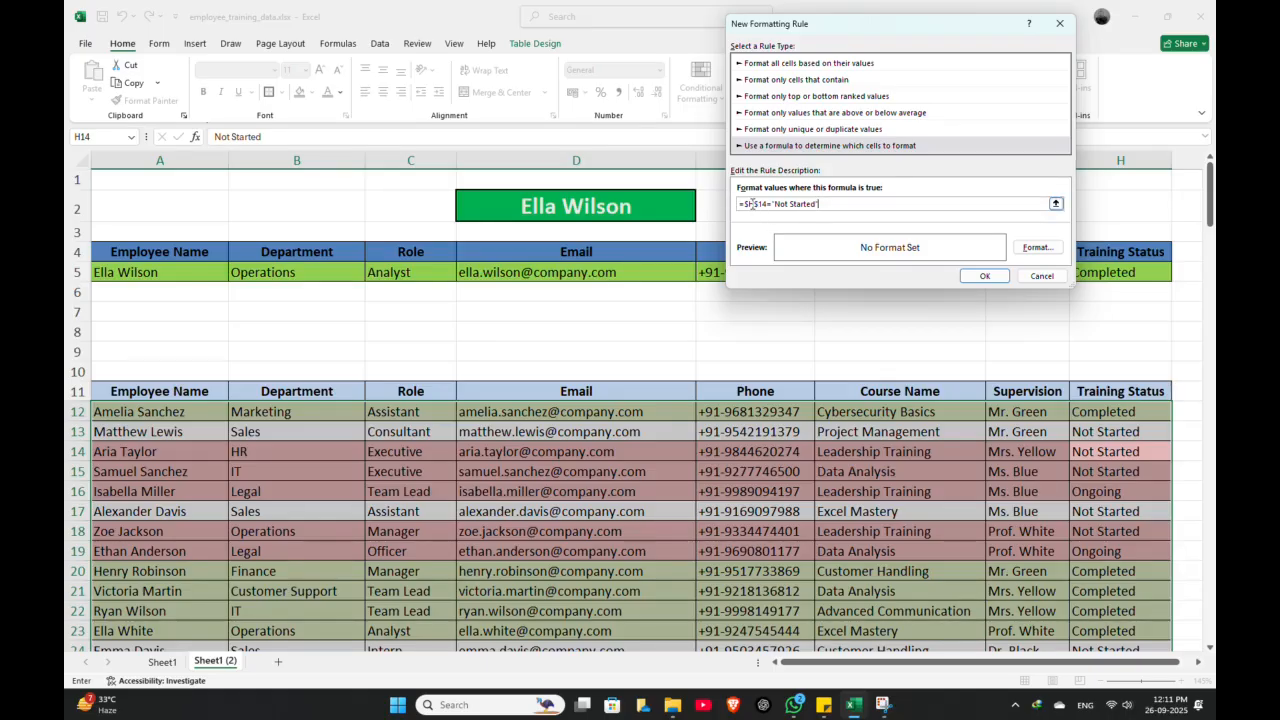
key(BackSpace)
Give the new Not Started rule a light red fill and apply it to the employee table rows.
click(1037, 247)
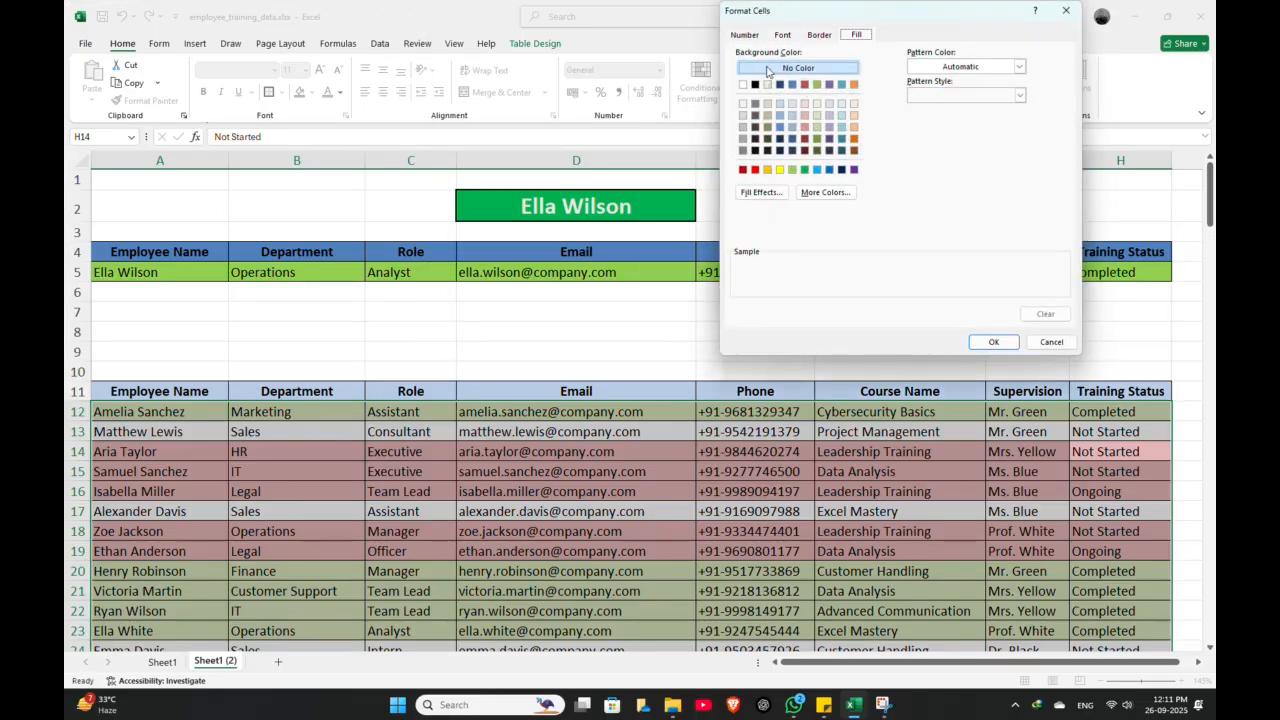
click(805, 115)
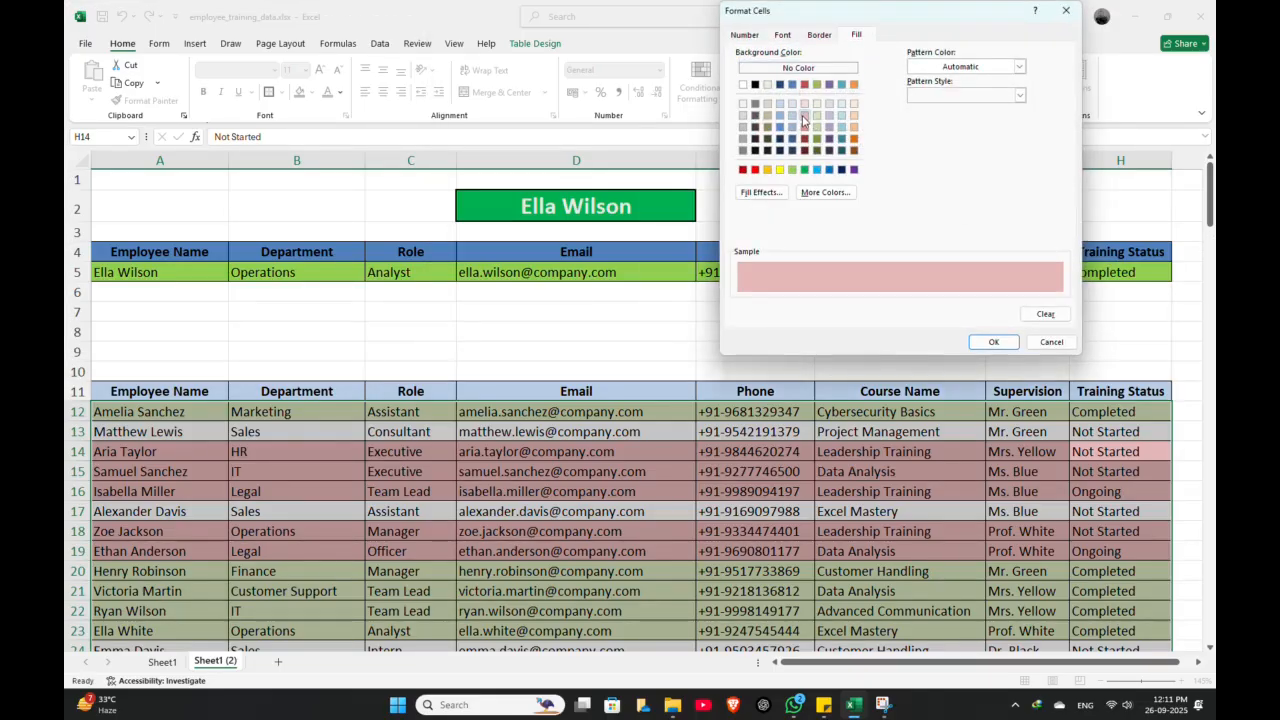
click(993, 342)
click(988, 283)
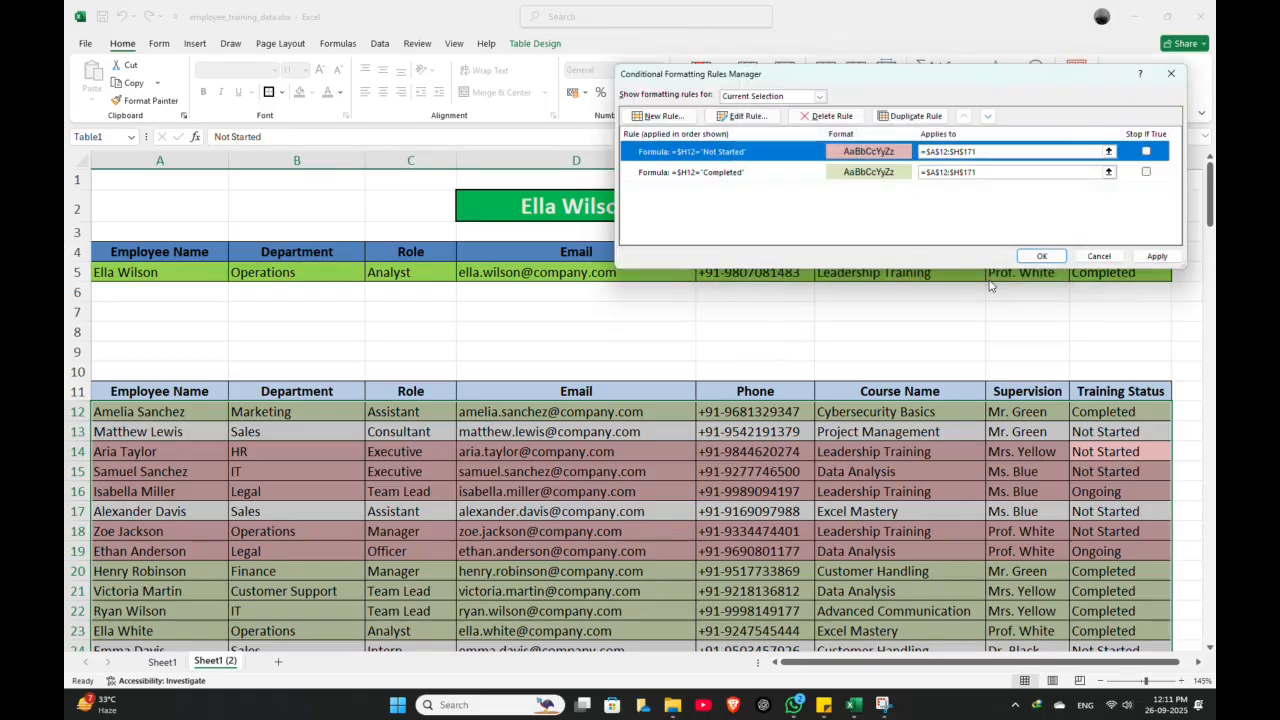
click(1045, 258)
click(975, 411)
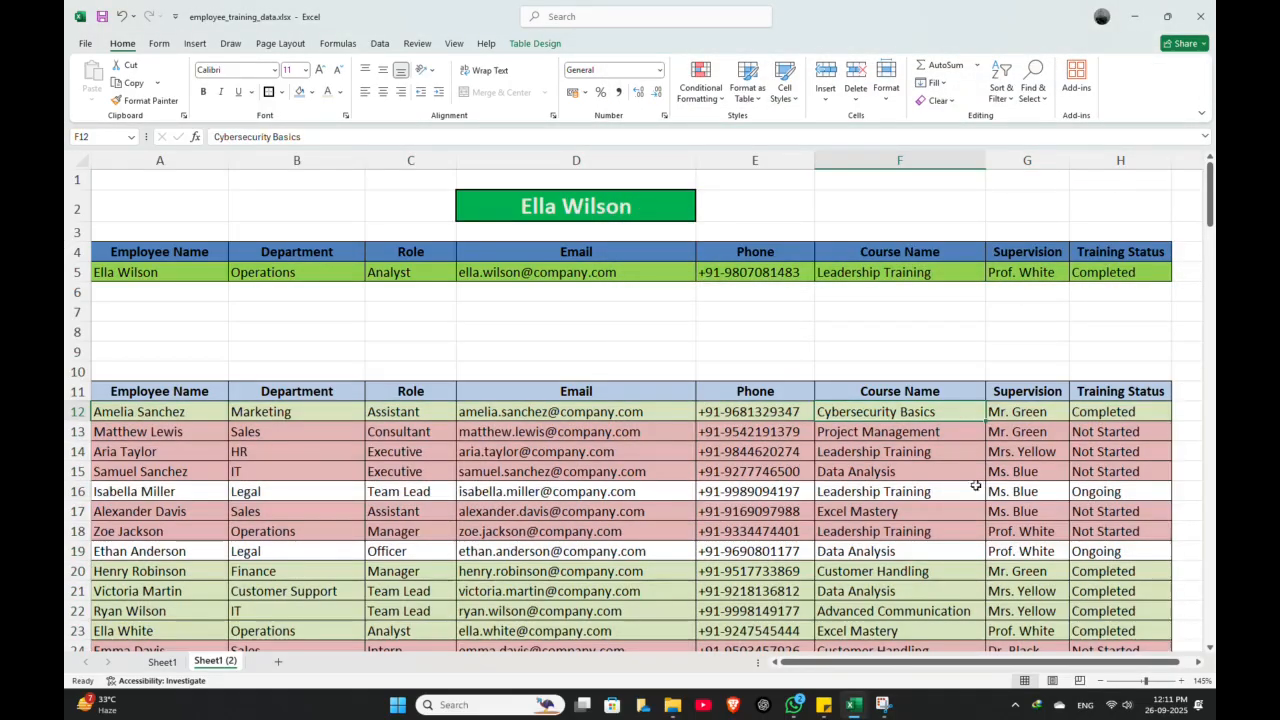
scroll(975, 411, down, 5)
scroll(1050, 405, up, 5)
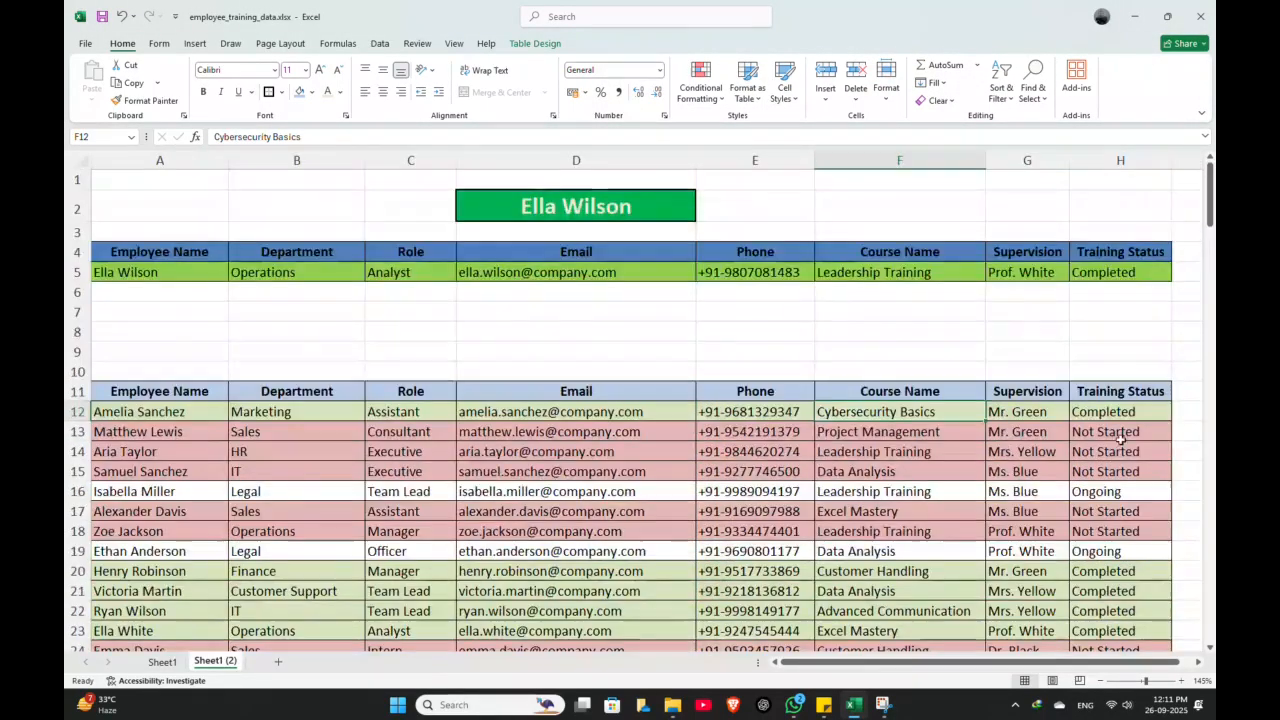
Start a third formula-based conditional formatting rule for the whole employee table data, with cell H16 active.
click(1118, 436)
scroll(1098, 467, down, 3)
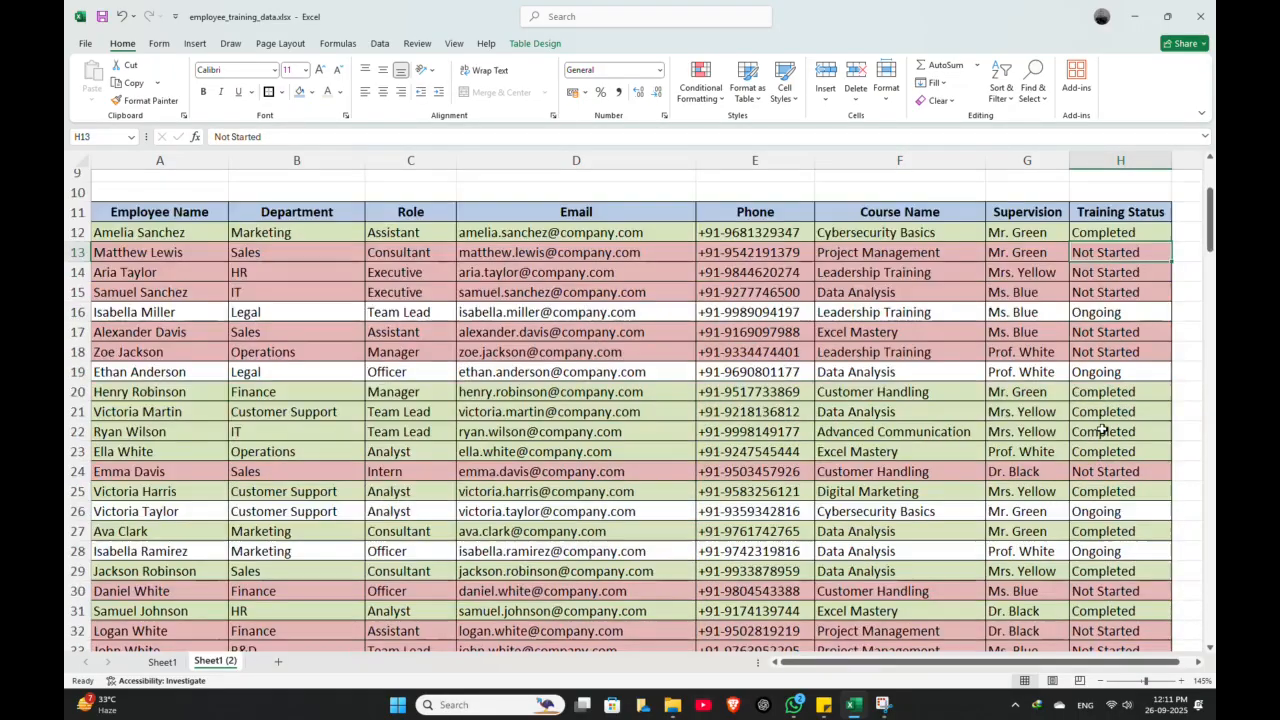
click(1118, 313)
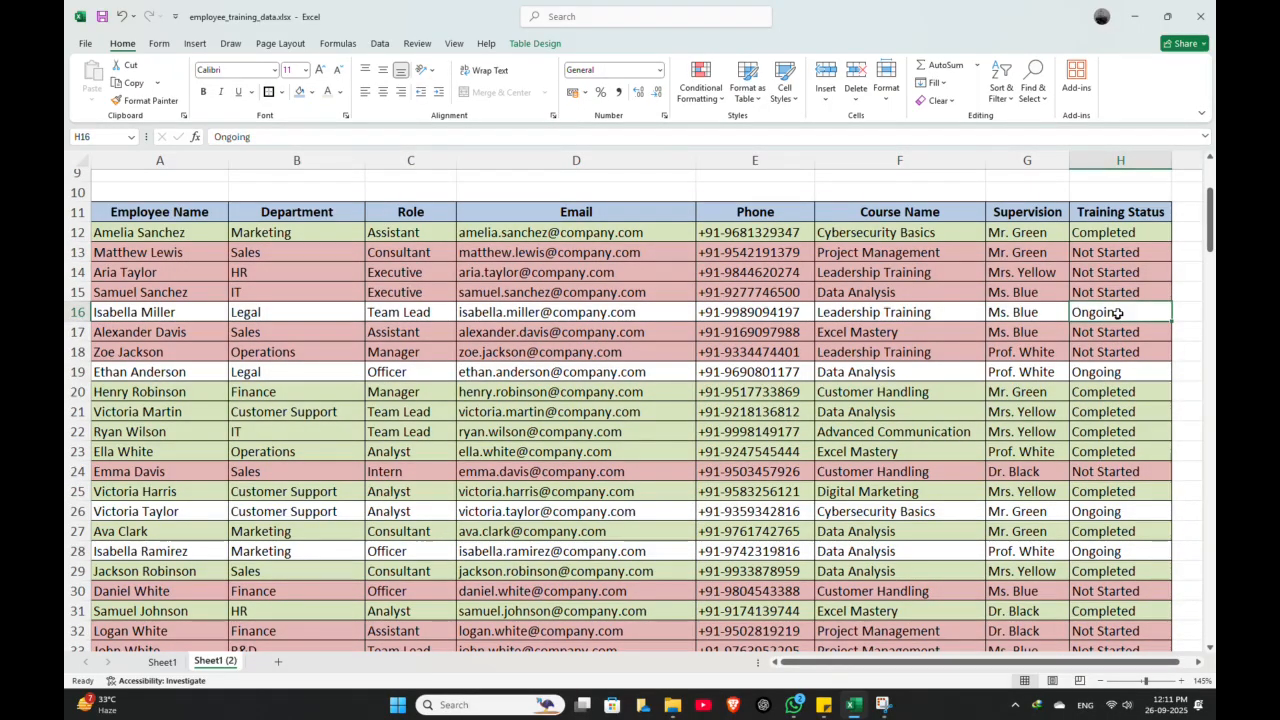
key(ctrl+a)
click(700, 82)
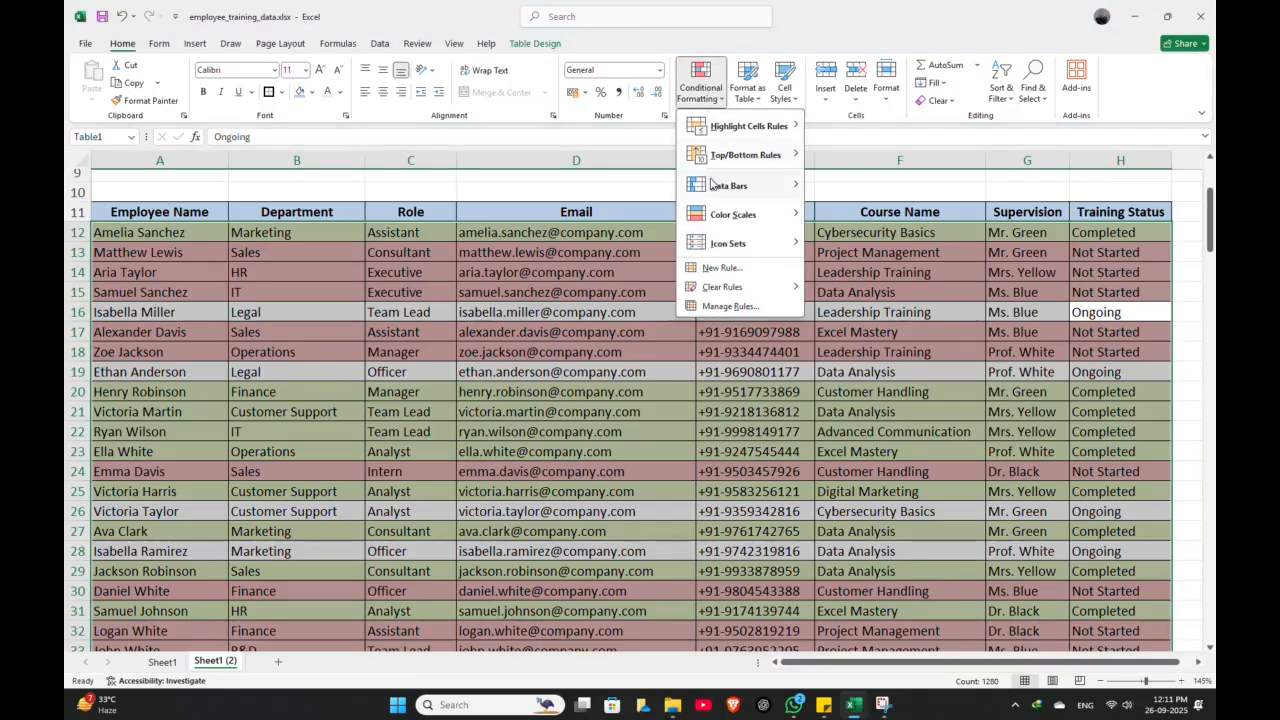
click(722, 268)
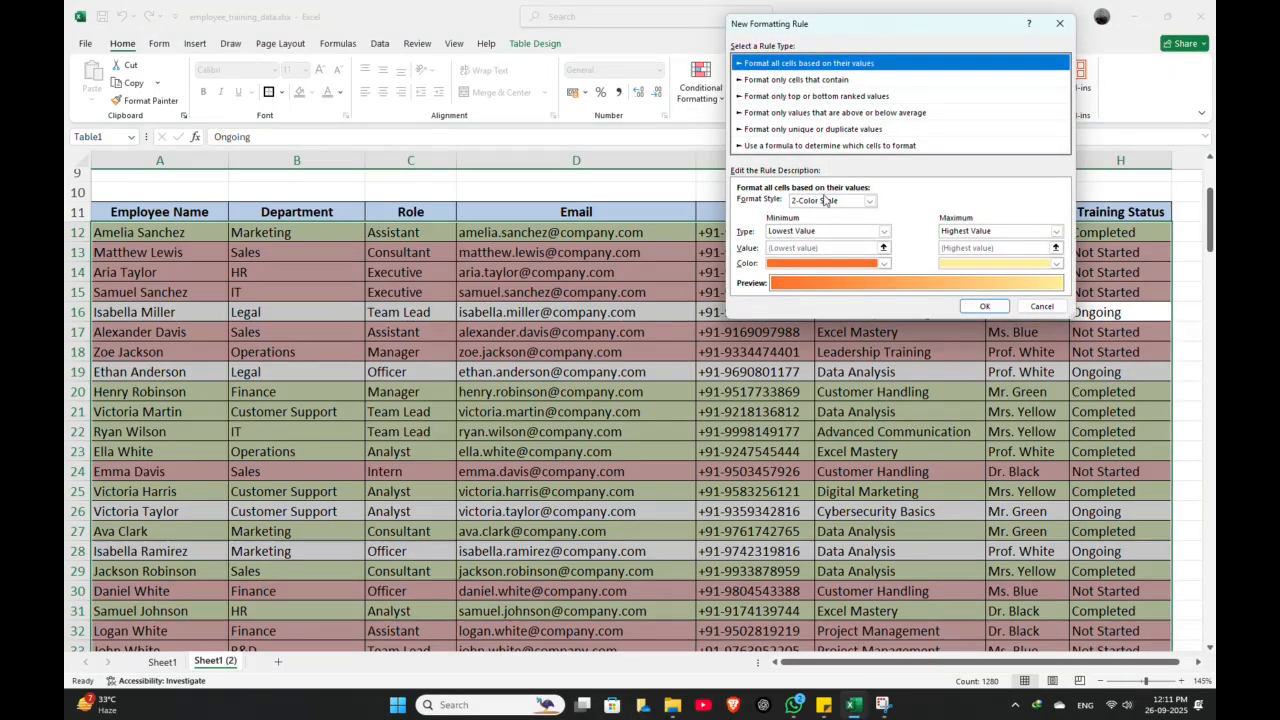
click(812, 146)
click(776, 203)
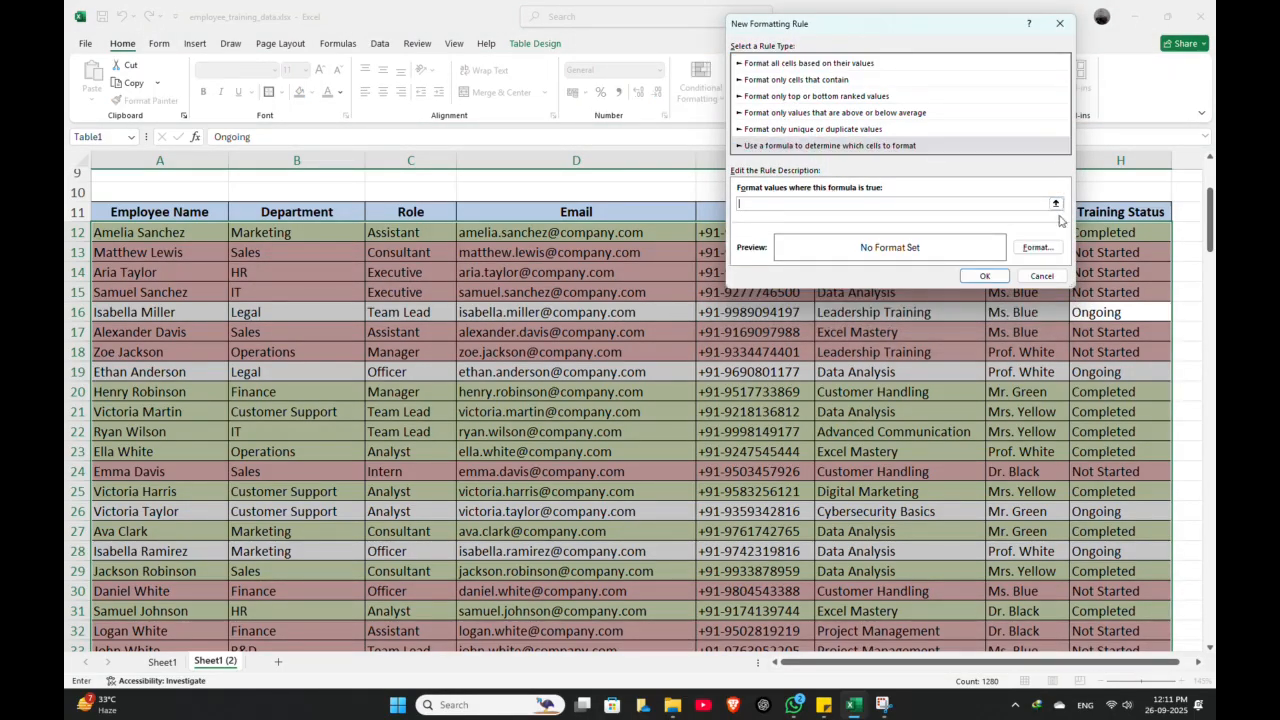
Set the third rule's formula to =$H16="Ongoing", with the column absolute and the row relative.
click(1104, 313)
text(=)
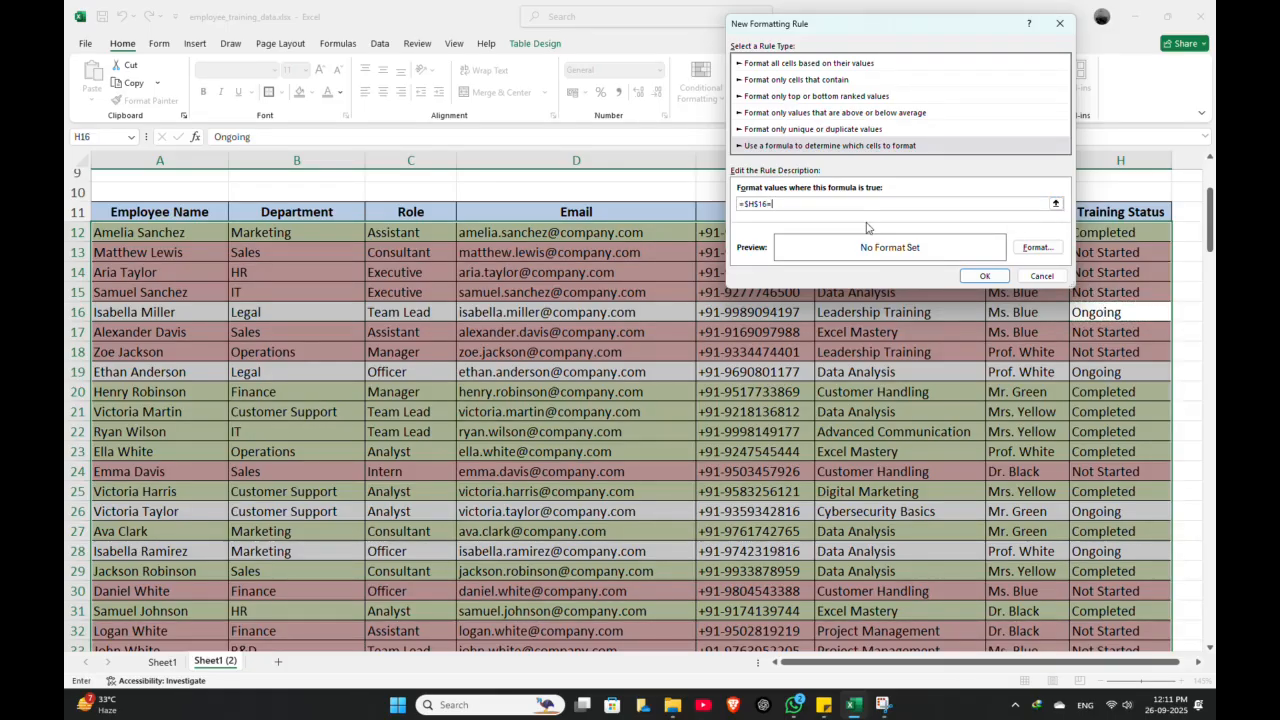
text("Ongoing)
key(F4)
click(814, 204)
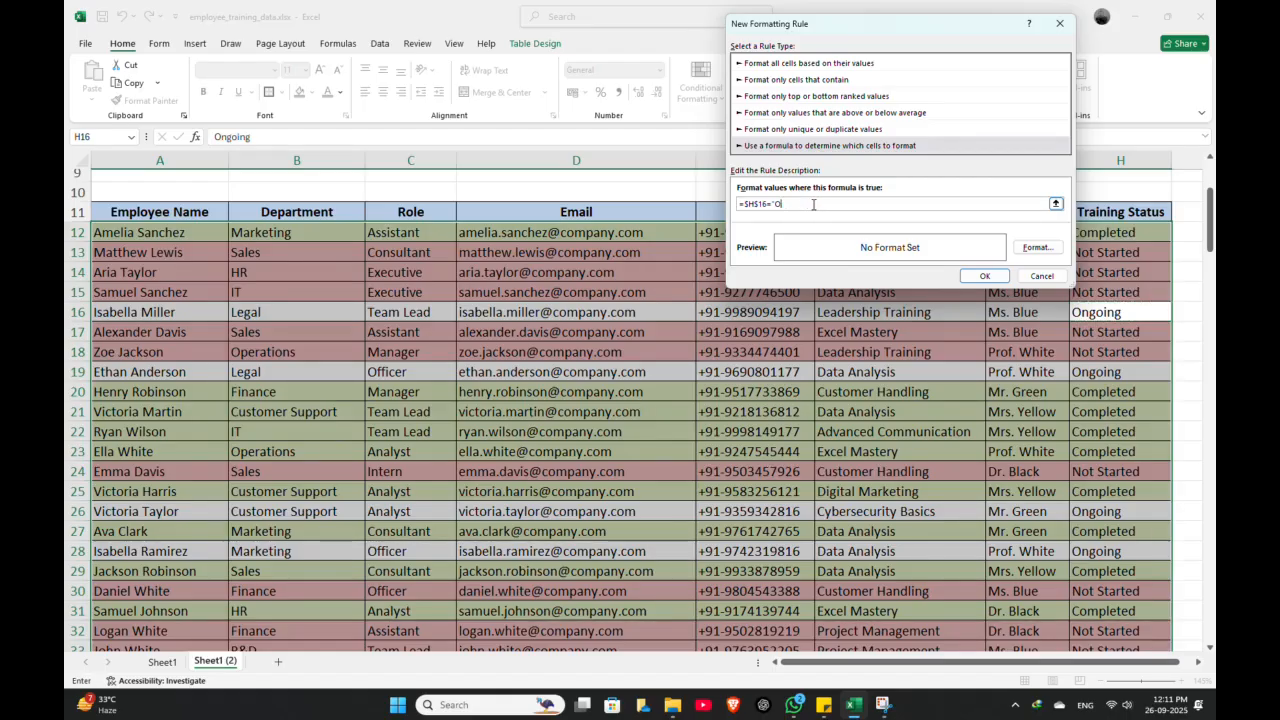
key(BackSpace)
key(BackSpace)
key(BackSpace)
key(BackSpace)
key(BackSpace)
key(BackSpace)
key(BackSpace)
text(16="Ongoing")
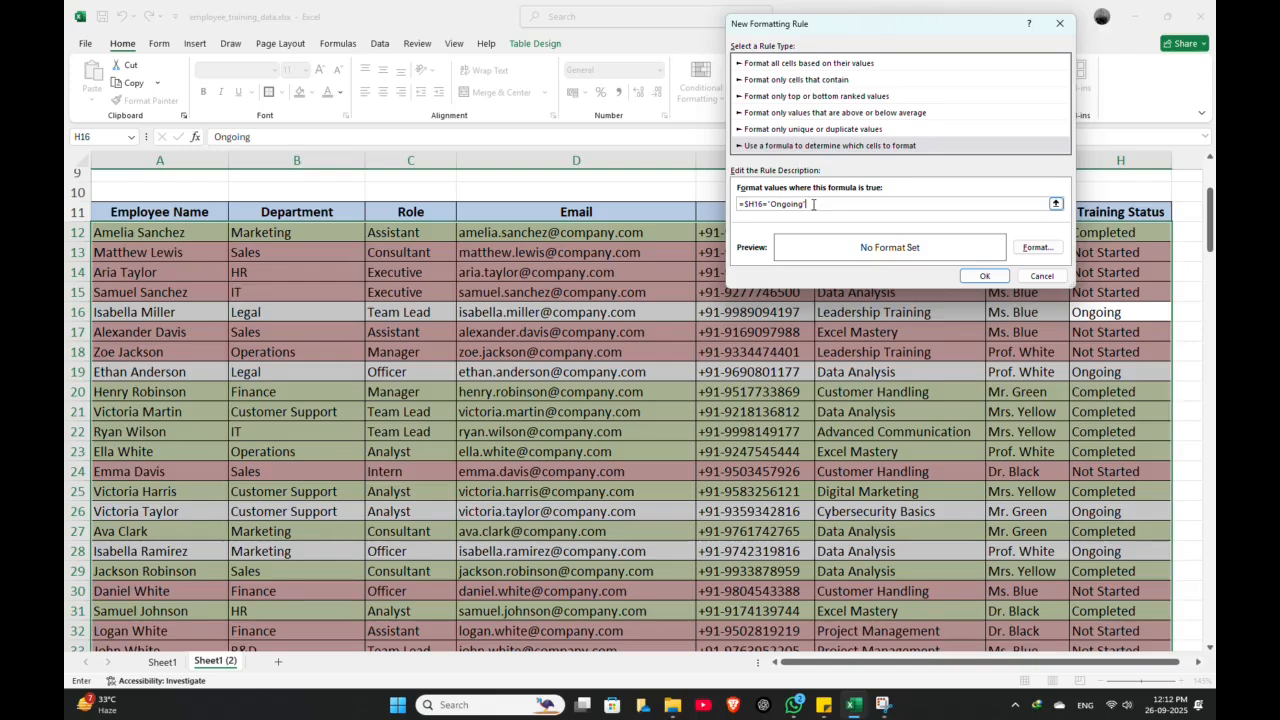
Give the Ongoing rule a light blue fill and apply it to the employee table rows.
click(1036, 248)
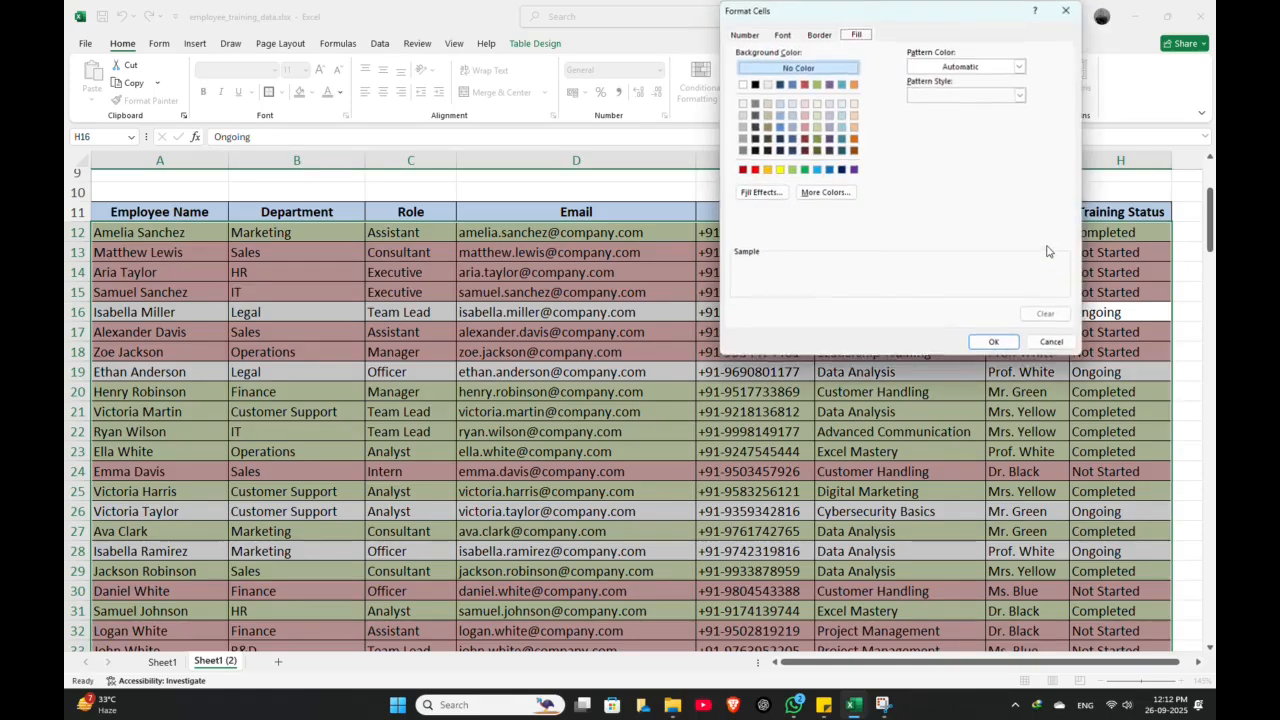
click(841, 115)
click(988, 339)
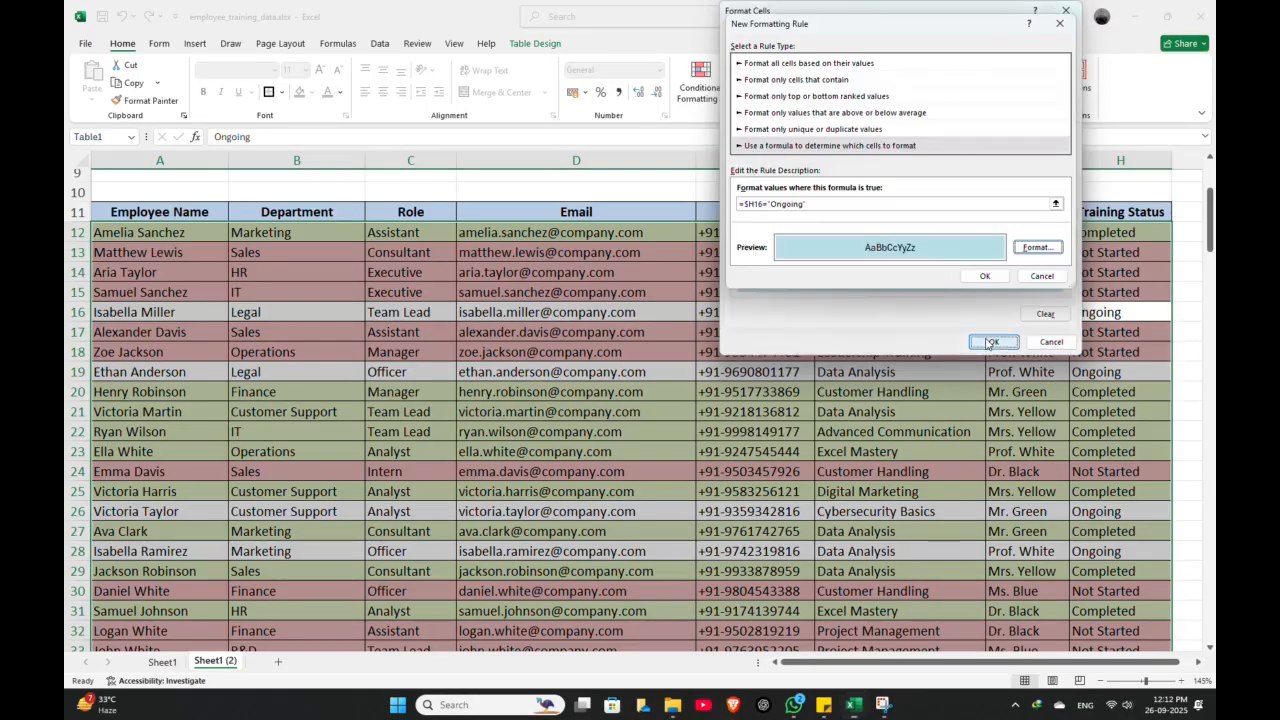
click(985, 277)
click(977, 350)
Examine the row colours throughout the employee table against their Completed, Not Started and Ongoing training statuses.
scroll(977, 352, down, 13)
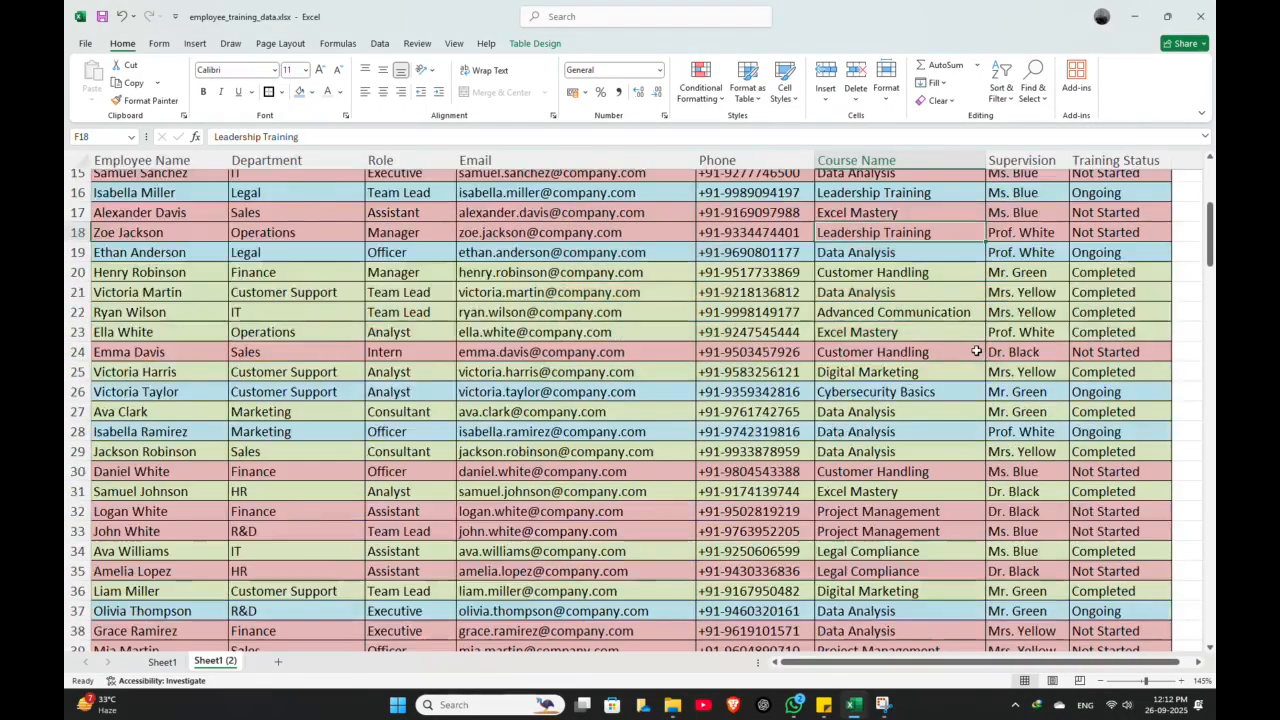
scroll(975, 376, up, 12)
scroll(977, 391, up, 5)
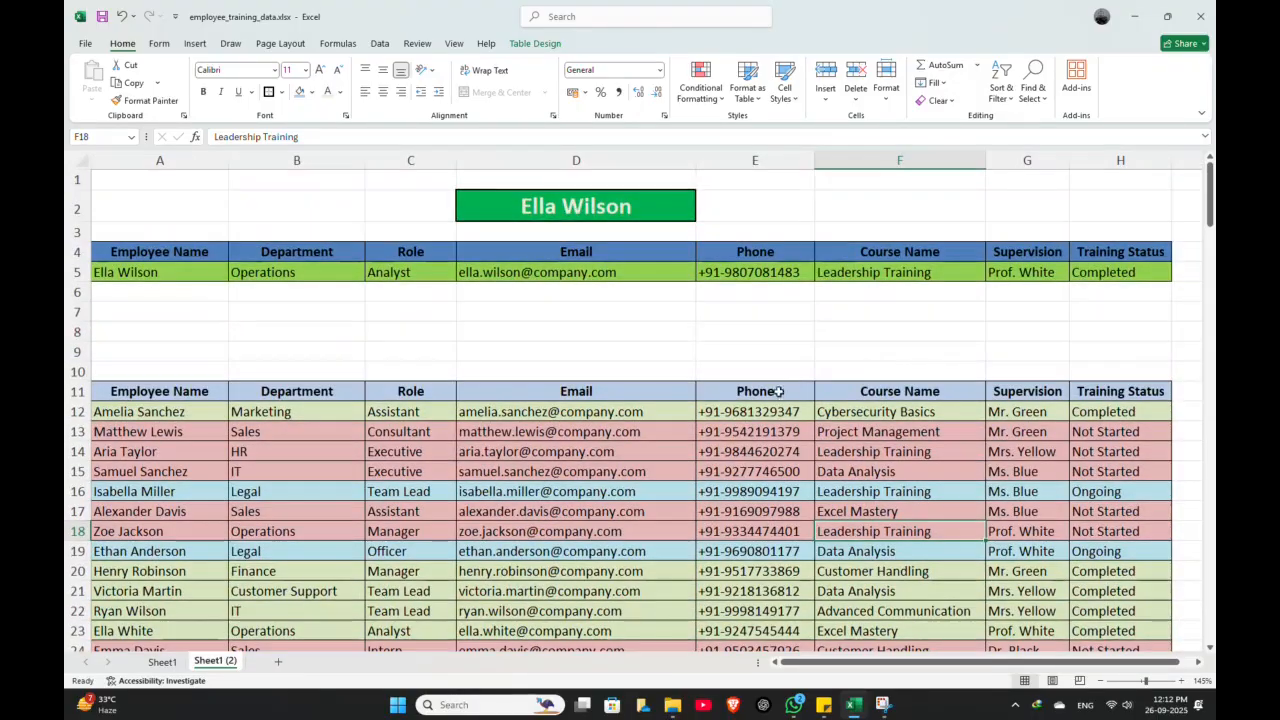
scroll(975, 391, down, 12)
scroll(712, 451, down, 4)
scroll(725, 450, up, 16)
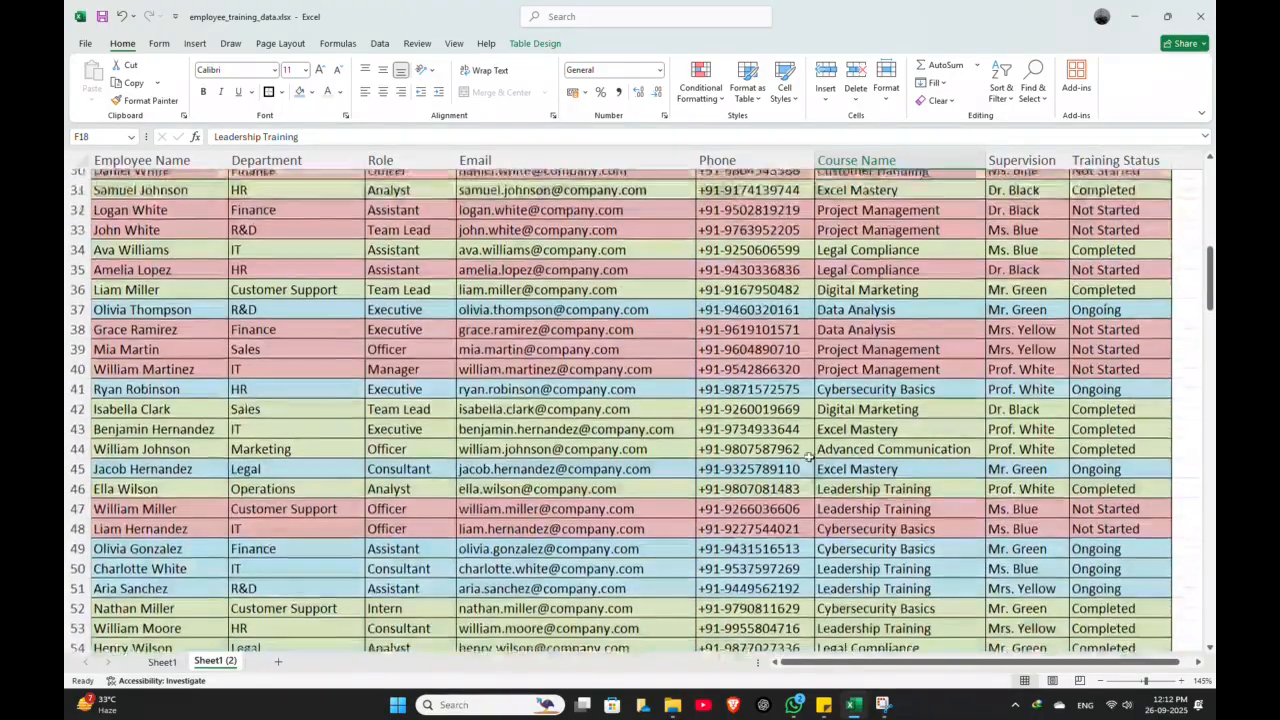
drag(205, 411, 780, 531)
click(941, 466)
drag(1086, 411, 1106, 515)
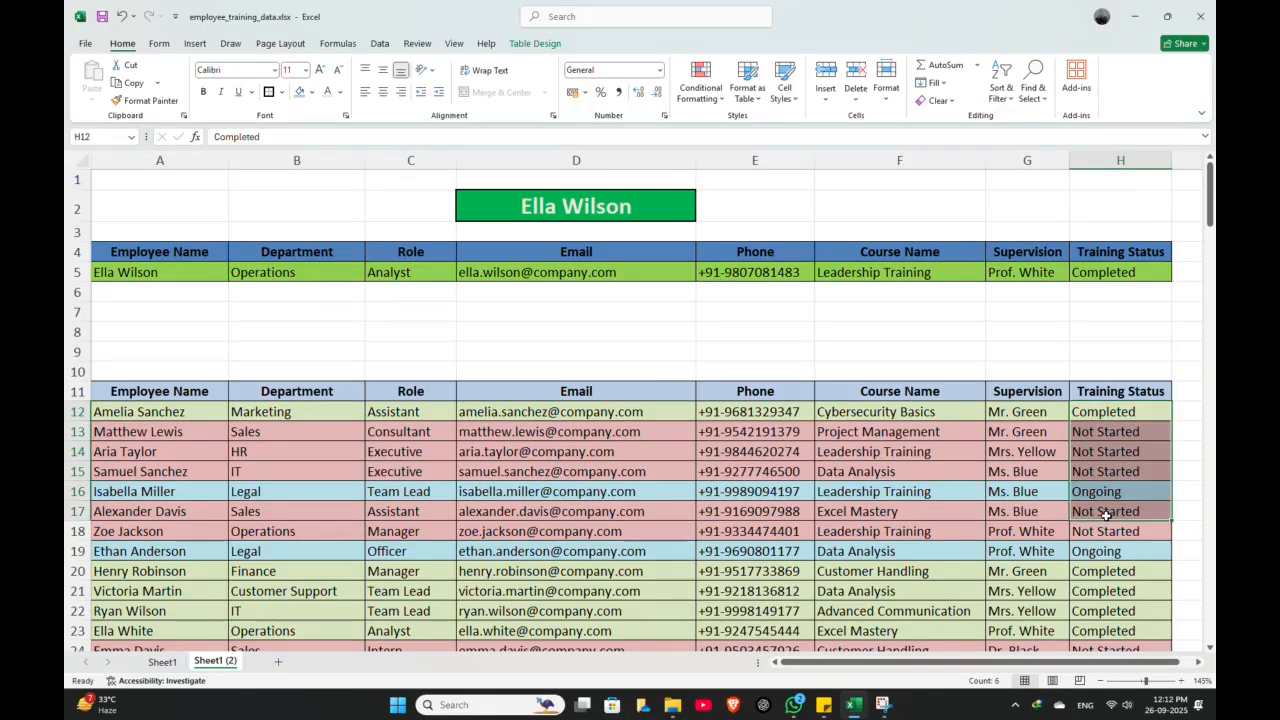
click(997, 488)
click(1096, 448)
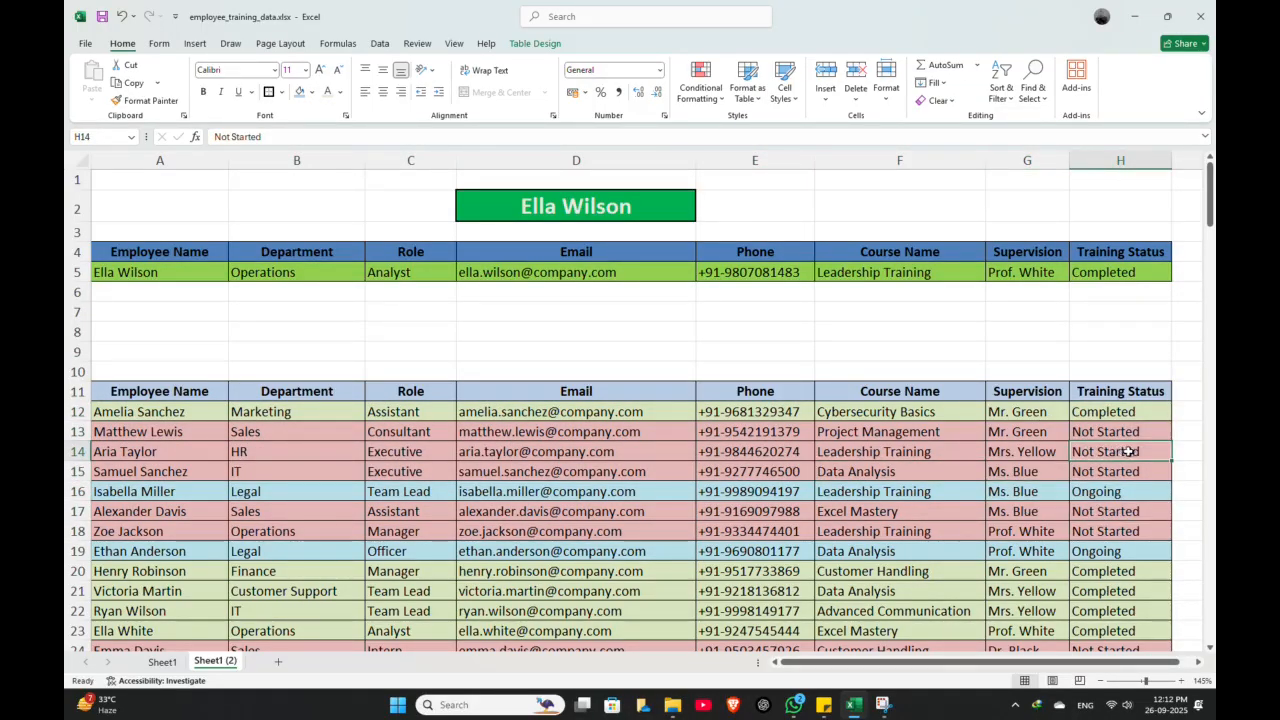
scroll(1138, 455, down, 2)
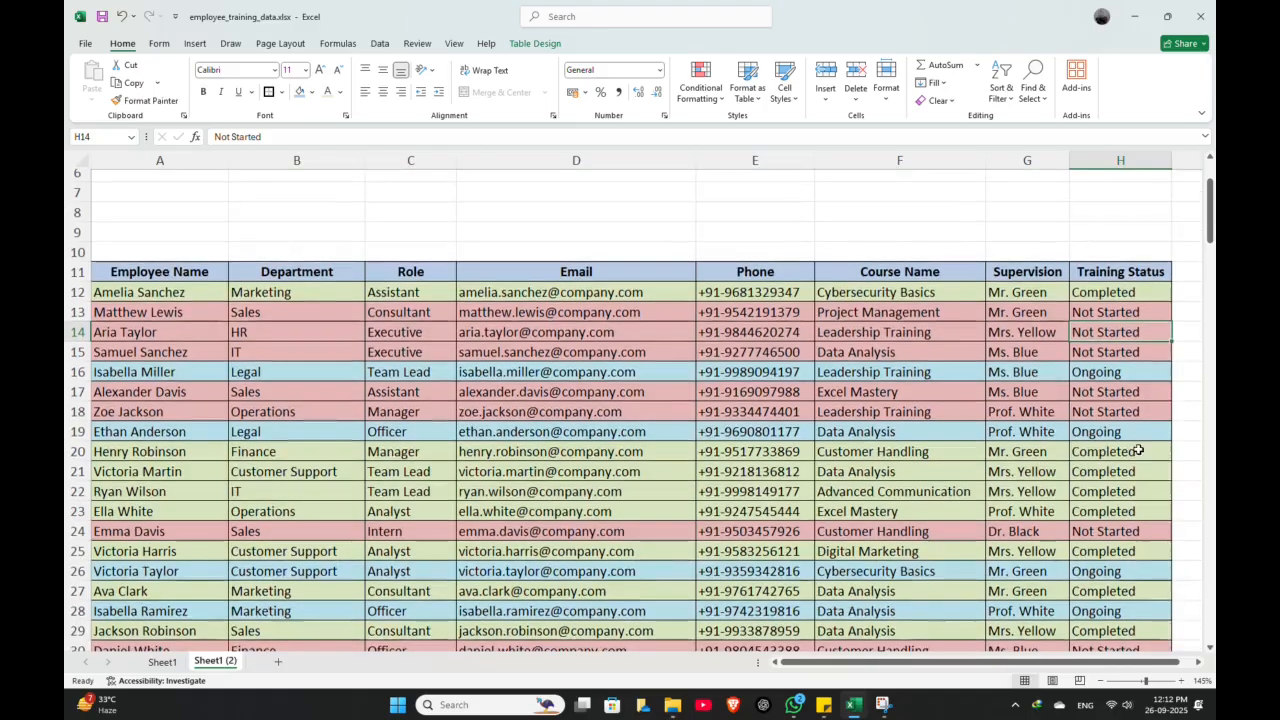
click(1113, 388)
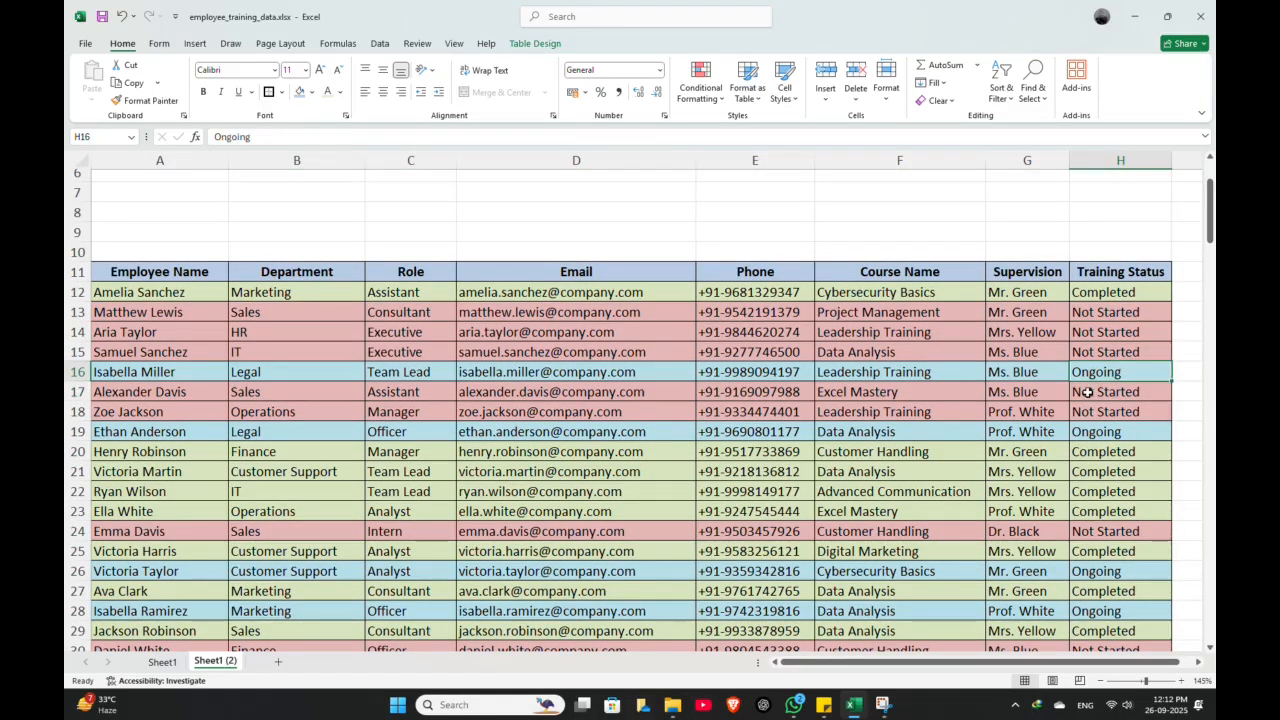
click(1124, 308)
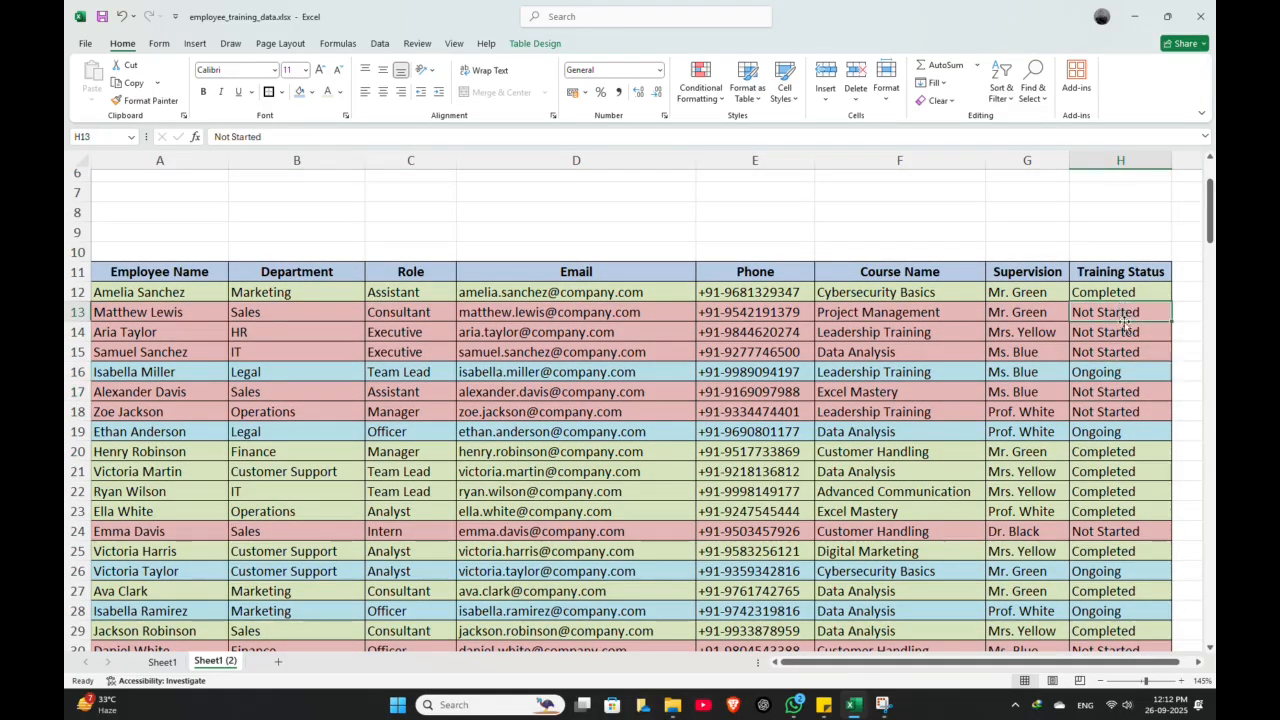
click(1108, 378)
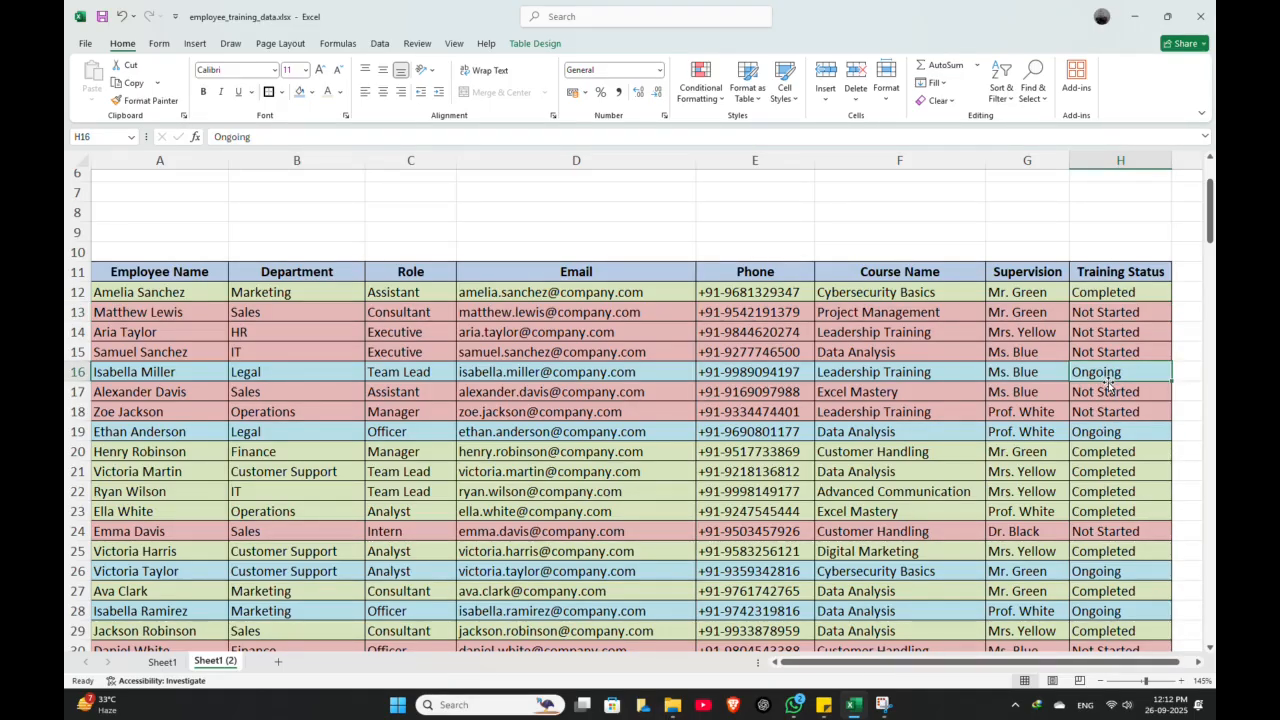
Test the row colouring by changing the training status in cell H19 to Completed, and undo that change.
double_click(1104, 431)
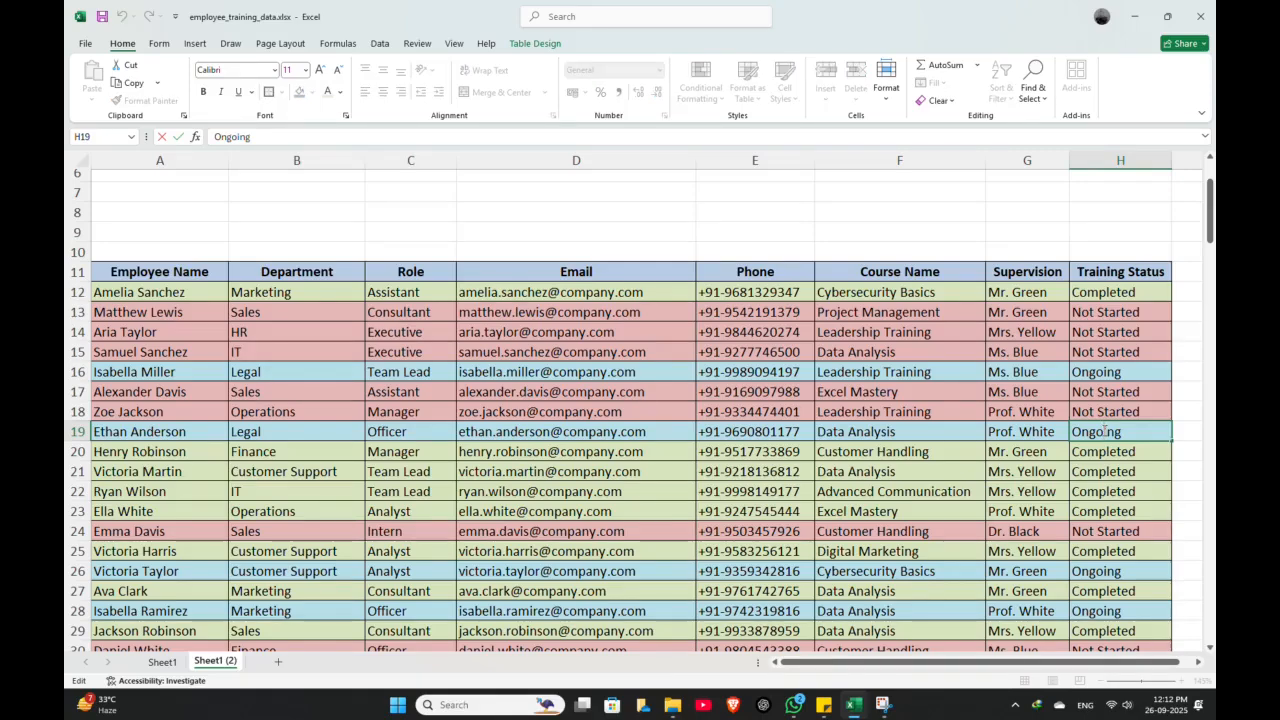
double_click(1104, 431)
text(Coml)
text(pleted)
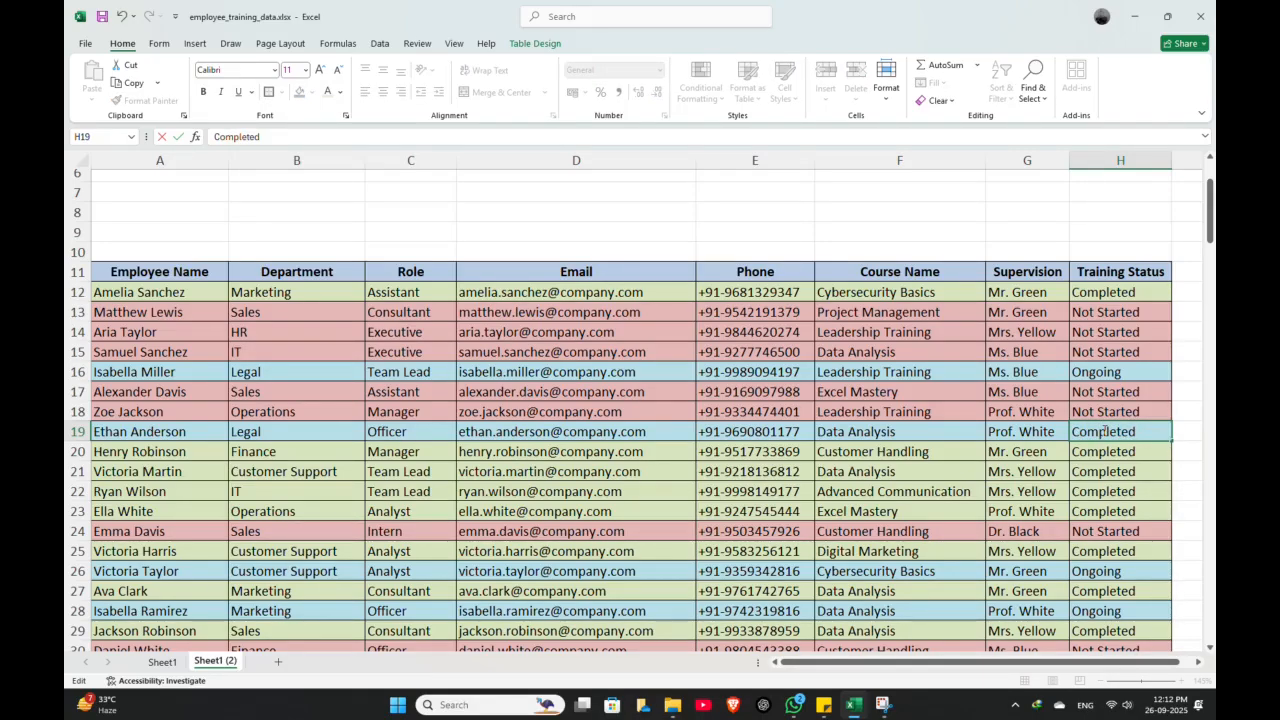
key(ctrl+Return)
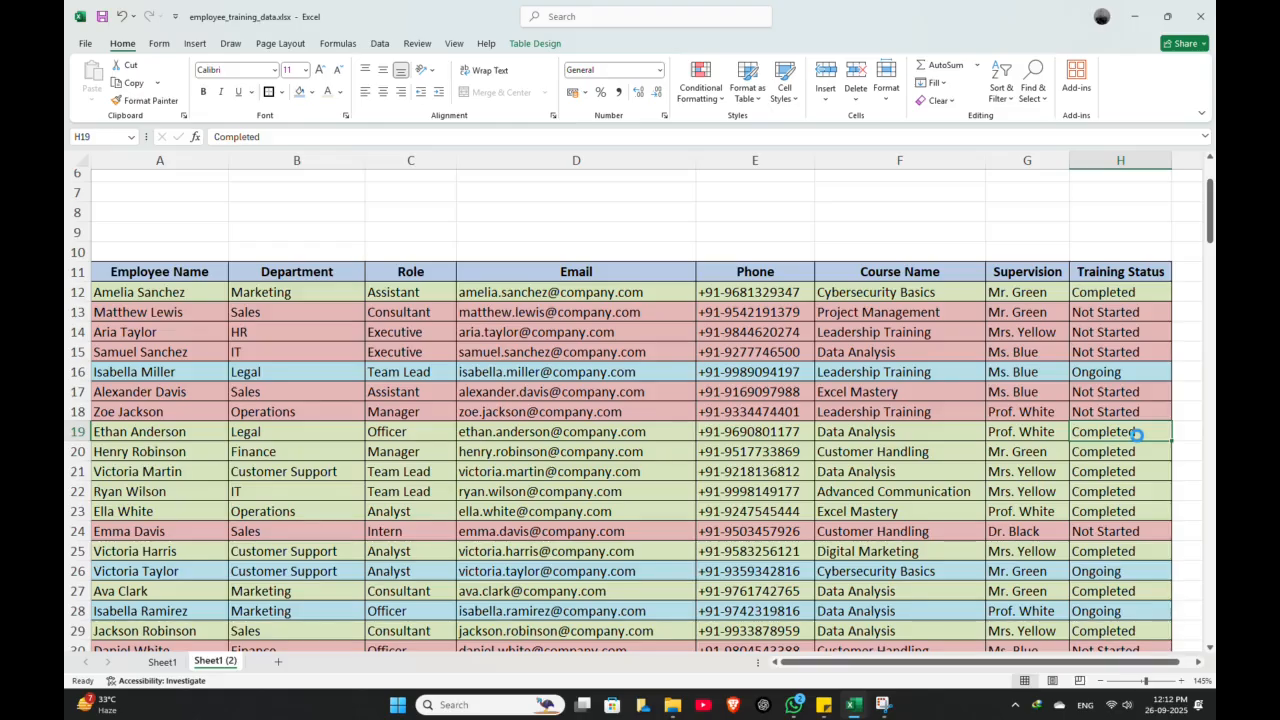
key(ctrl+z)
Add a drop-down list with the options Completed, Not Started, Ongoing to the Training Status cells H12:H171.
drag(1131, 292, 1138, 527)
click(1130, 325)
click(1129, 292)
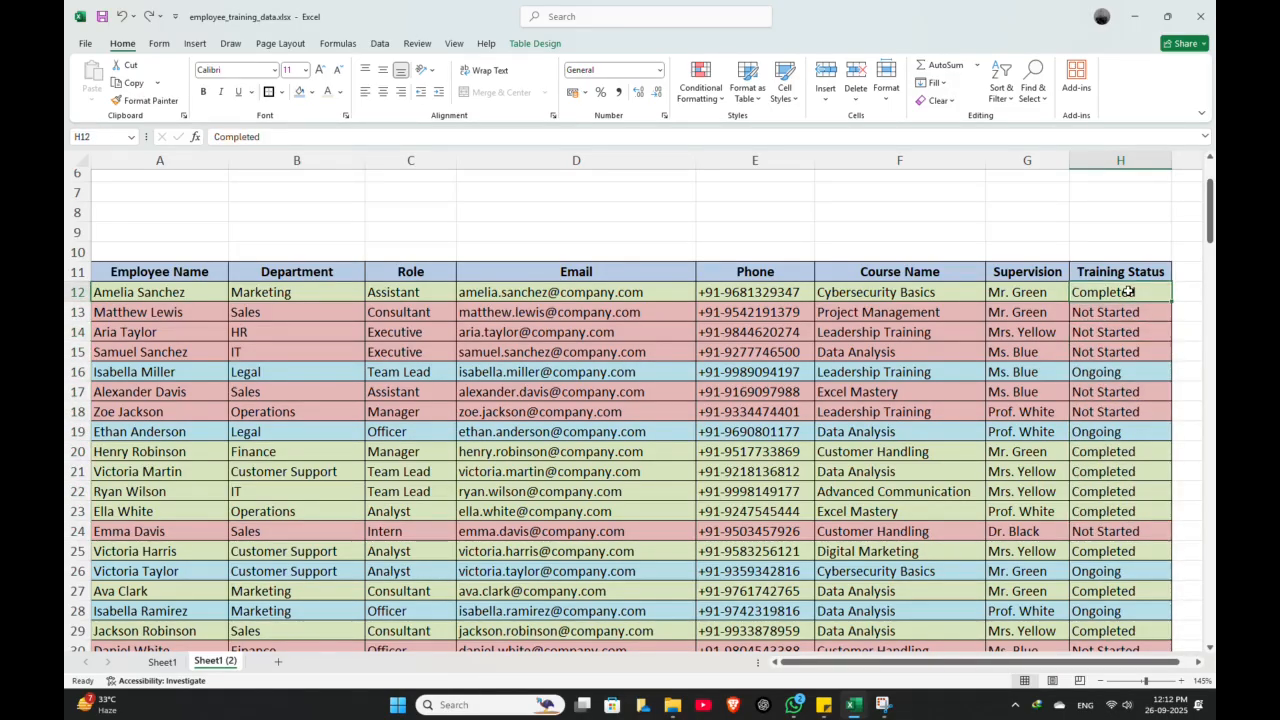
key(ctrl+shift+Down)
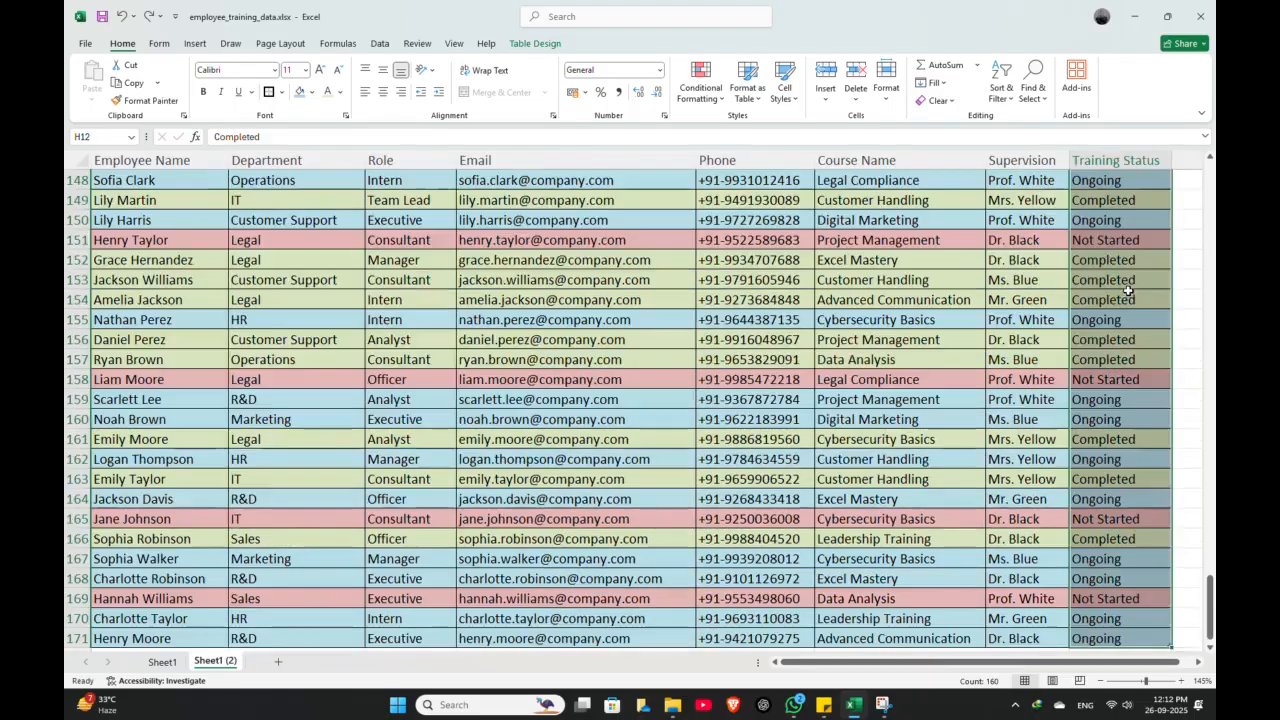
click(390, 44)
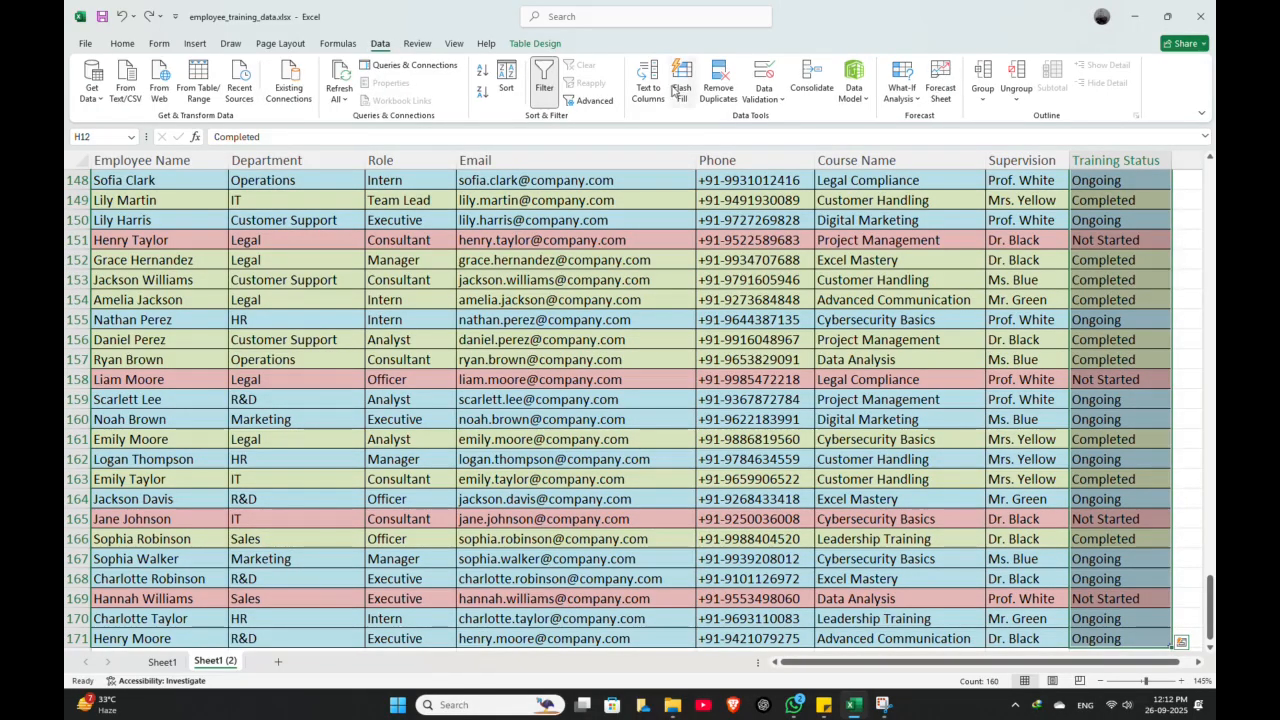
click(776, 101)
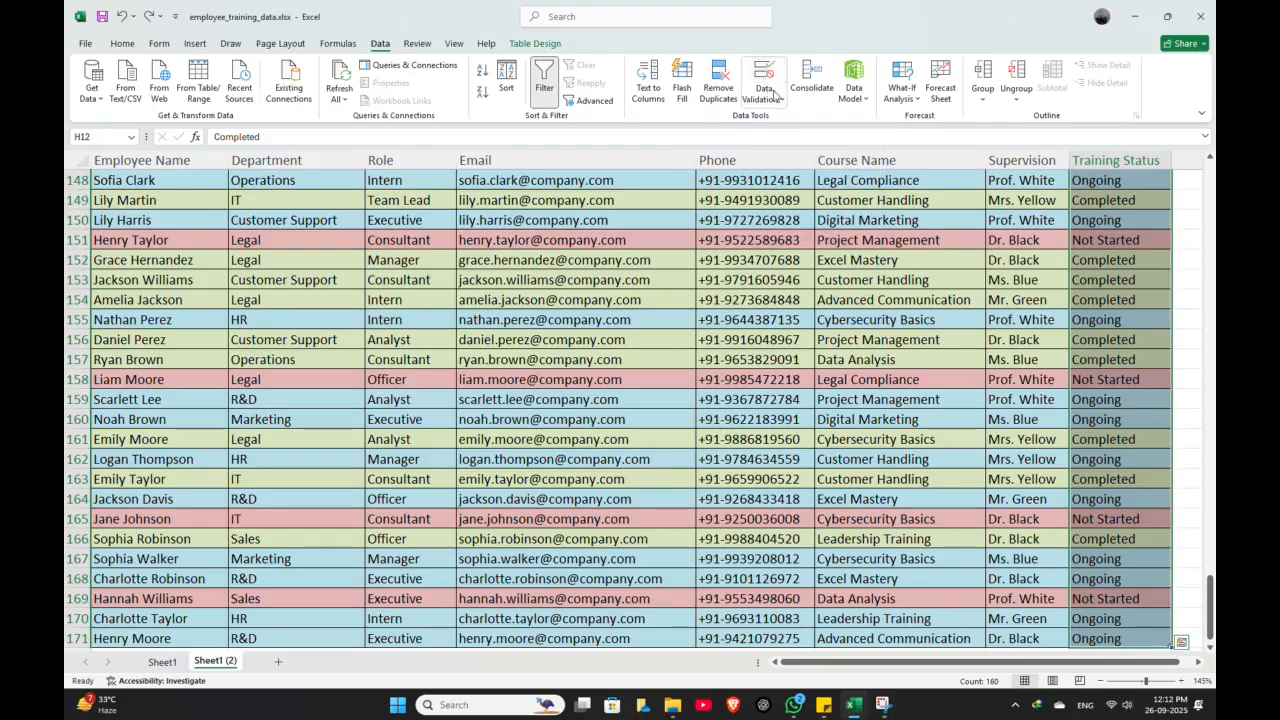
click(785, 130)
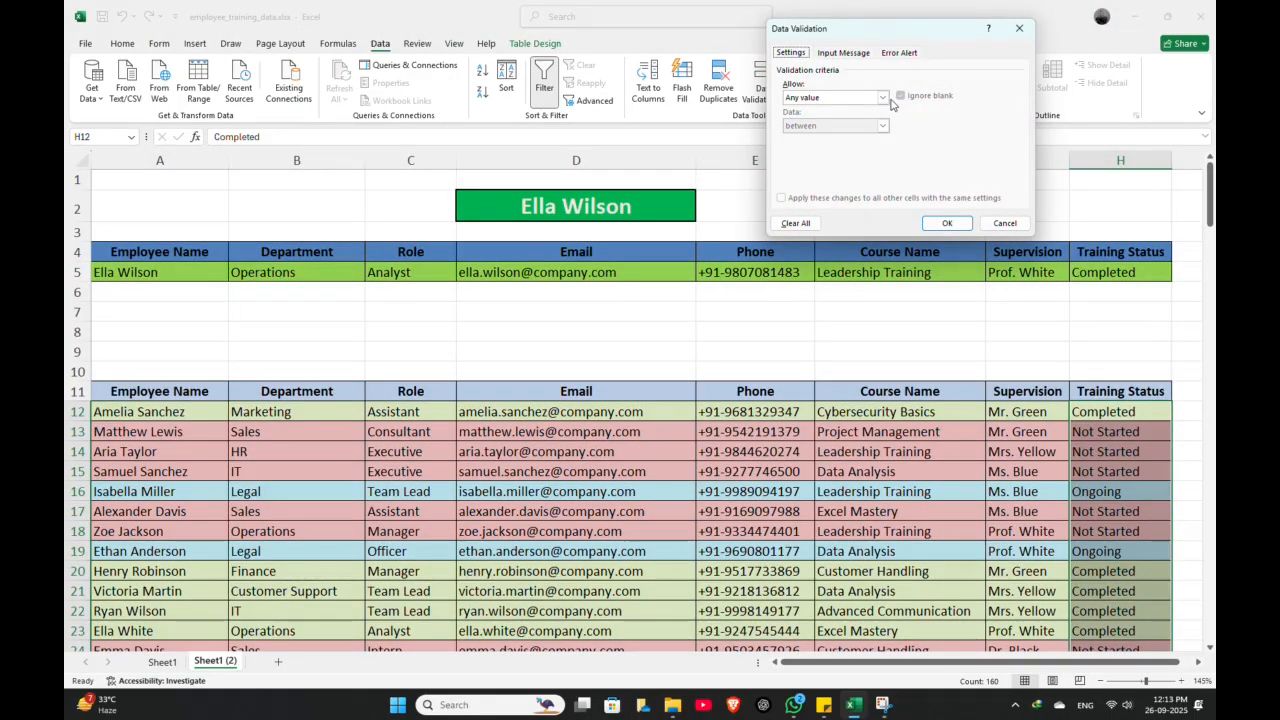
click(882, 97)
click(817, 142)
click(818, 151)
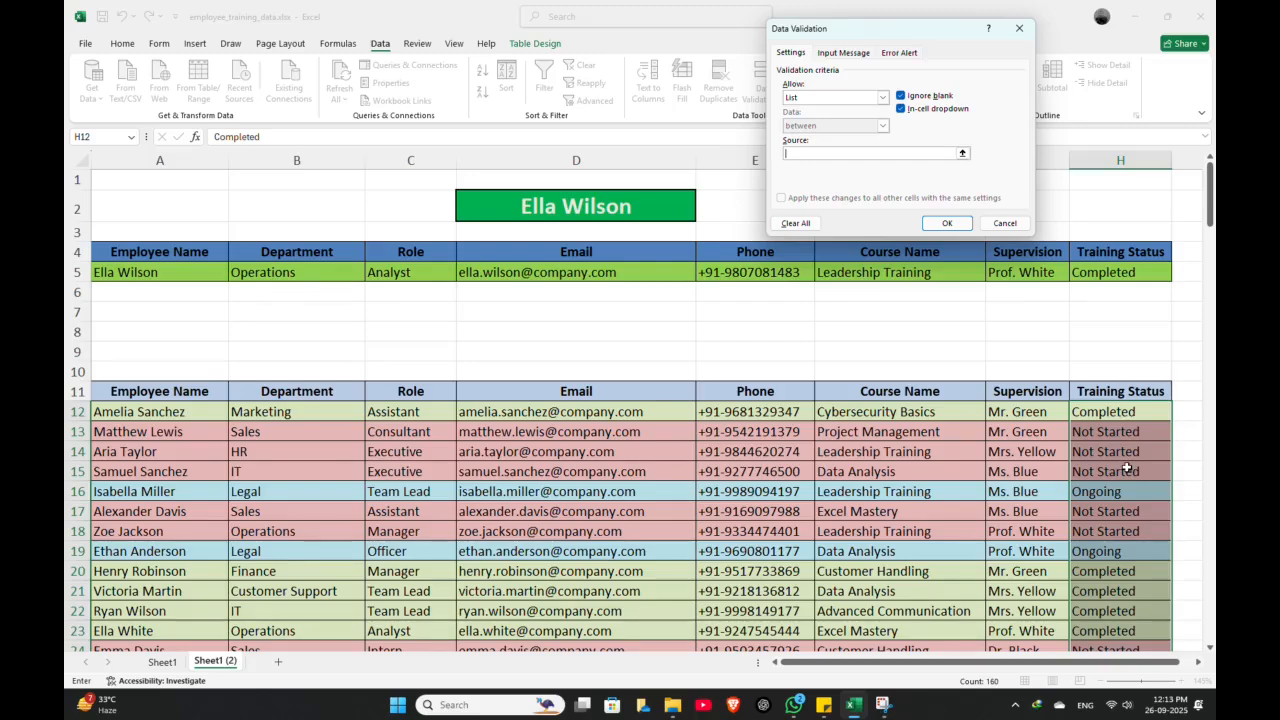
text(Completed)
text(, Not Started, Ongoing)
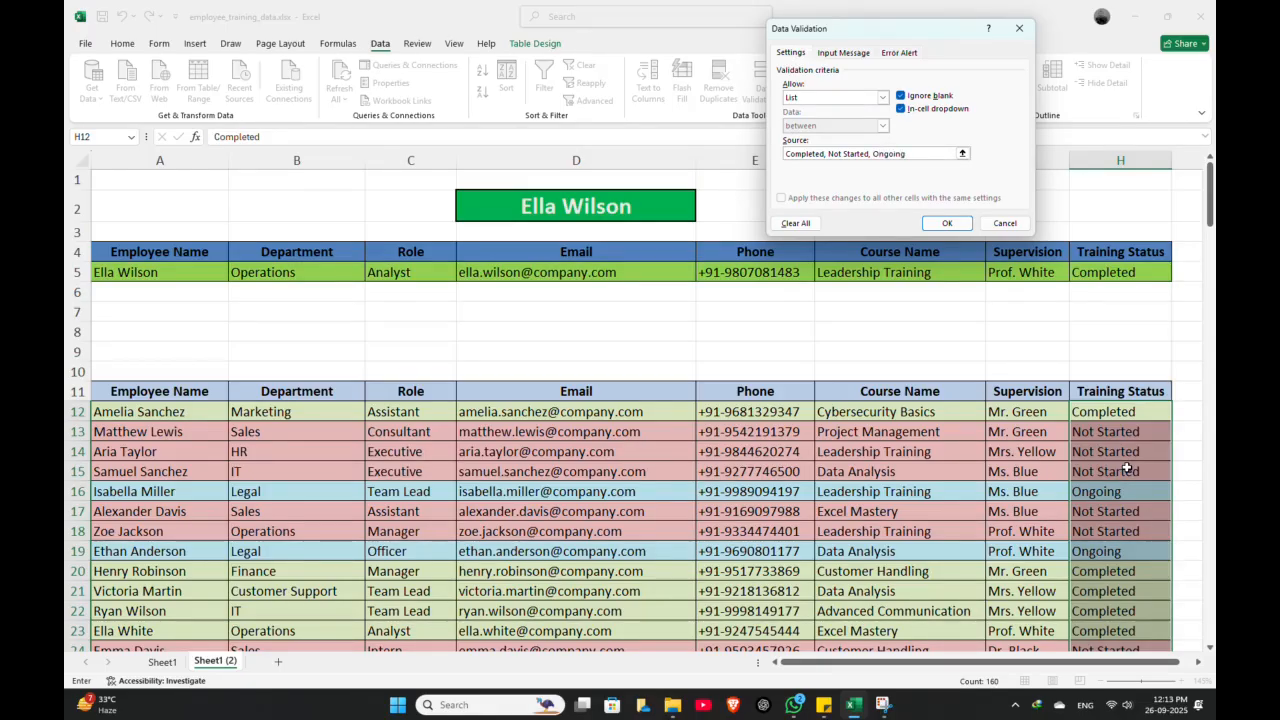
click(947, 223)
click(1037, 291)
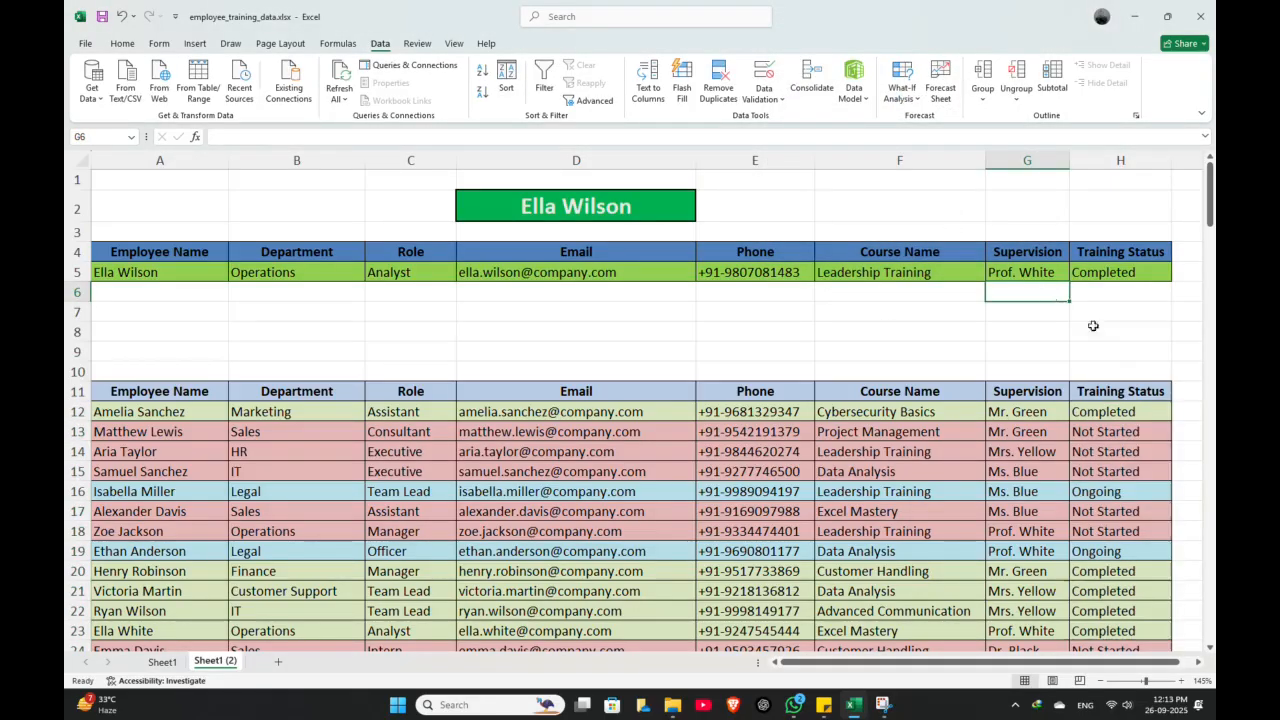
Test the status drop-down in H14 by choosing Completed, Not Started and Ongoing, and set it back to Not Started.
click(1136, 430)
click(1145, 470)
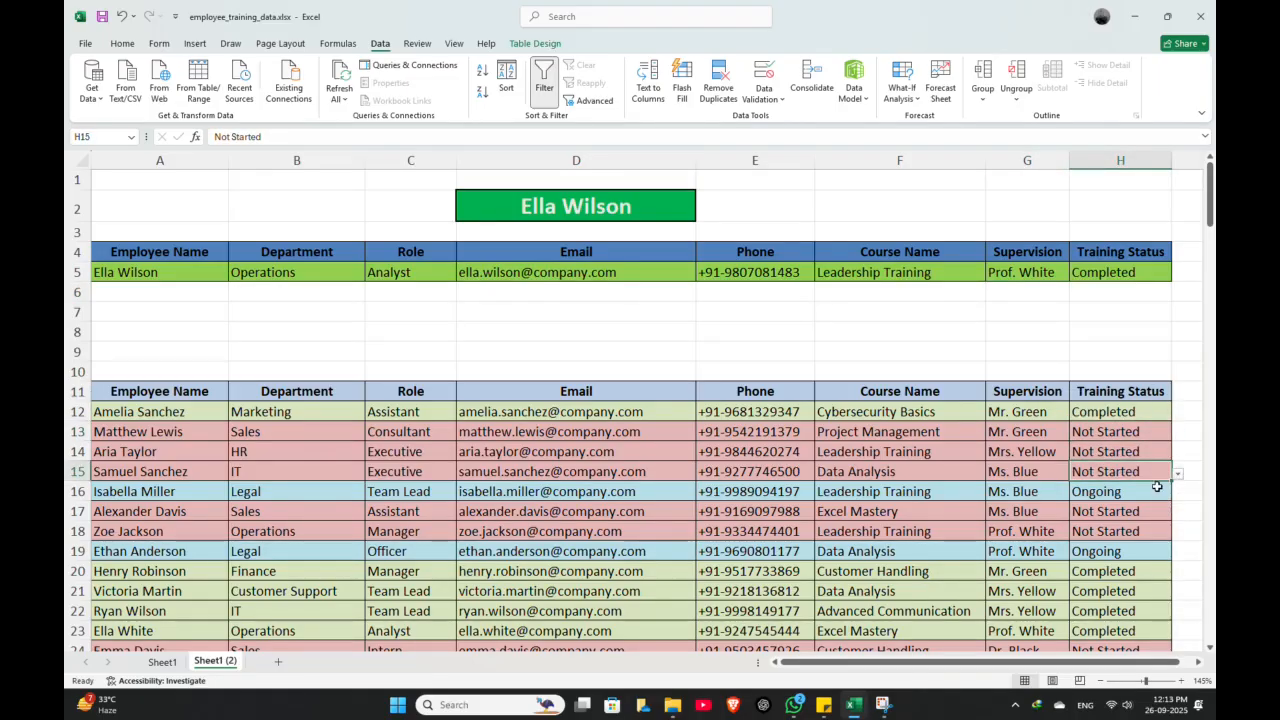
click(1150, 452)
click(1178, 454)
click(1100, 465)
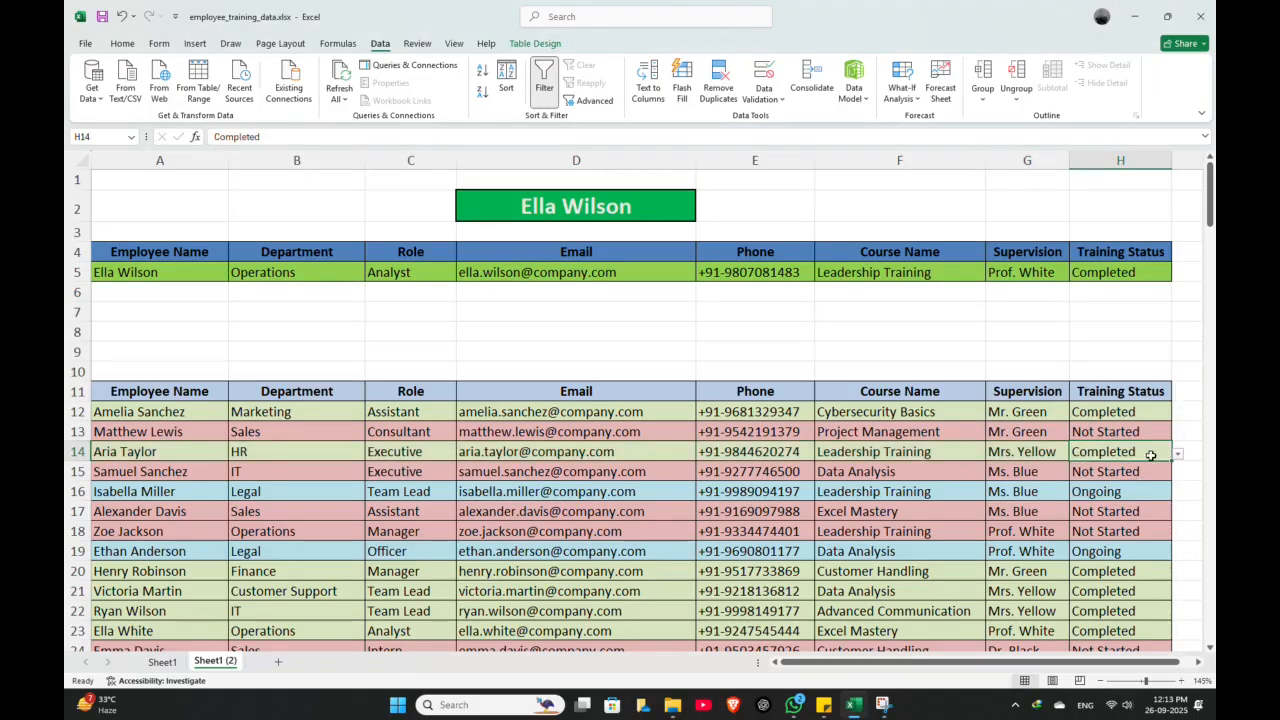
click(1178, 454)
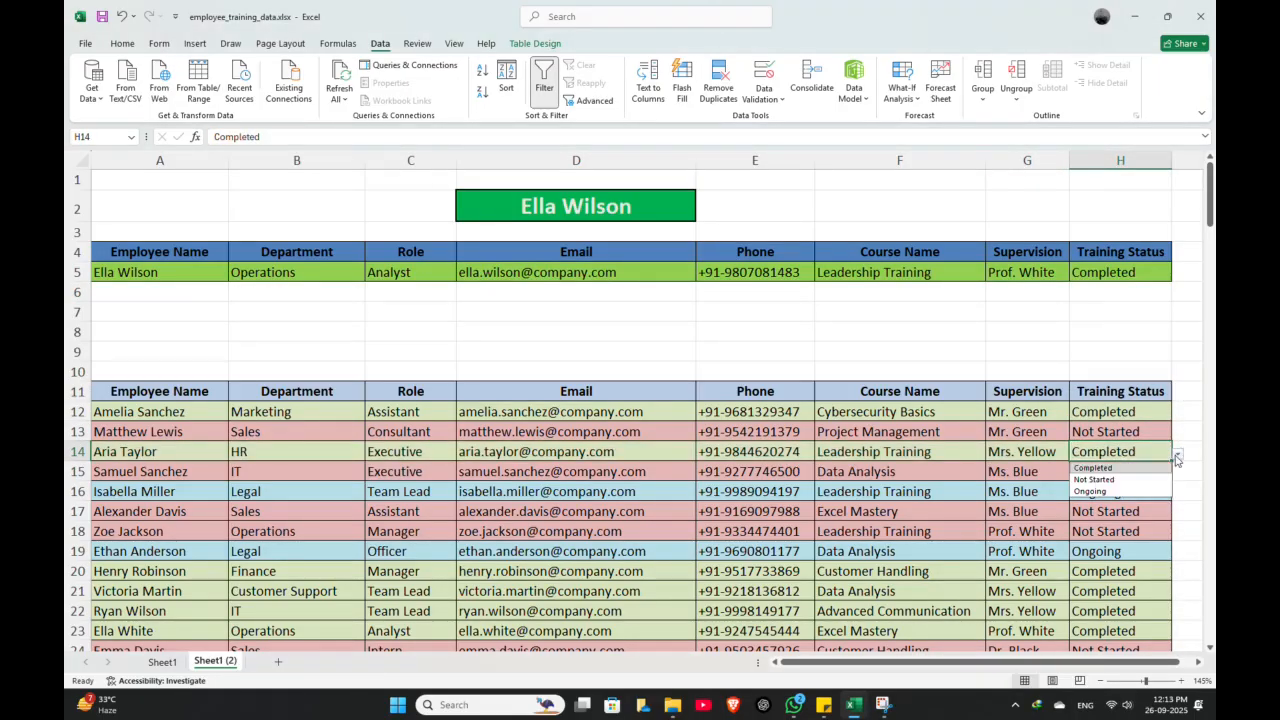
click(1094, 479)
click(1178, 454)
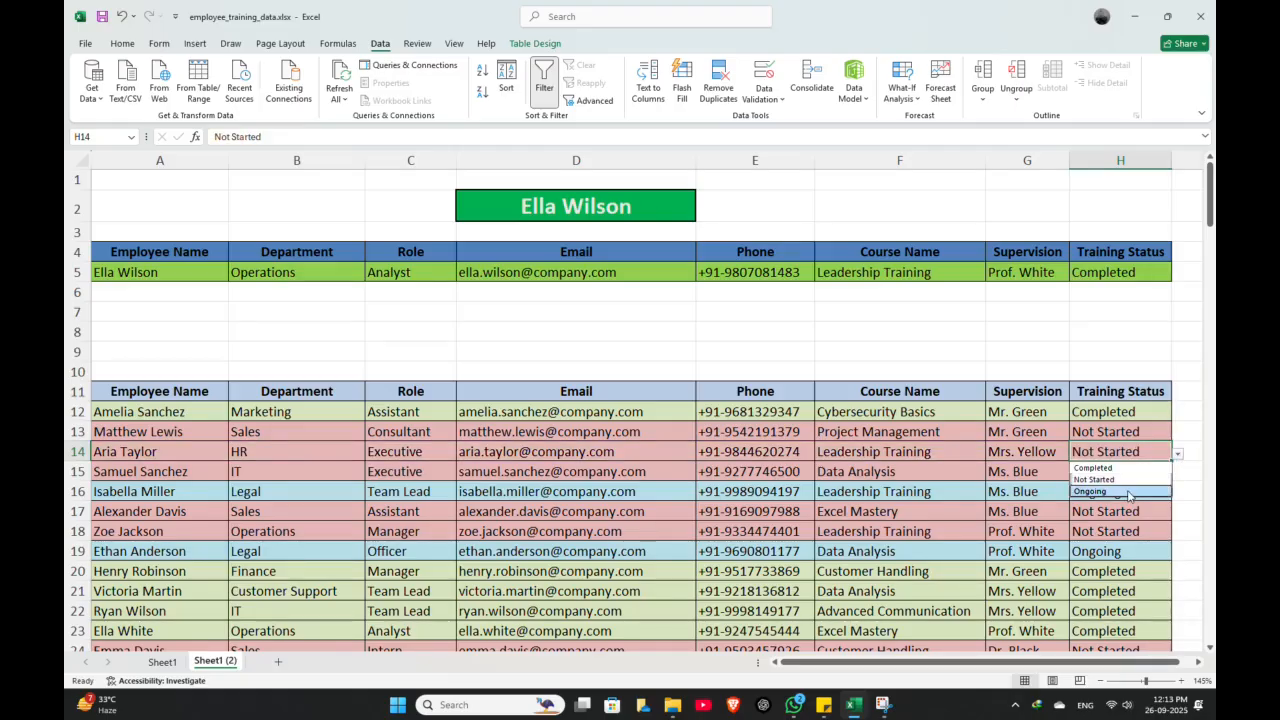
click(1100, 492)
click(1178, 454)
click(1094, 479)
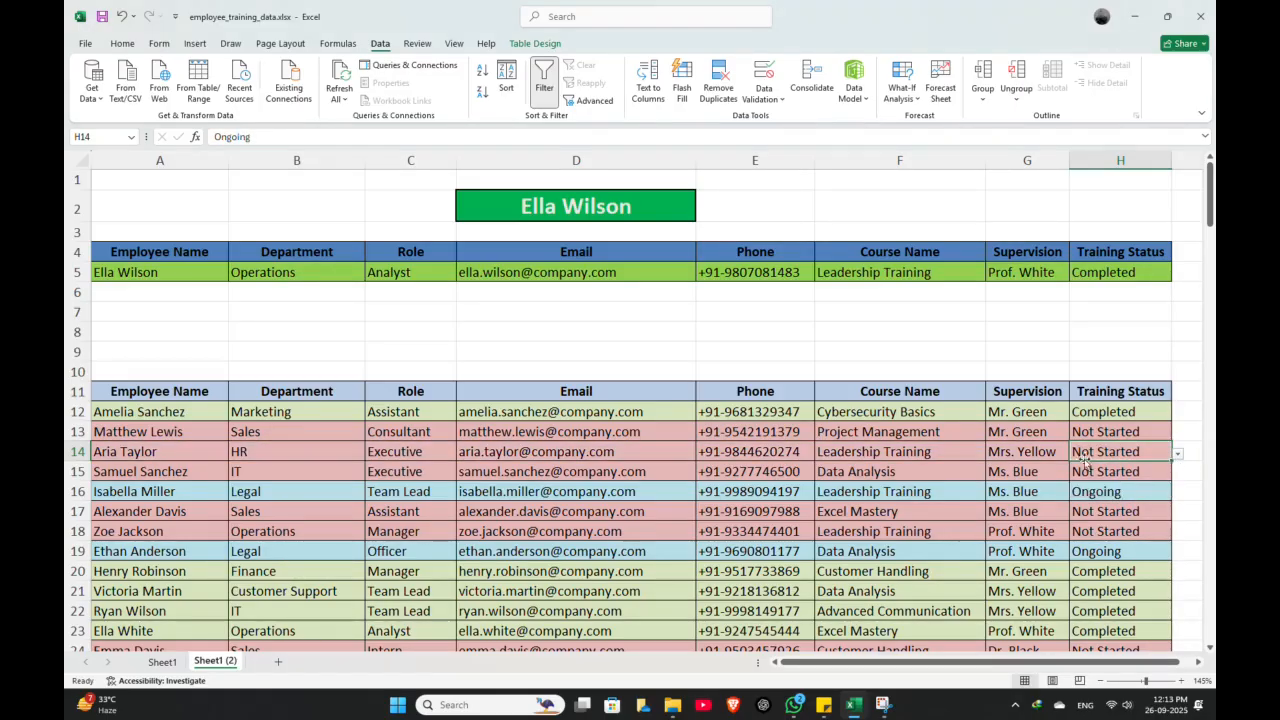
click(1027, 411)
scroll(773, 314, down, 6)
scroll(773, 314, up, 6)
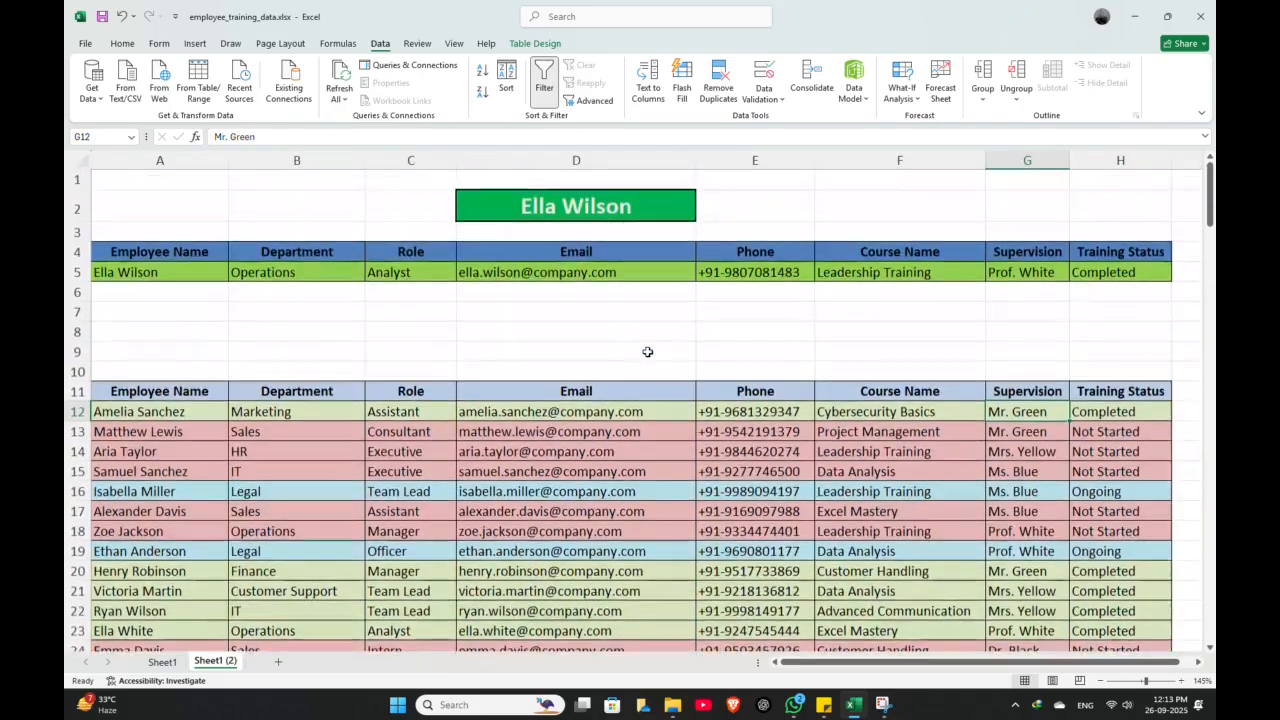
click(600, 311)
click(425, 287)
drag(425, 287, 543, 320)
click(560, 334)
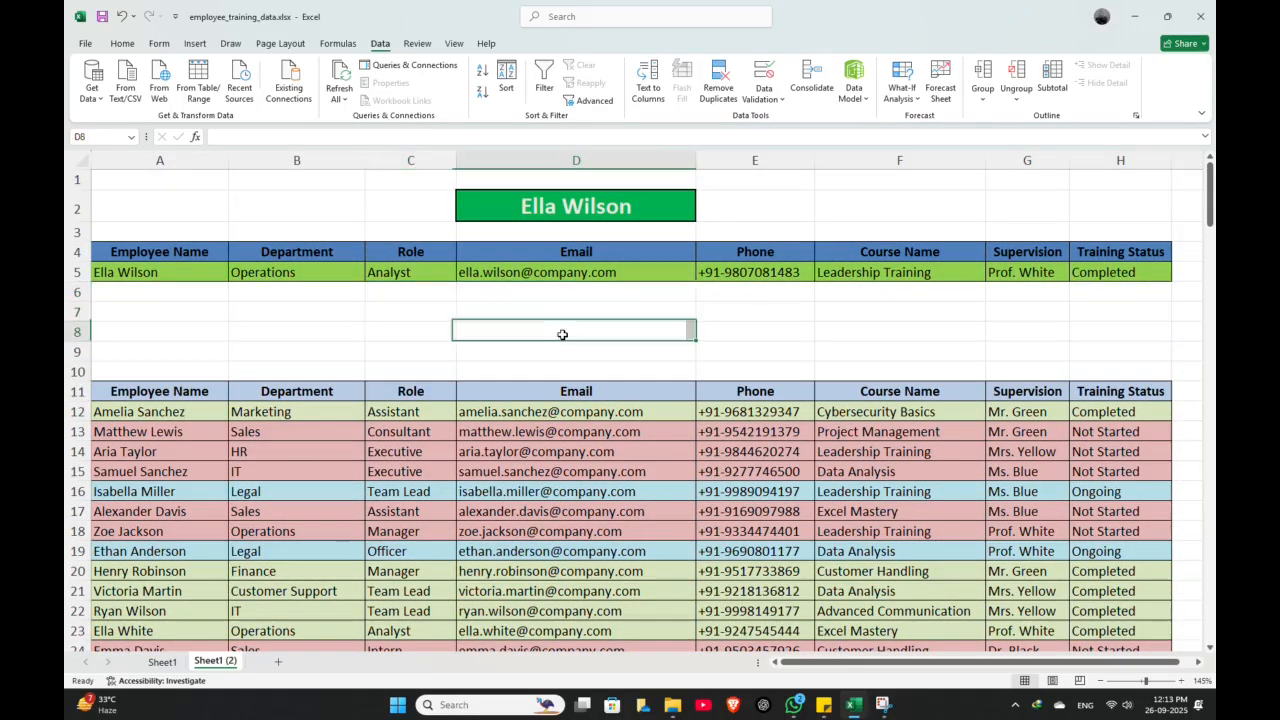
click(178, 272)
drag(178, 272, 1114, 272)
click(520, 292)
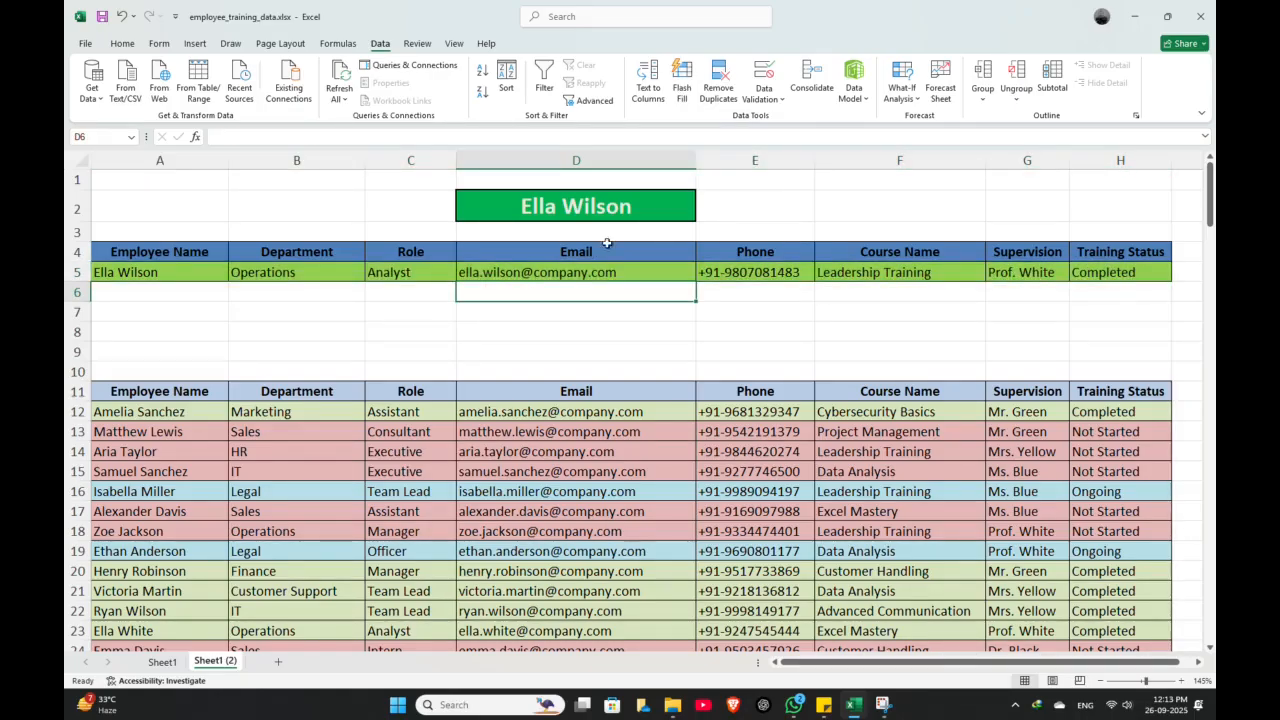
Test the lookup by choosing two different employee names in turn from the drop-down in D2.
click(640, 216)
click(703, 218)
click(645, 275)
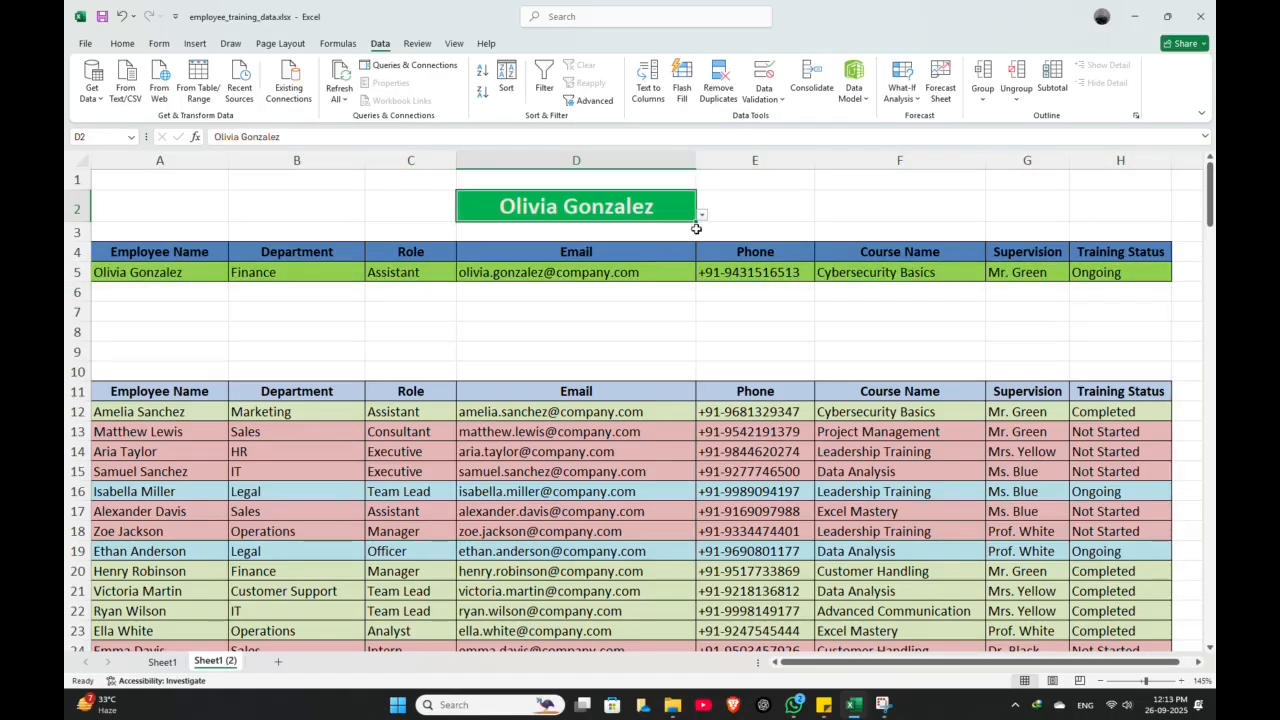
click(702, 216)
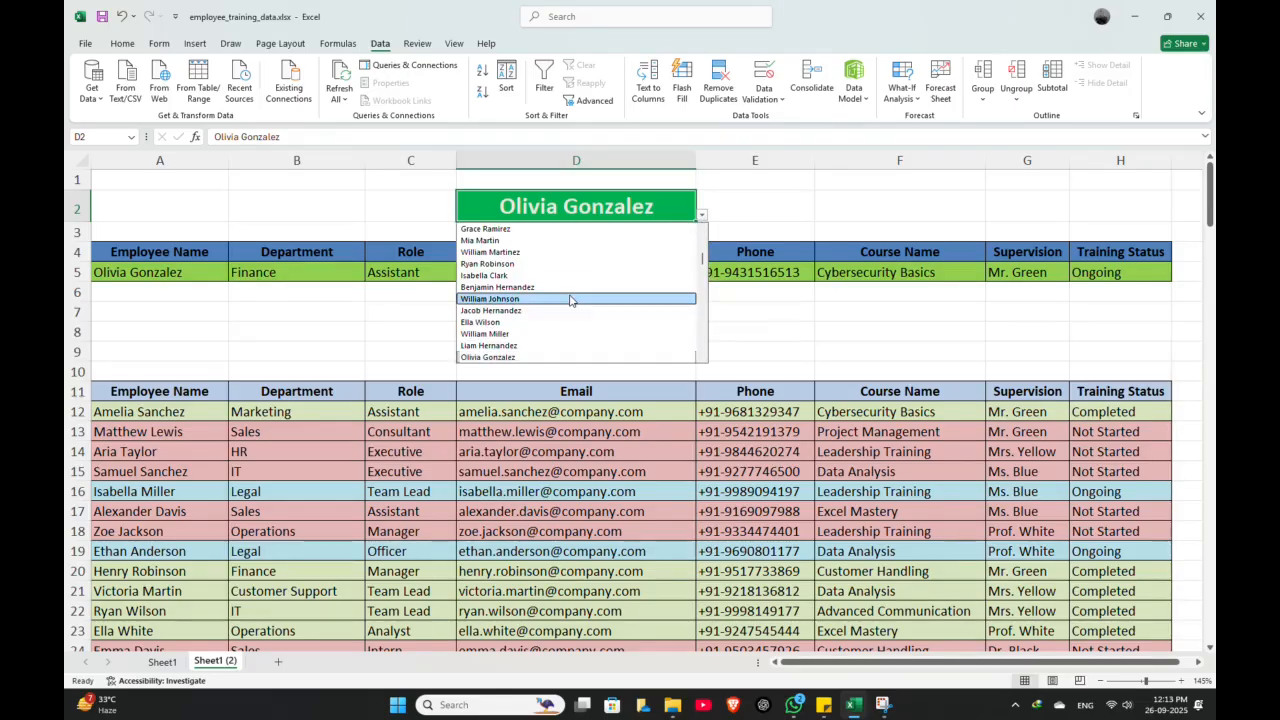
click(571, 302)
Remove the green fill from the lookup result row A5:H5.
drag(180, 273, 1095, 270)
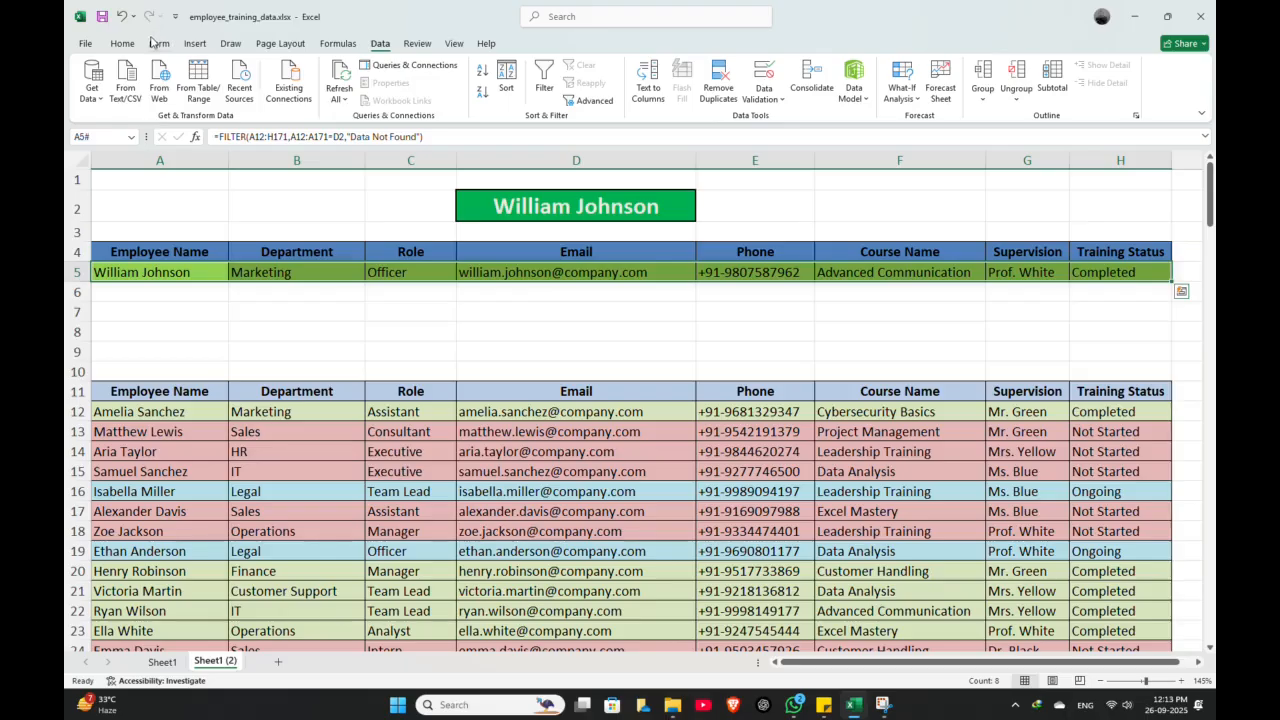
click(122, 43)
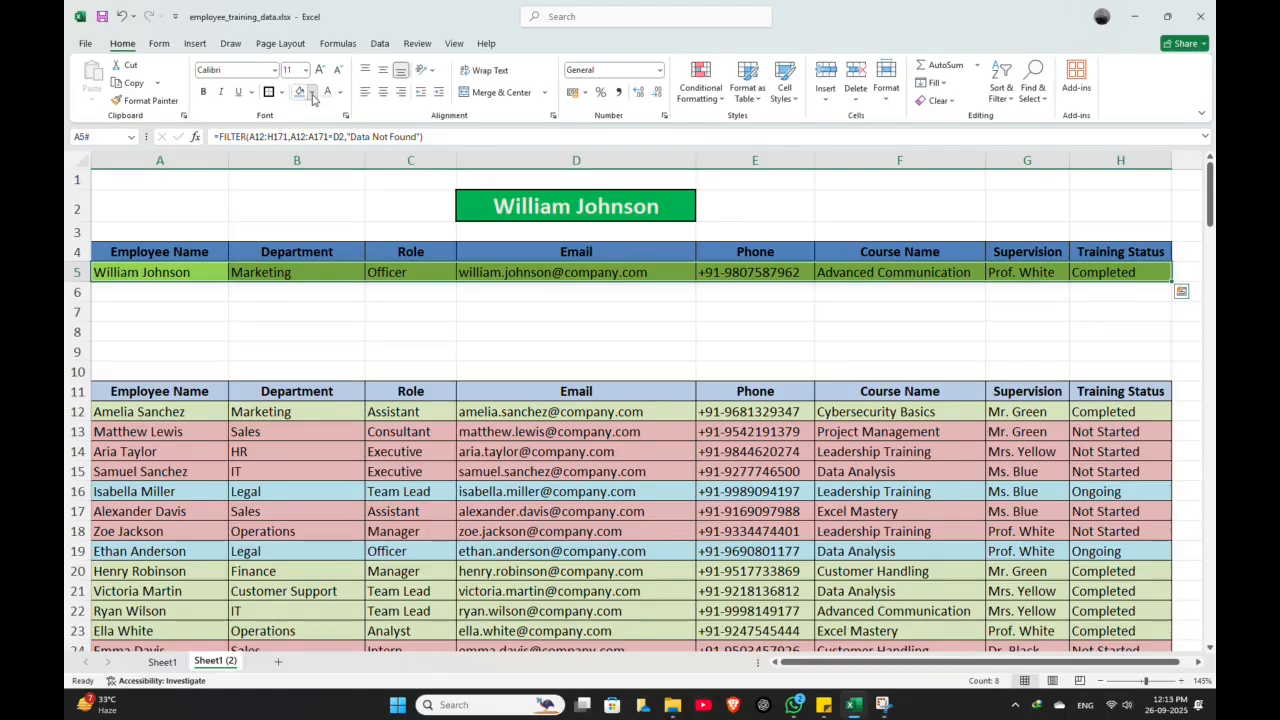
click(311, 92)
click(328, 328)
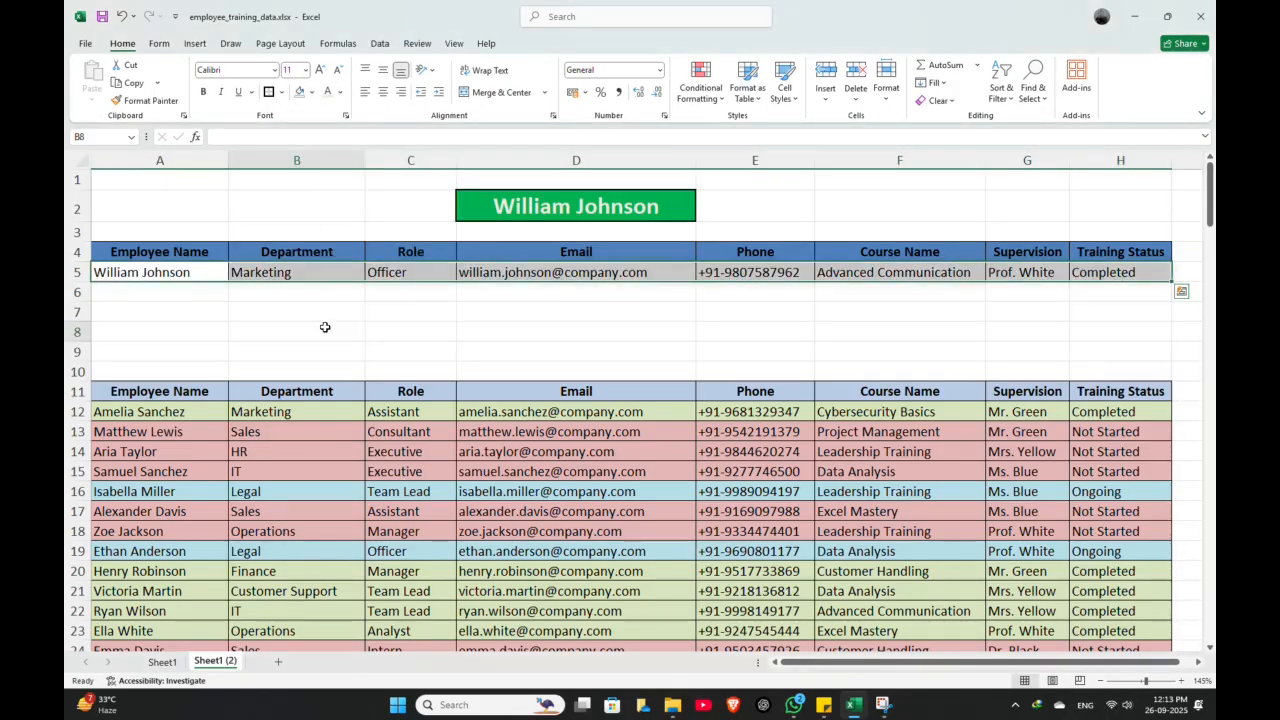
click(323, 331)
click(186, 270)
drag(186, 268, 576, 290)
click(838, 324)
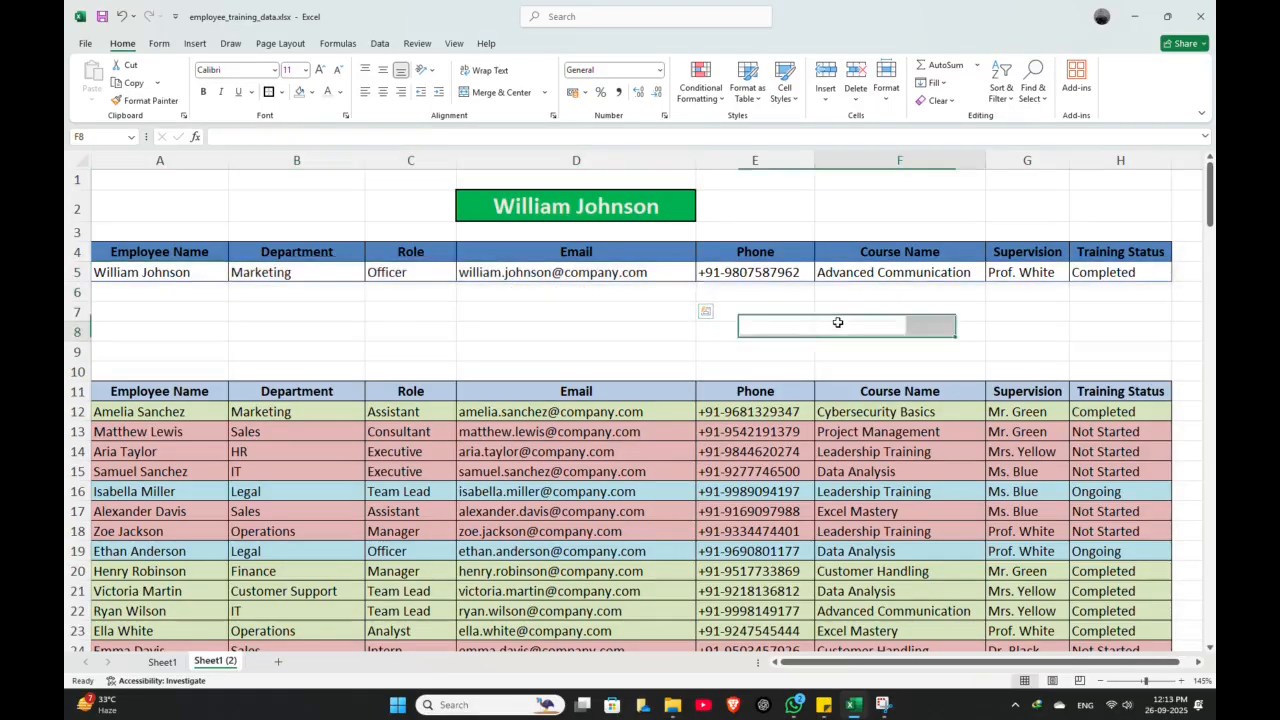
Start a formula-based conditional formatting rule for the lookup result row A5:H5.
click(1126, 276)
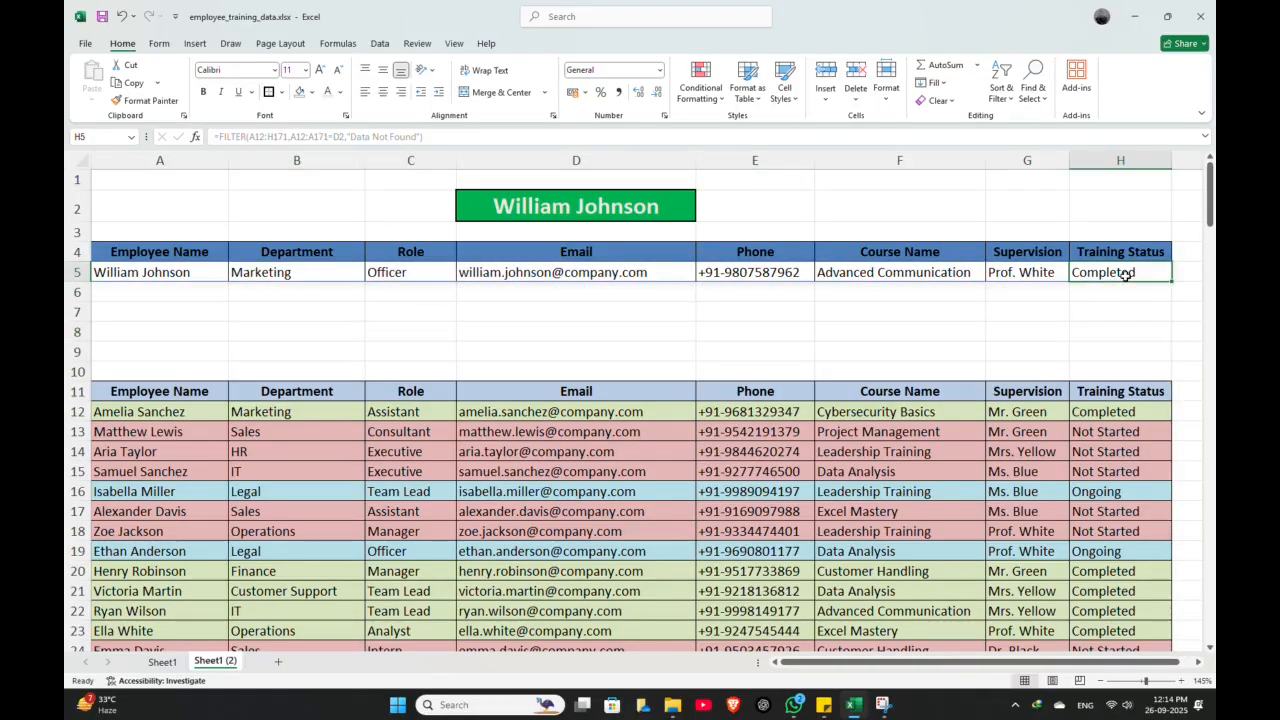
key(ctrl+shift+Left)
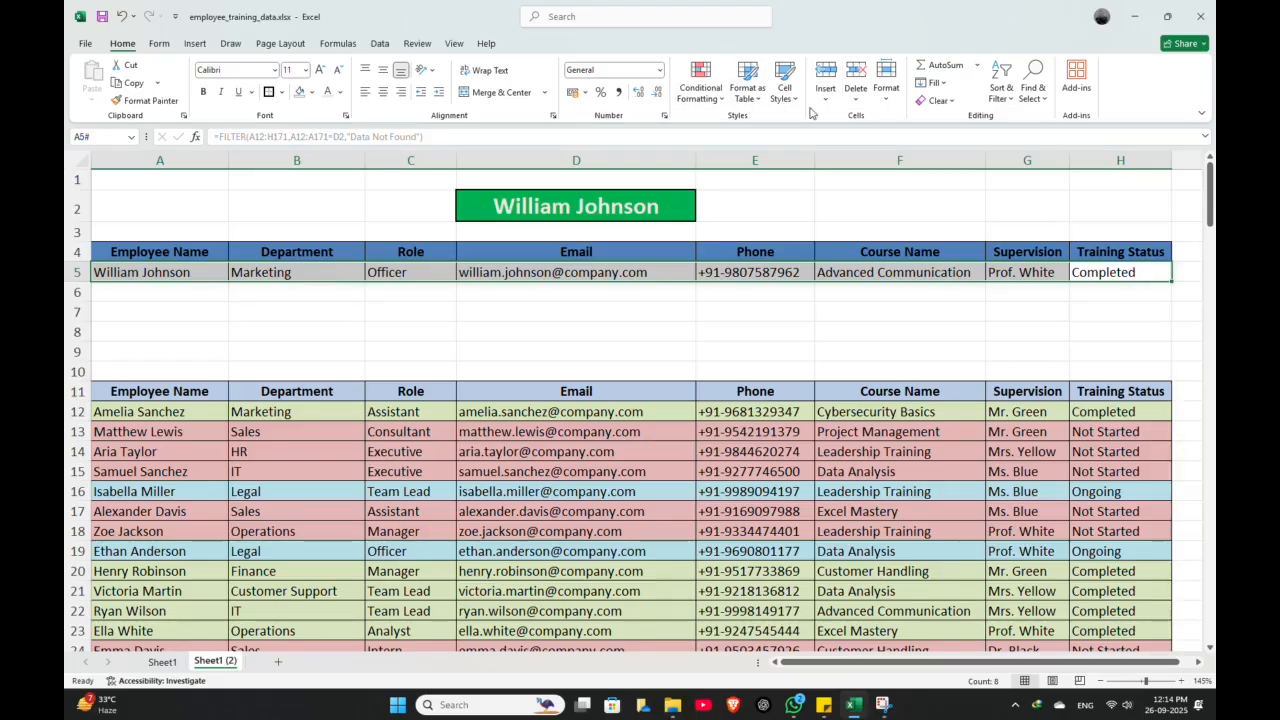
click(721, 100)
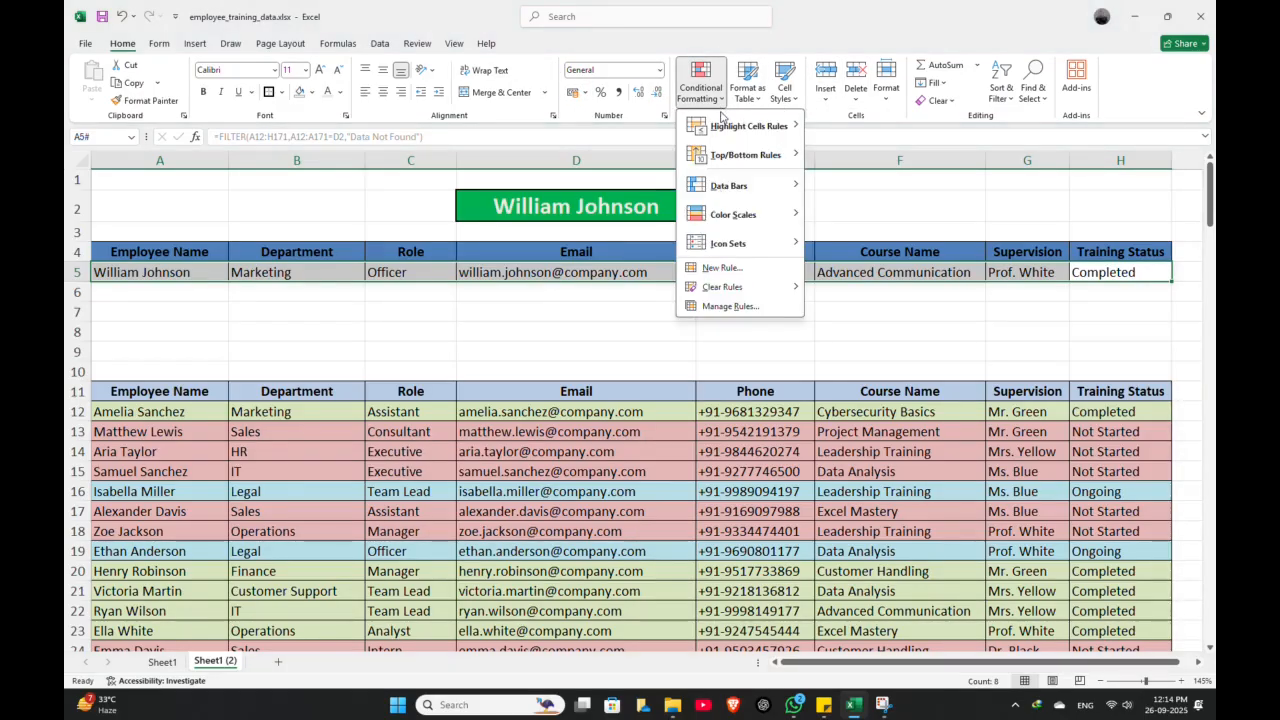
click(721, 268)
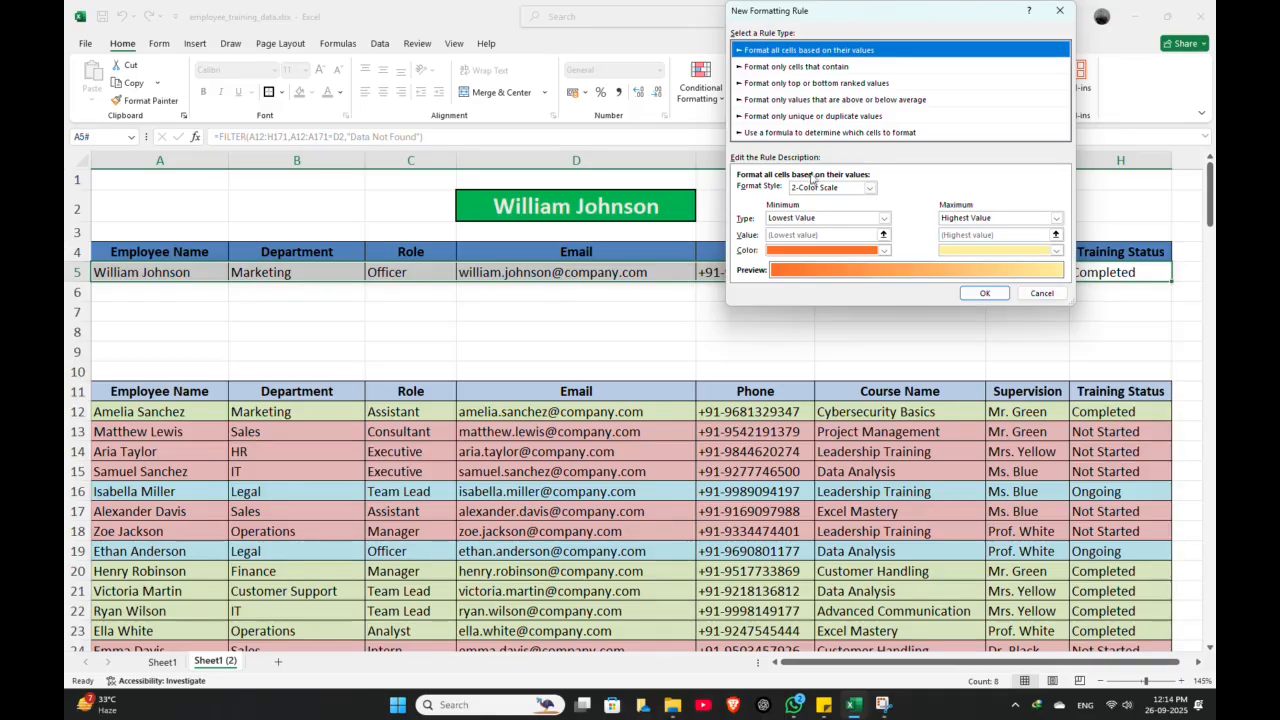
click(852, 132)
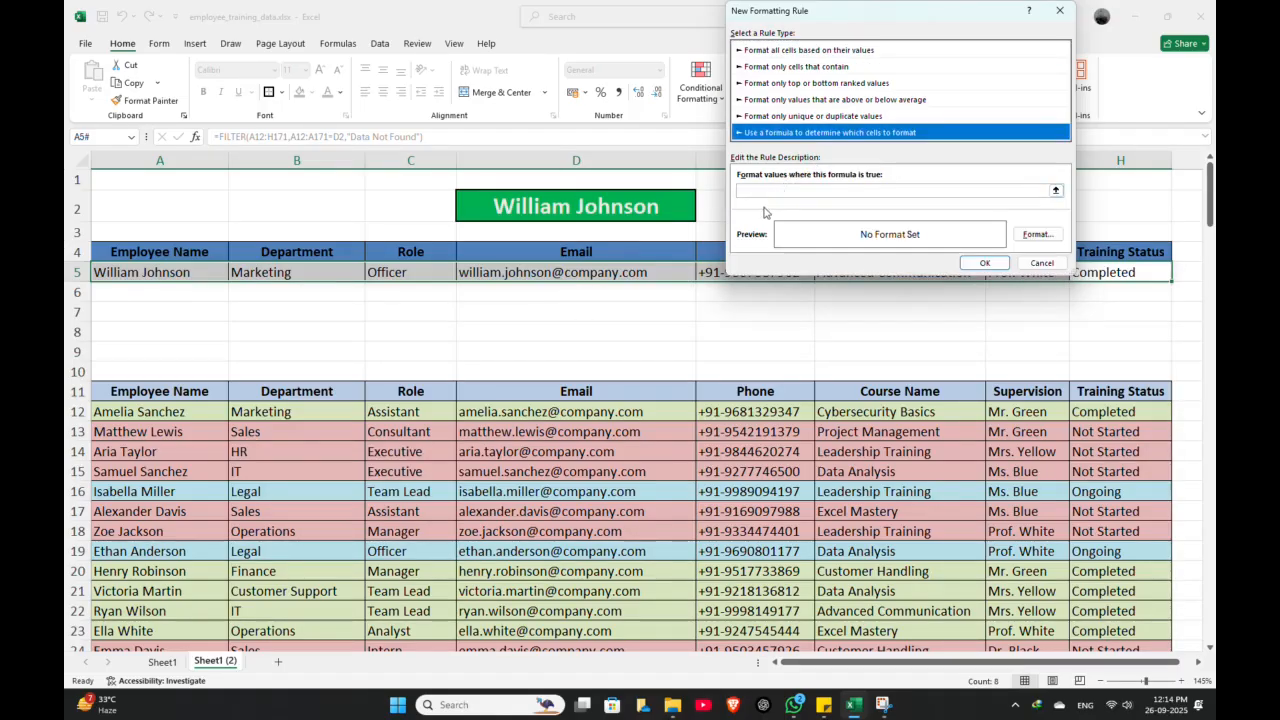
Set the lookup row rule's formula to =$H$5="Completed".
click(1131, 276)
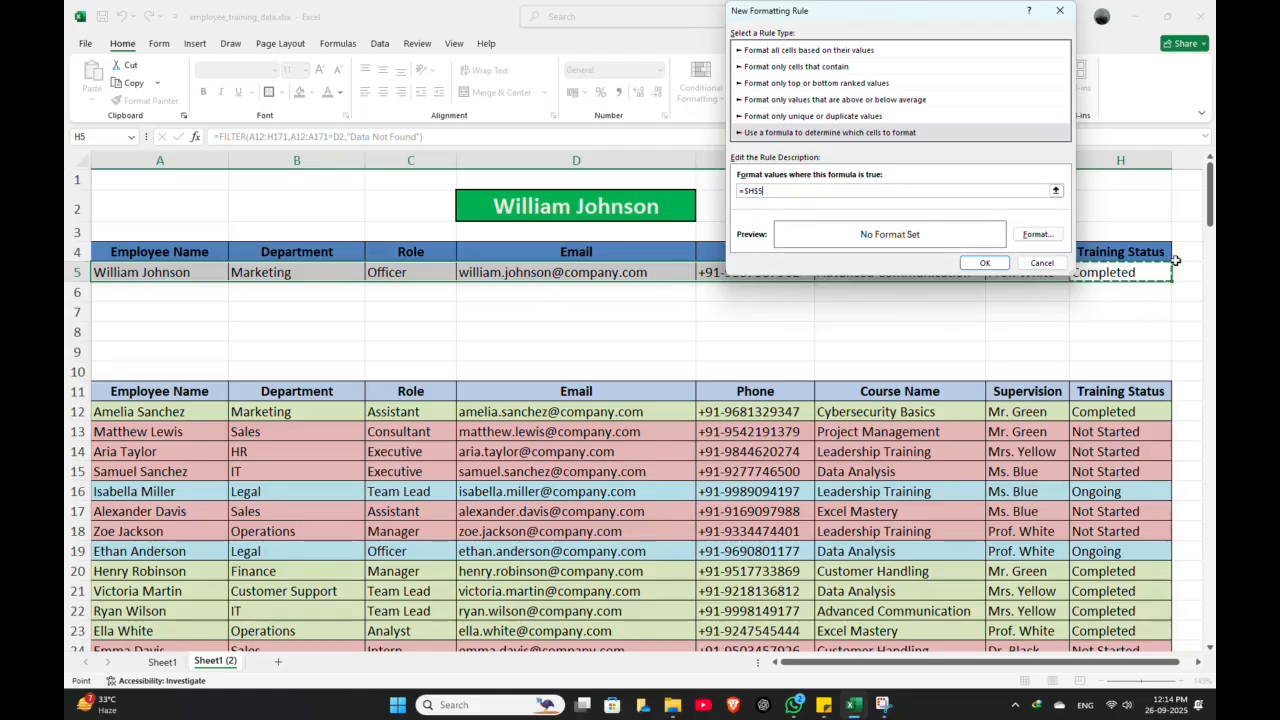
click(765, 191)
text(="Completed)
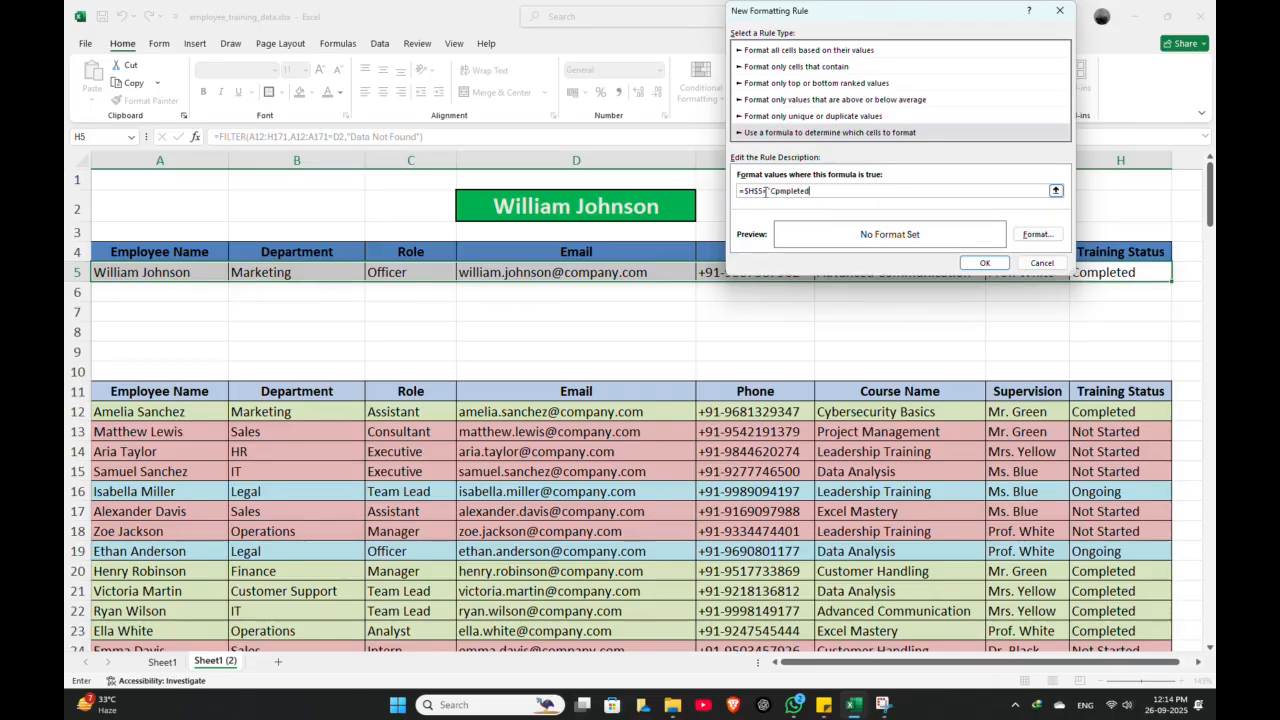
key(BackSpace)
key(BackSpace)
key(BackSpace)
key(BackSpace)
key(BackSpace)
key(BackSpace)
key(BackSpace)
key(BackSpace)
text(omple)
Give the lookup row's Completed rule a light green fill and apply it.
click(1045, 244)
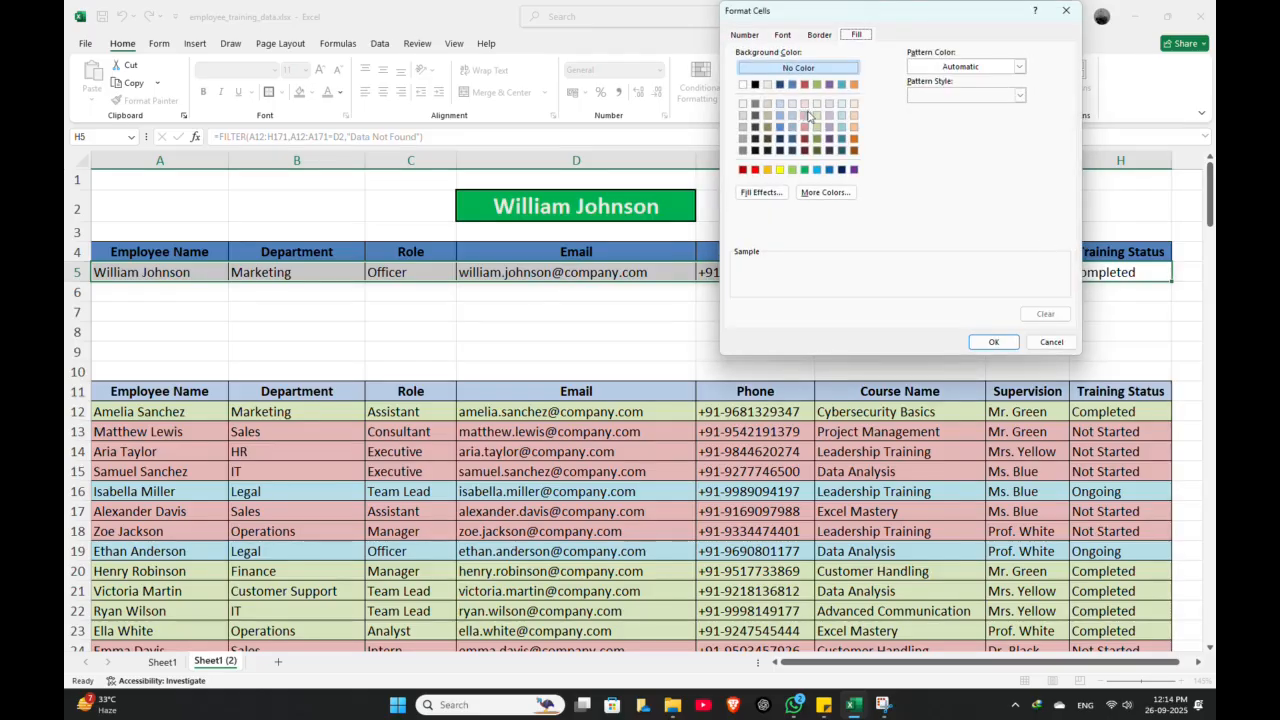
click(816, 115)
click(987, 342)
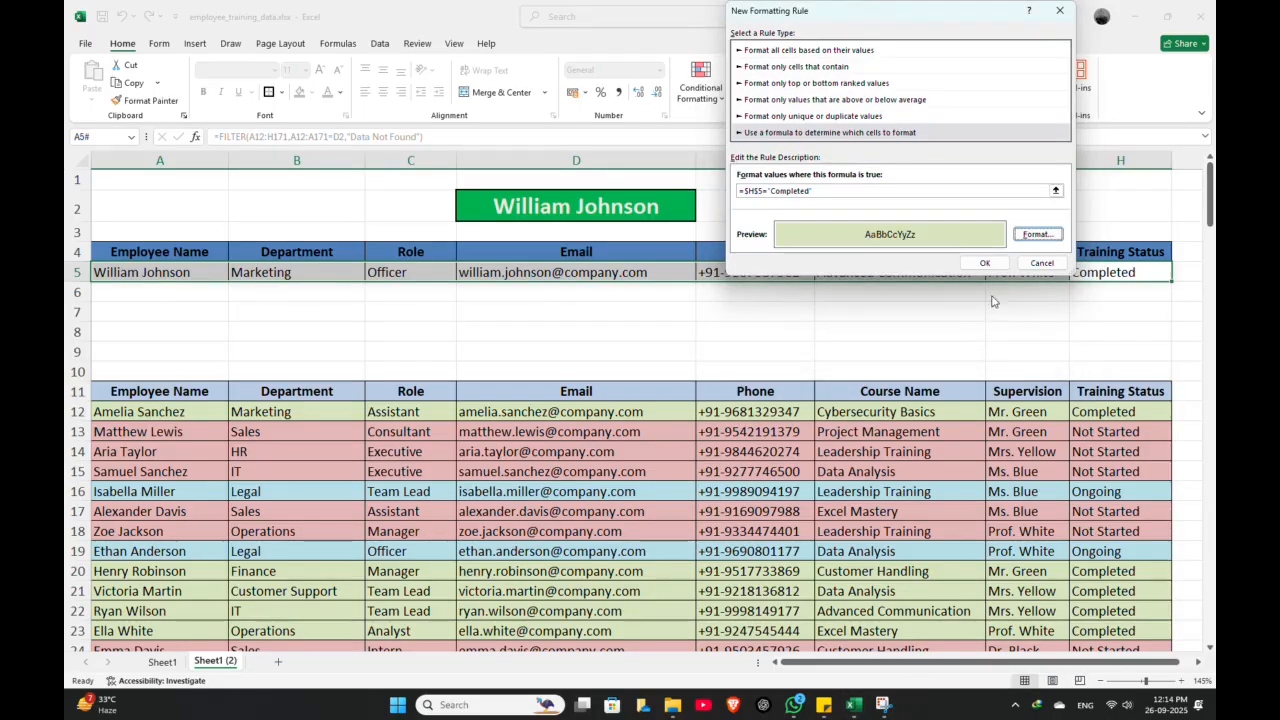
click(984, 262)
click(907, 326)
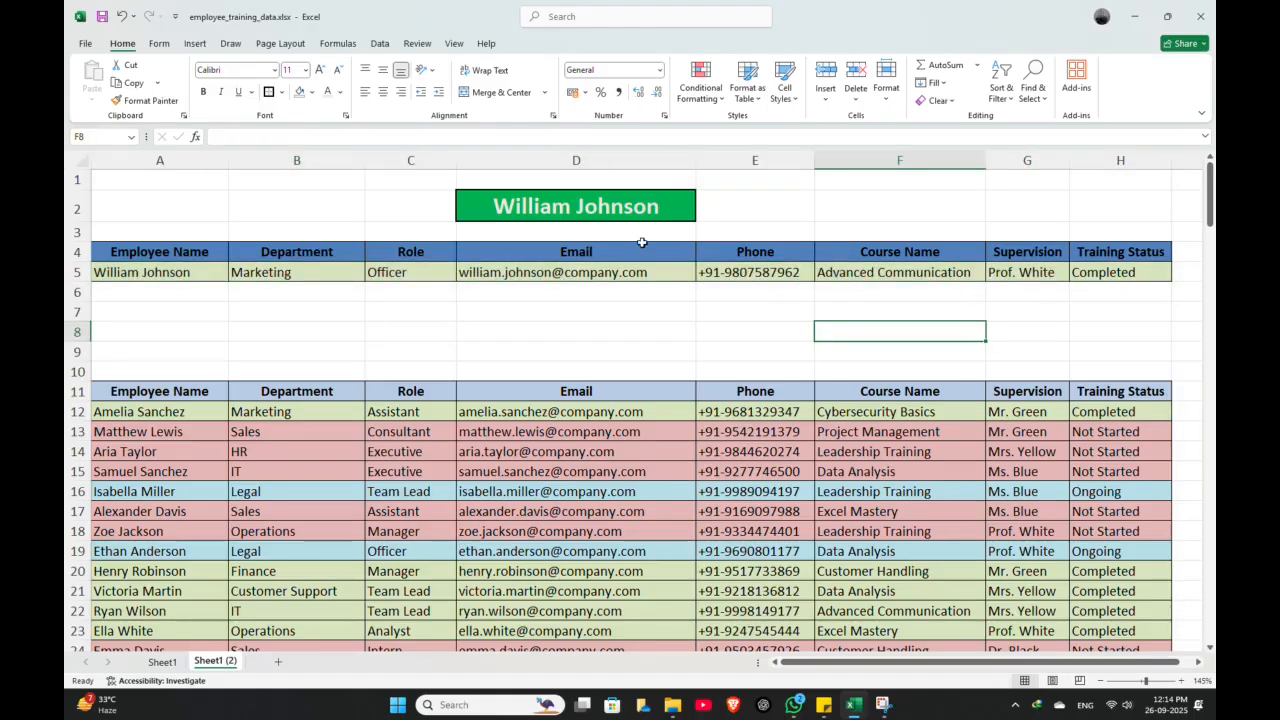
Check the lookup row's colouring by picking two more employees in D2 whose training is Ongoing.
click(664, 212)
click(703, 217)
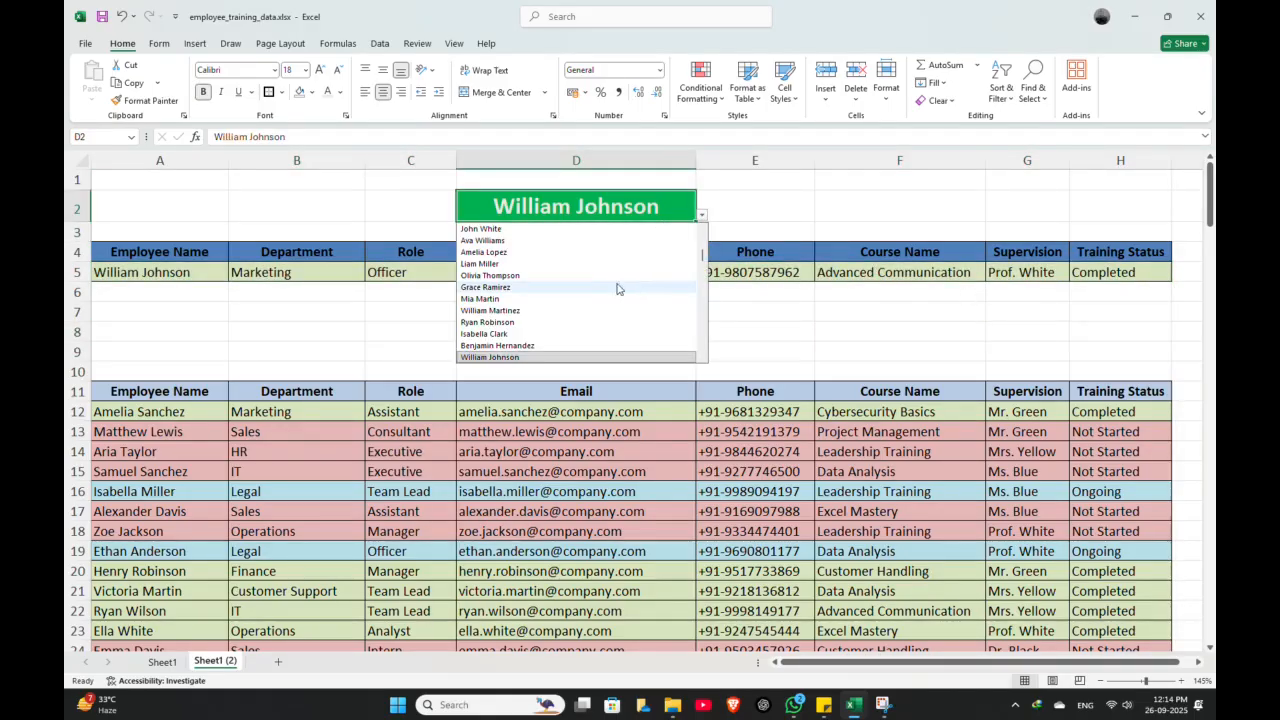
click(617, 286)
click(703, 216)
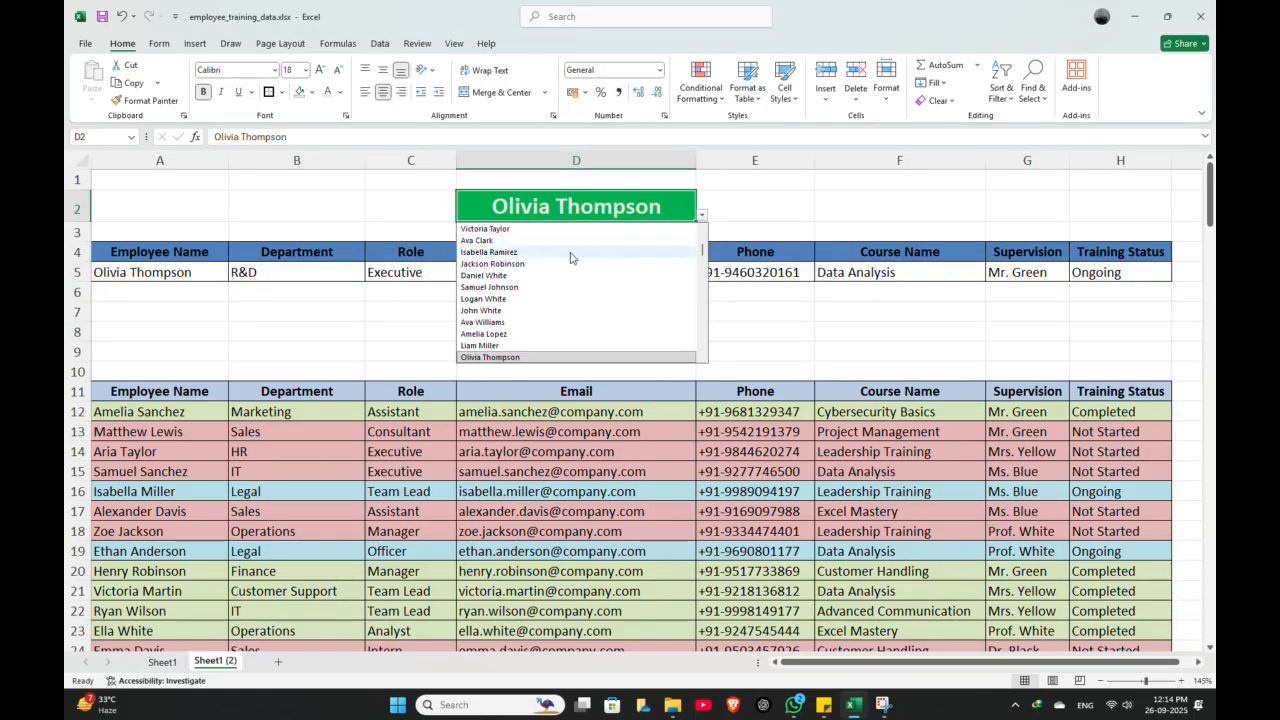
click(563, 230)
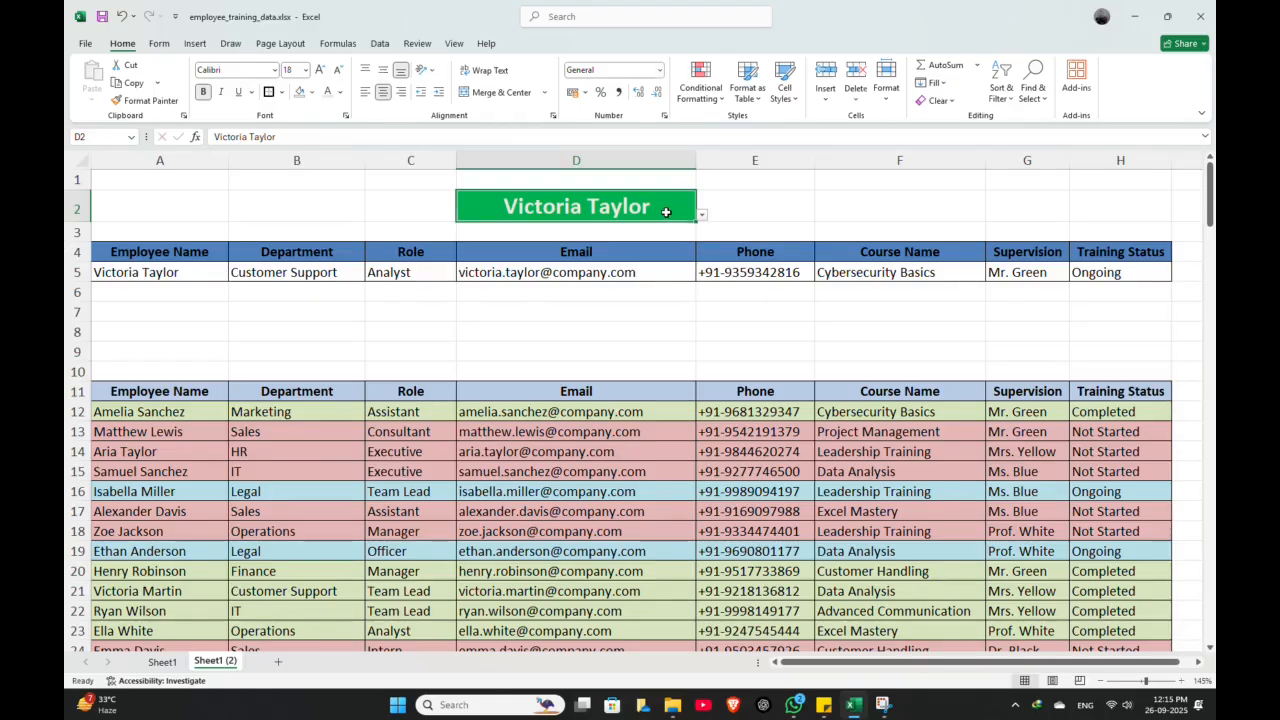
Check the lookup row's Completed colouring by picking an employee in D2 whose training is Completed.
text(amer)
key(BackSpace)
key(Down)
key(Return)
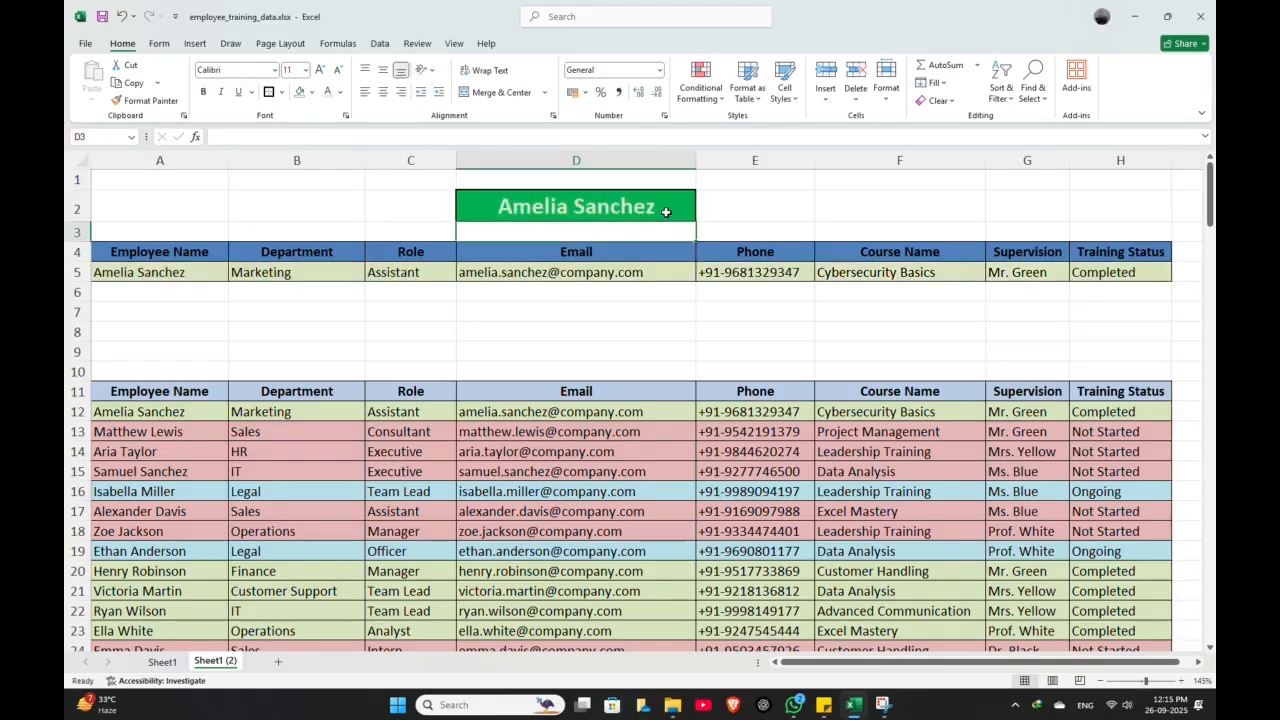
click(300, 273)
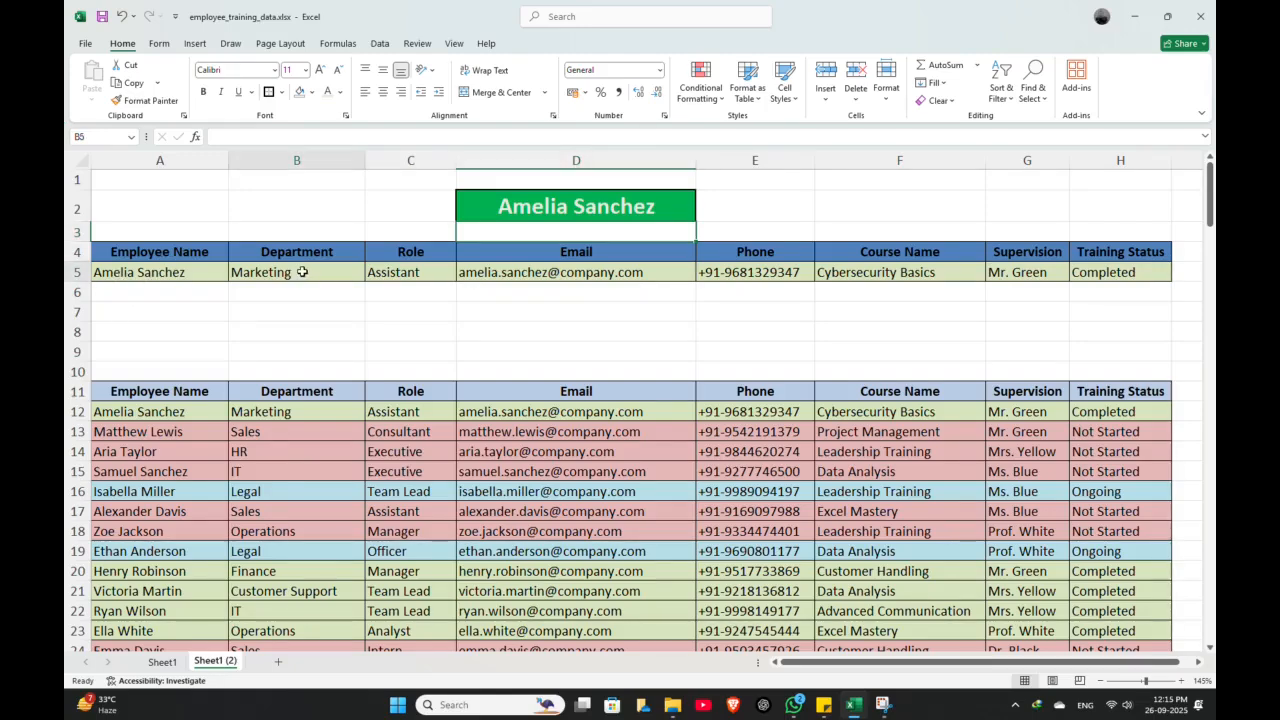
click(138, 280)
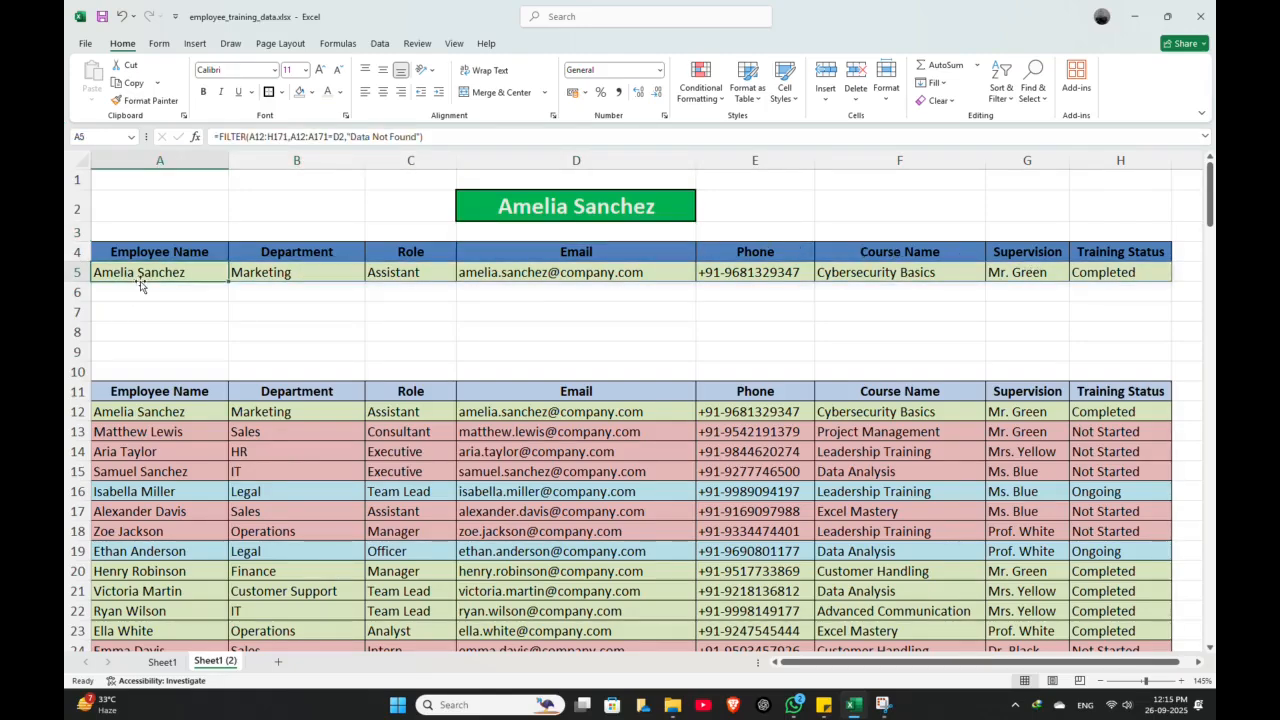
Start a formula-based conditional formatting rule for lookup row A5:H5 with the formula =$H$5="Not Started".
click(1076, 273)
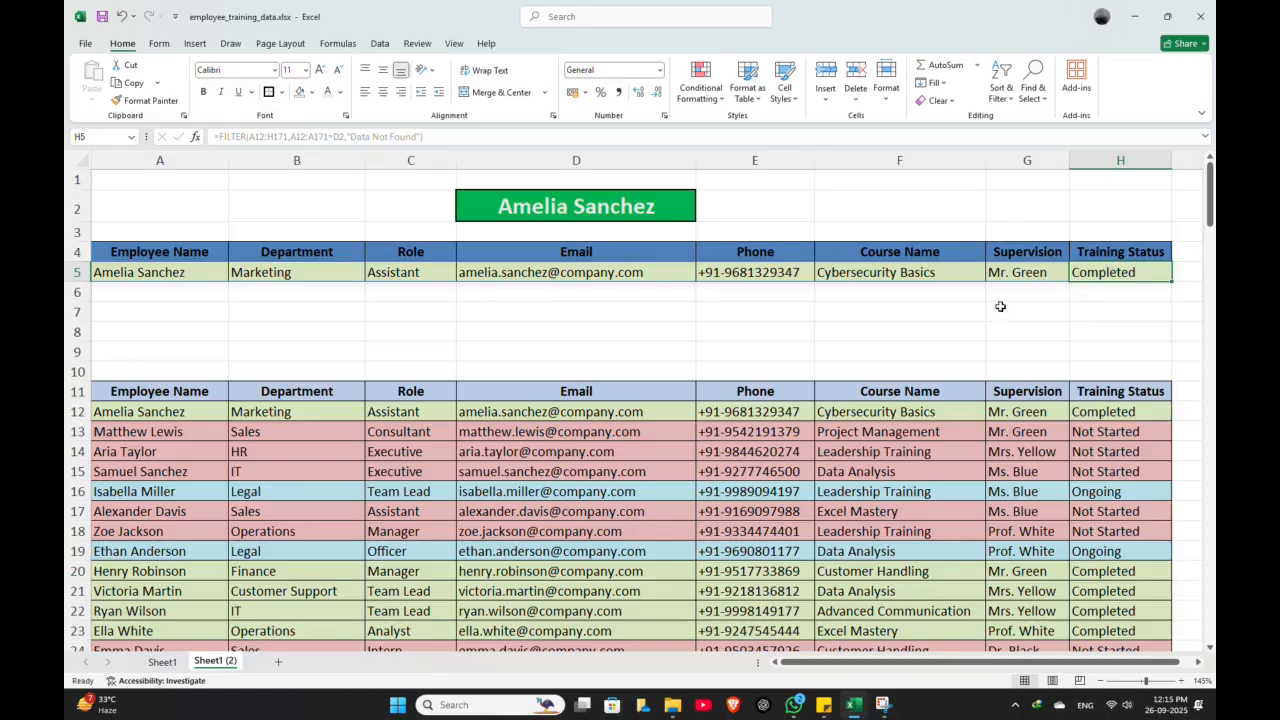
key(ctrl+shift+Left)
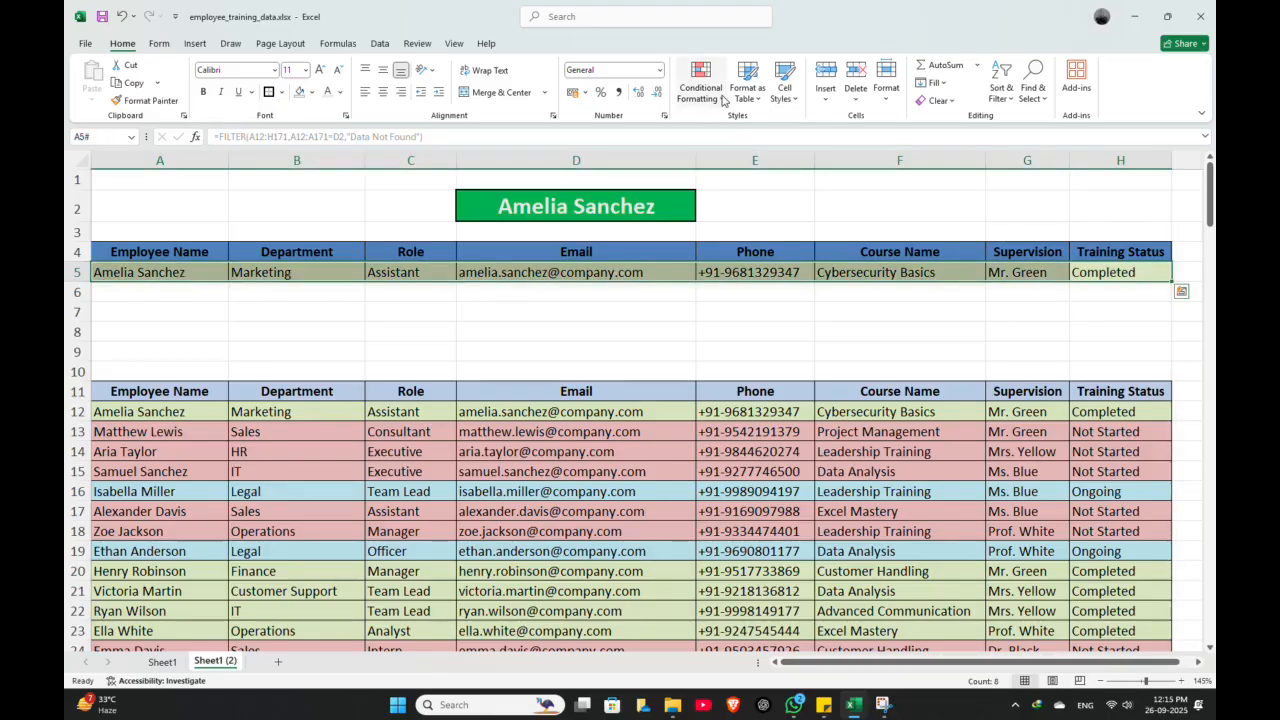
click(715, 98)
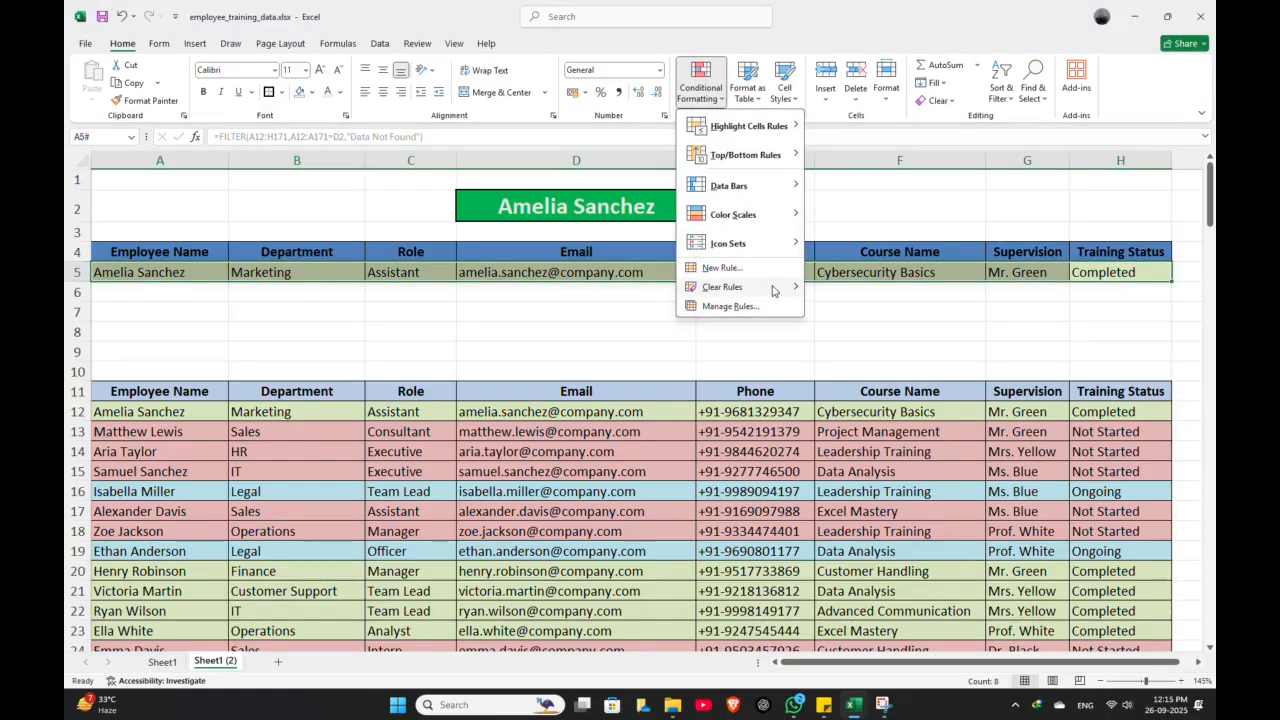
click(721, 268)
click(803, 135)
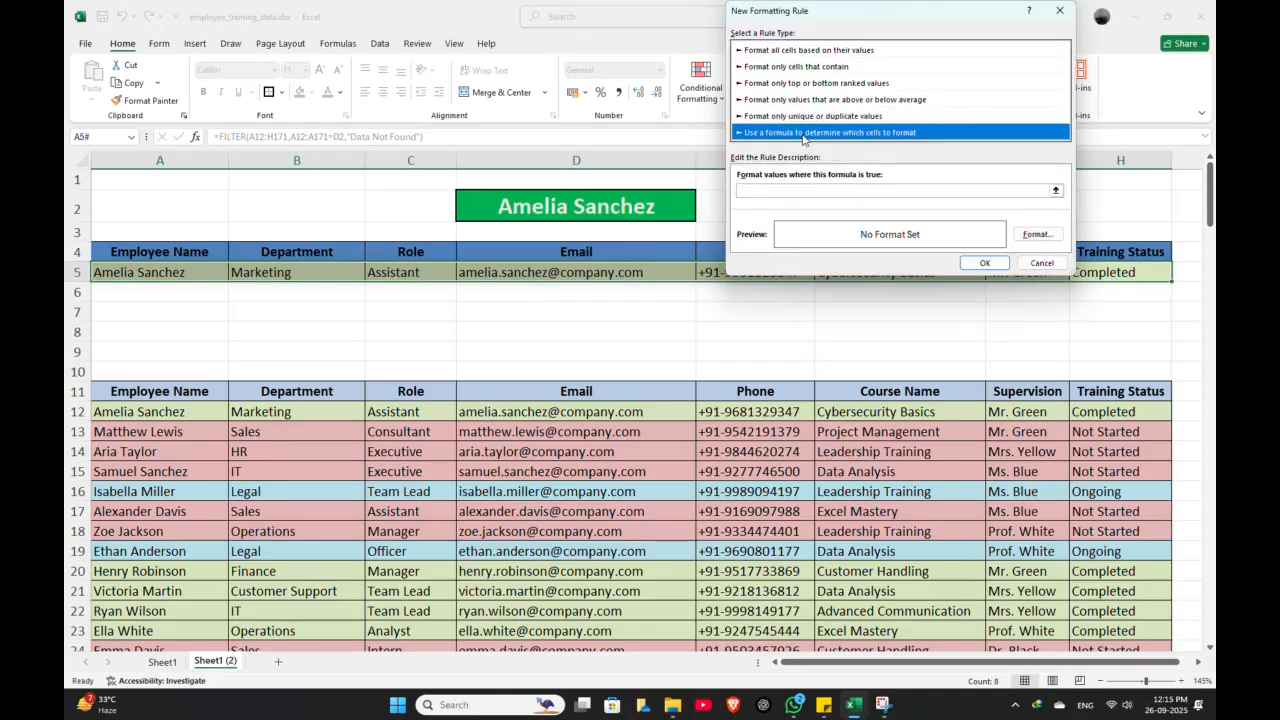
click(776, 190)
click(1110, 272)
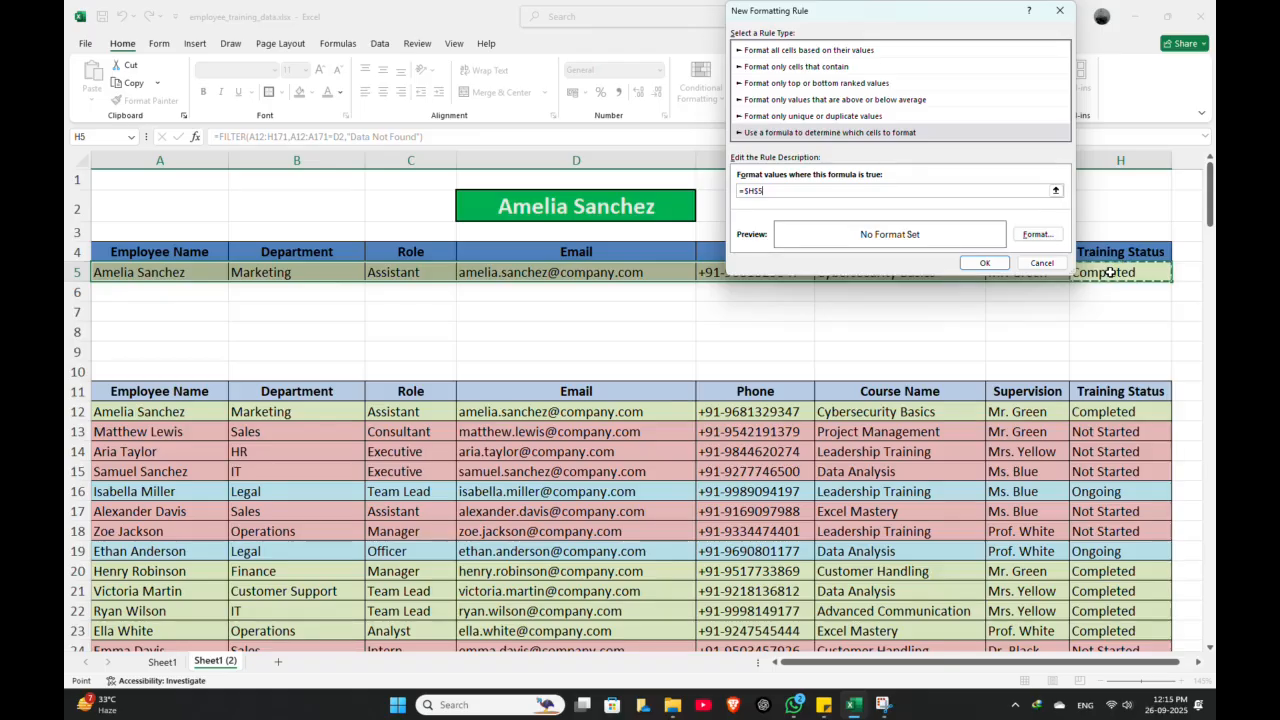
text(="Not Started)
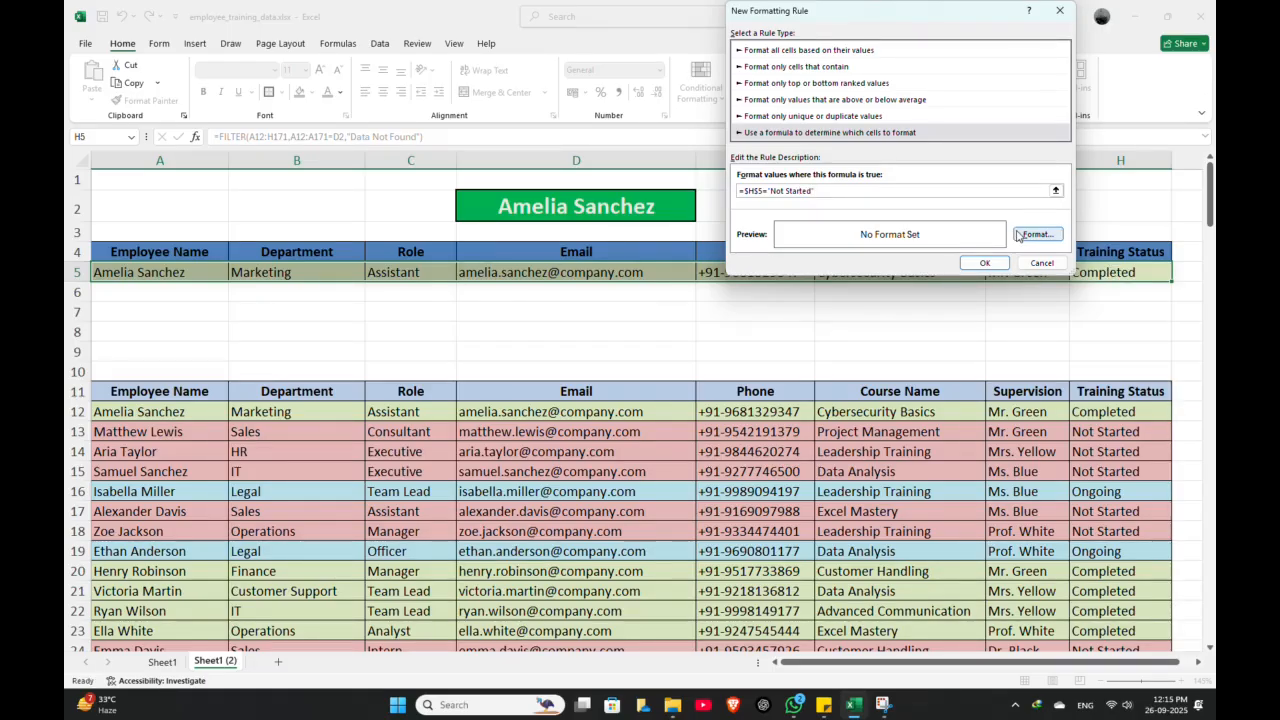
Give the lookup row's Not Started rule a light red fill and apply it.
click(1018, 232)
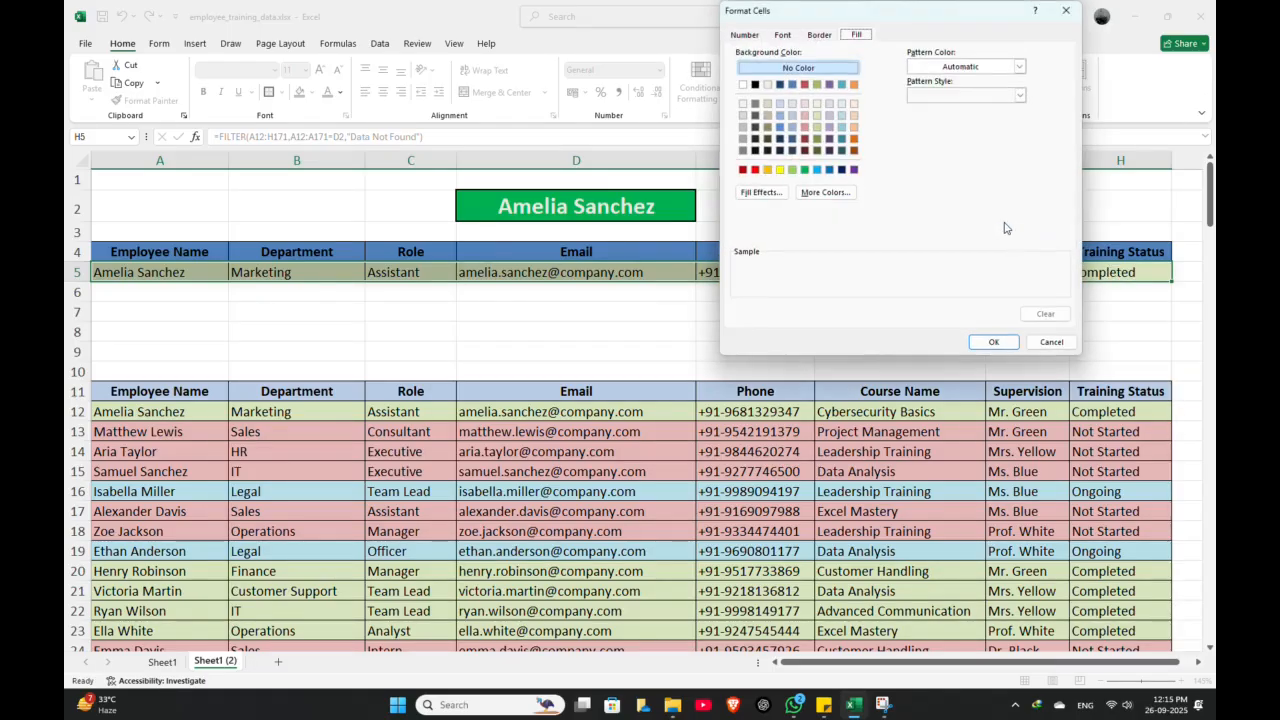
click(804, 115)
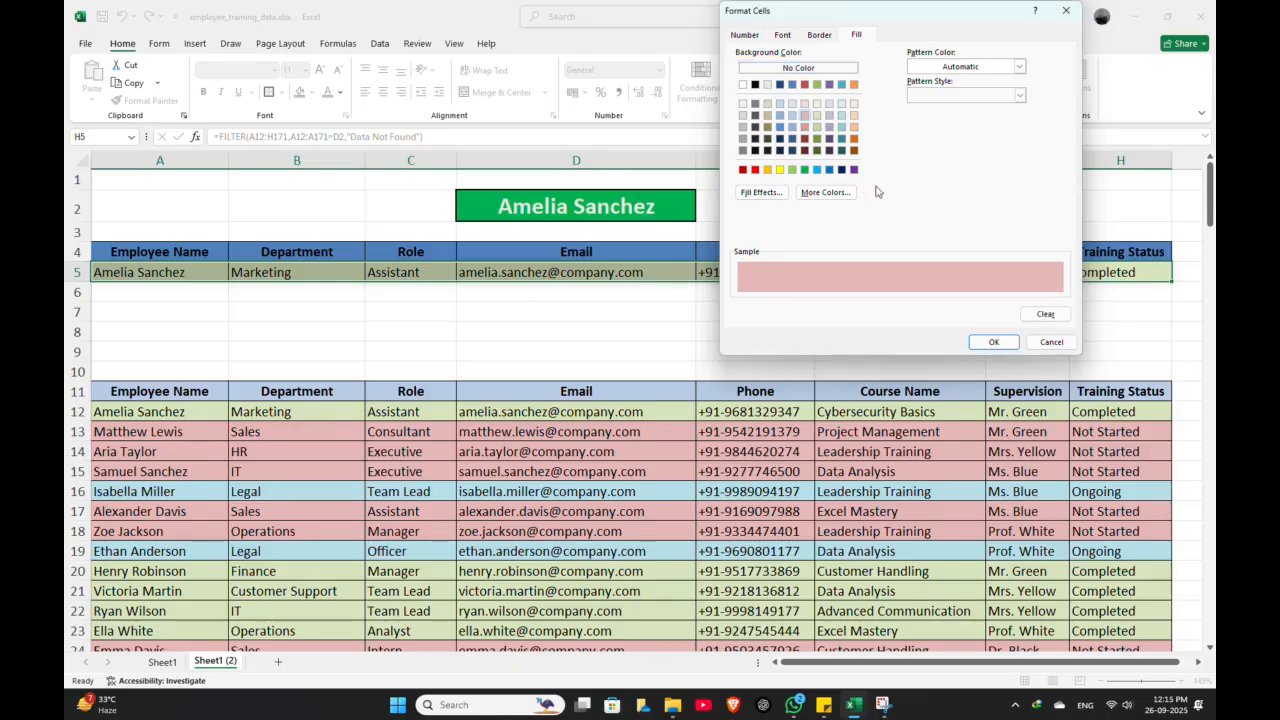
click(995, 342)
click(984, 265)
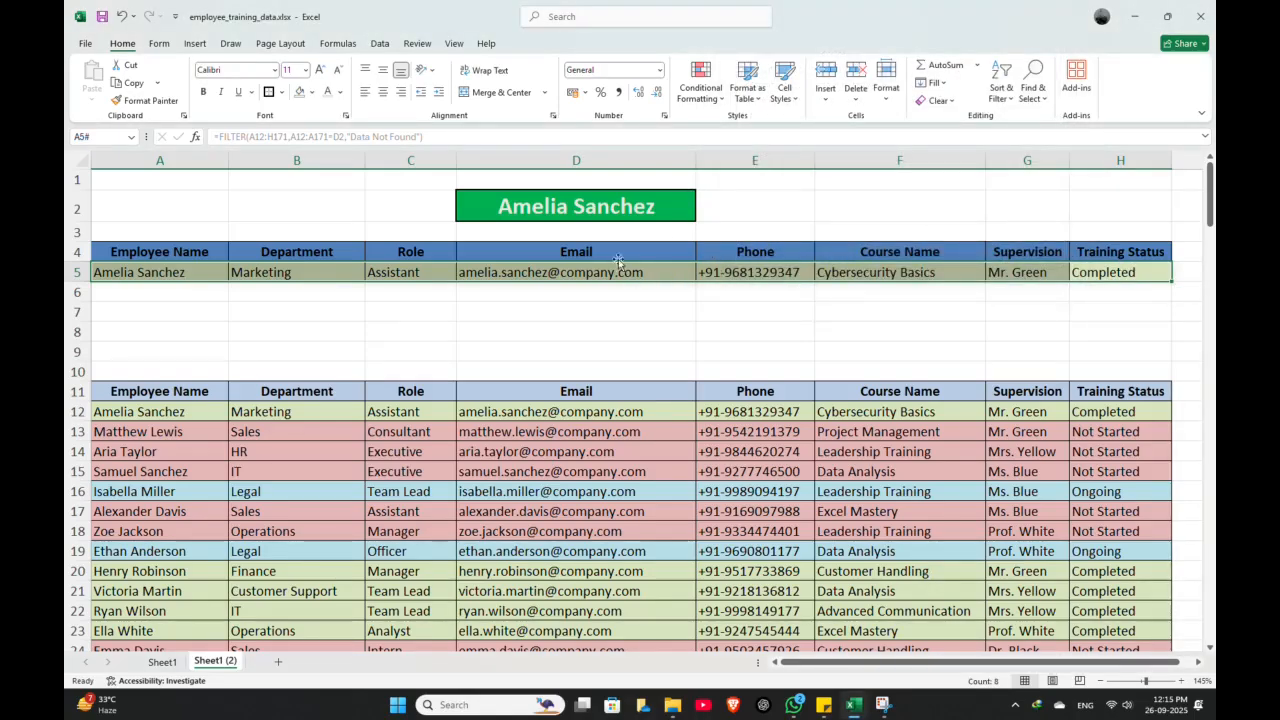
Check the Not Started colouring by picking an employee in D2 whose training is Not Started.
click(653, 206)
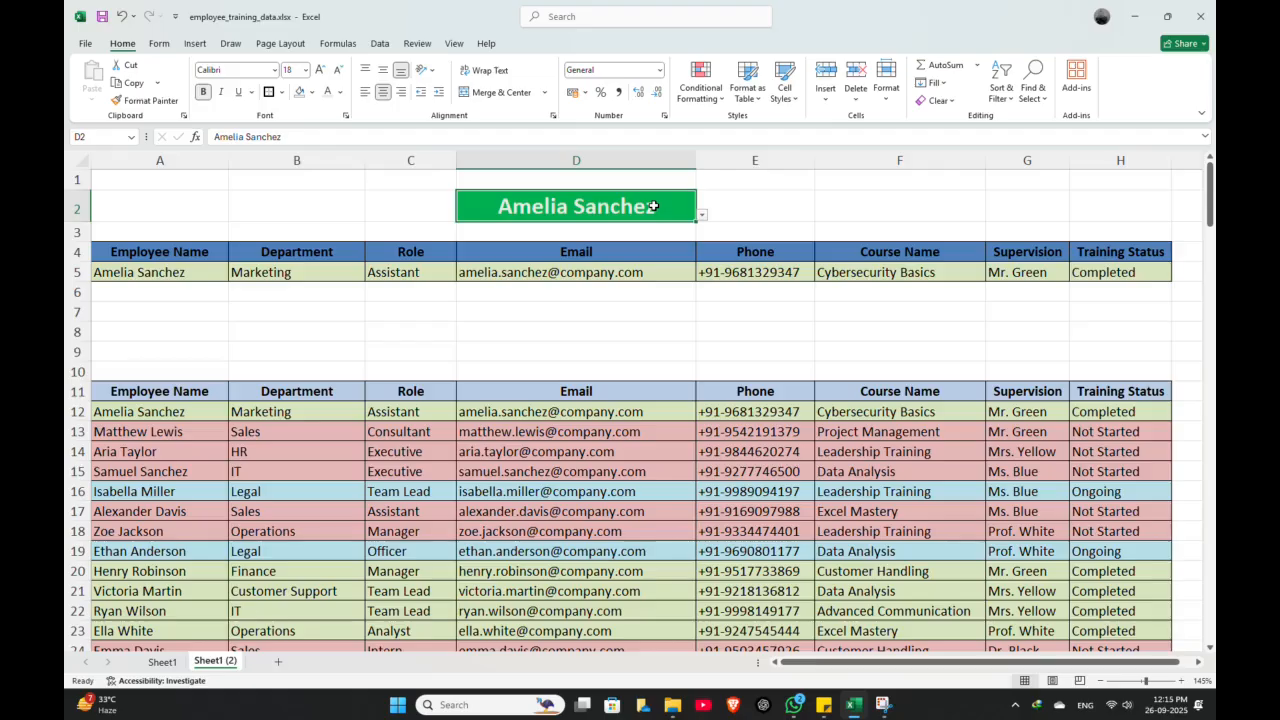
text(ma)
key(Return)
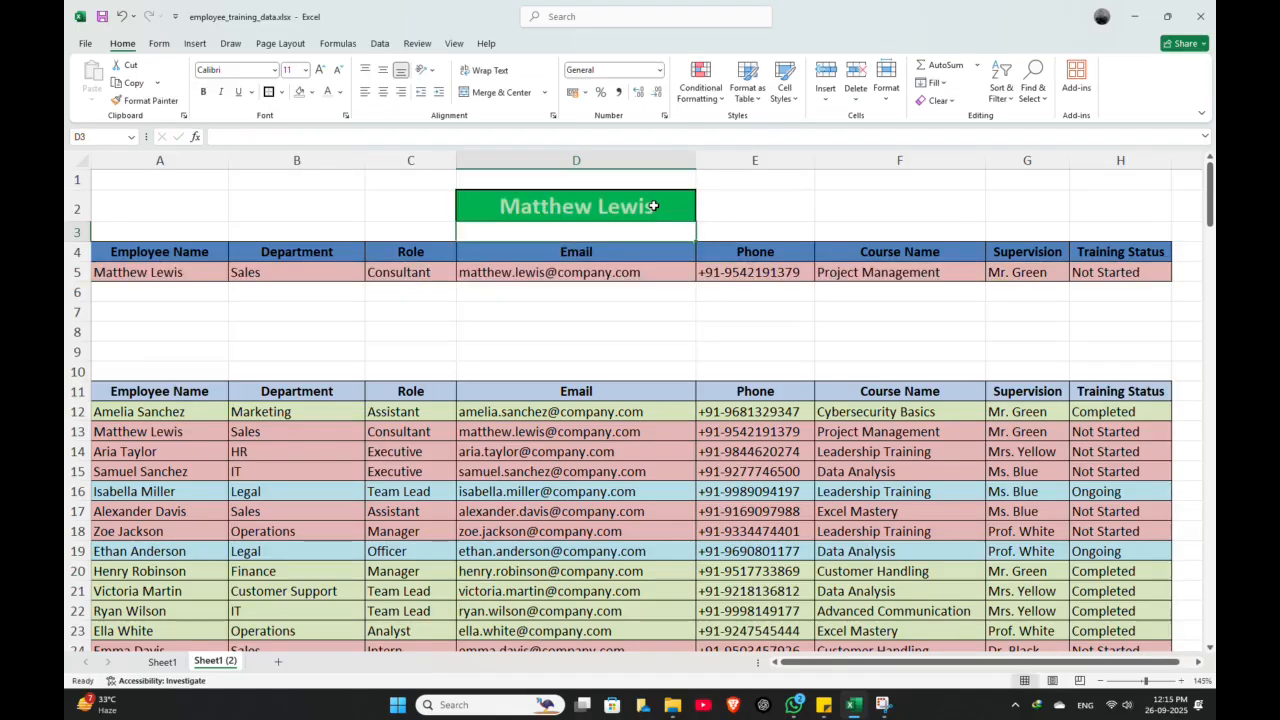
click(755, 311)
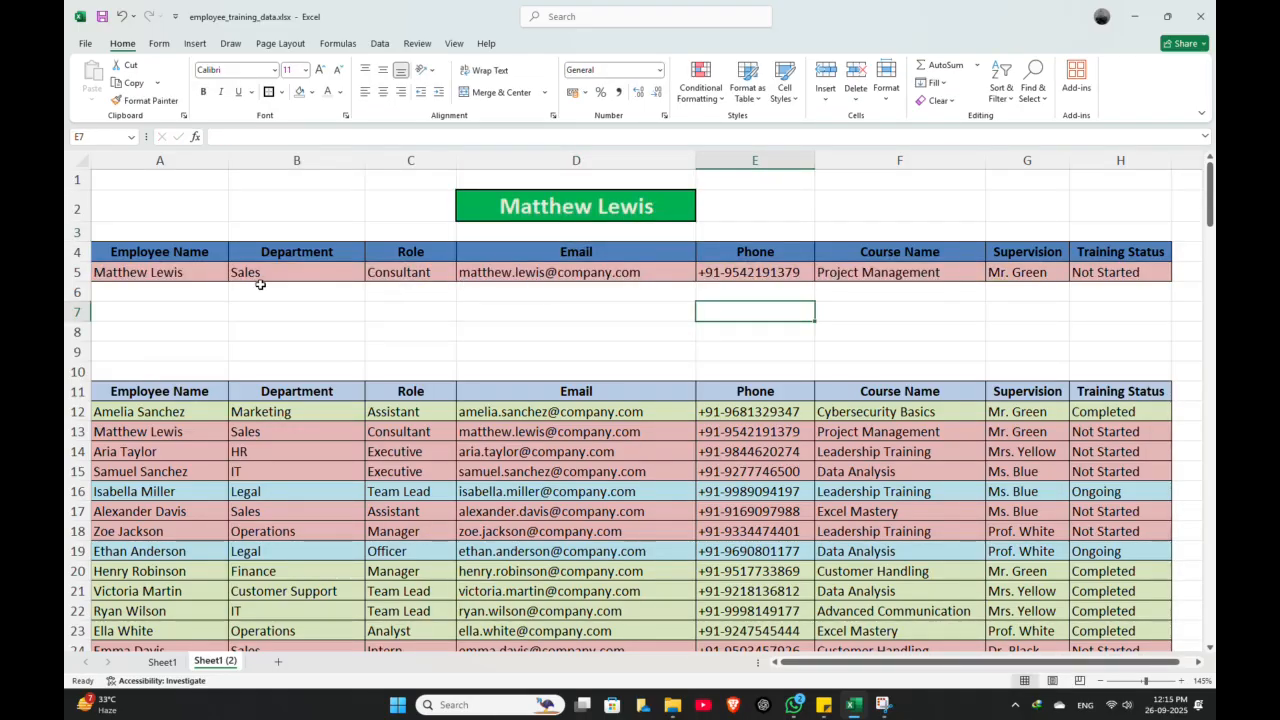
Add a formula-based conditional formatting rule =$H$5="Ongoing" to lookup row A5:H5, leaving its format unset.
mouse_move(162, 277)
mouse_down()
mouse_move(795, 263)
mouse_move(1051, 286)
mouse_move(1029, 322)
mouse_move(1117, 266)
mouse_move(1047, 286)
mouse_up()
click(700, 82)
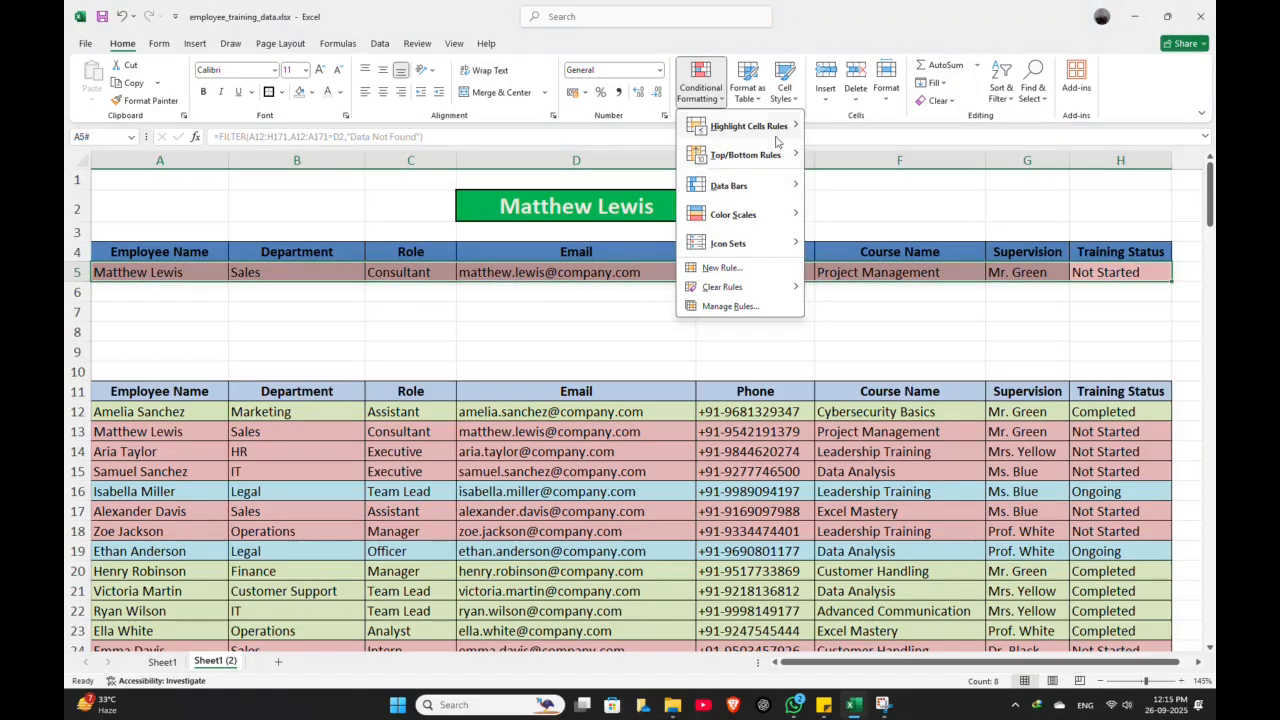
click(722, 268)
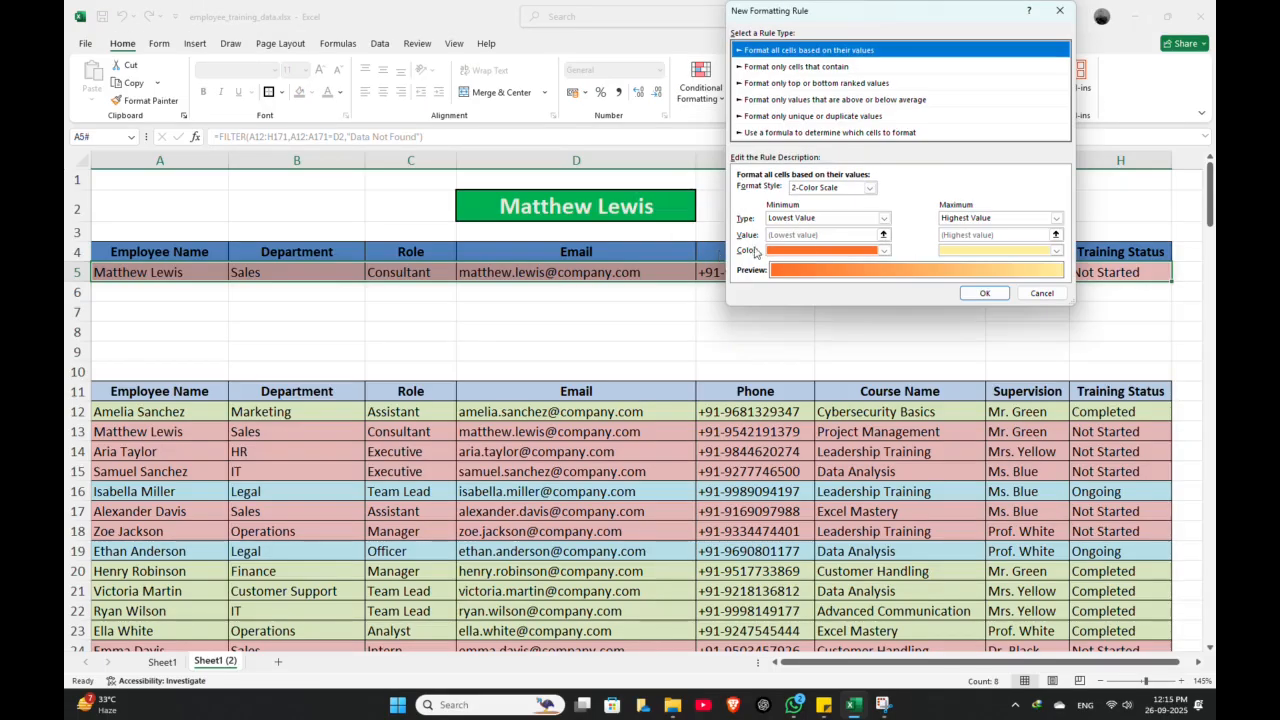
click(800, 132)
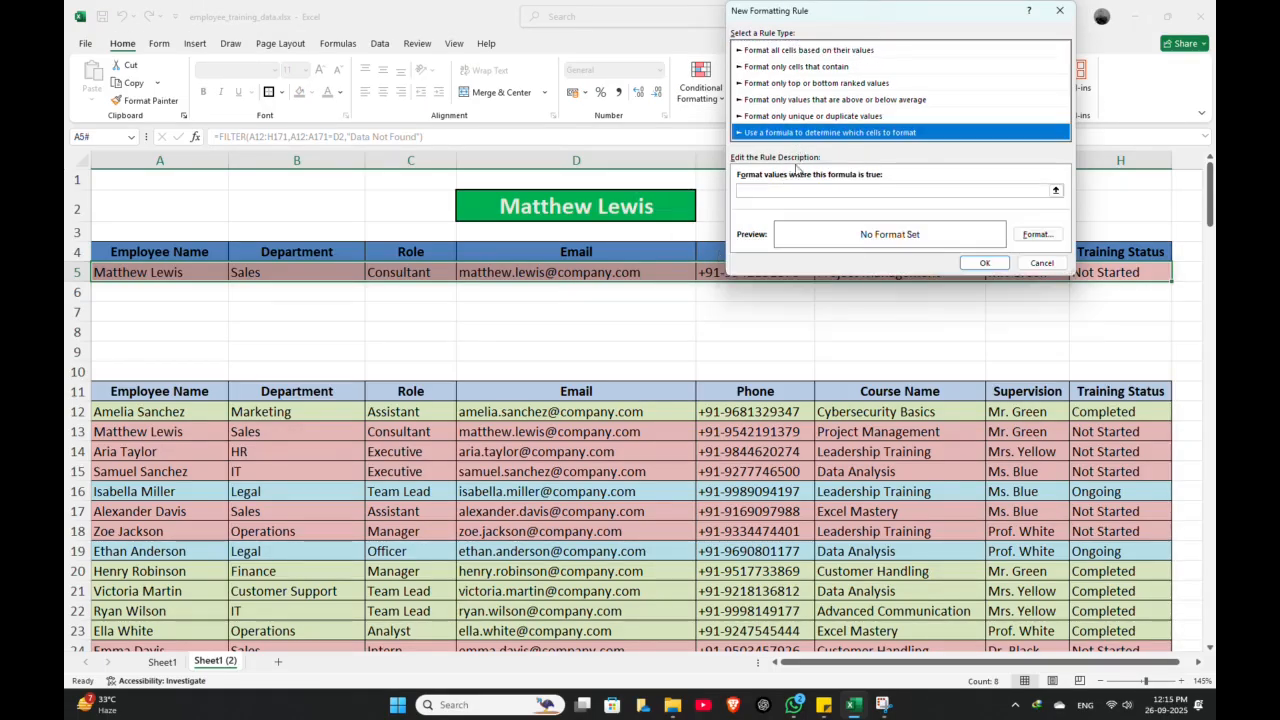
click(1055, 190)
click(1100, 270)
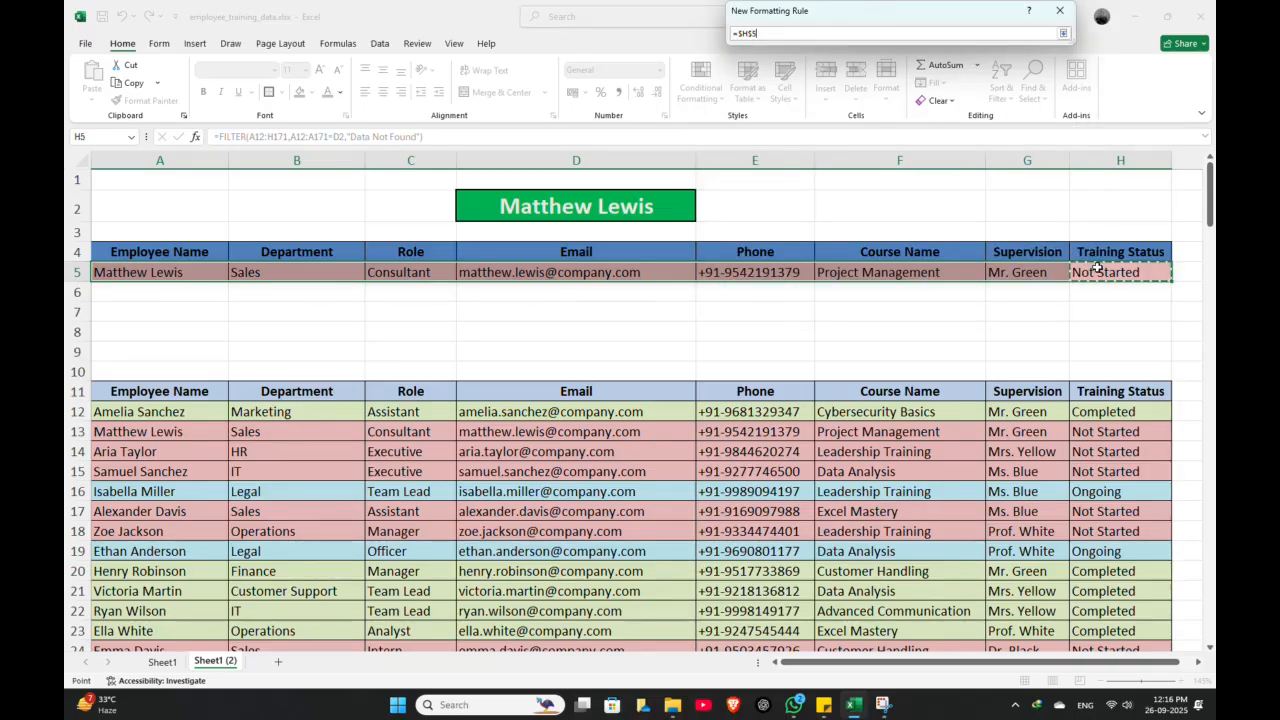
click(1064, 10)
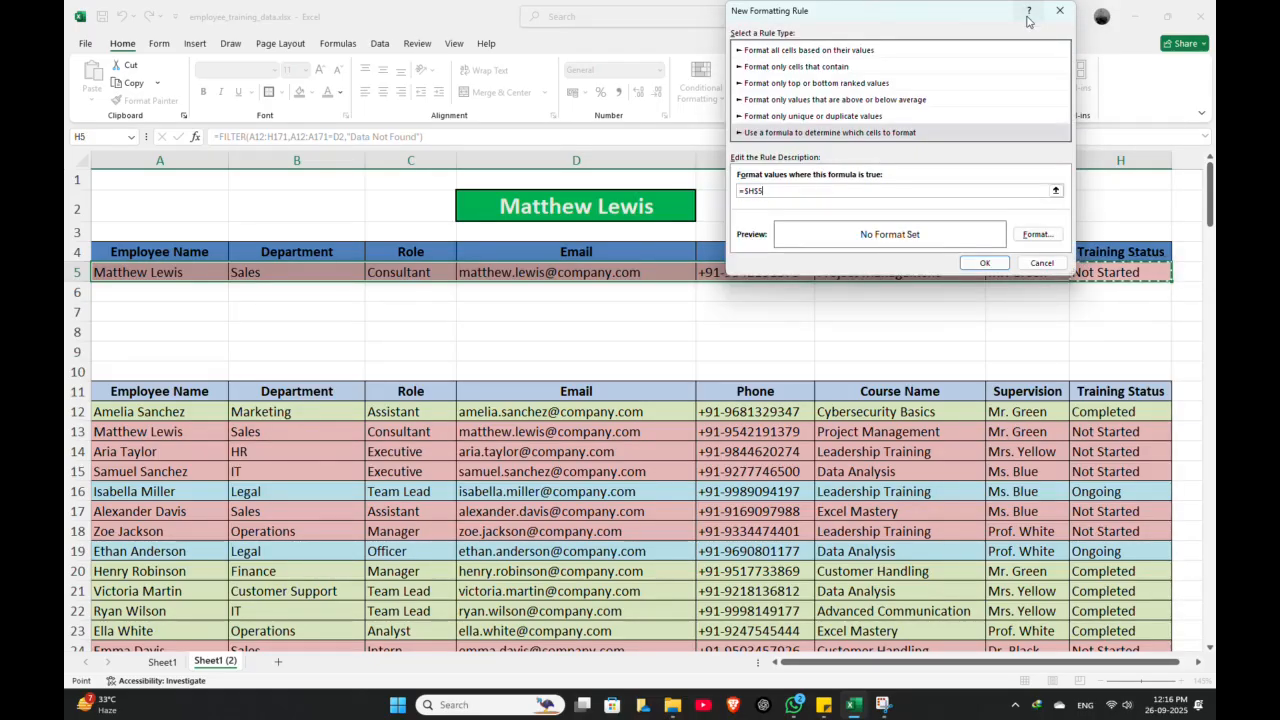
text(="Ongoing)
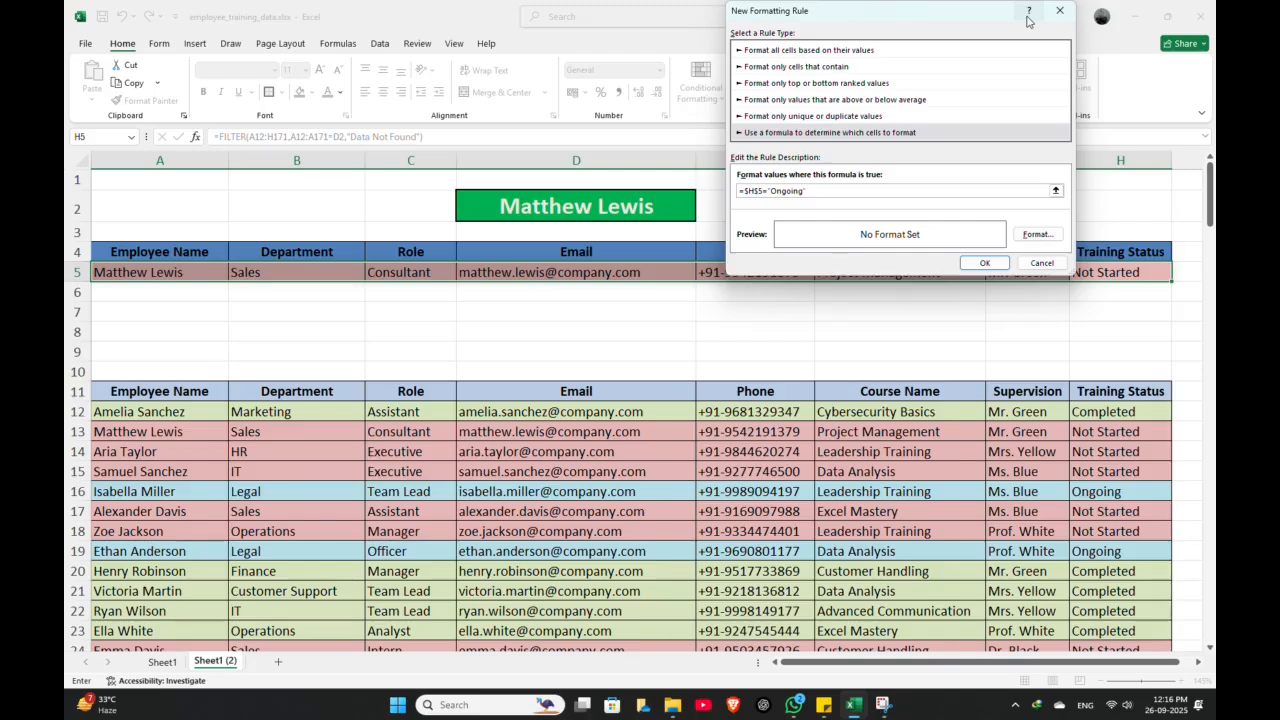
click(984, 262)
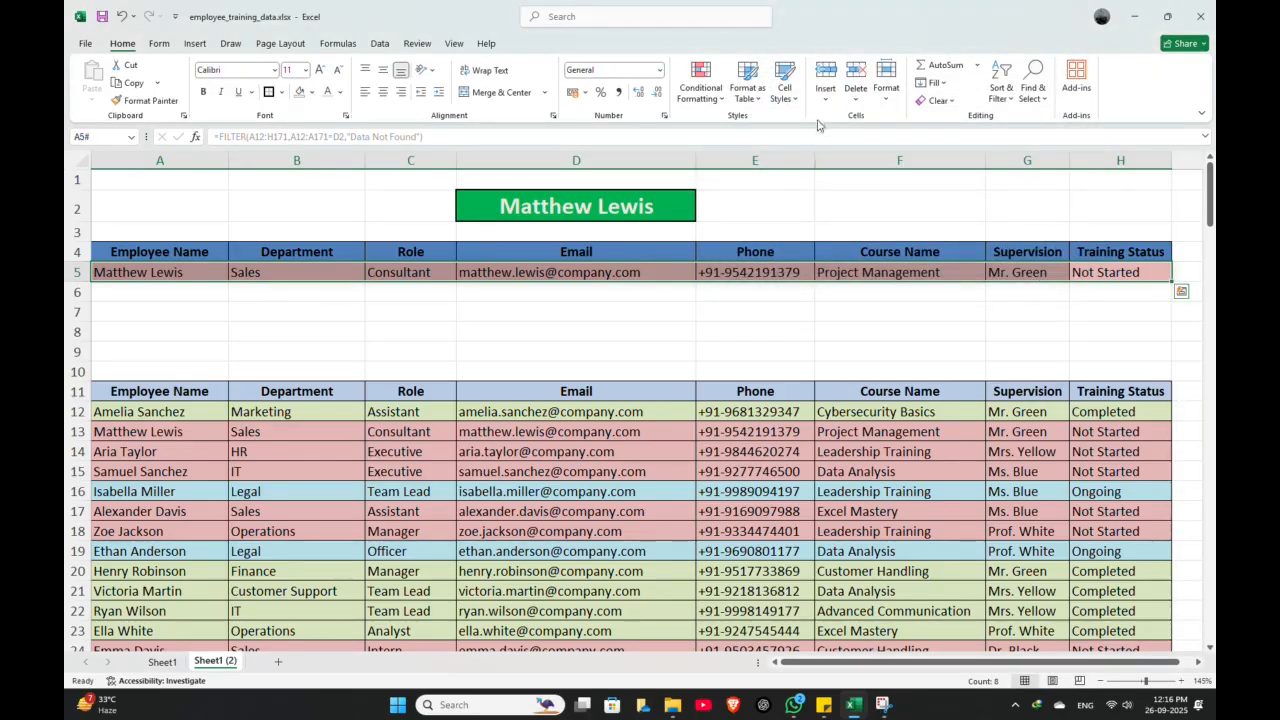
Edit the lookup row's existing Ongoing rule to use a light blue fill and apply the change.
click(700, 85)
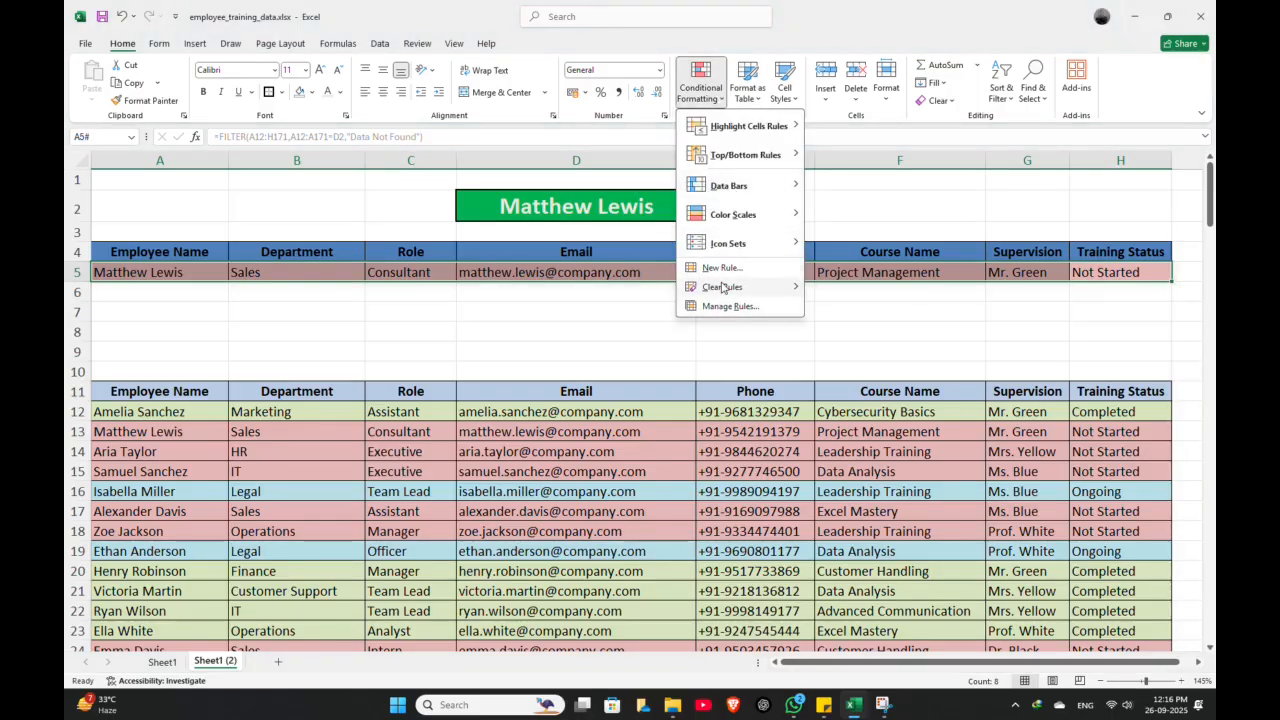
key(Escape)
click(757, 130)
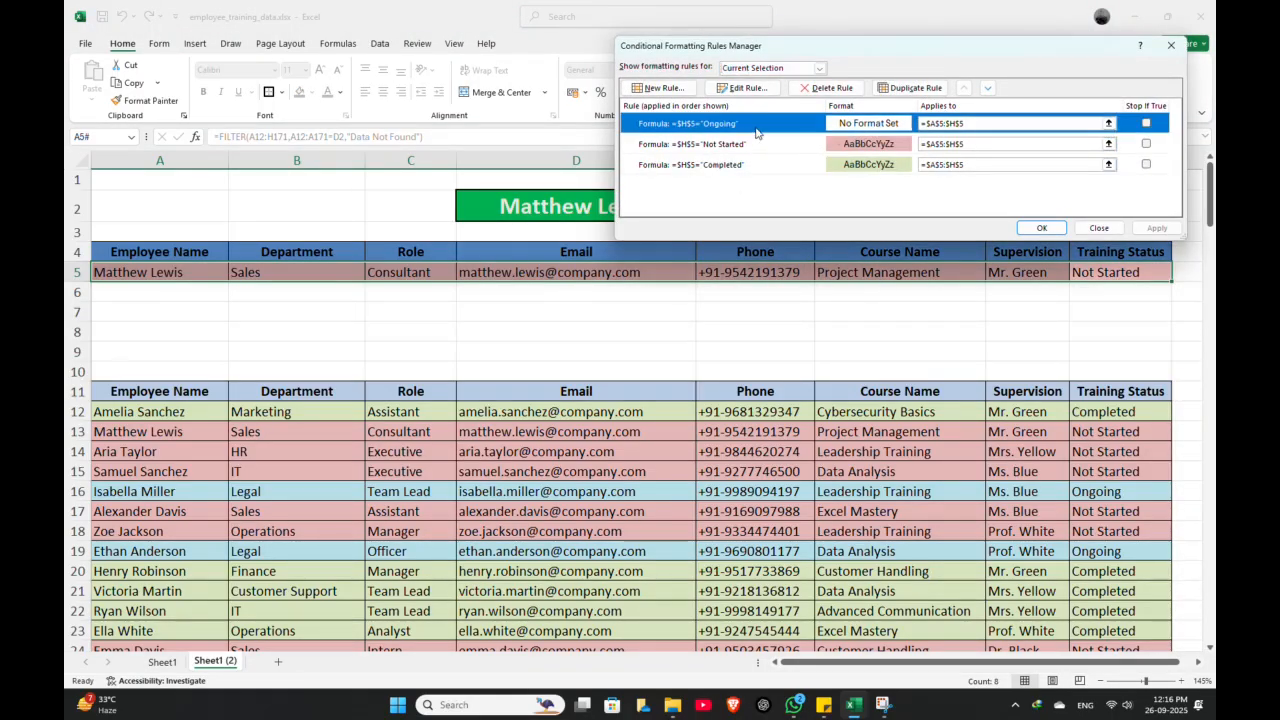
click(742, 87)
click(1037, 239)
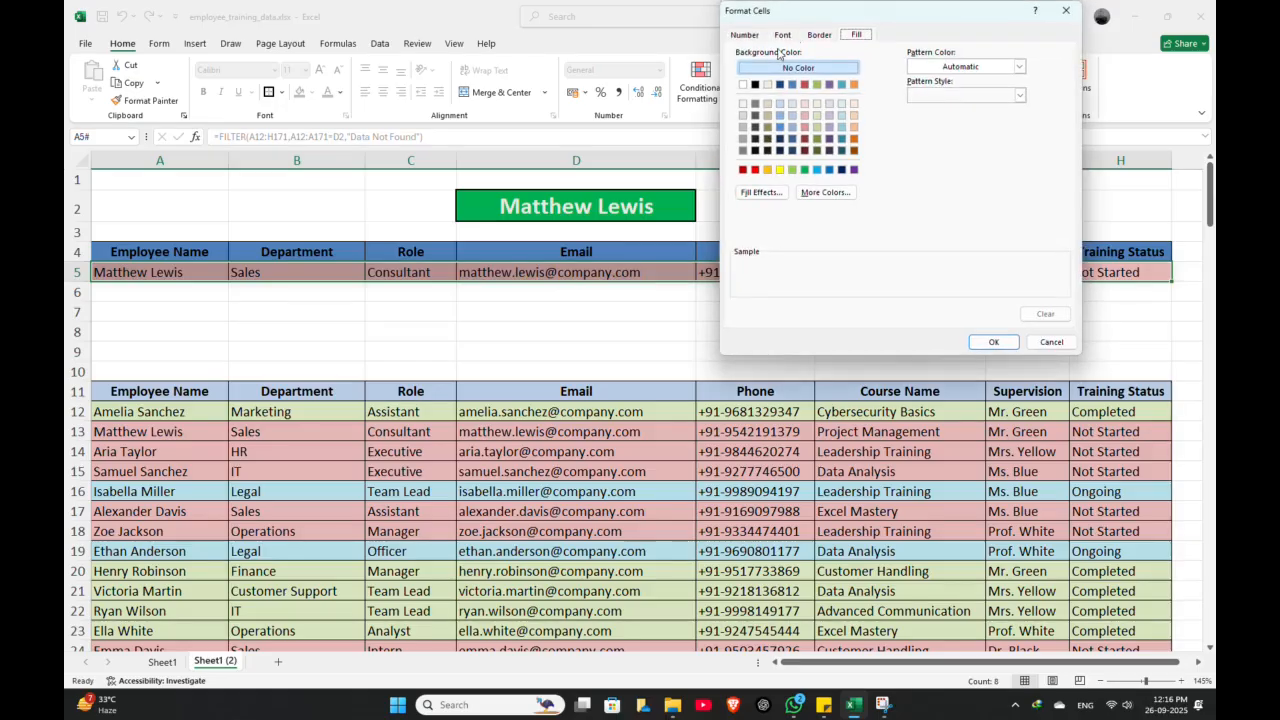
click(829, 115)
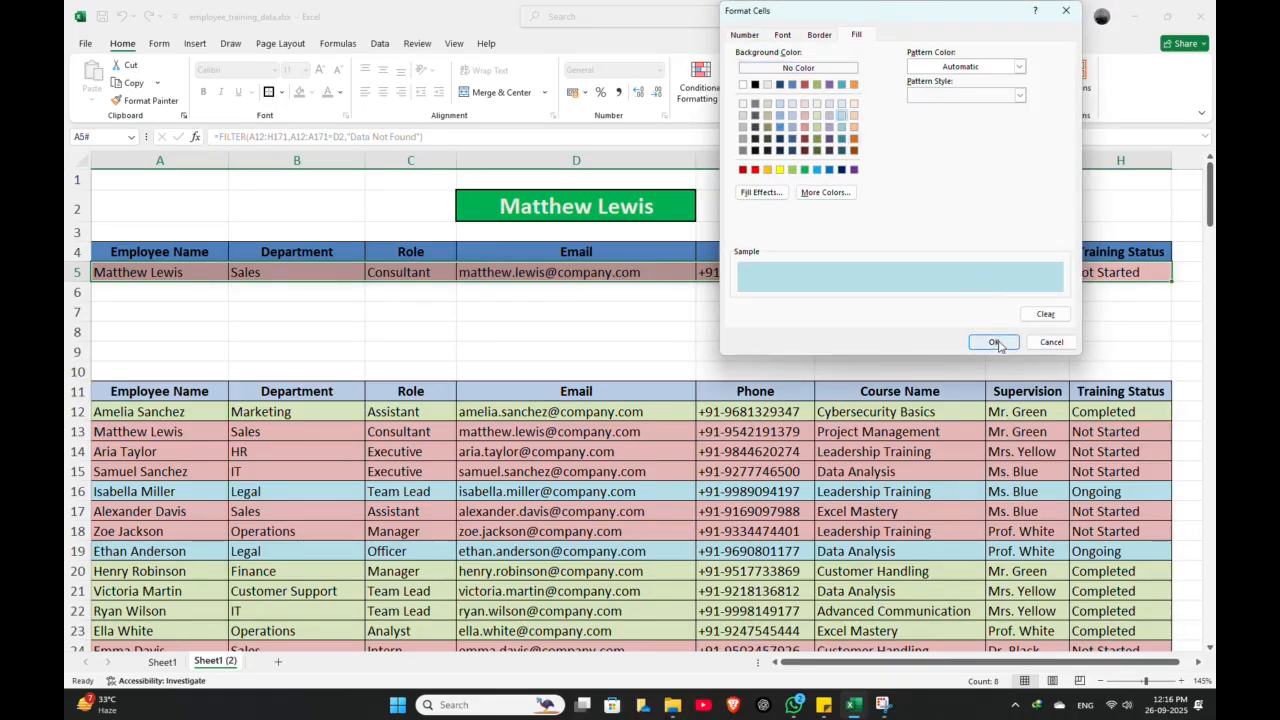
click(993, 342)
click(984, 263)
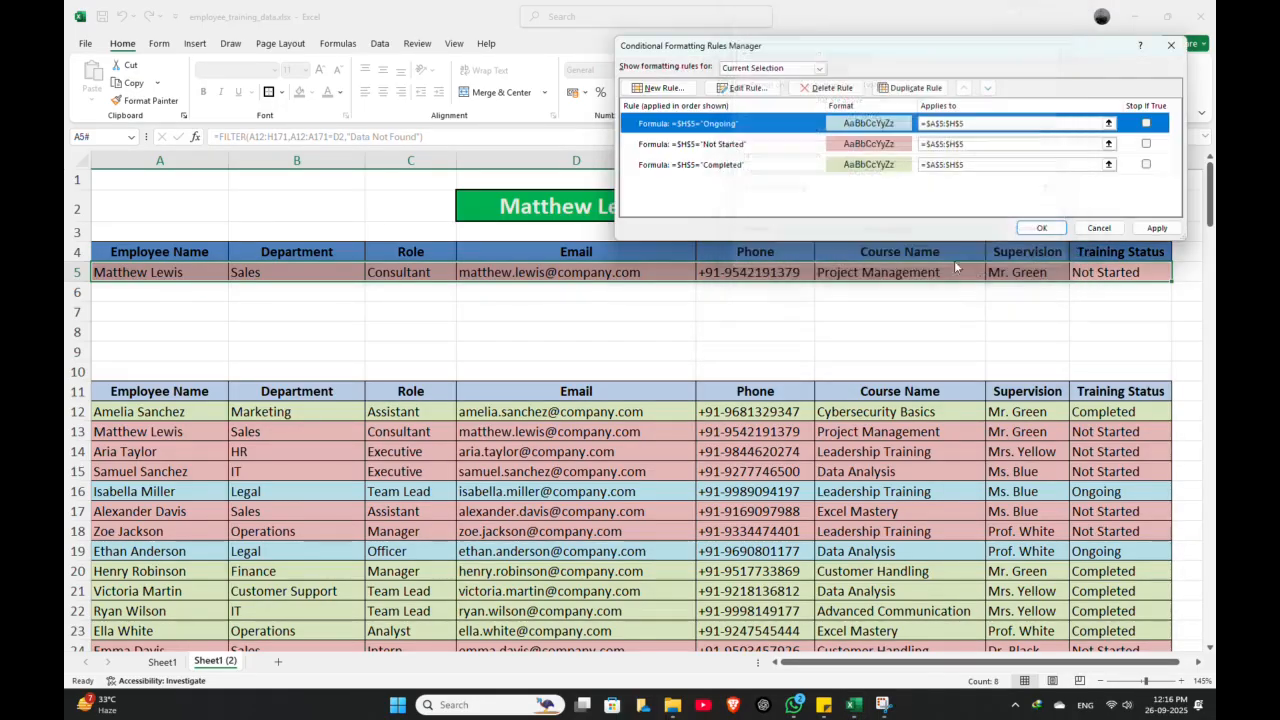
click(1050, 230)
Check the Ongoing colouring by picking an employee in D2 whose training is Ongoing.
click(692, 212)
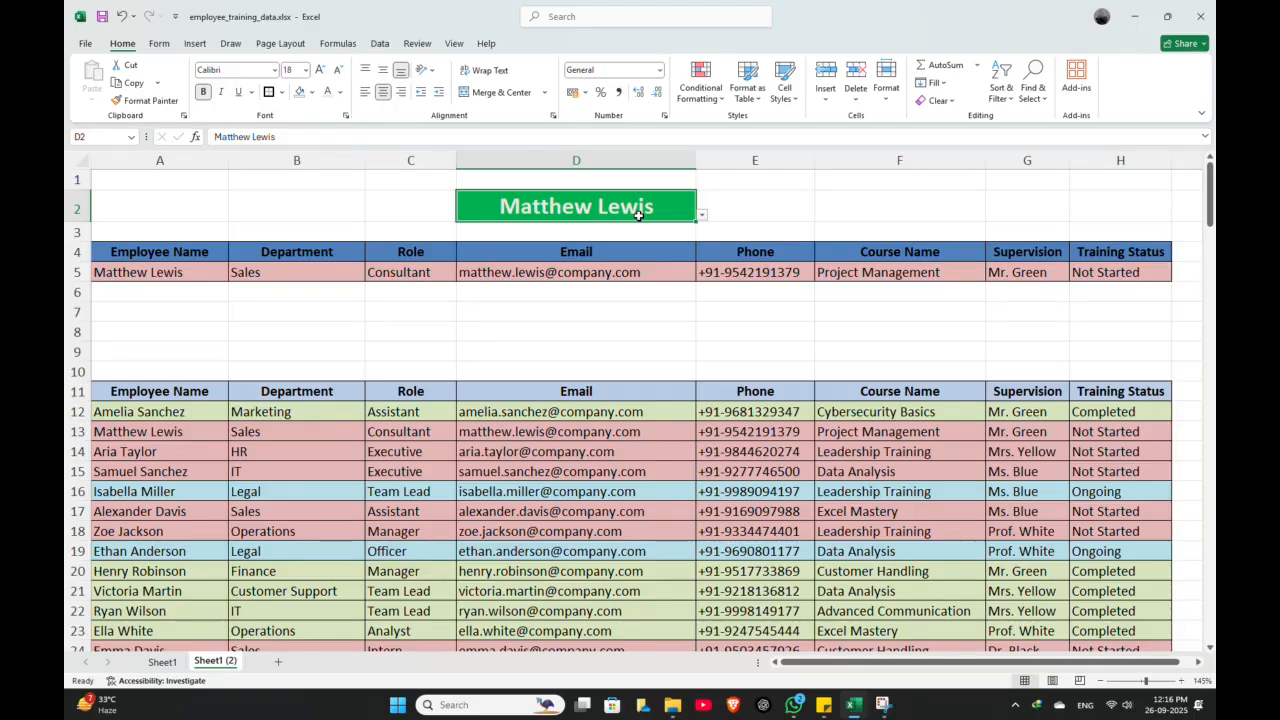
text(isab)
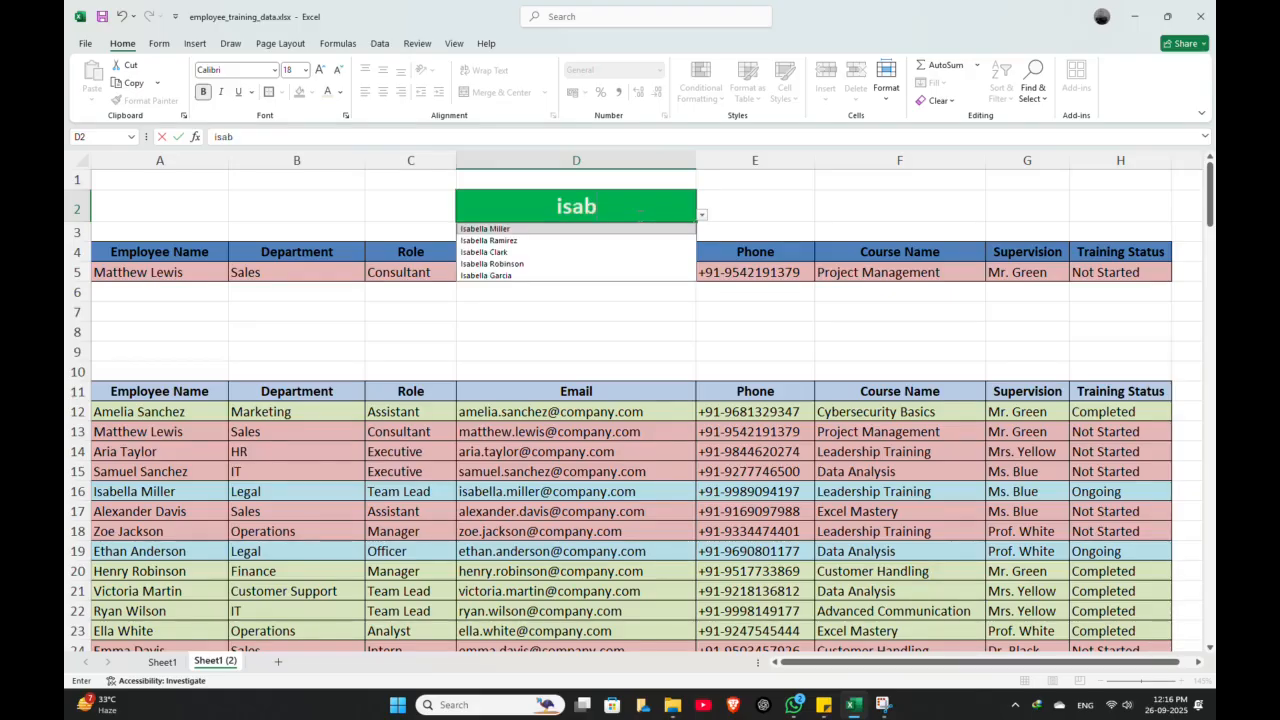
key(Return)
click(420, 325)
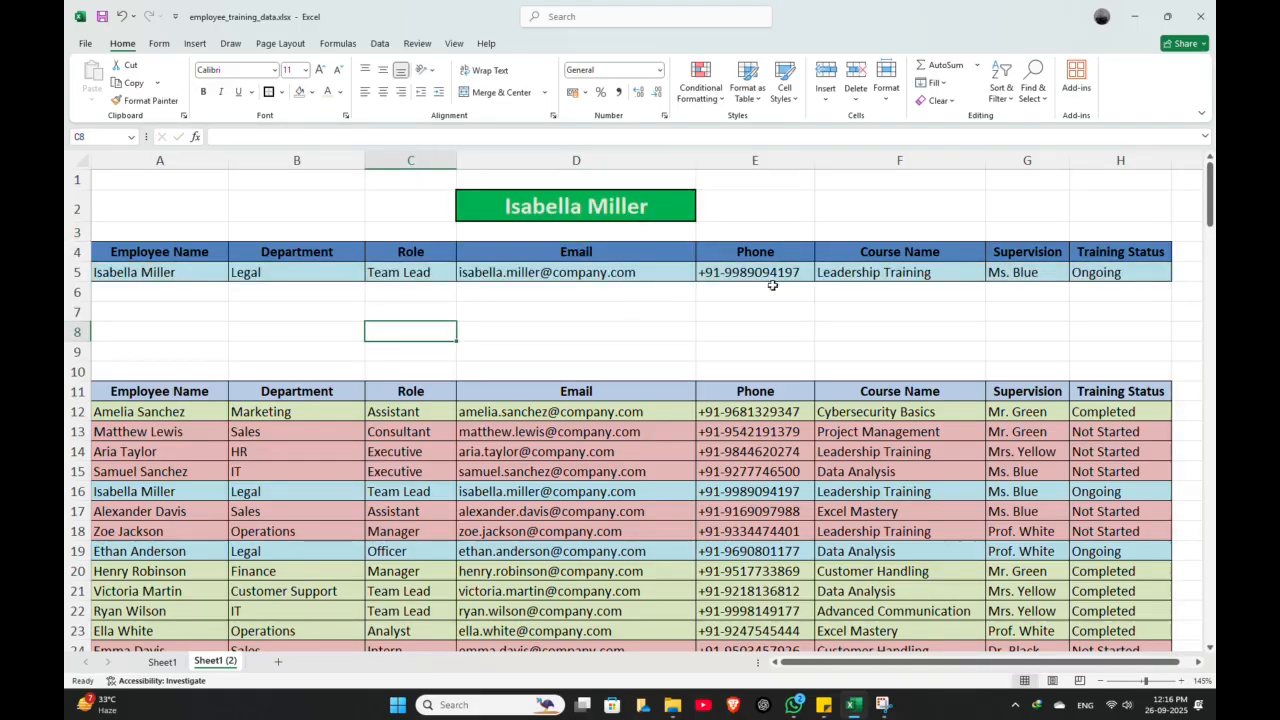
click(1090, 274)
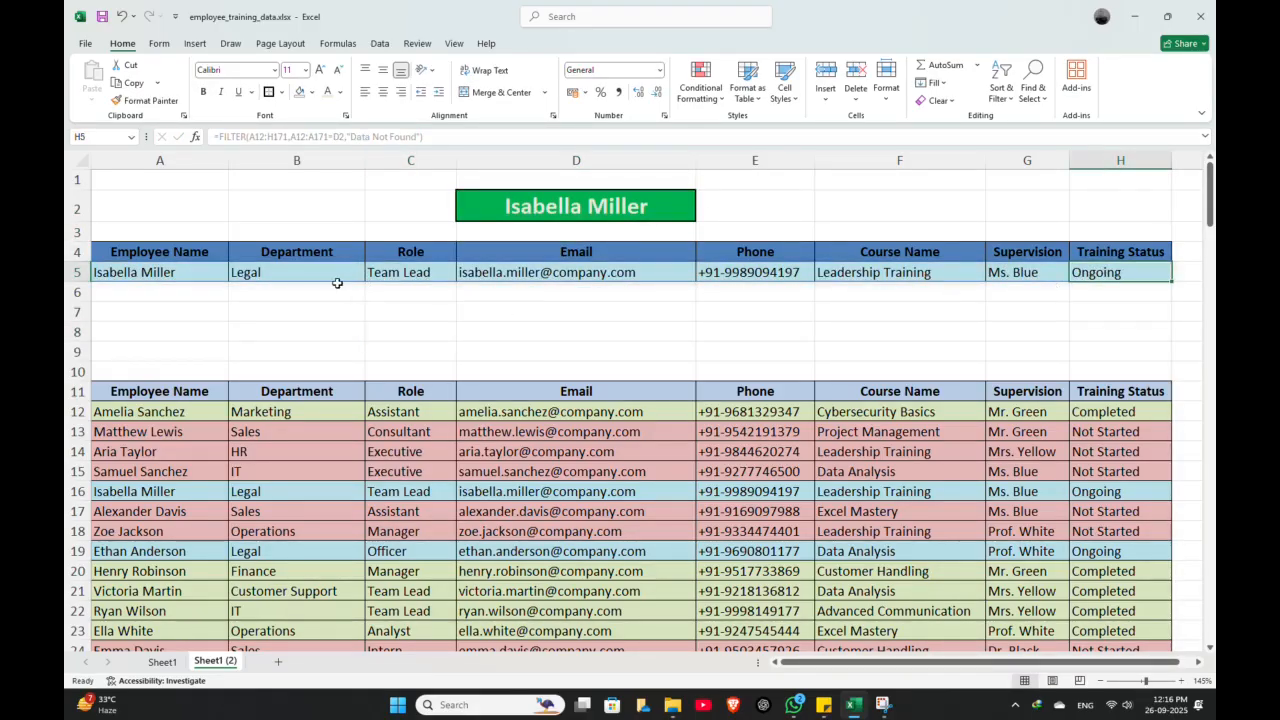
Review the status colours across the employee table's rows and return to the lookup cell D2.
scroll(573, 318, down, 7)
scroll(573, 318, up, 7)
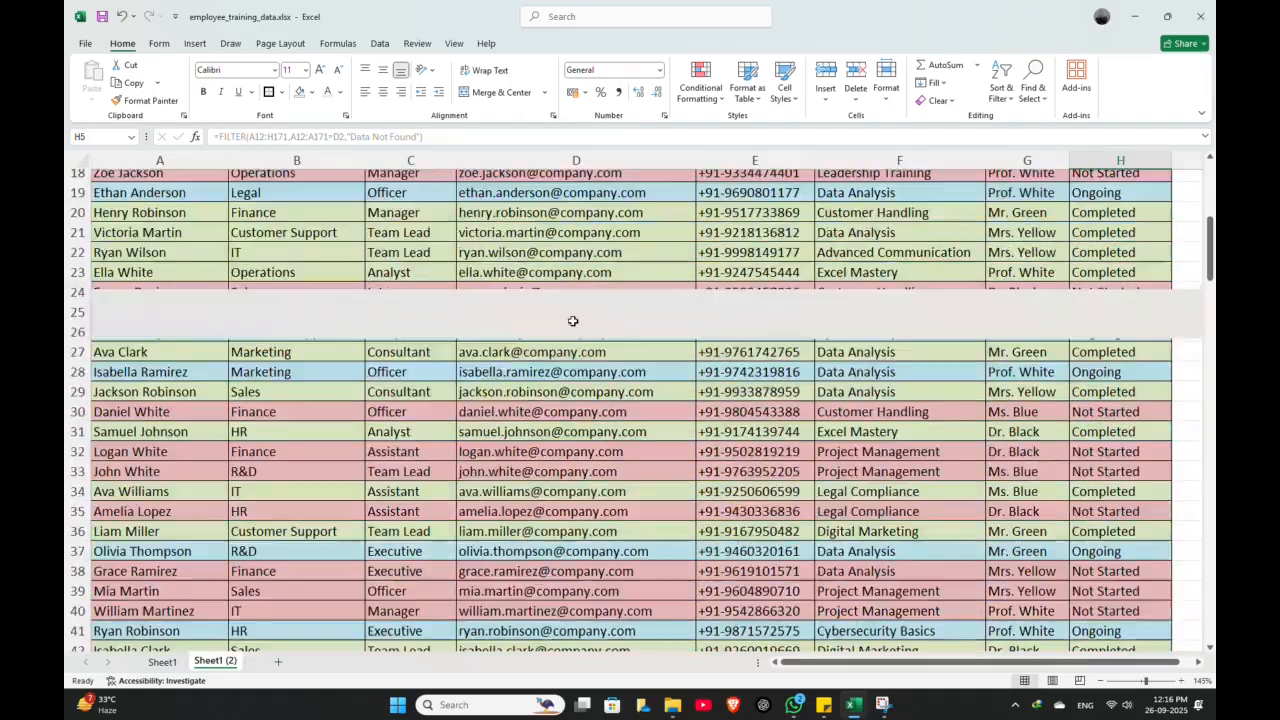
key(Left)
key(Left)
key(Left)
click(230, 371)
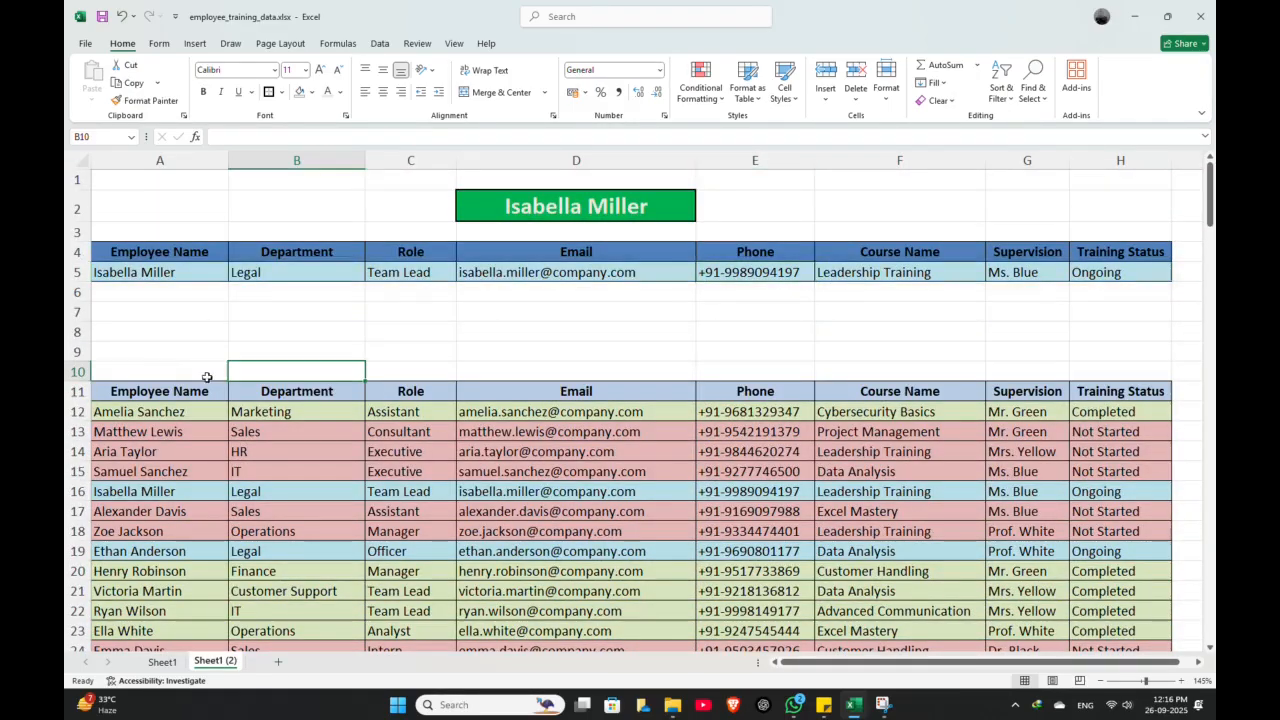
drag(150, 391, 1110, 410)
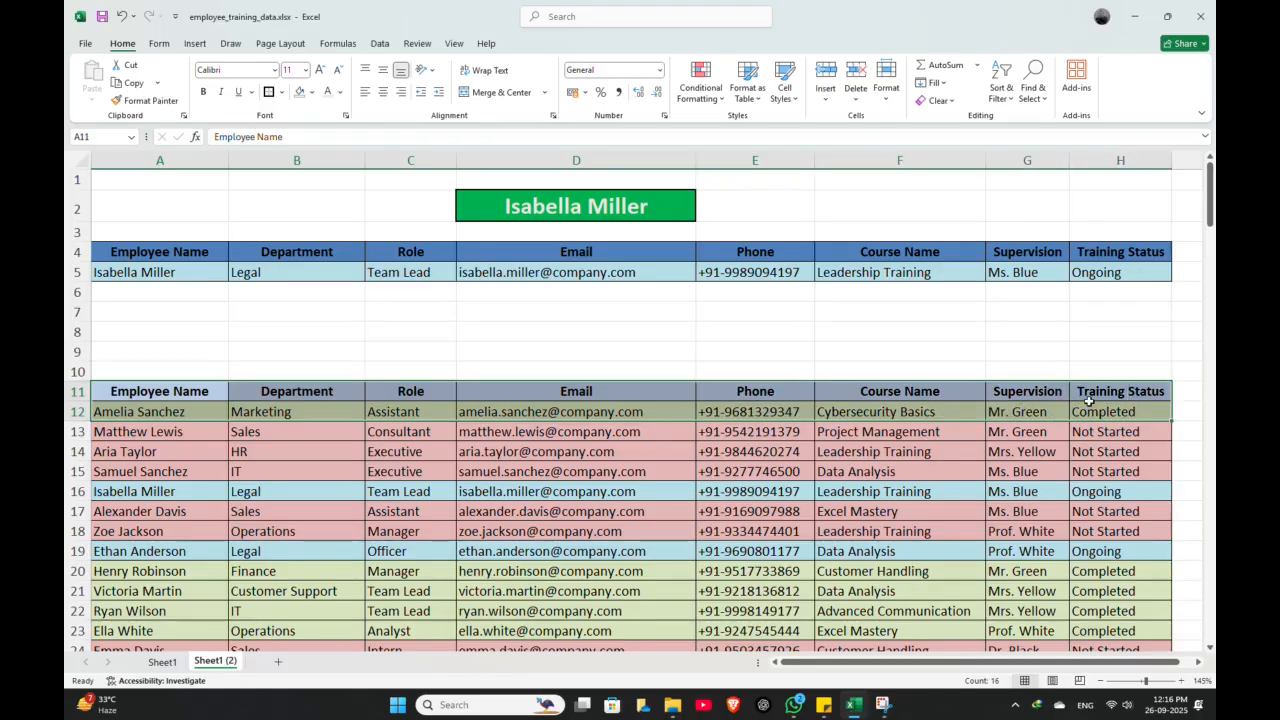
click(1072, 370)
click(614, 210)
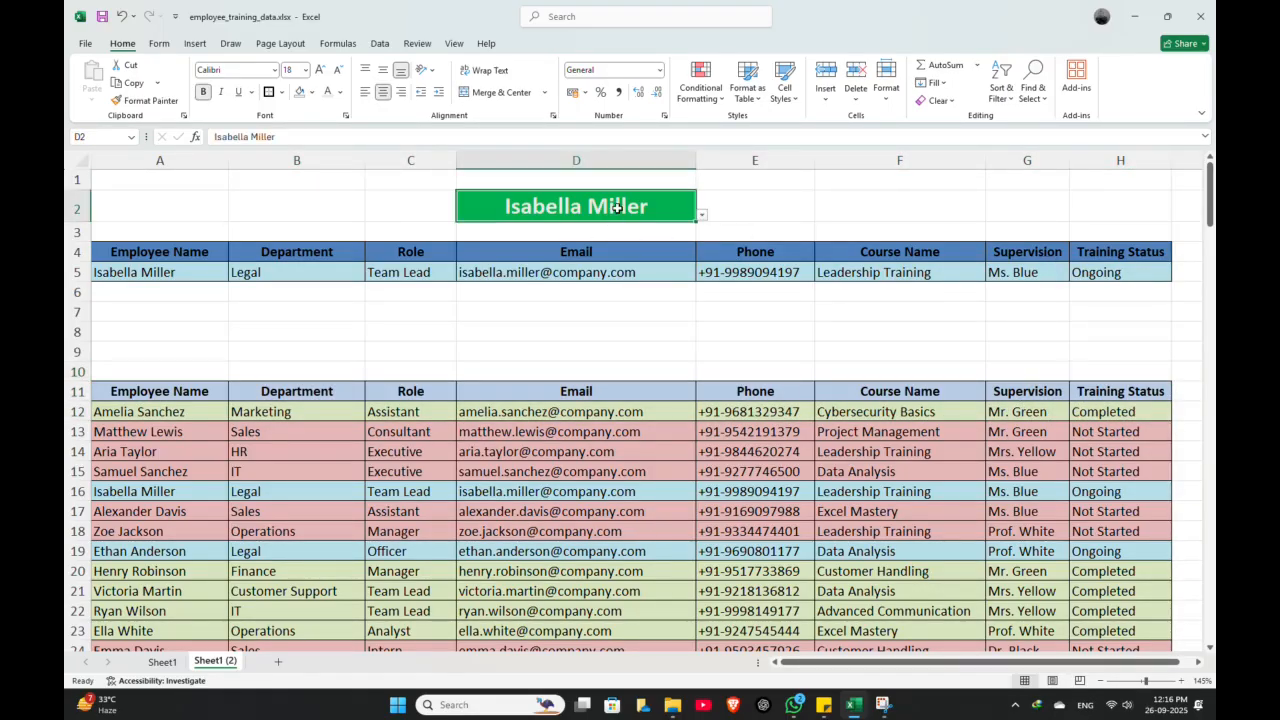
click(702, 216)
scroll(608, 289, down, 3)
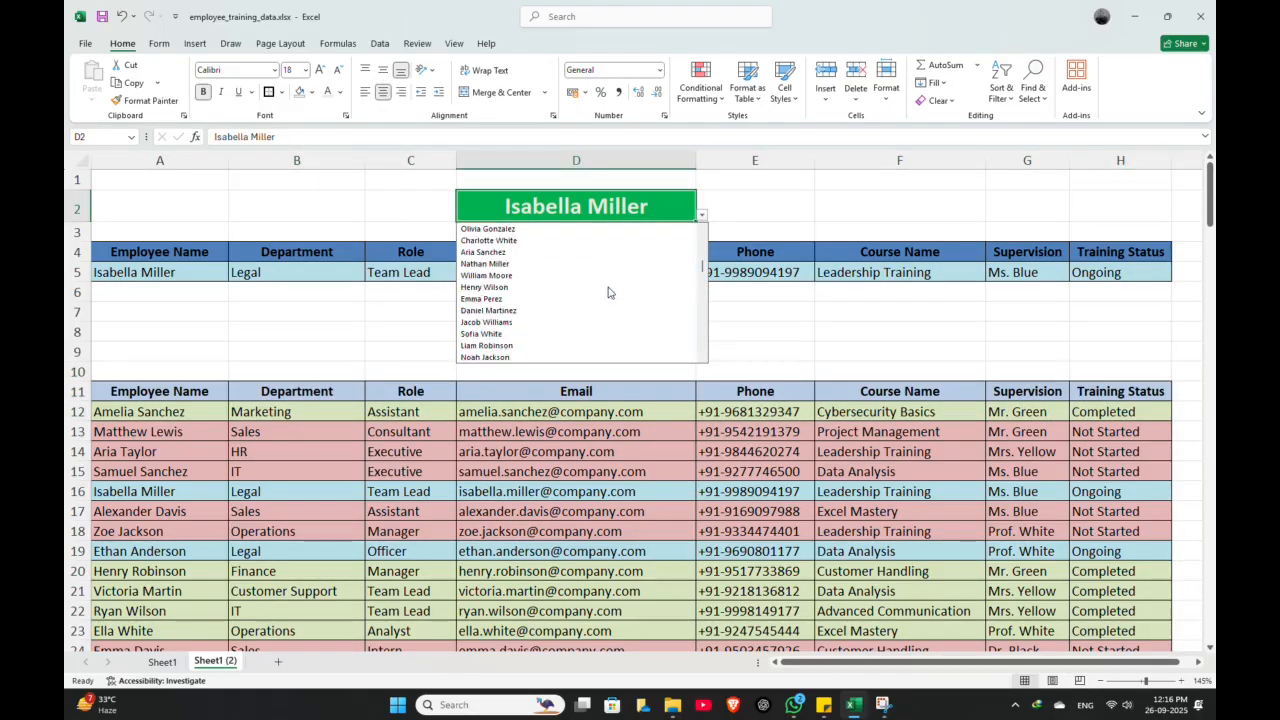
click(816, 351)
drag(340, 310, 506, 334)
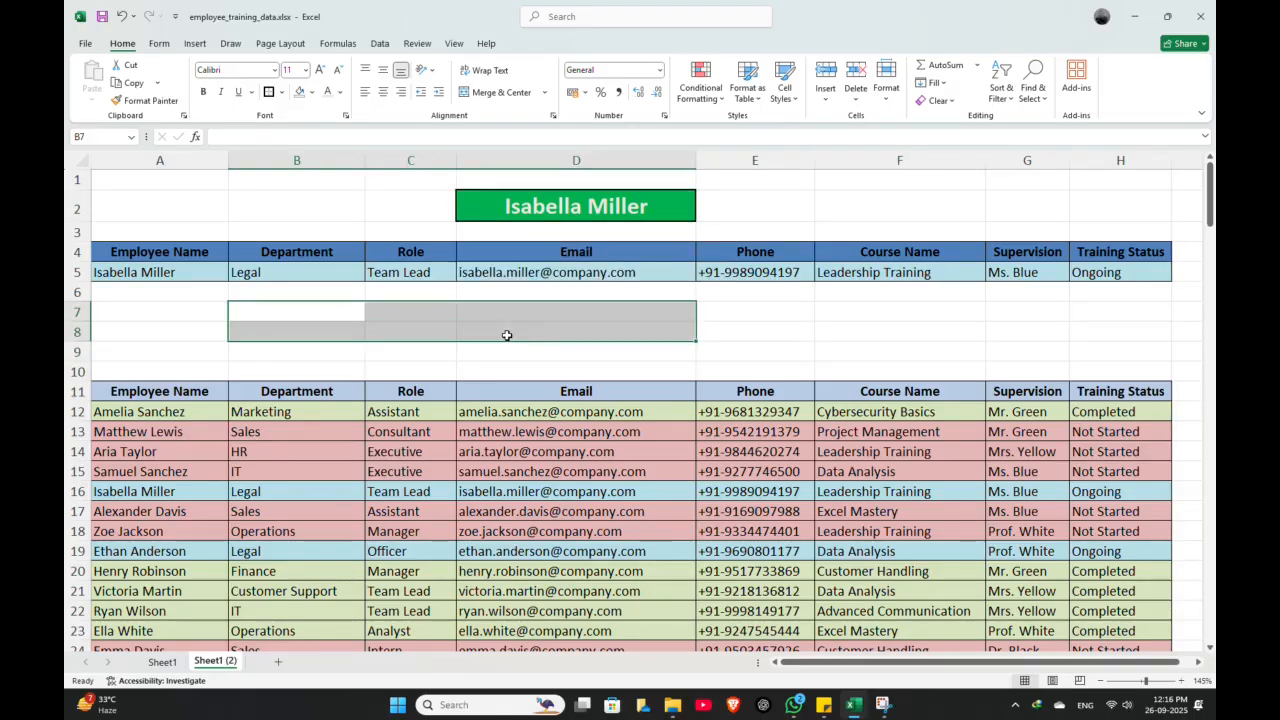
drag(197, 293, 690, 350)
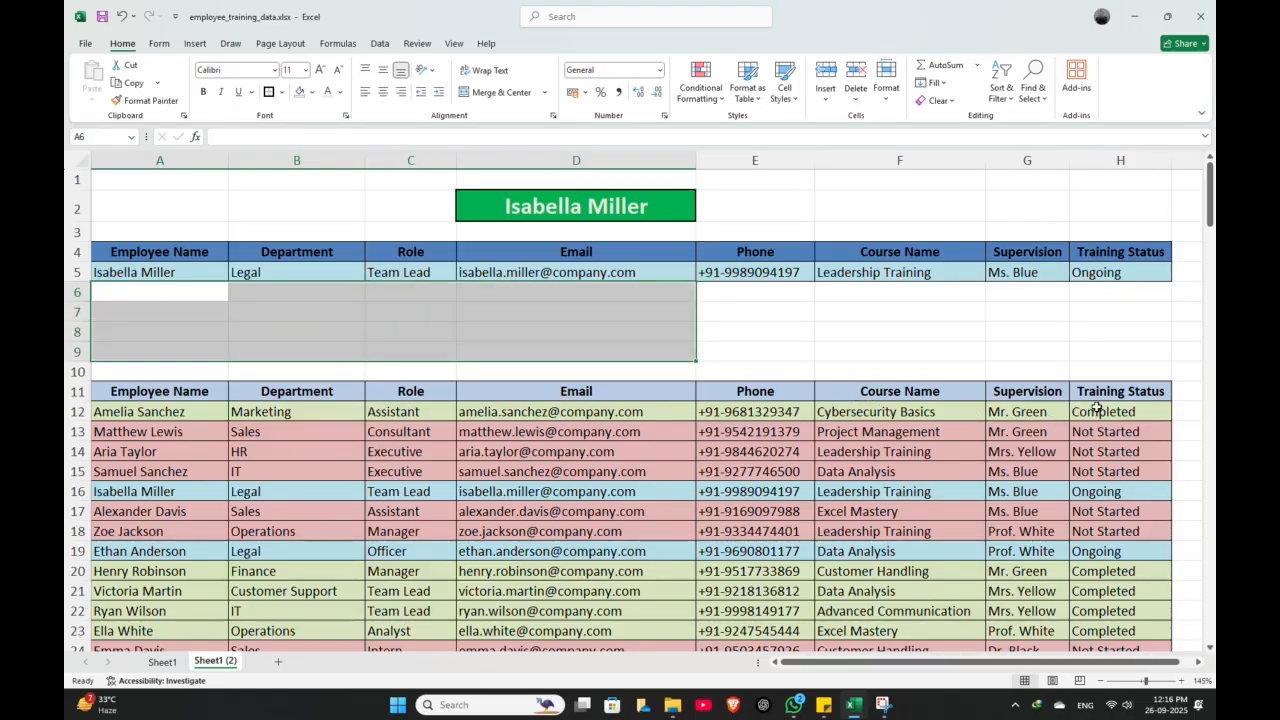
click(1030, 312)
drag(980, 293, 1045, 344)
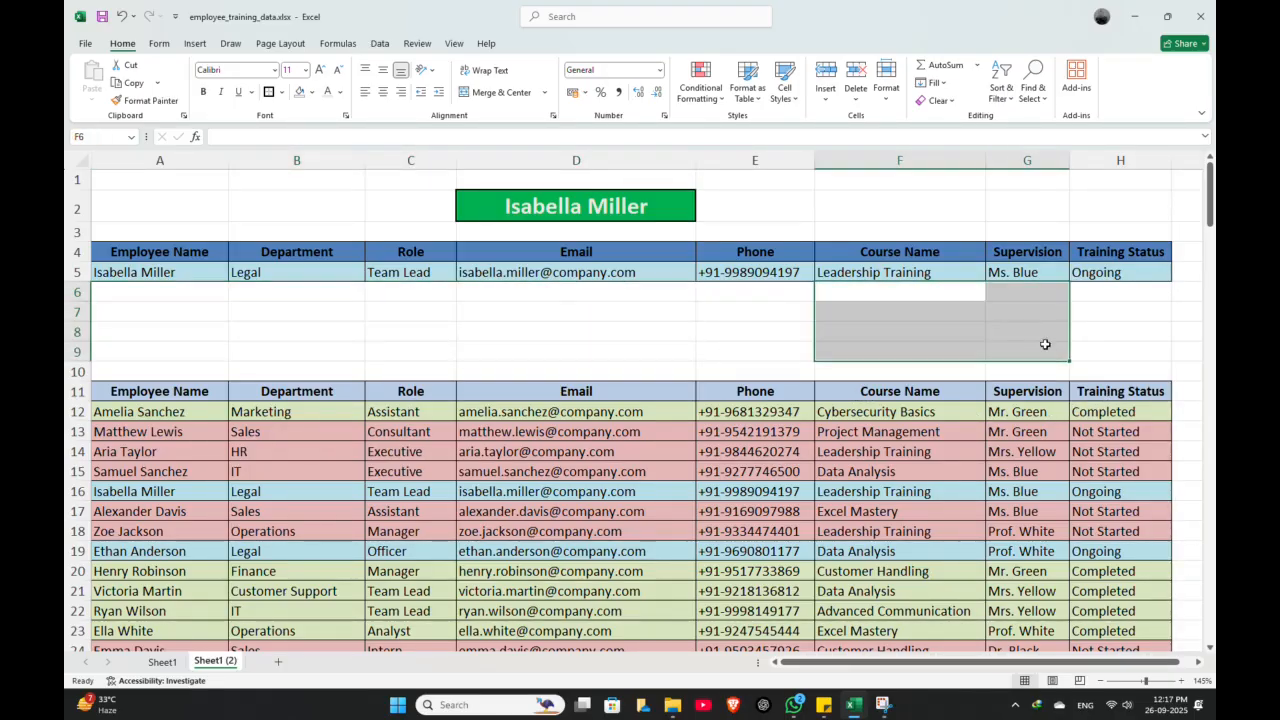
click(898, 471)
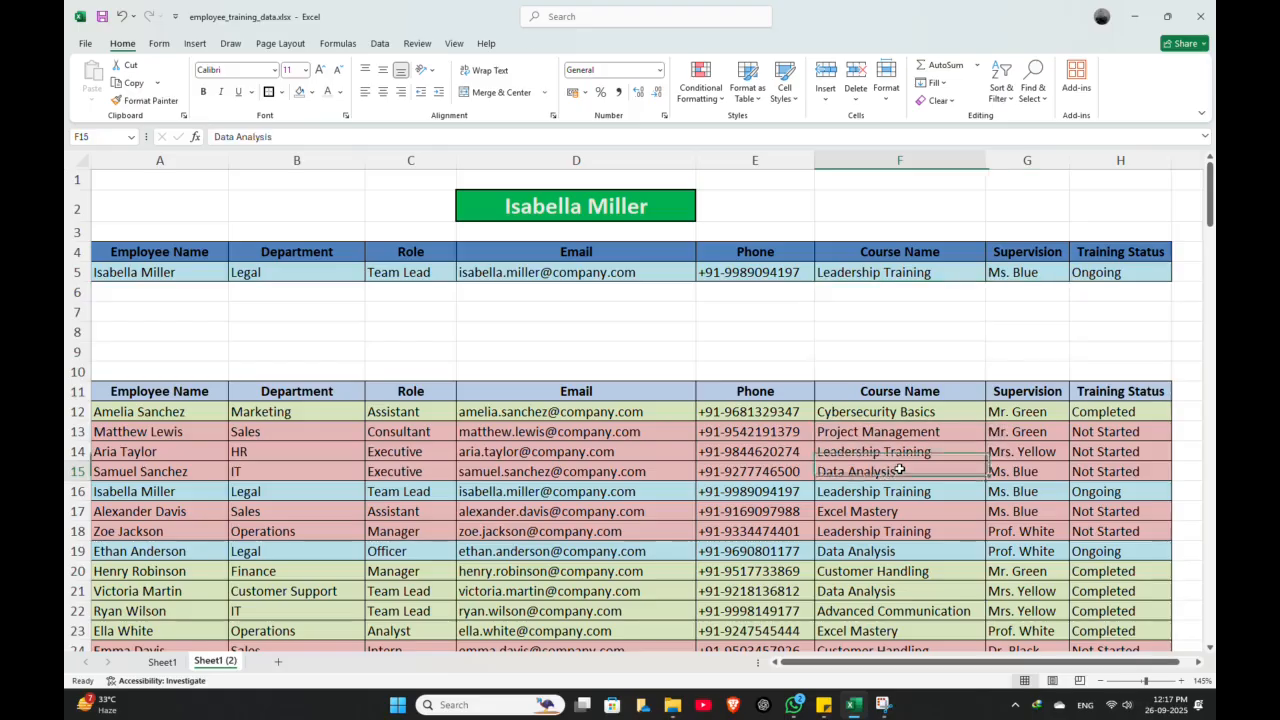
Insert a Training Status slicer for the employee table.
click(655, 483)
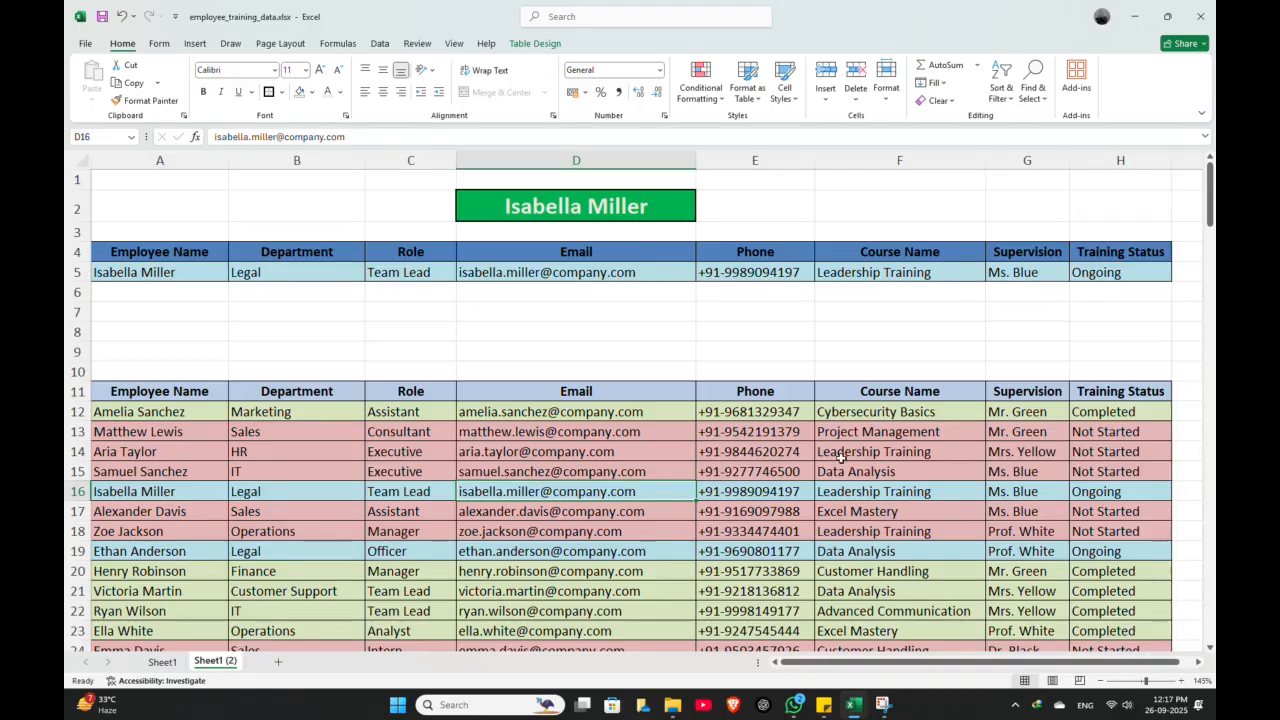
click(645, 457)
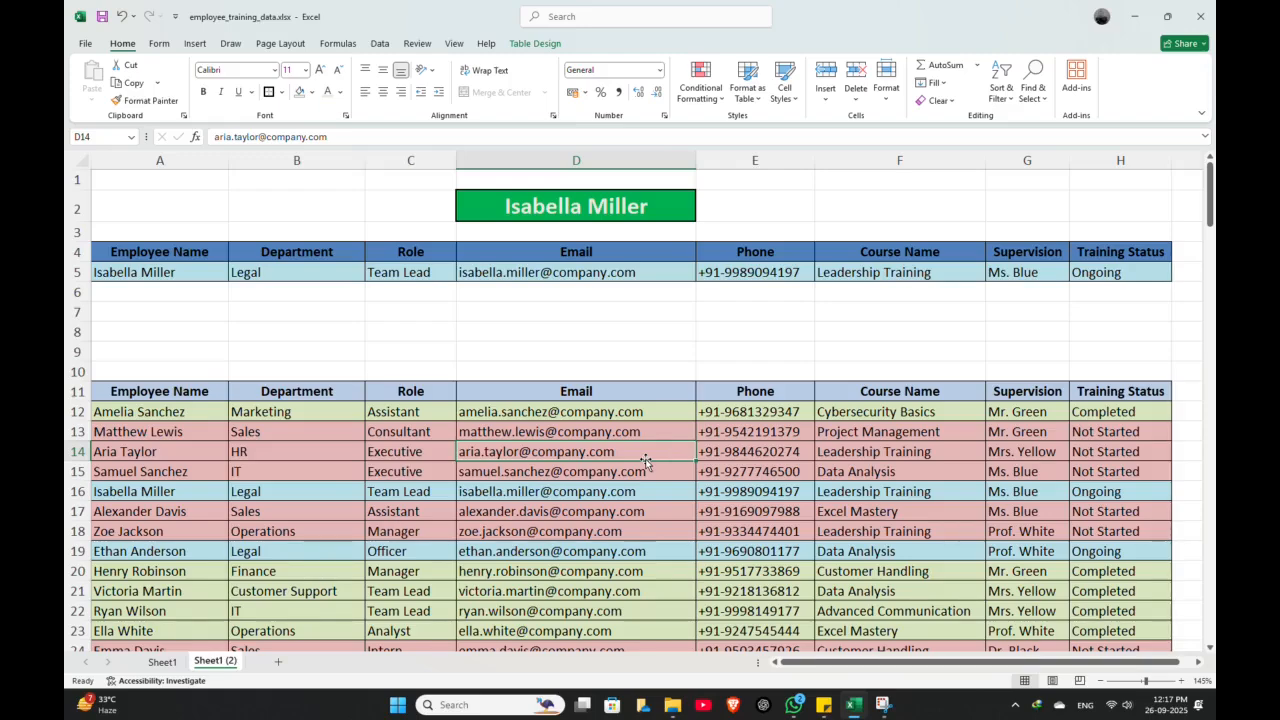
click(530, 44)
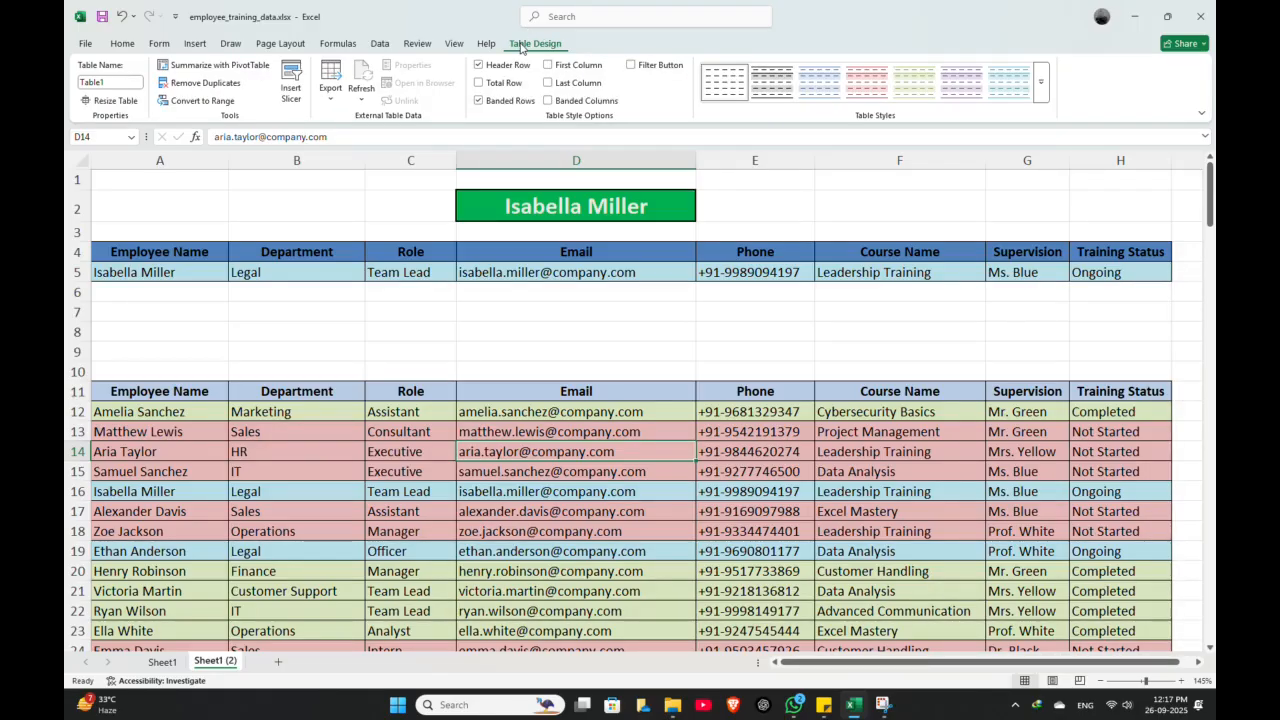
click(291, 92)
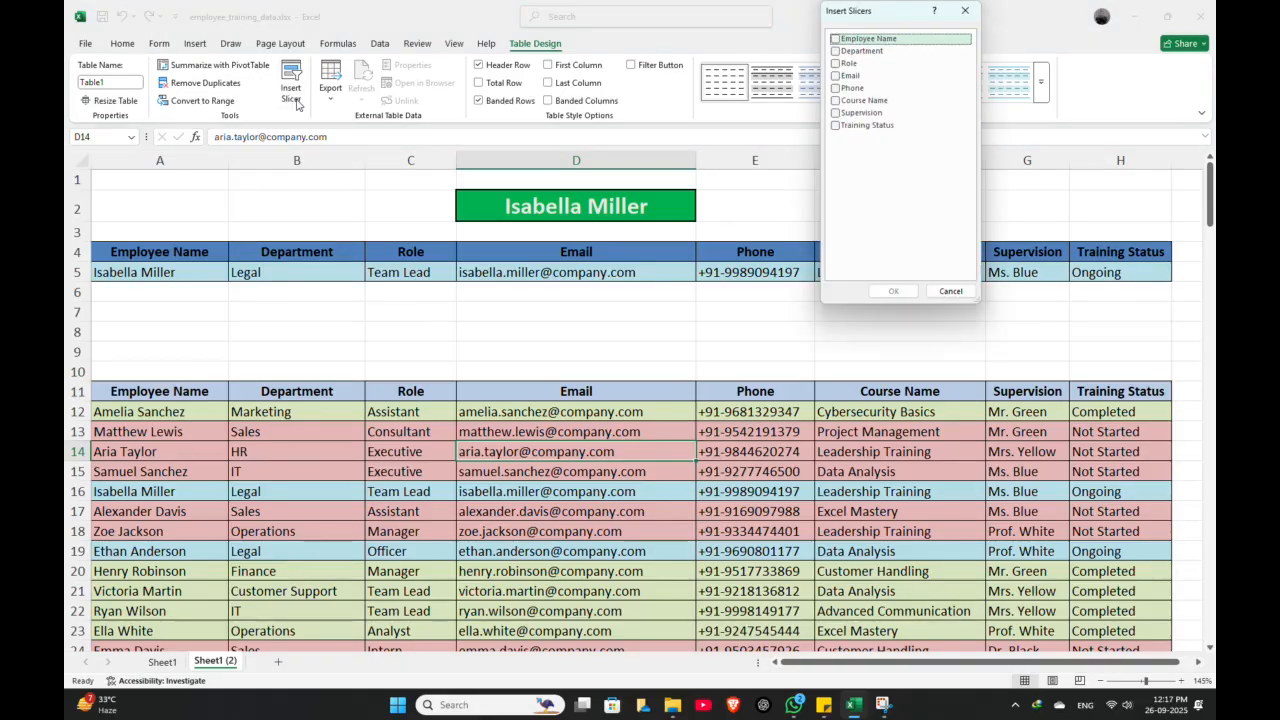
drag(880, 20, 874, 100)
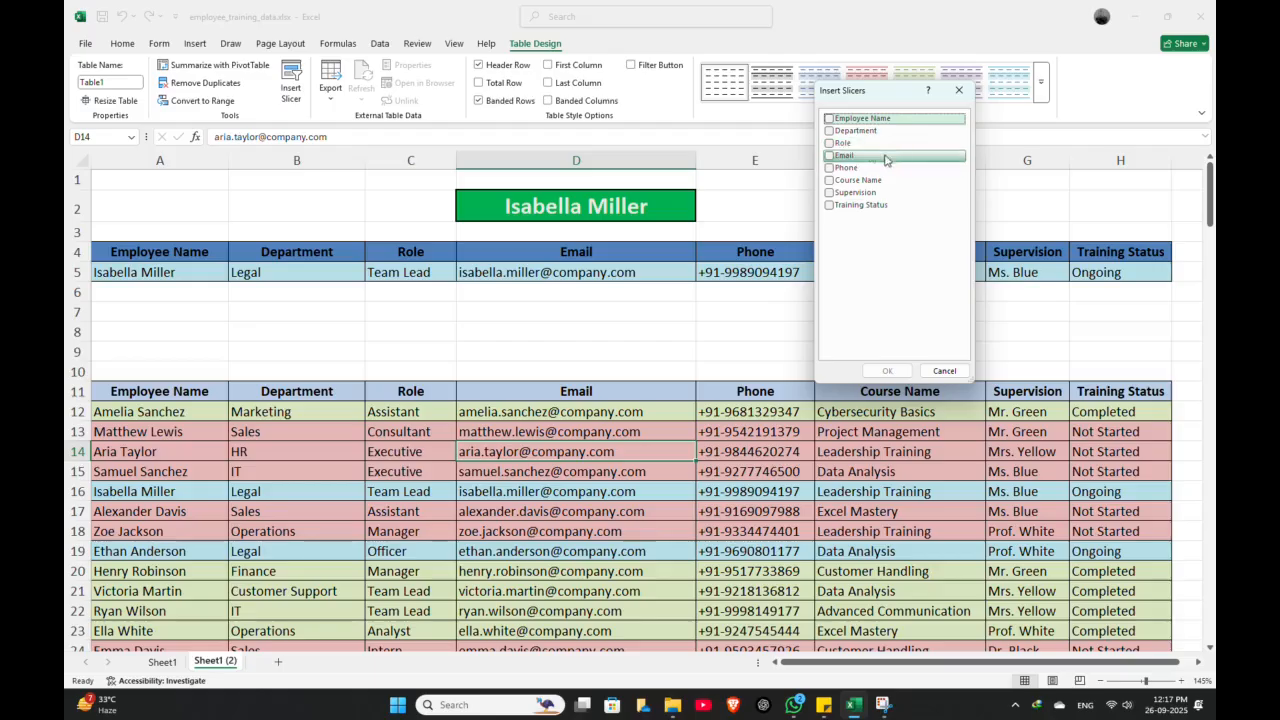
click(870, 206)
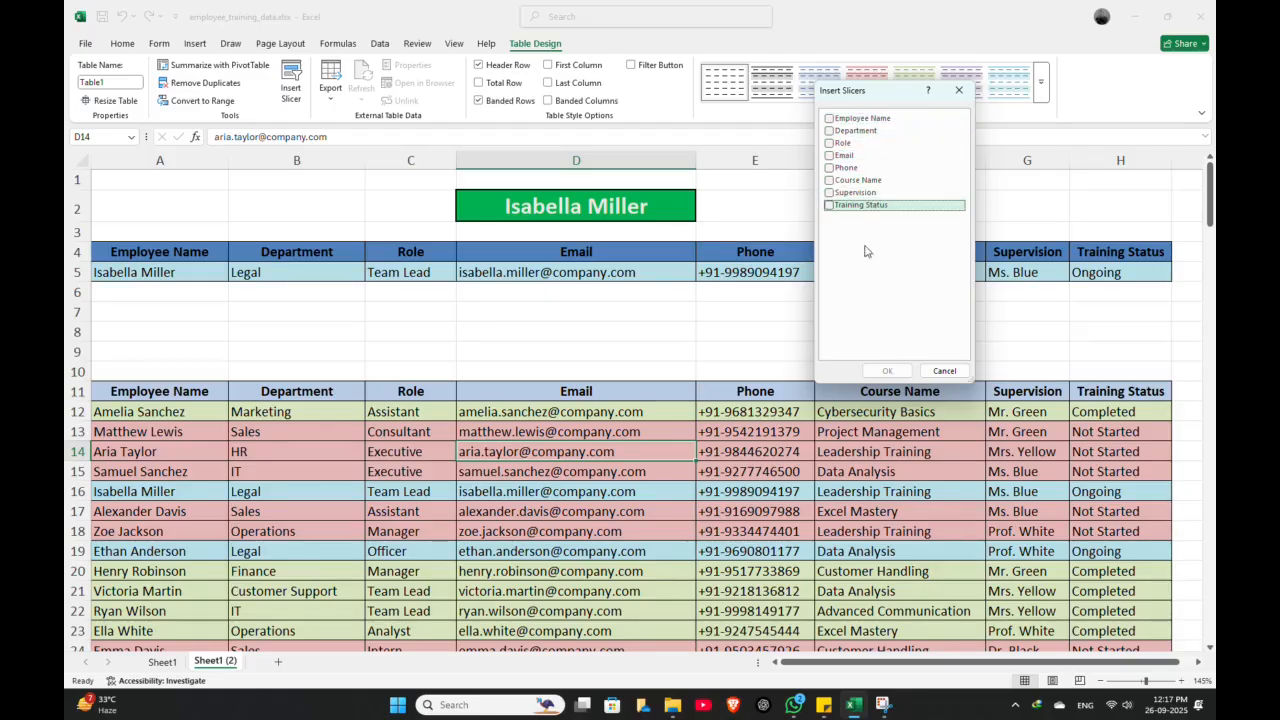
click(887, 372)
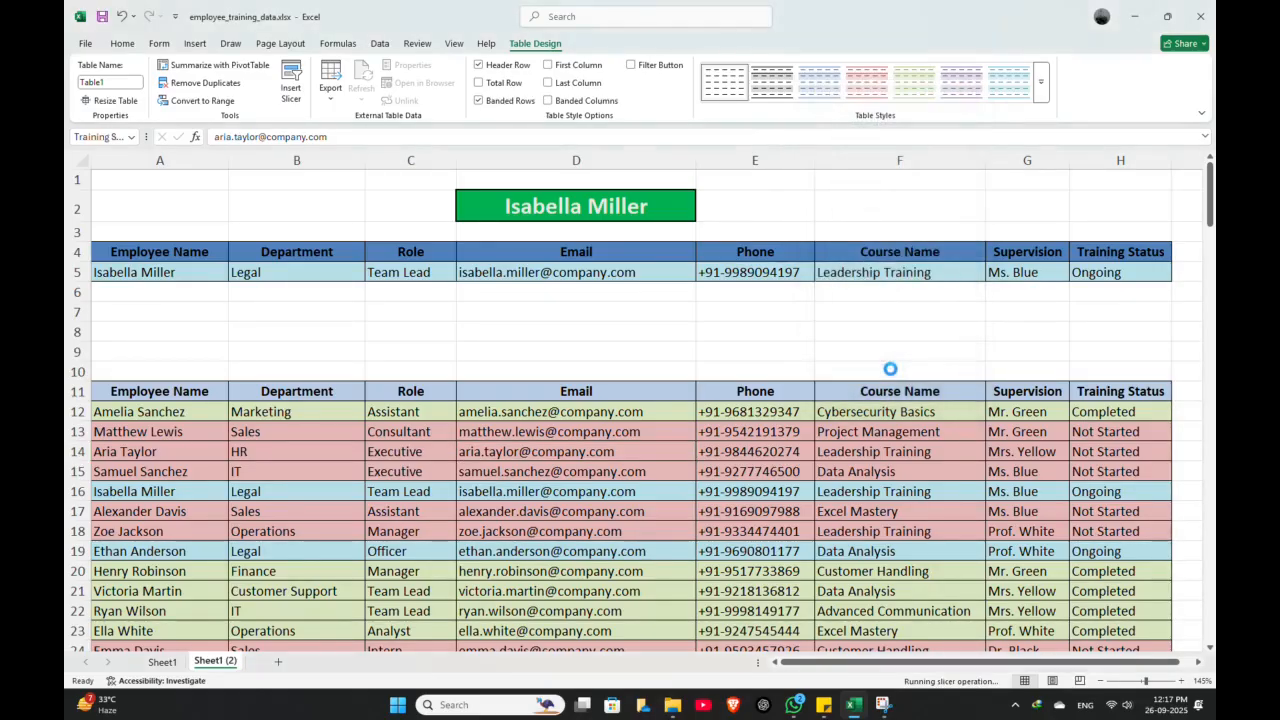
Move the Training Status slicer beneath the lookup row's Supervision area, set it to 2 columns and shorten it to about 2.9 cm.
drag(649, 303, 1005, 305)
click(836, 61)
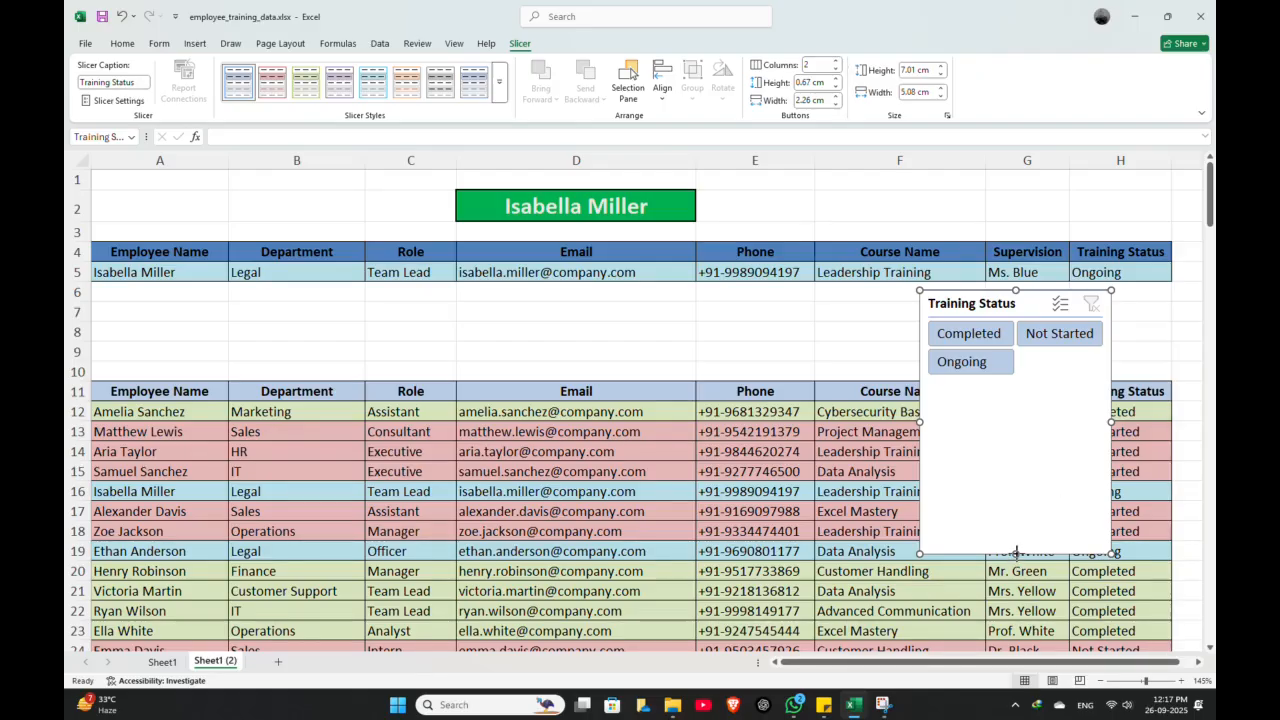
drag(1015, 556, 1043, 398)
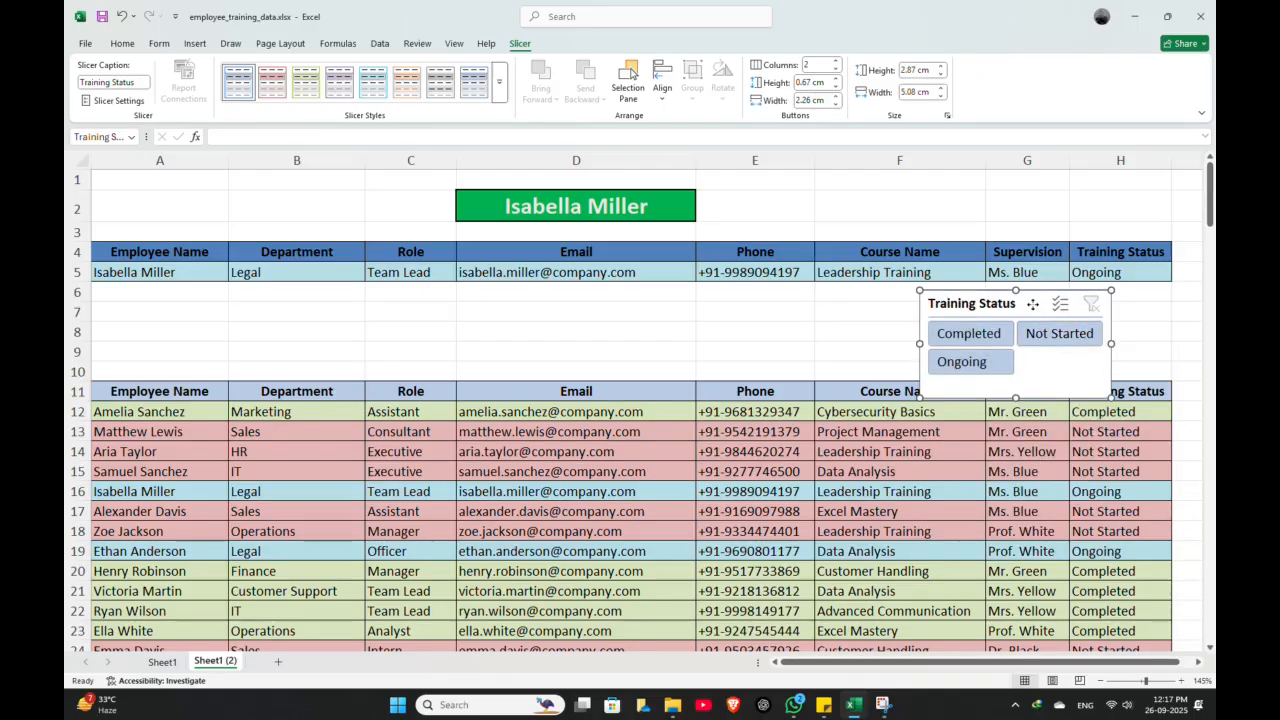
Insert a blank row at row 7 and fit the Training Status slicer into the gap between the lookup row and the table.
drag(1032, 303, 1051, 292)
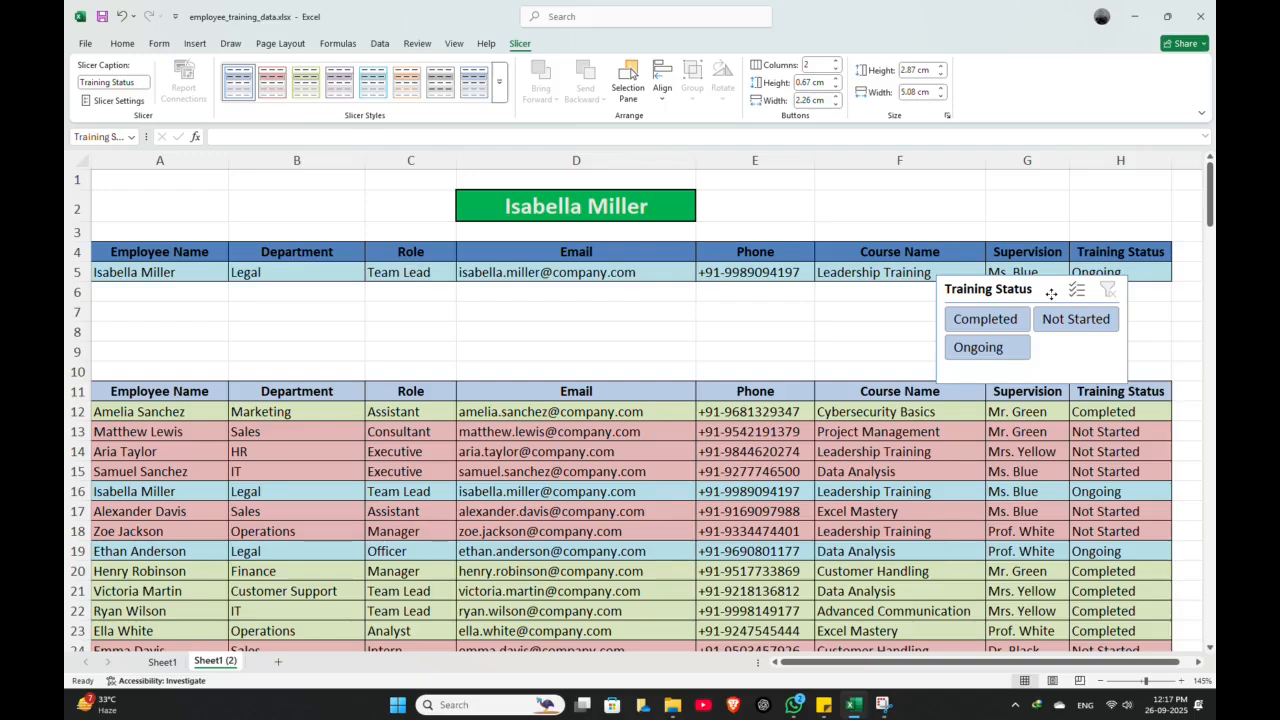
click(72, 310)
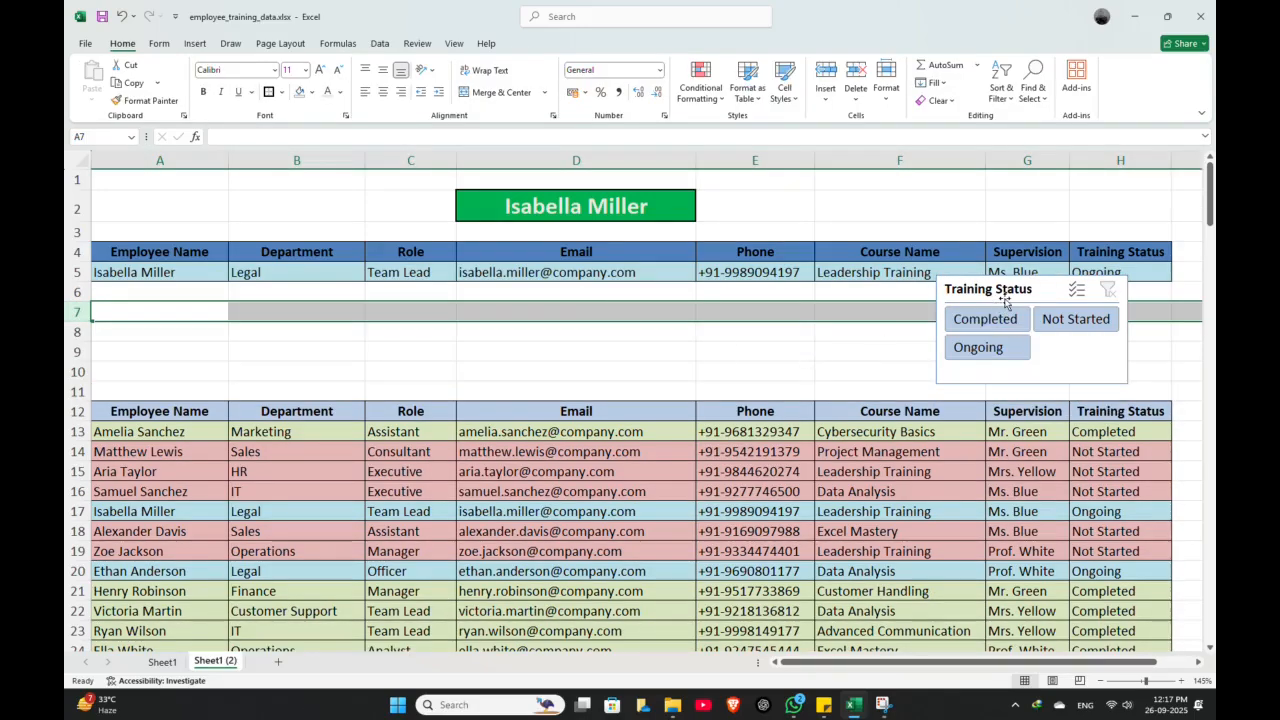
drag(1016, 292, 1031, 304)
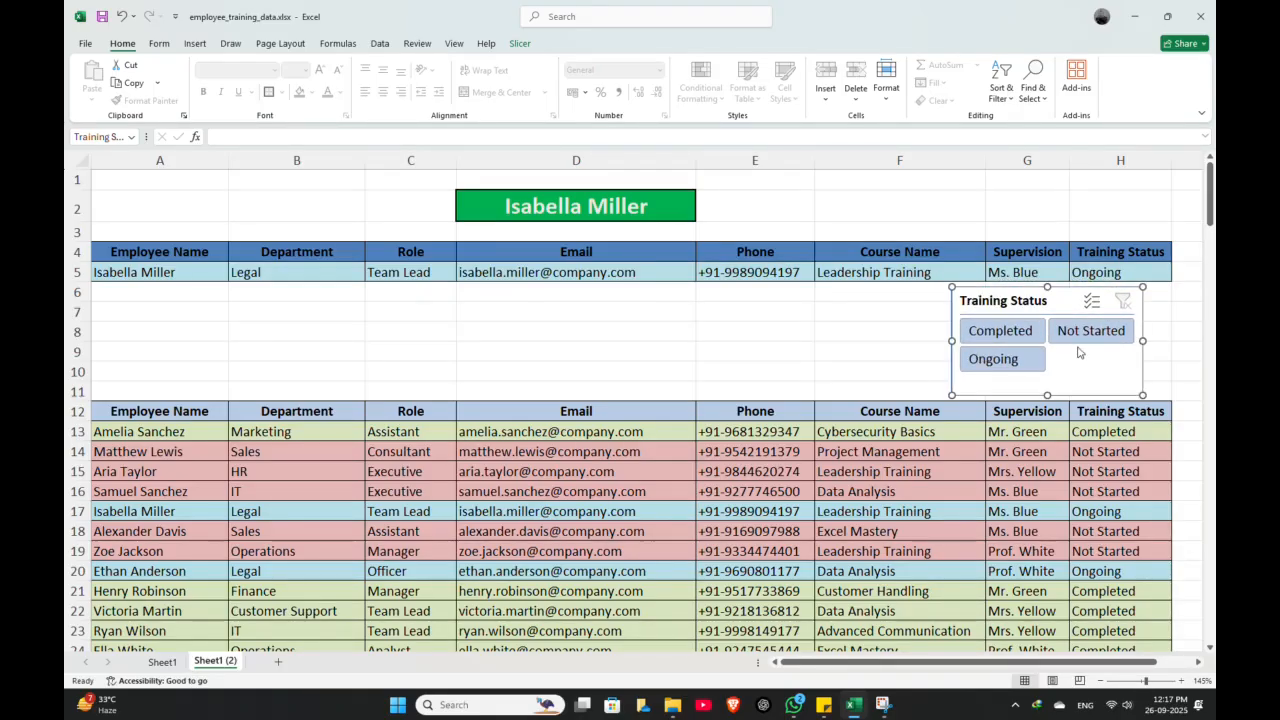
key(Escape)
Test the Training Status slicer by filtering the table to Not Started and review the filtered rows.
click(1070, 333)
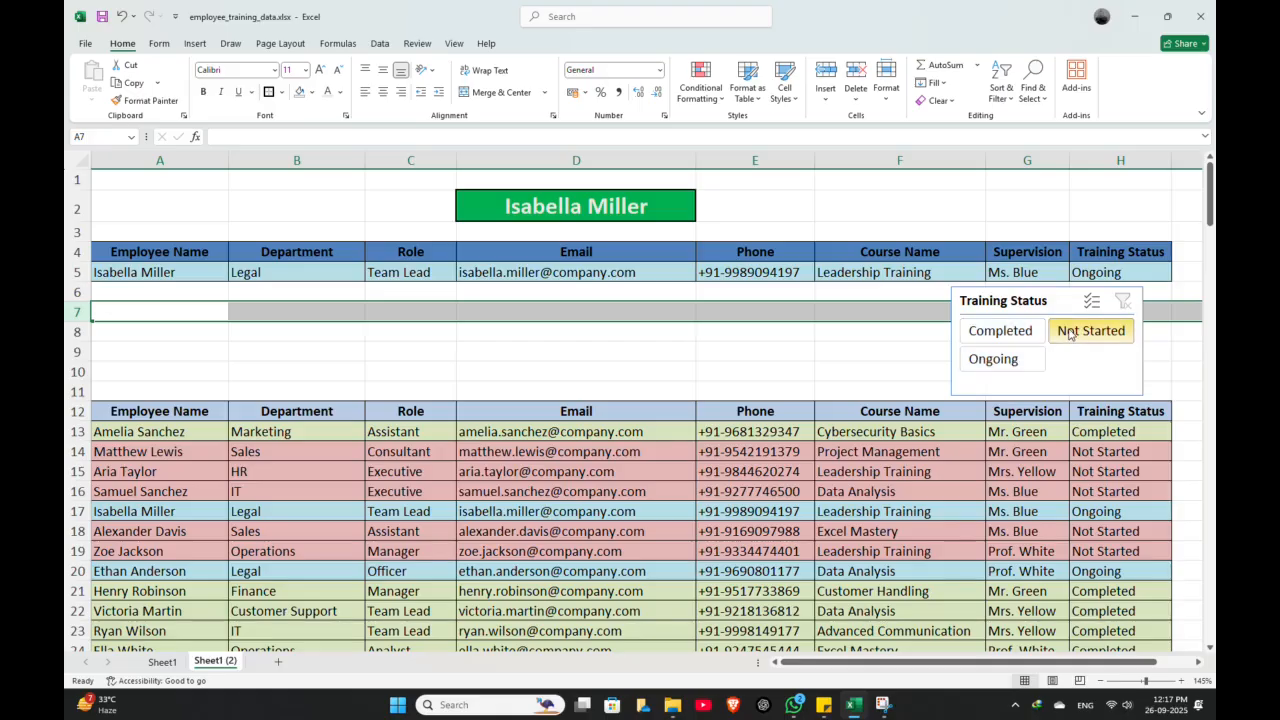
scroll(1016, 451, down, 15)
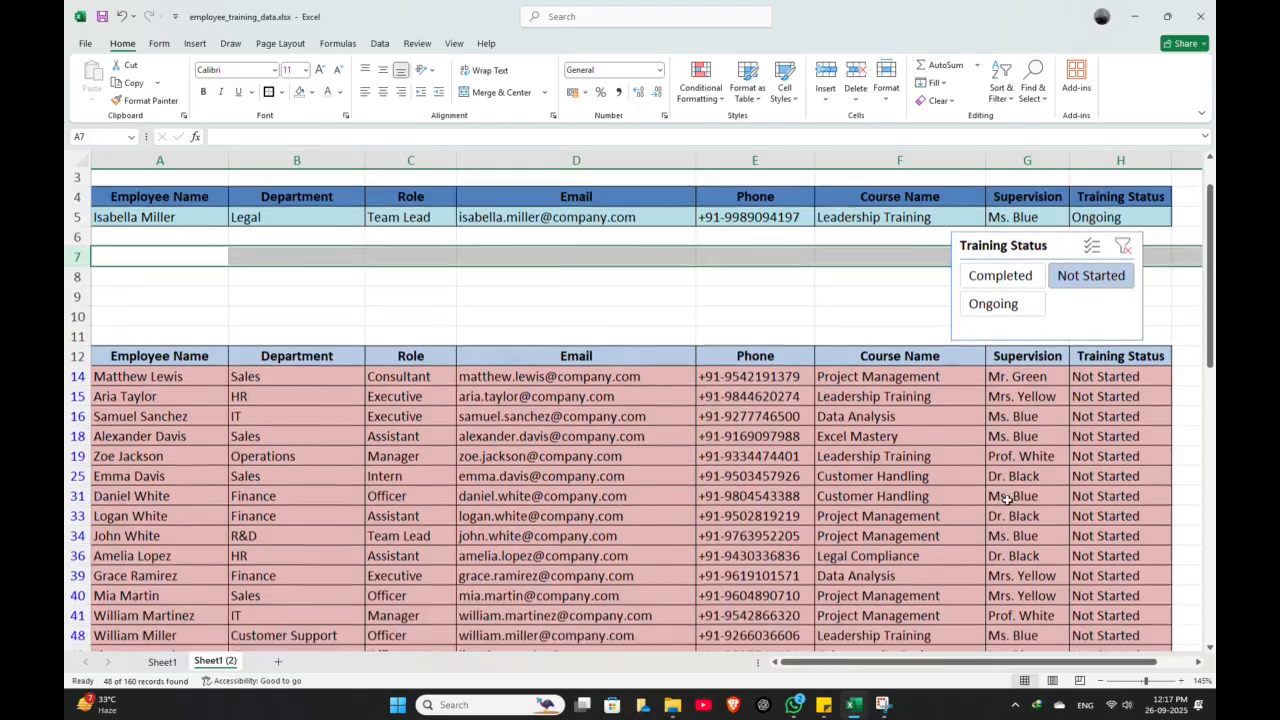
scroll(1005, 508, up, 8)
scroll(1005, 508, up, 10)
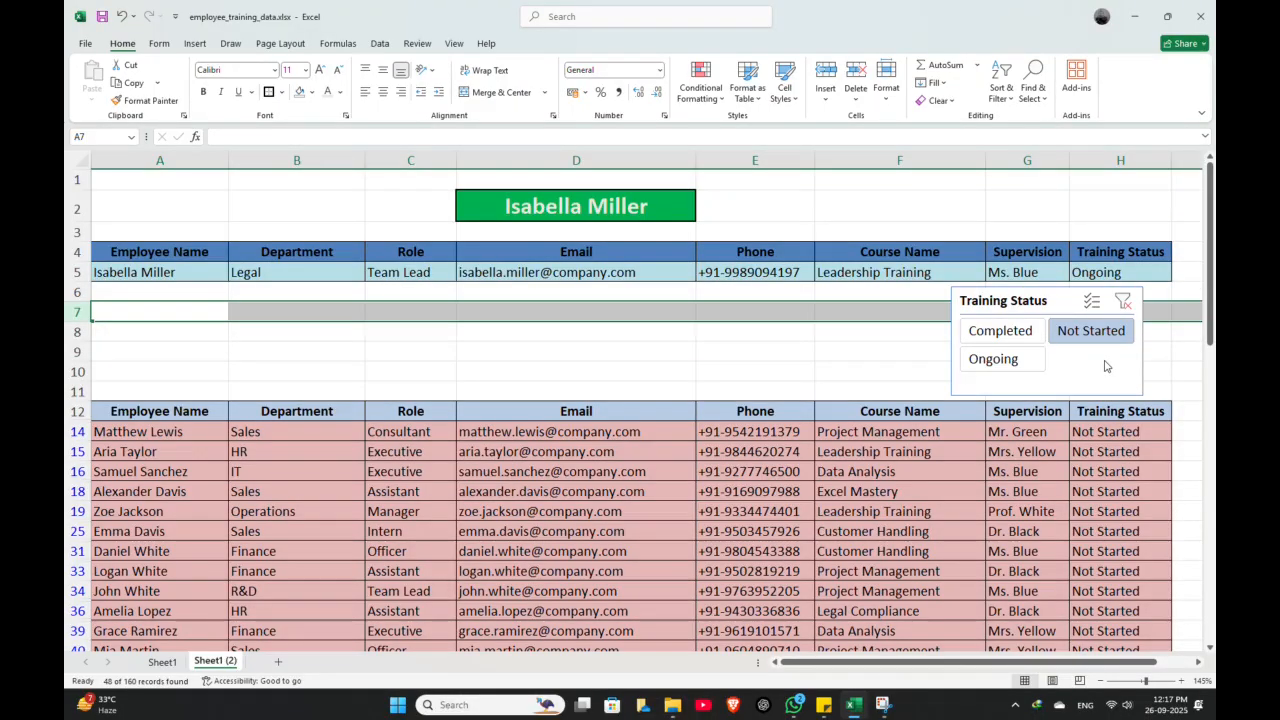
Check the slicer's Completed filter on the employee table, ending with the Training Status filter cleared.
click(988, 333)
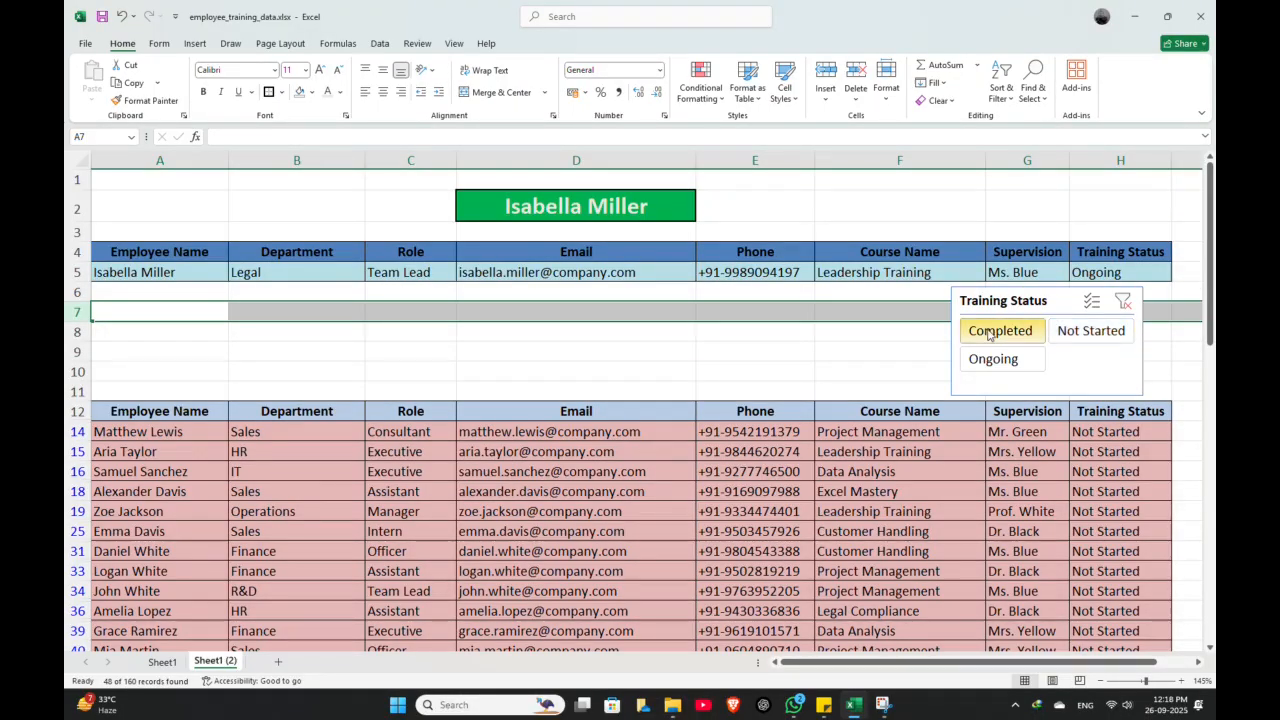
click(1090, 332)
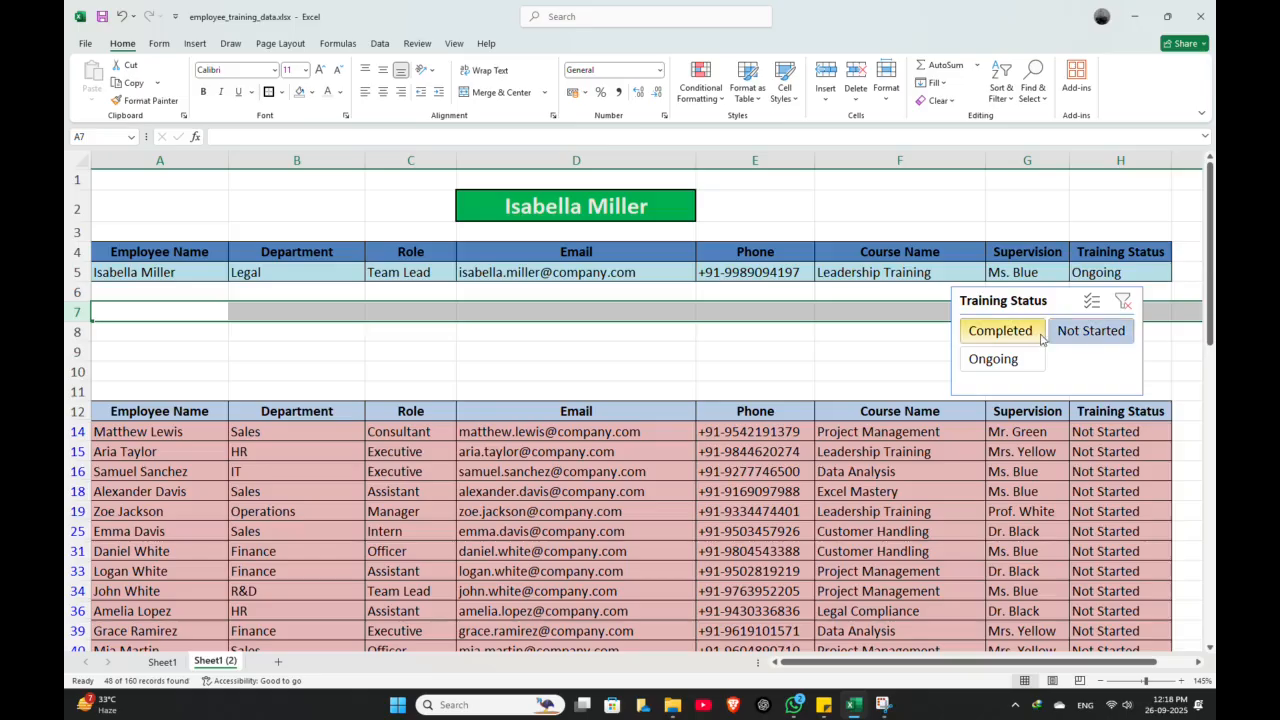
click(1095, 336)
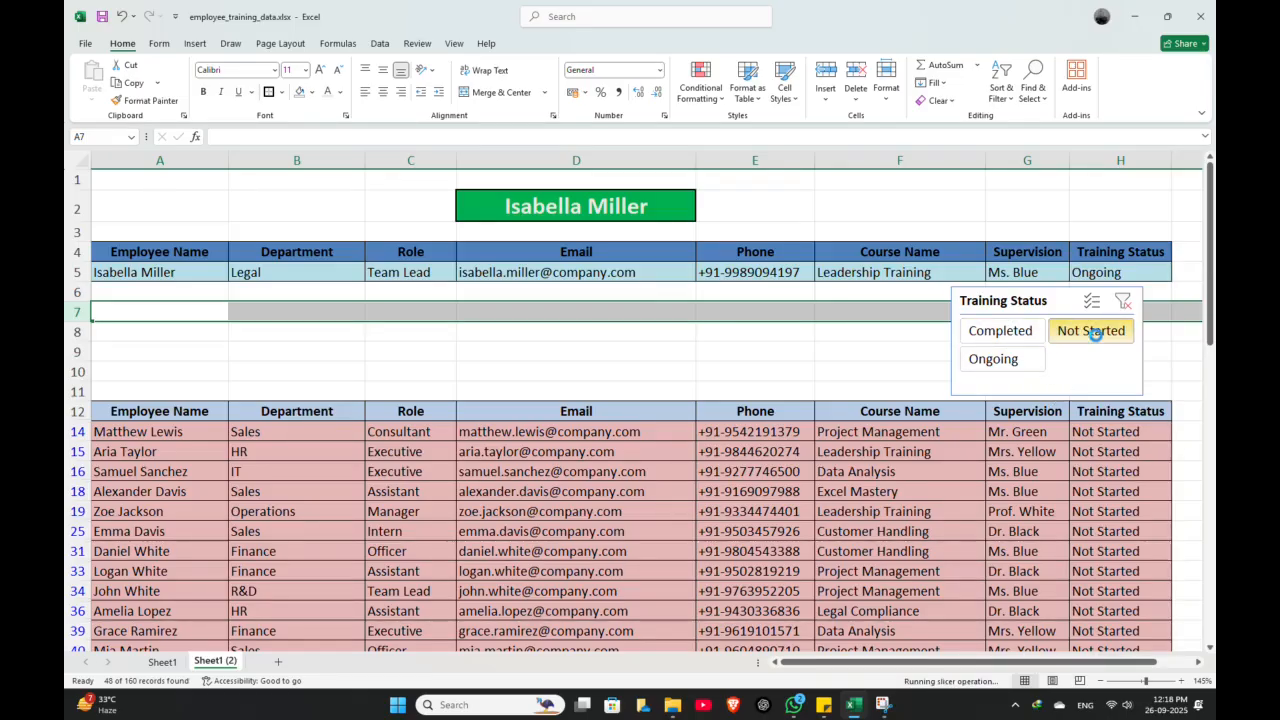
click(1000, 333)
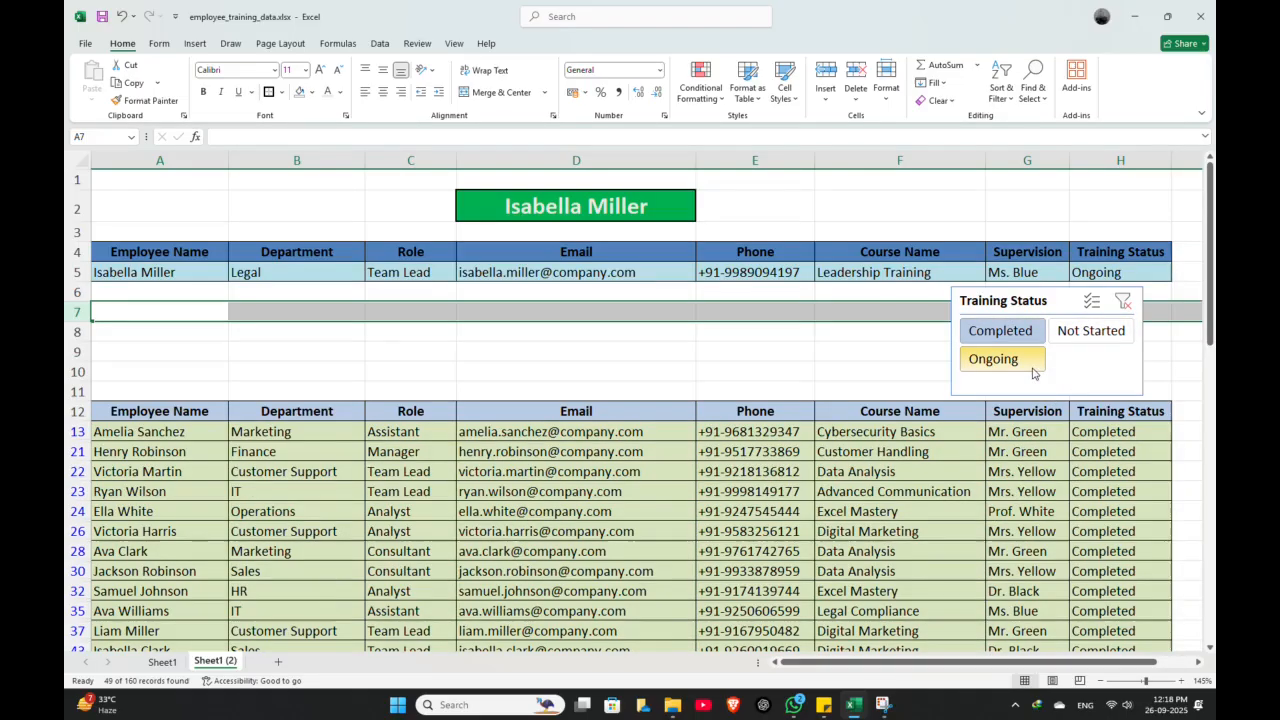
scroll(1062, 343, down, 2)
scroll(1062, 343, up, 2)
click(1122, 301)
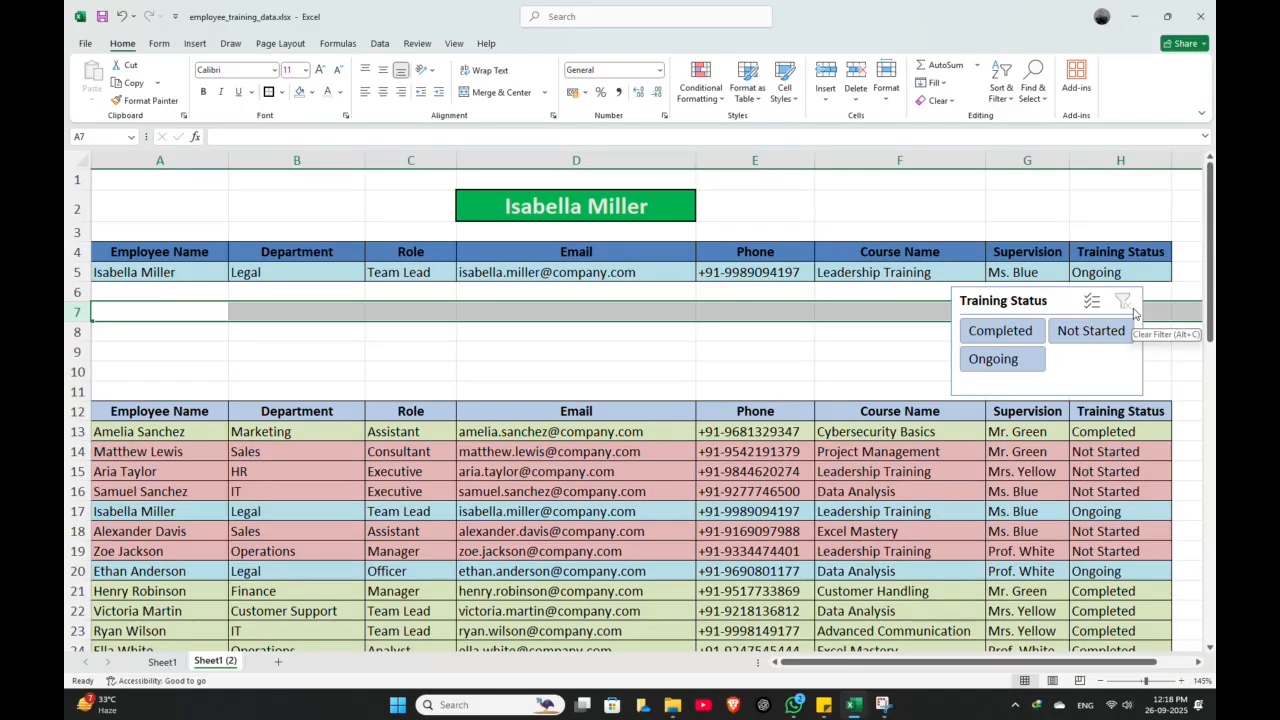
Insert a Department slicer for the employee table.
click(827, 333)
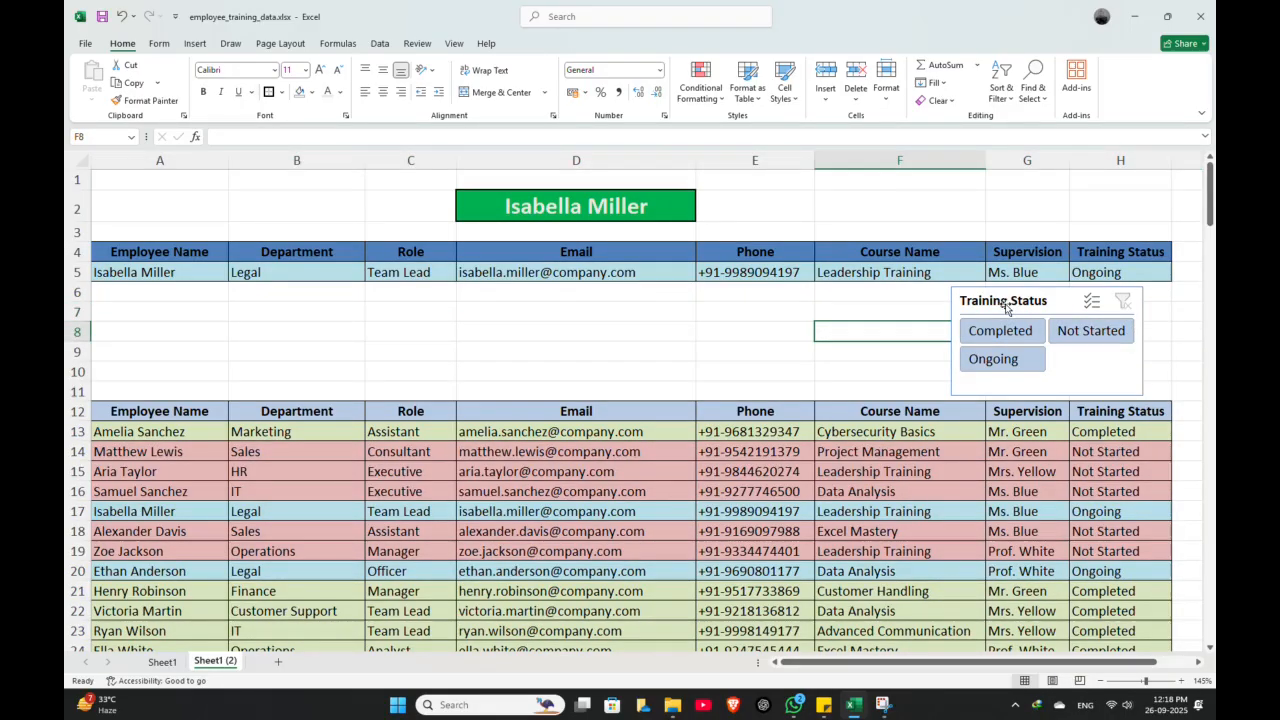
click(623, 508)
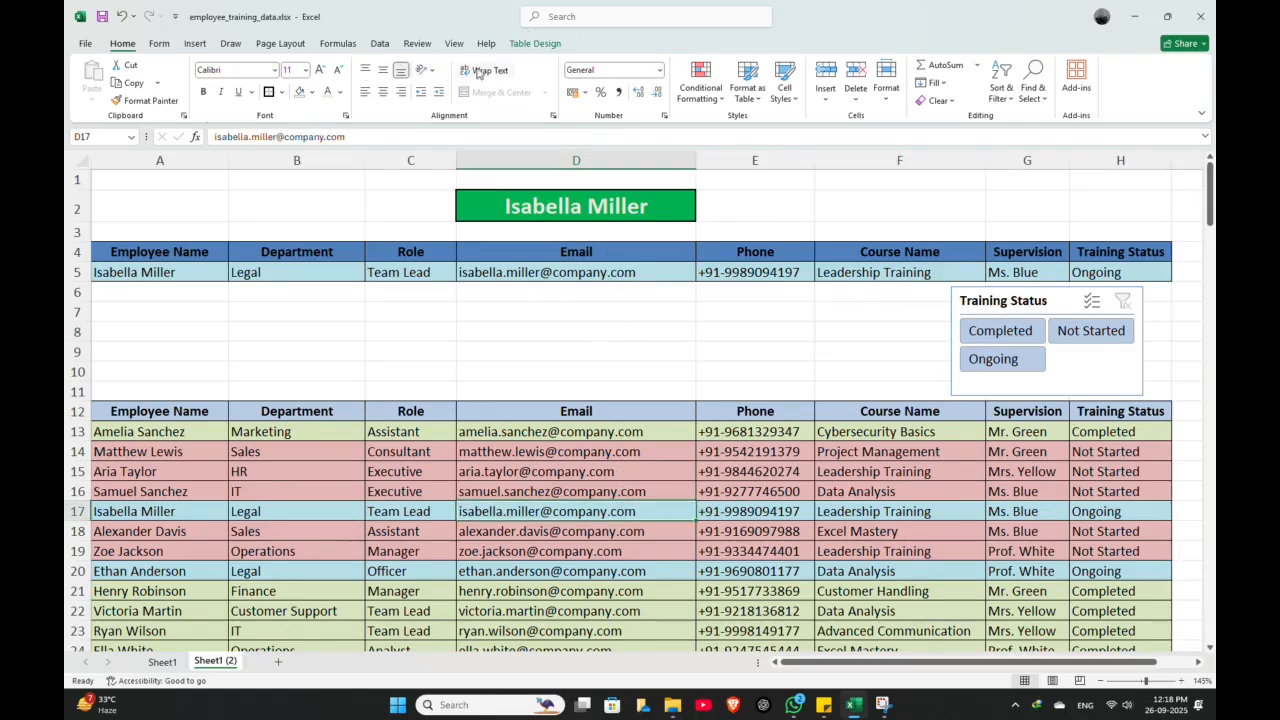
click(540, 45)
click(290, 90)
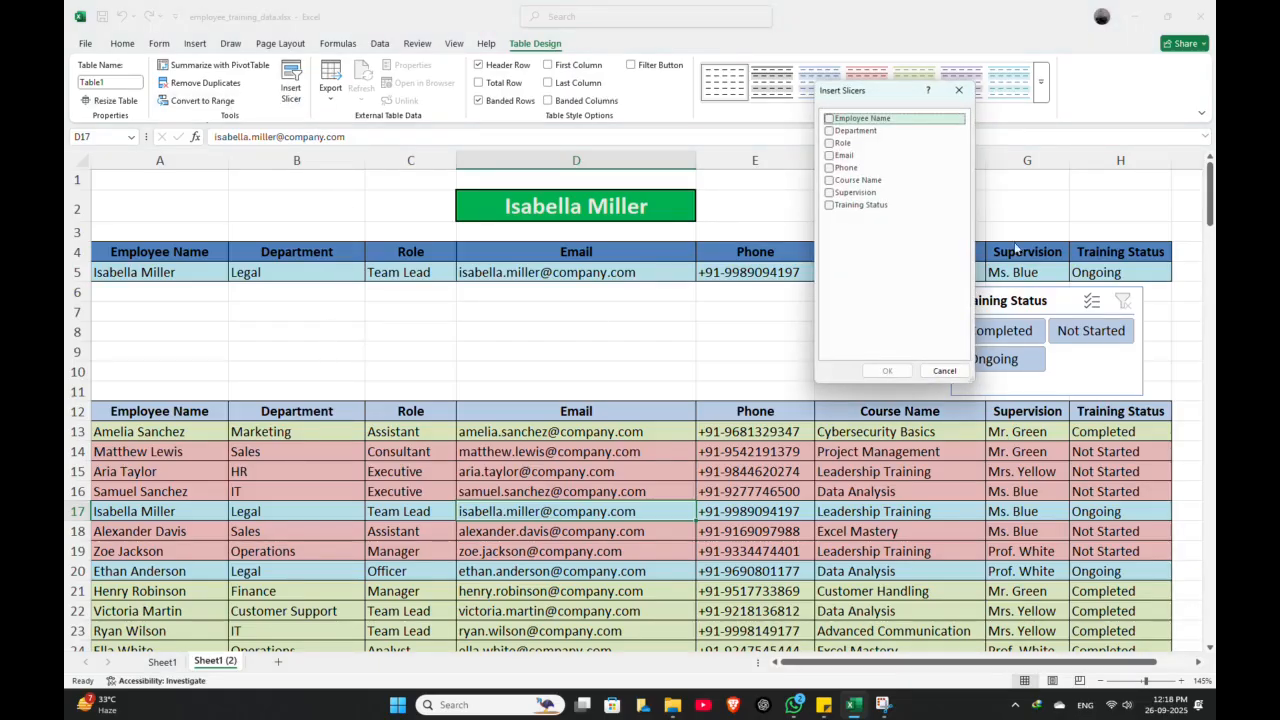
click(829, 130)
click(885, 370)
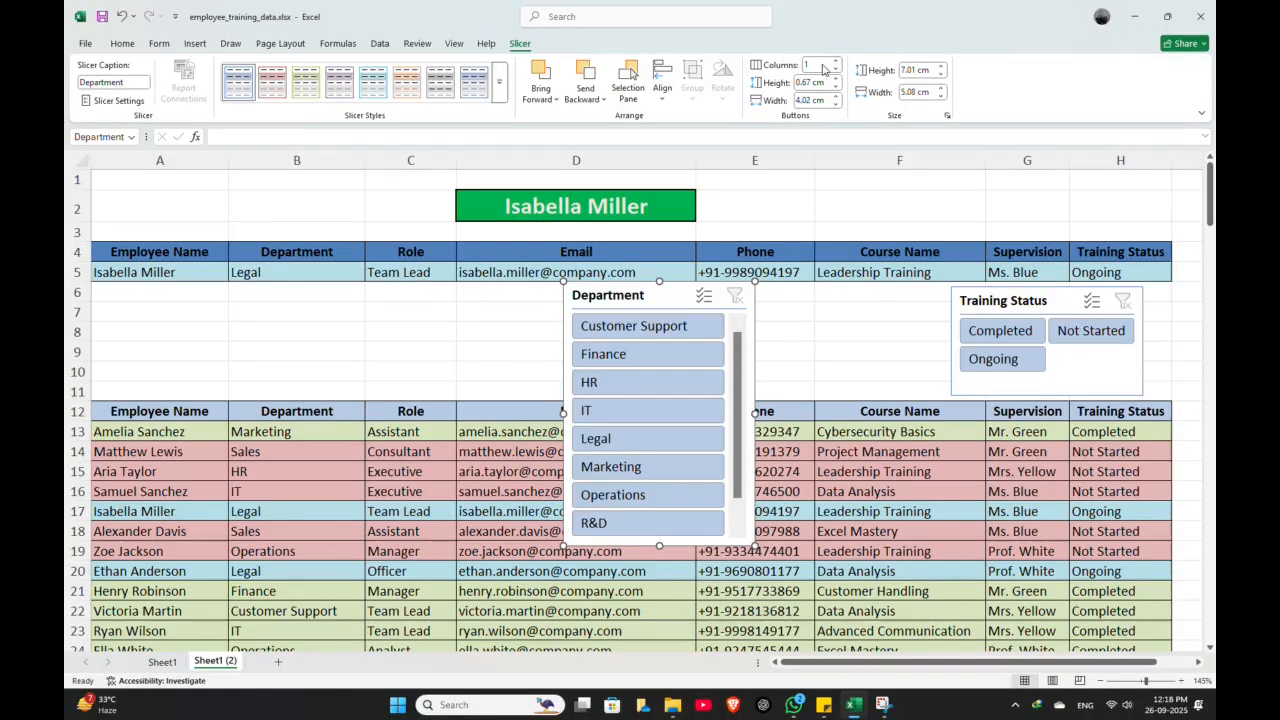
Set the Department slicer to 4 columns and widen it to about 11.4 cm.
click(837, 61)
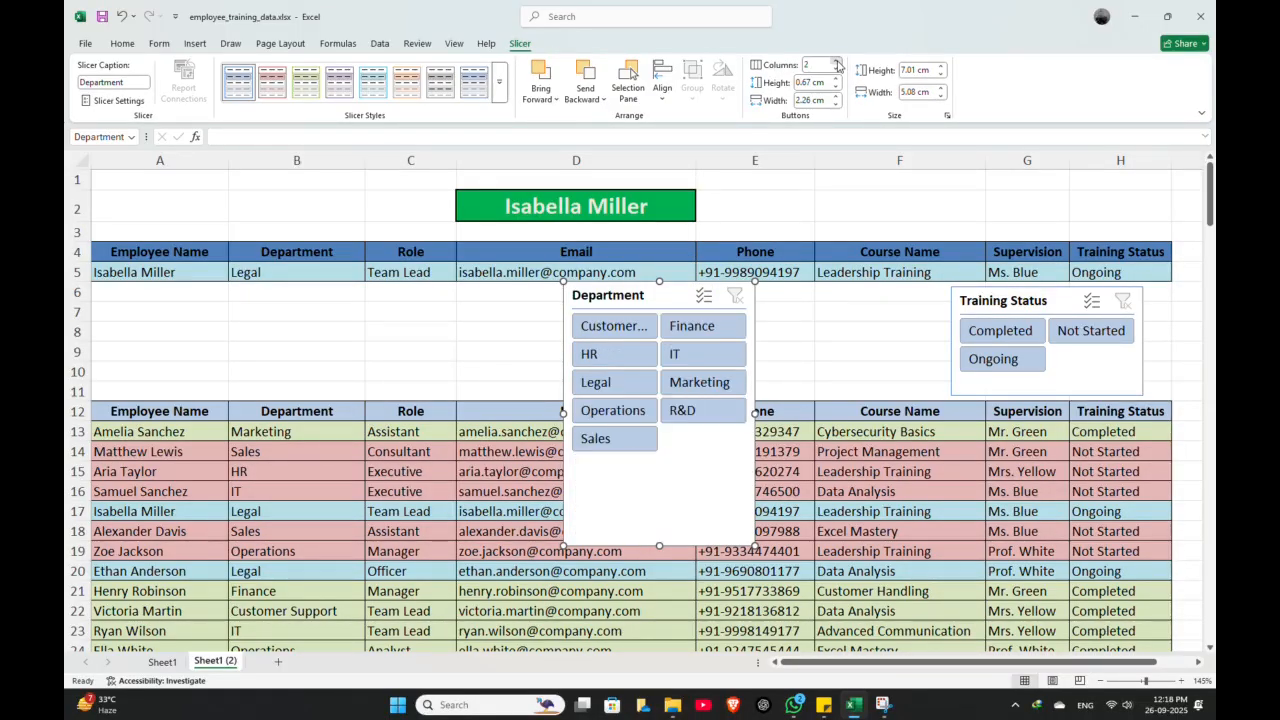
click(837, 61)
click(837, 61)
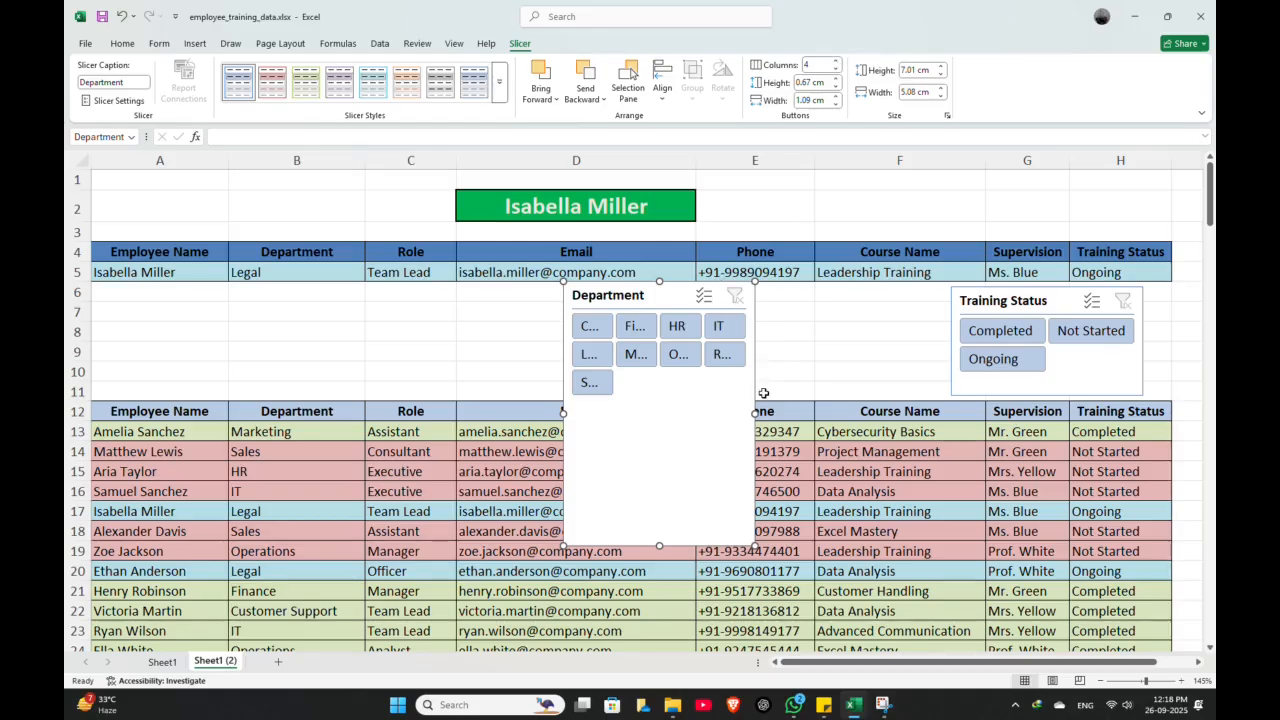
drag(754, 413, 991, 413)
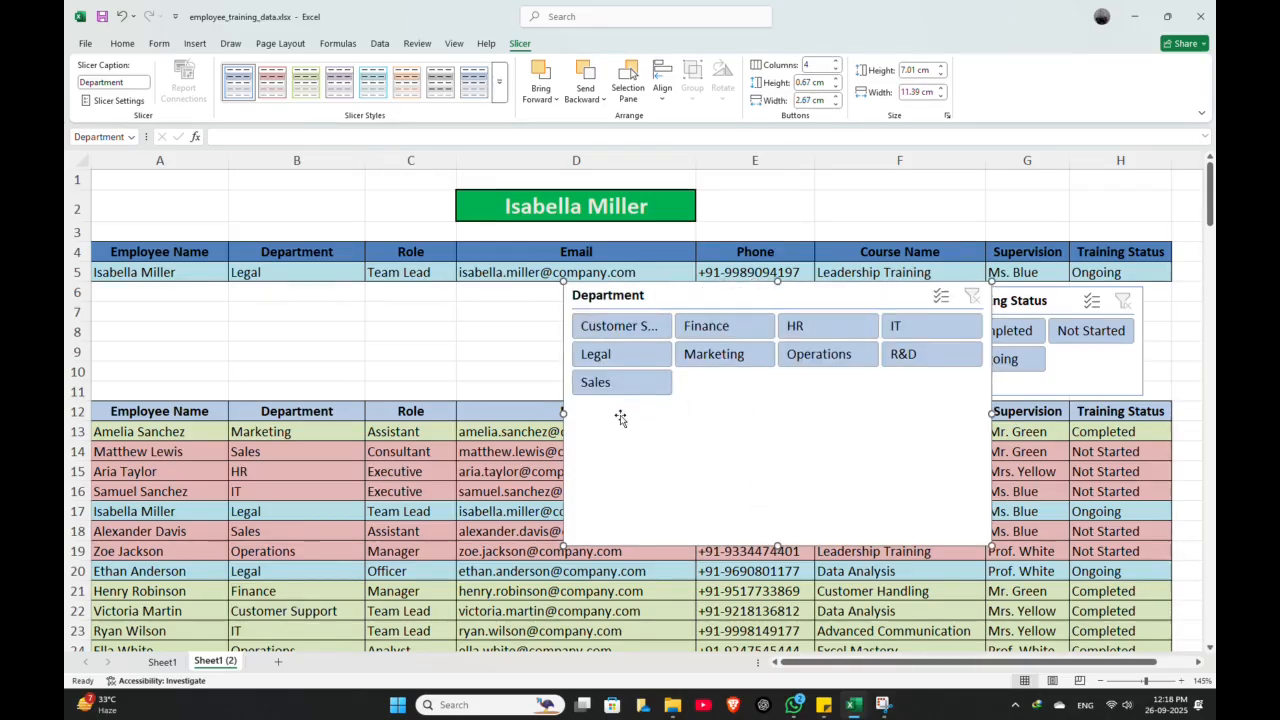
Move the Department slicer below the lookup row starting at column A and widen it to just past column D.
drag(563, 418, 96, 401)
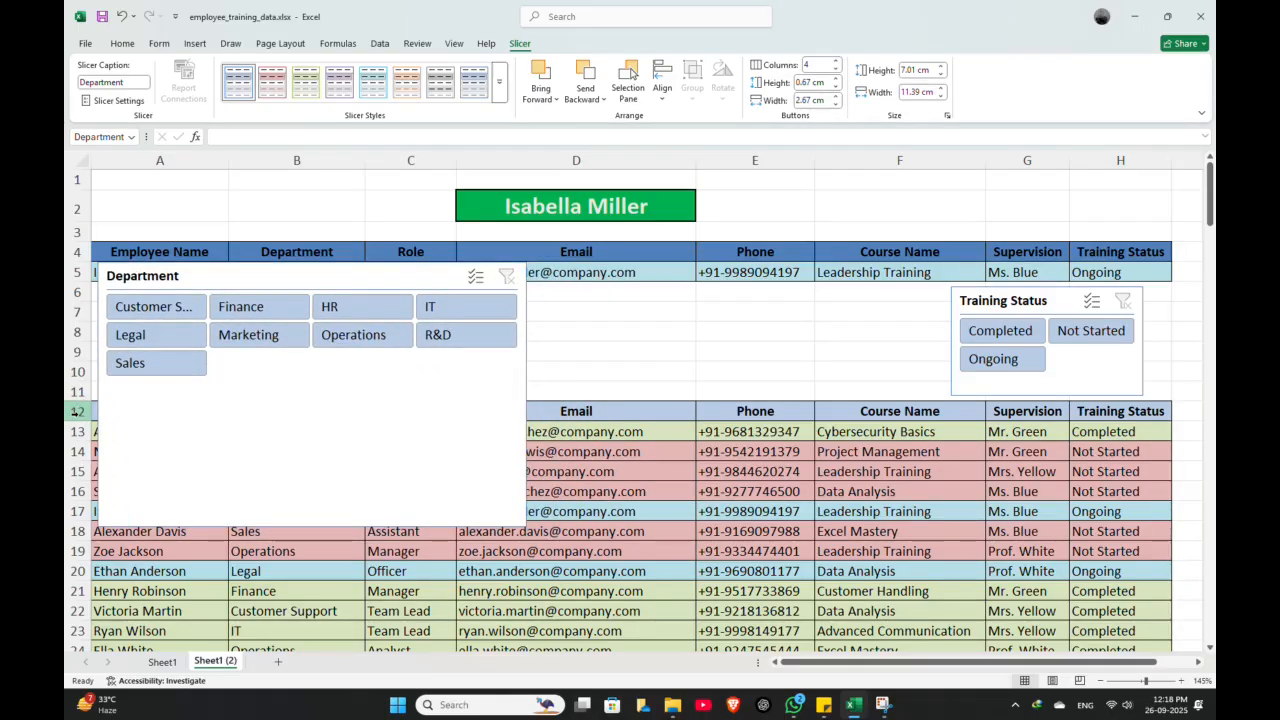
key(ctrl+z)
drag(737, 297, 274, 300)
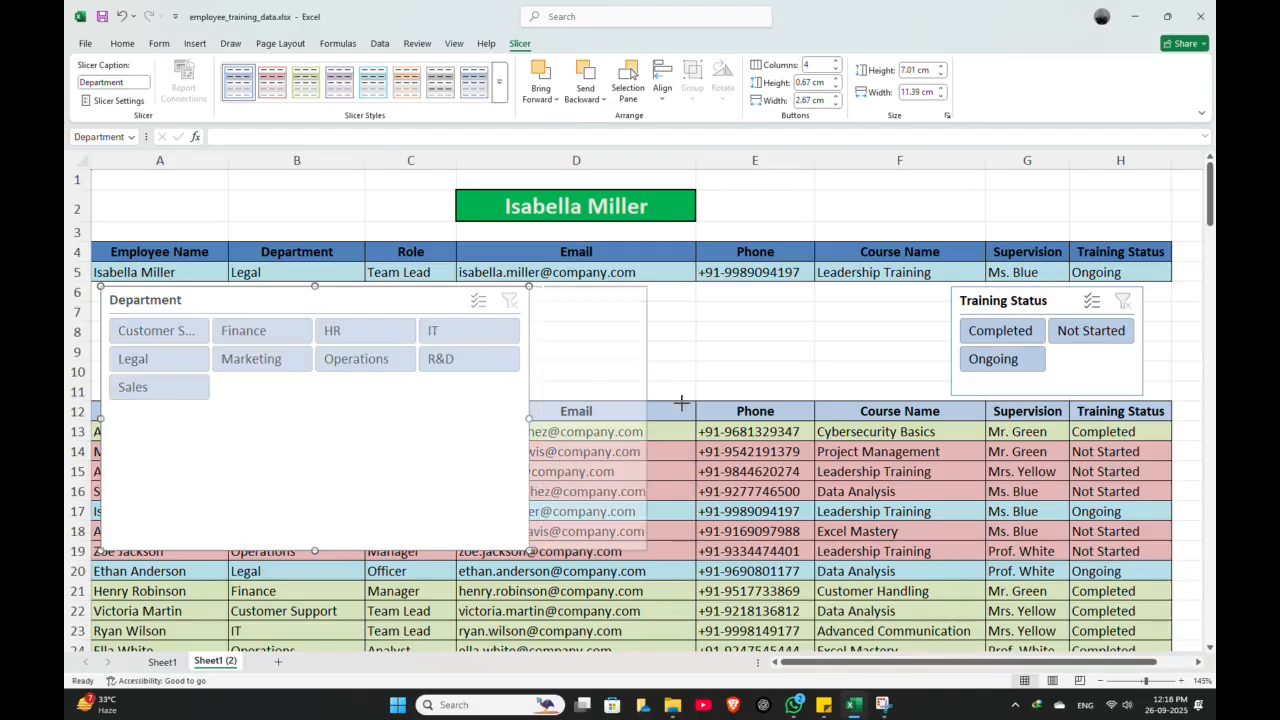
drag(681, 401, 757, 401)
click(757, 403)
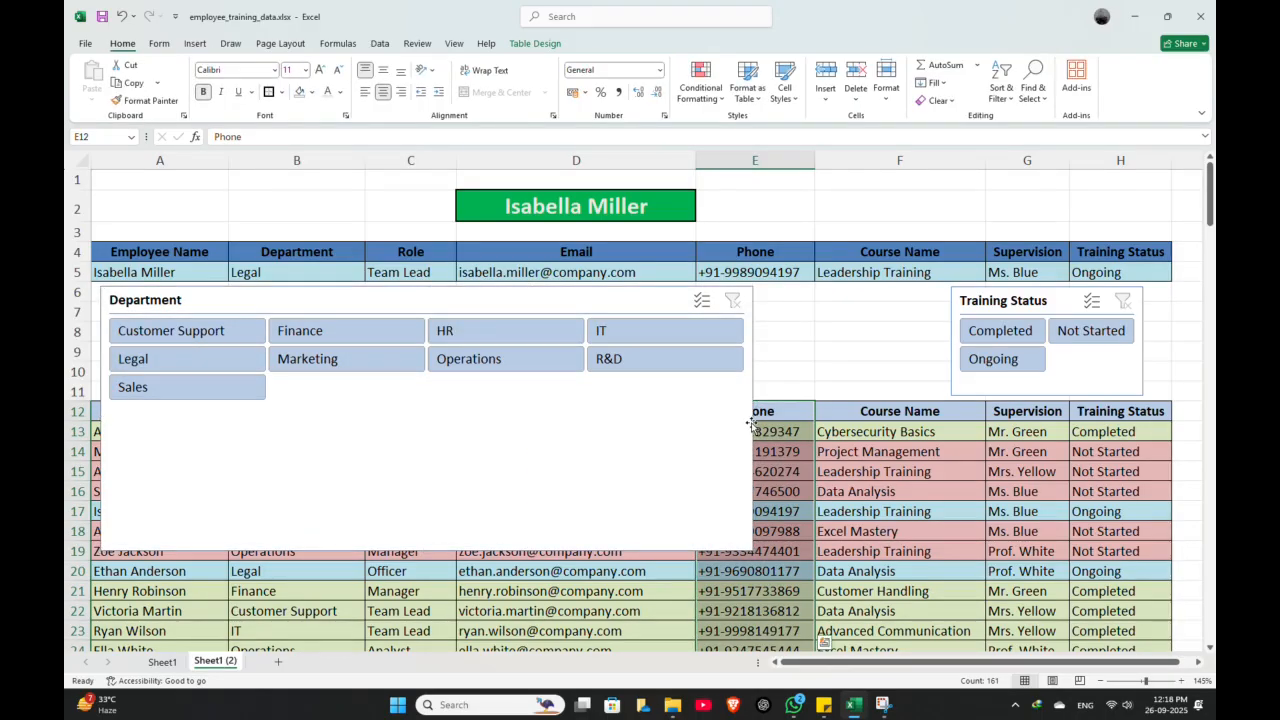
Resize the Department slicer to about 20.8 cm wide and 2.9 cm high, with its buttons in 5 columns.
click(750, 433)
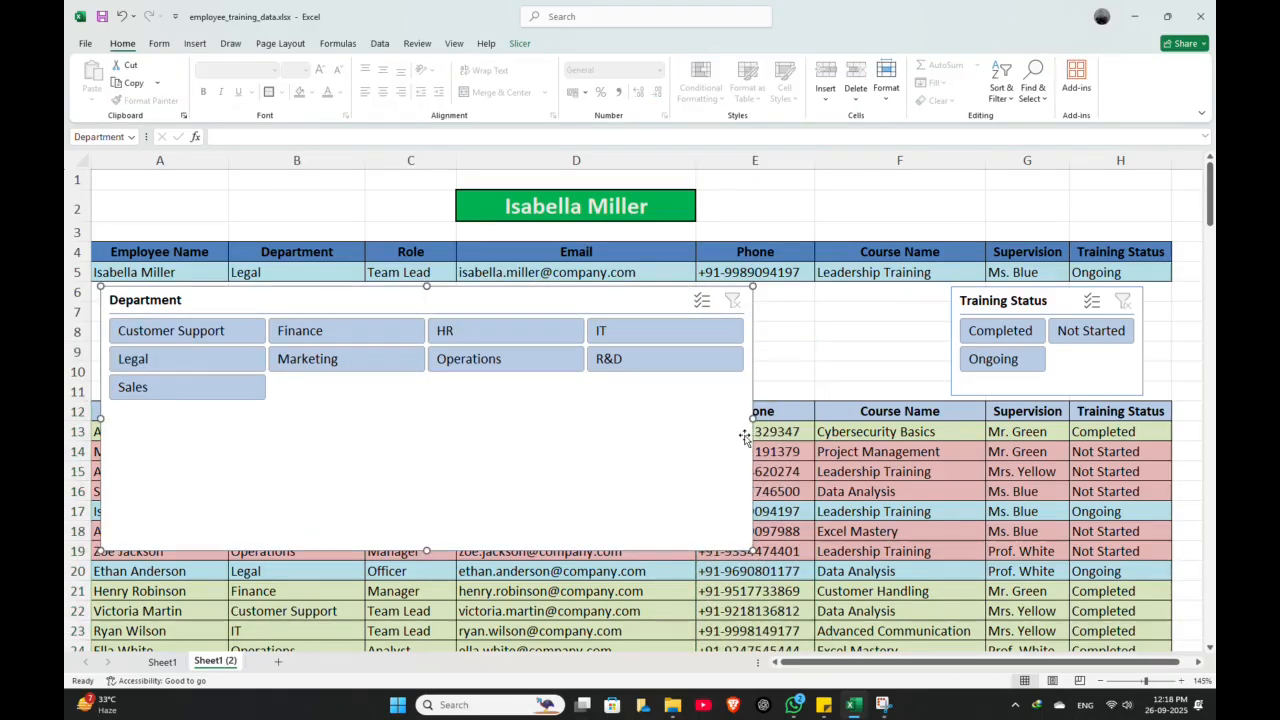
drag(750, 418, 882, 418)
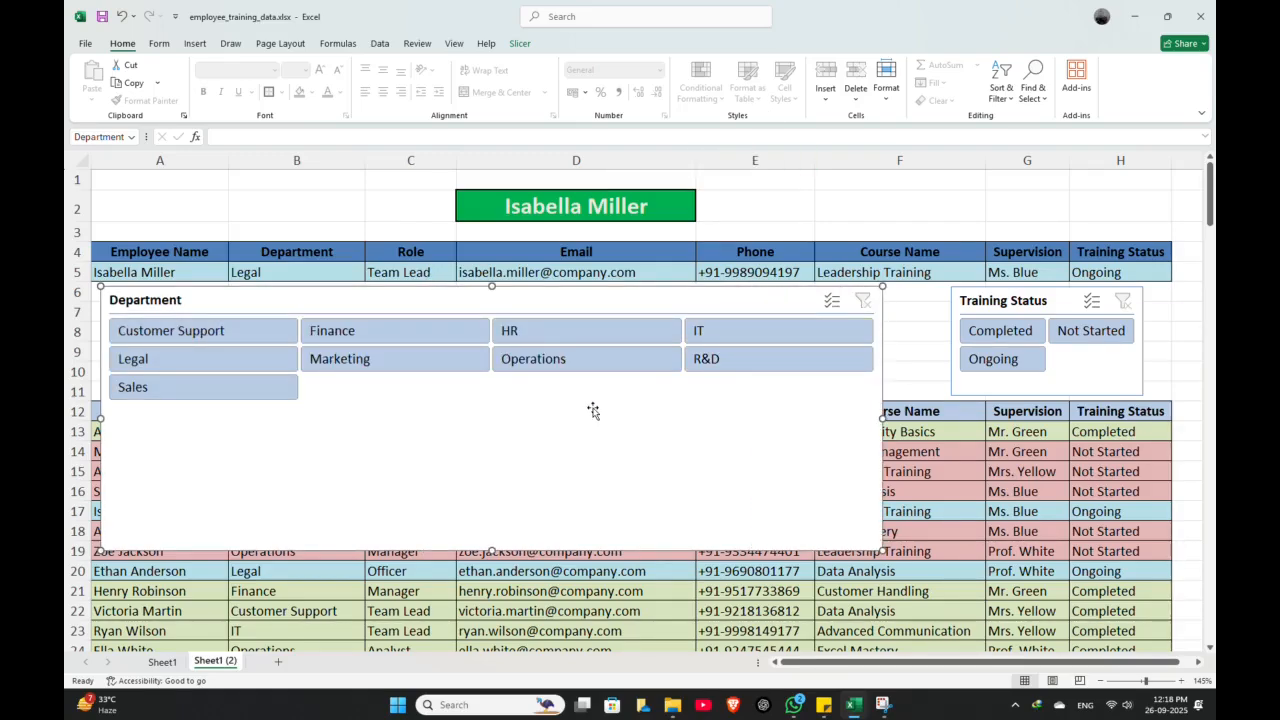
click(519, 44)
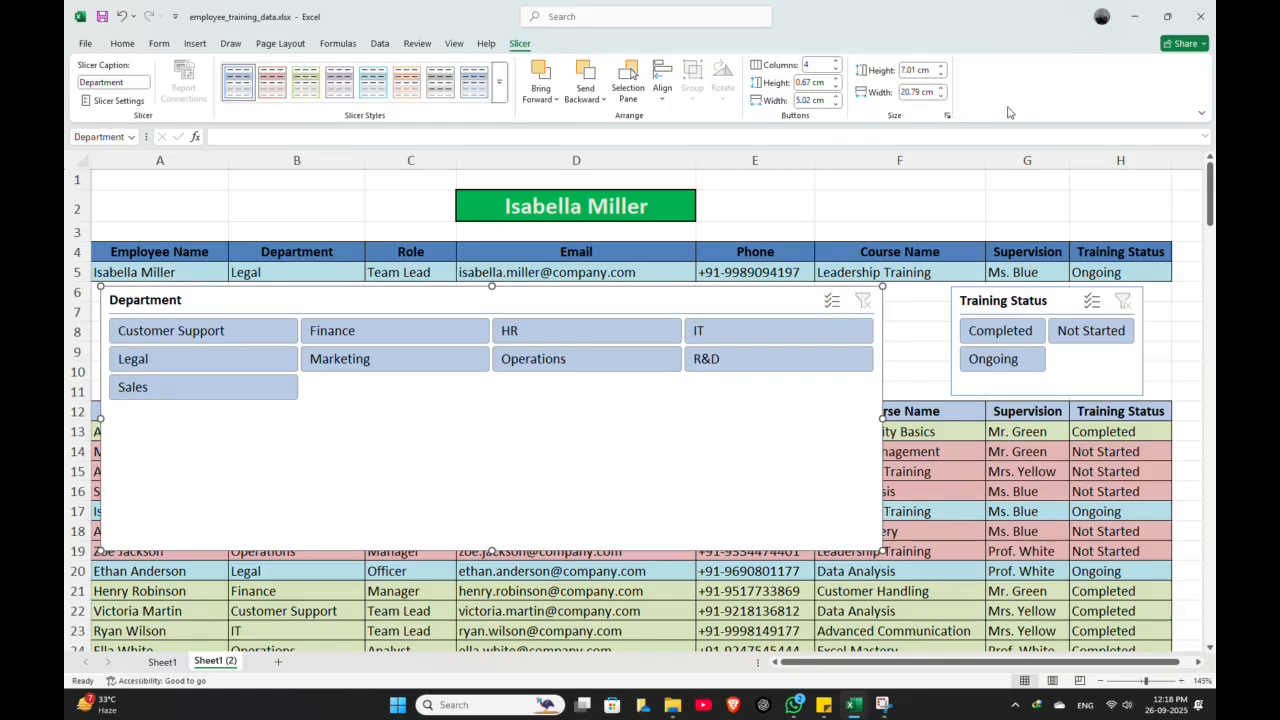
click(838, 62)
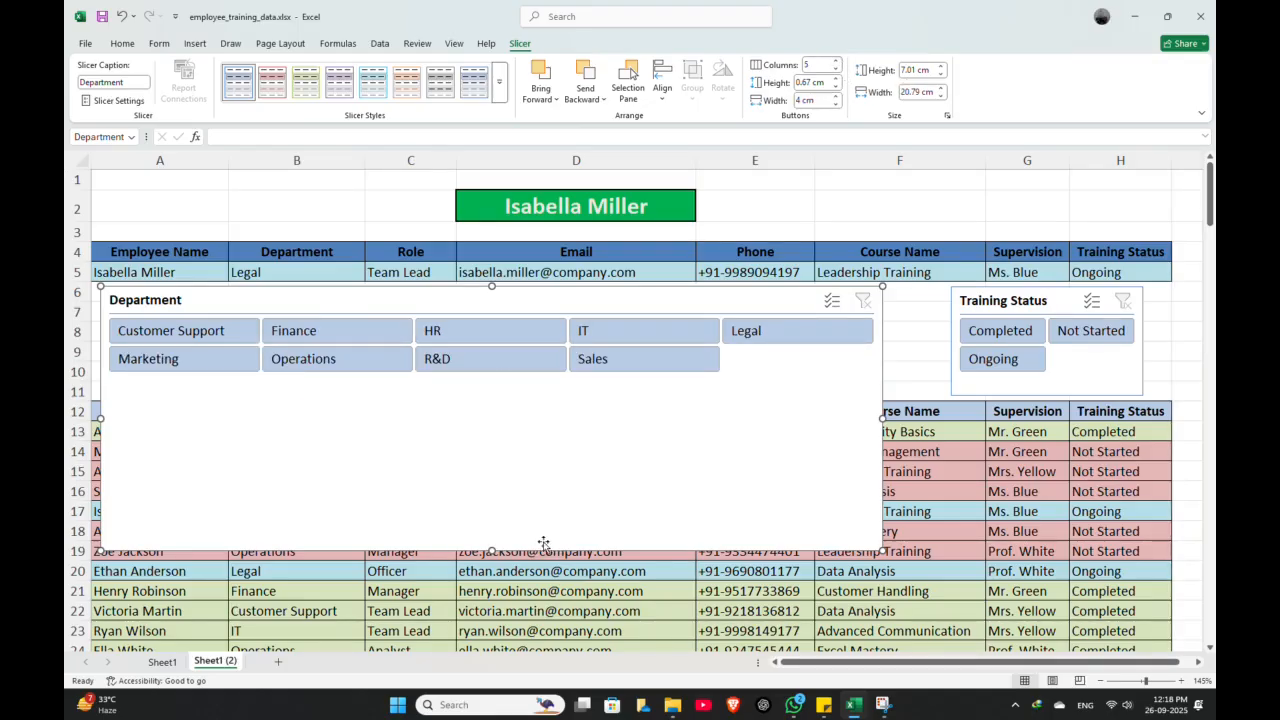
drag(492, 552, 547, 395)
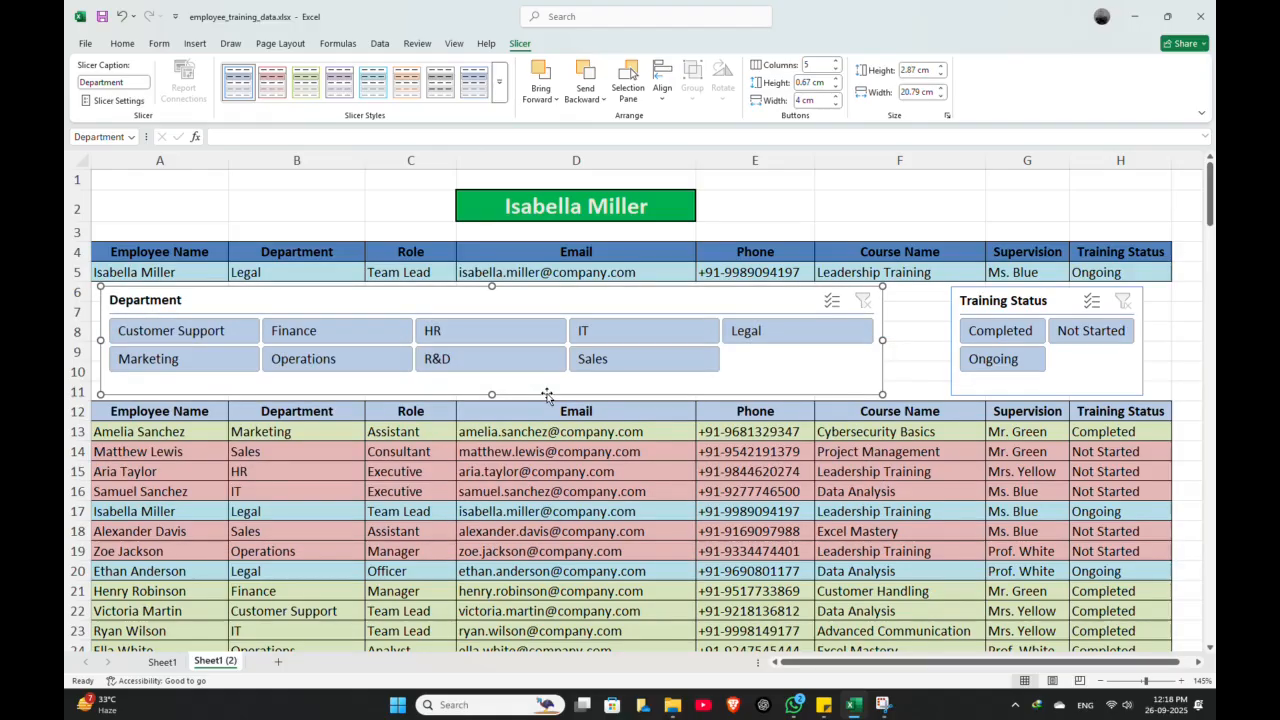
Check the employee table with the Finance and Completed slicer filters combined, ending with both slicers cleared.
click(956, 370)
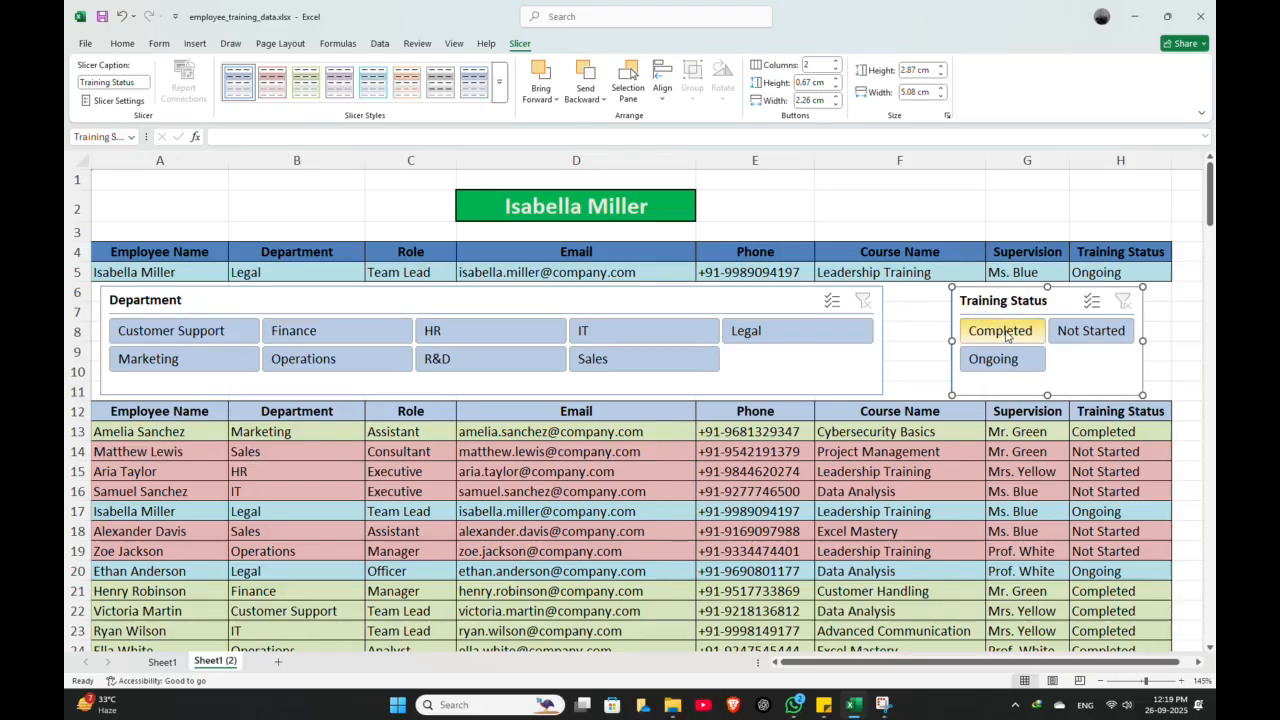
click(305, 336)
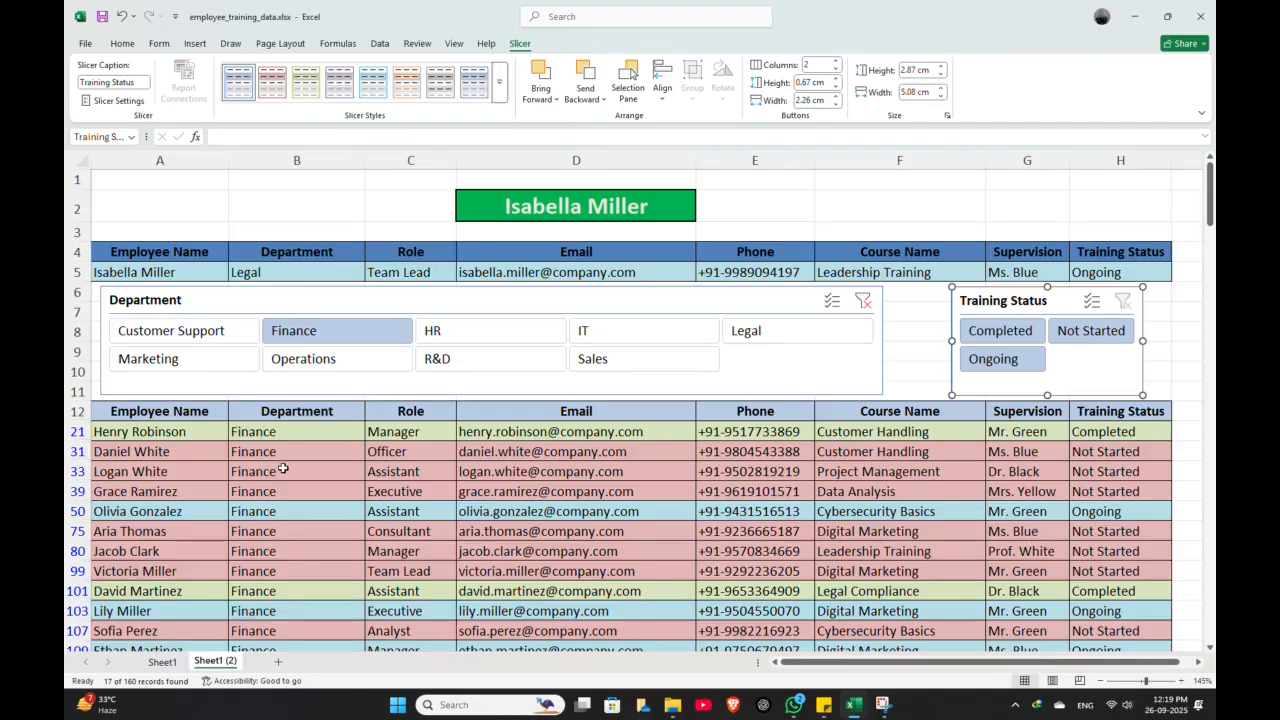
click(1027, 337)
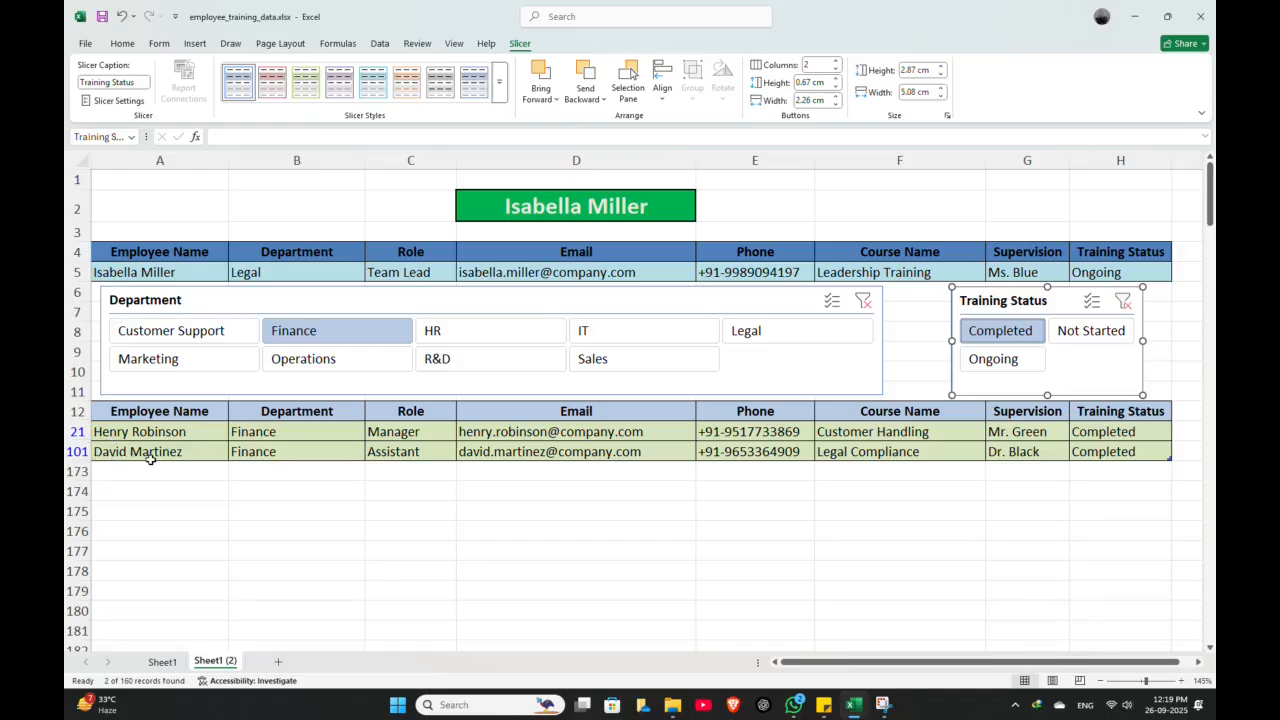
drag(162, 430, 577, 534)
click(577, 531)
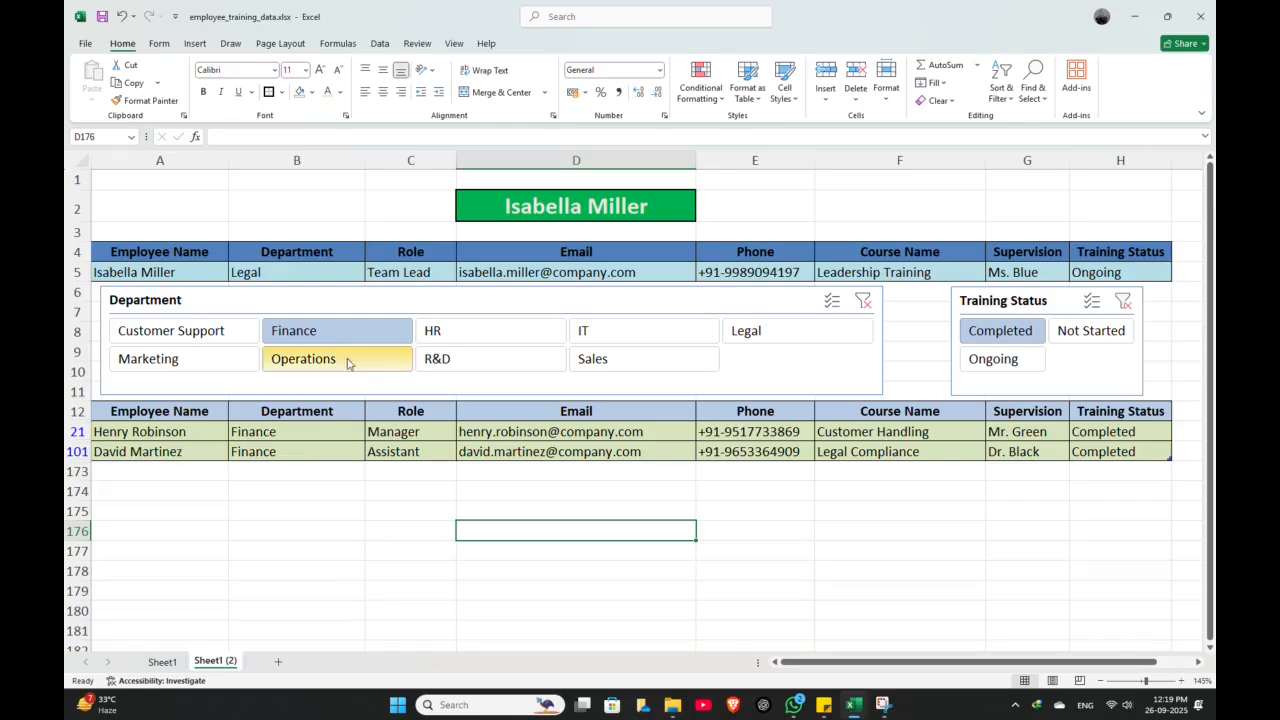
click(864, 301)
click(1124, 304)
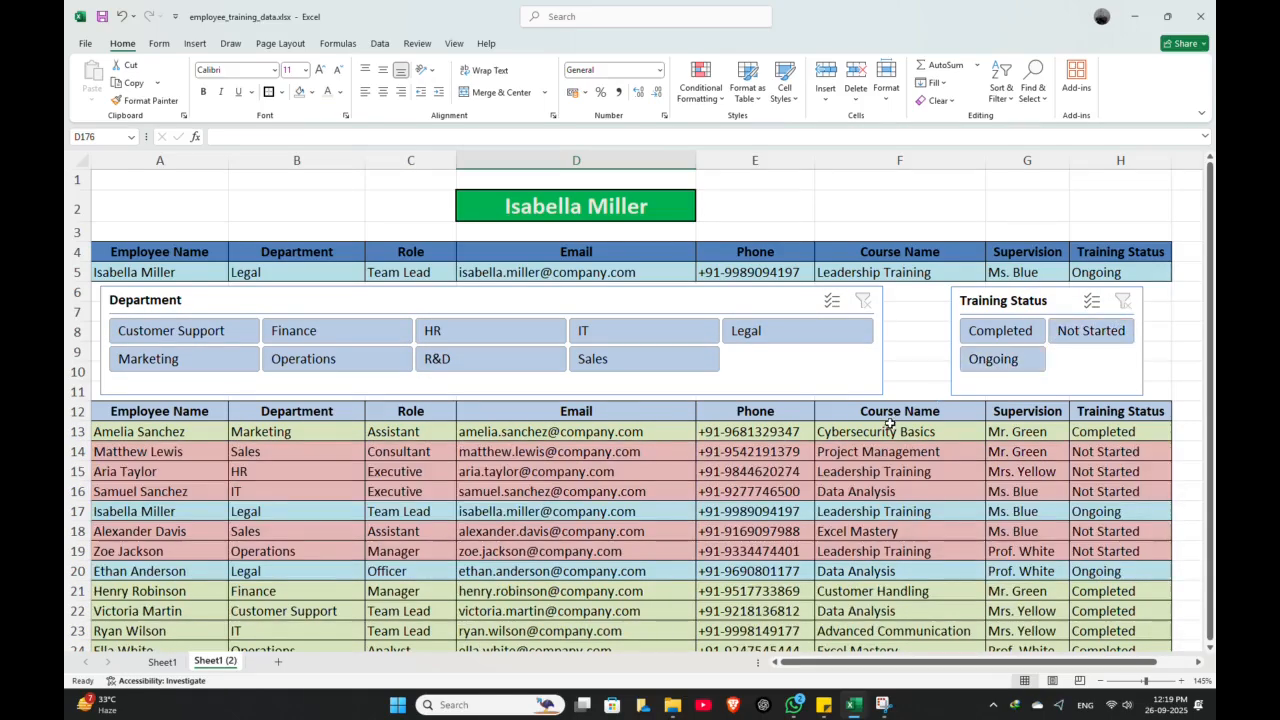
Review the colour-coded employee rows and the list of names offered in lookup cell D2.
scroll(820, 445, down, 15)
scroll(820, 445, down, 10)
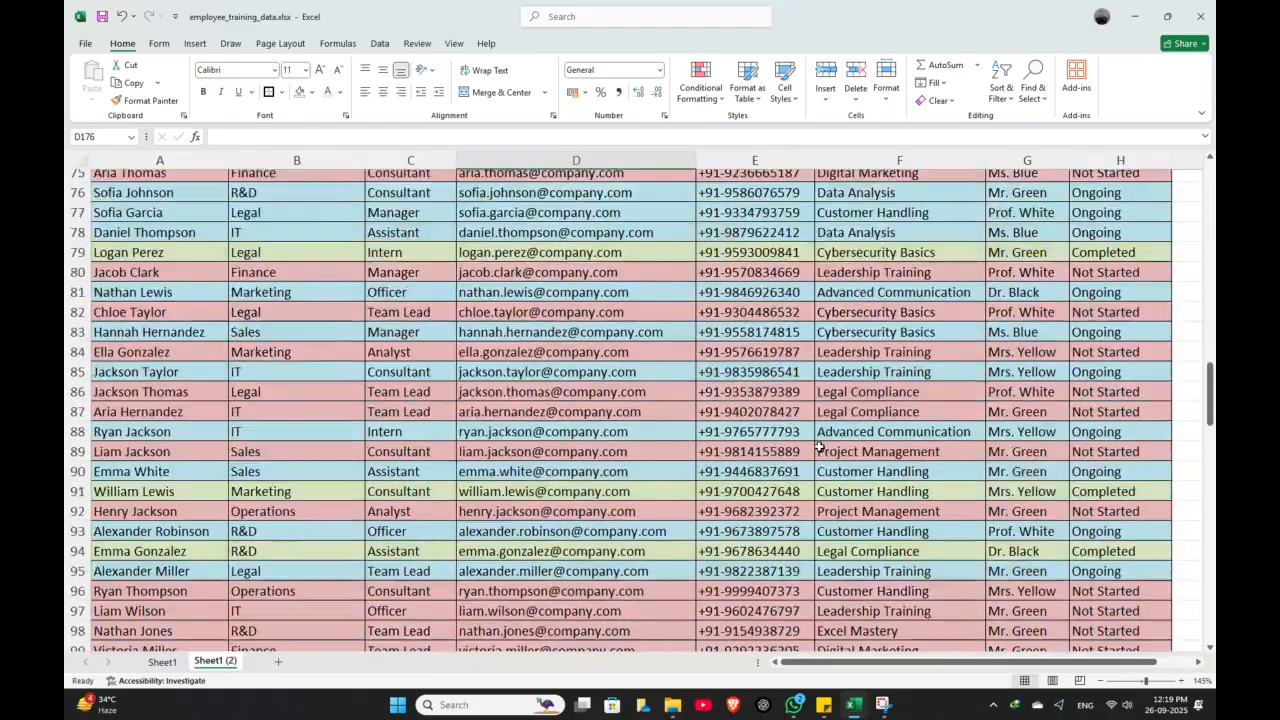
scroll(820, 445, up, 15)
scroll(820, 445, up, 18)
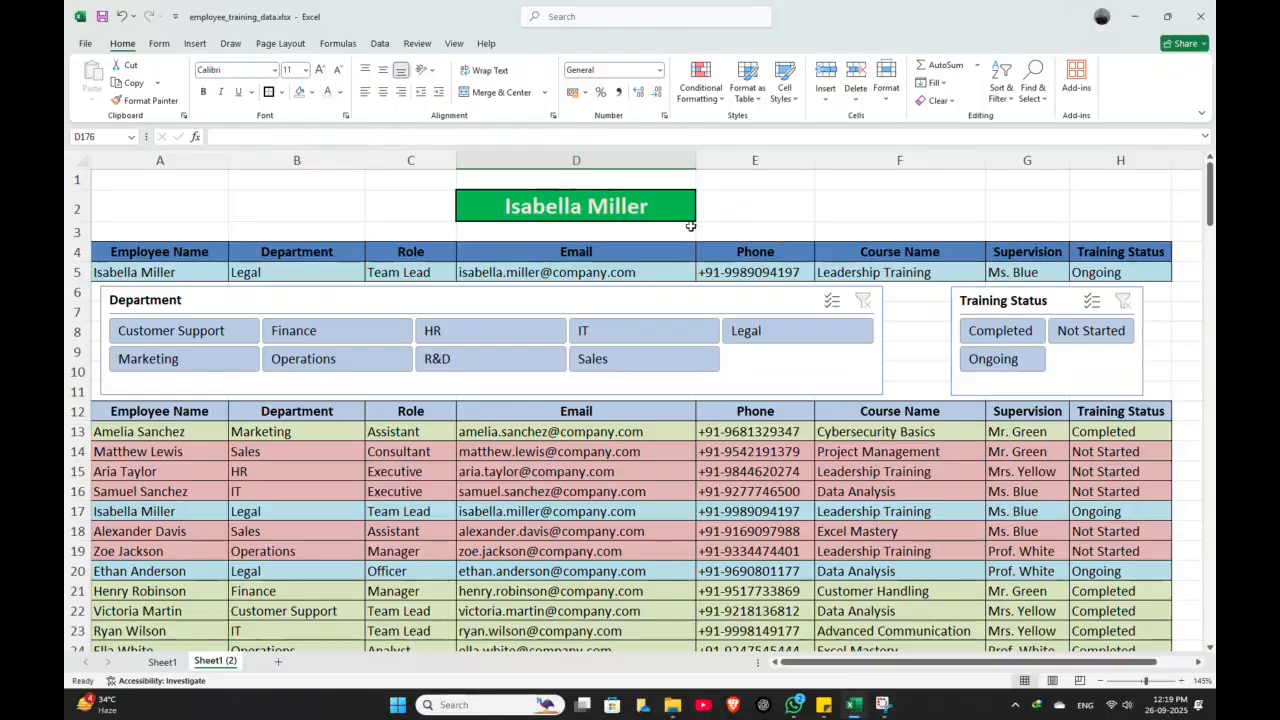
click(688, 218)
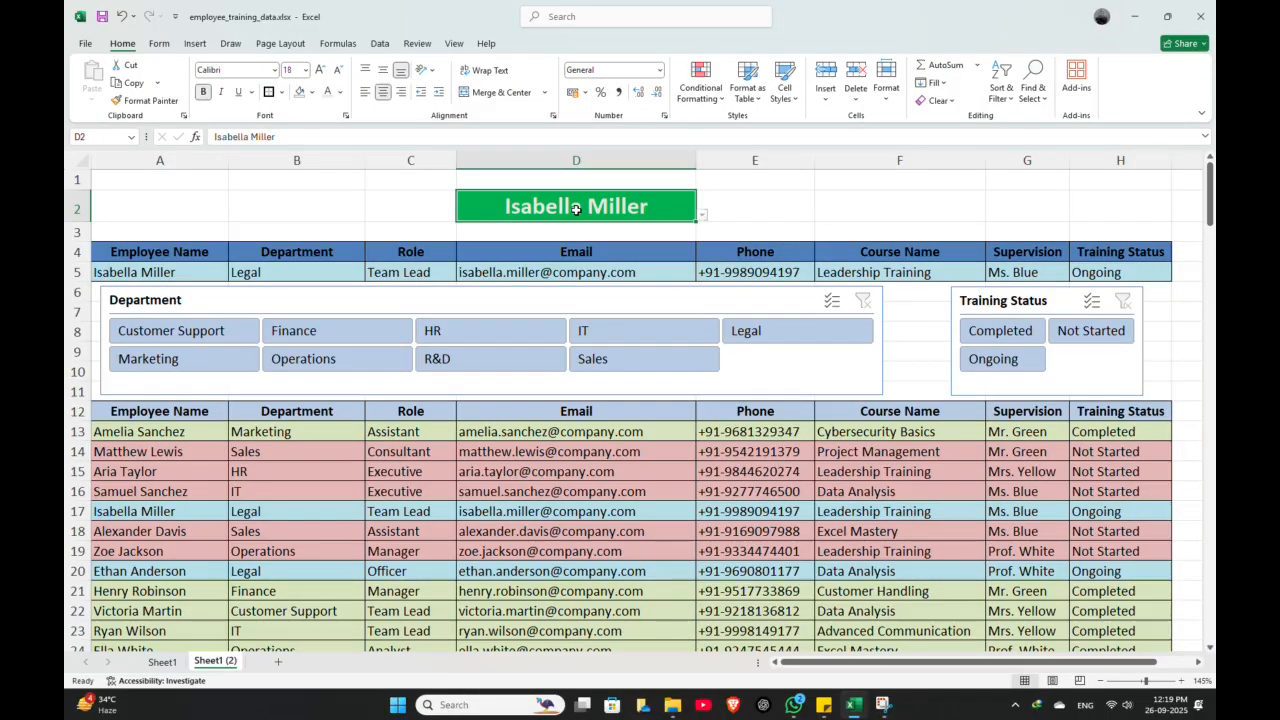
click(703, 215)
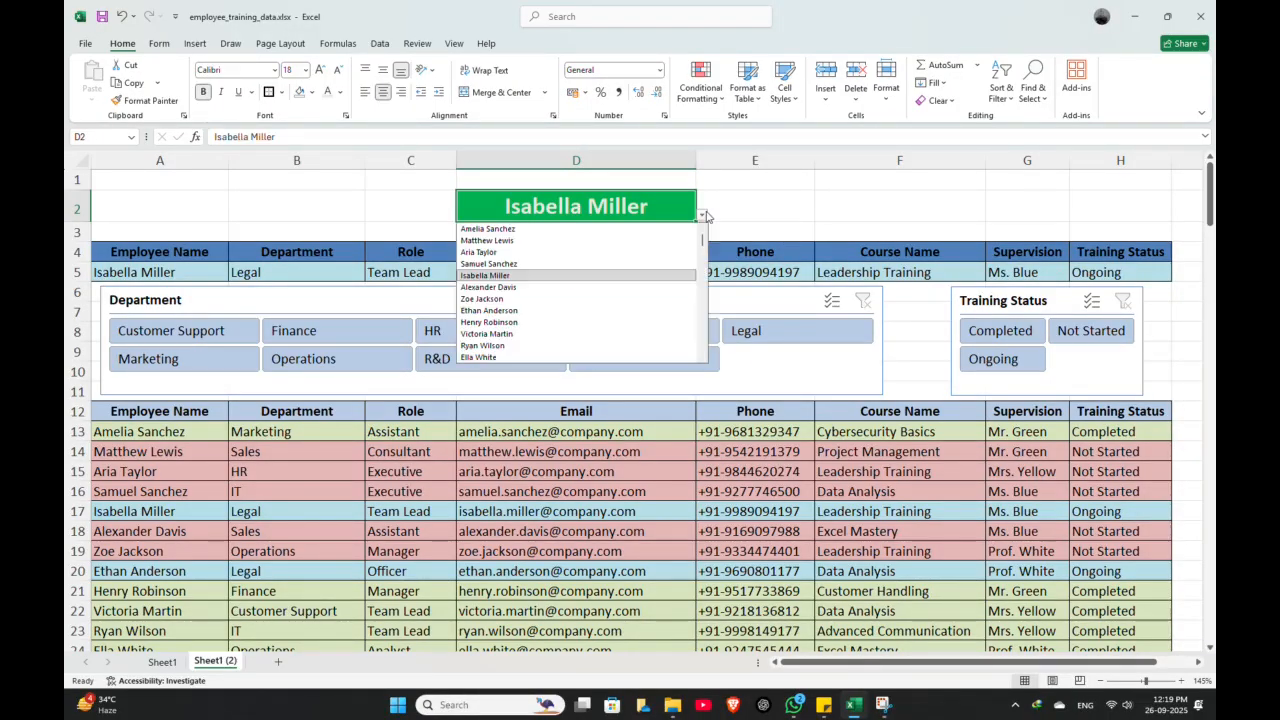
click(351, 203)
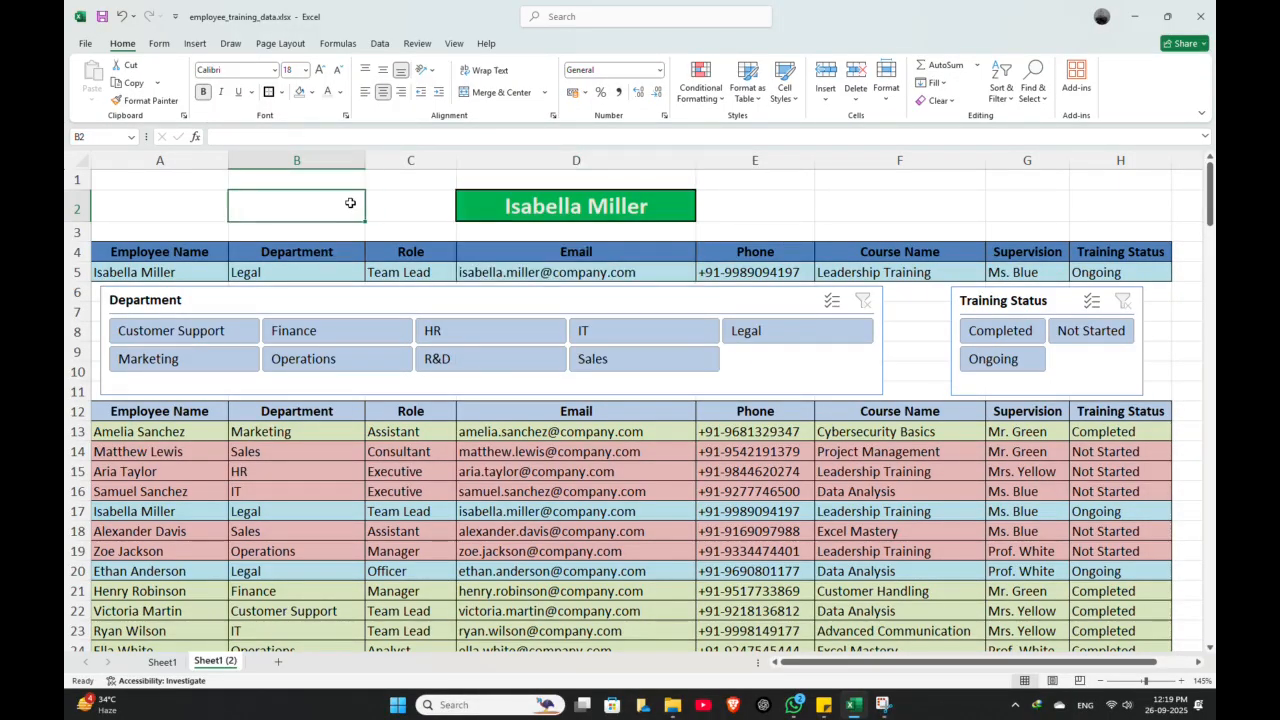
click(661, 216)
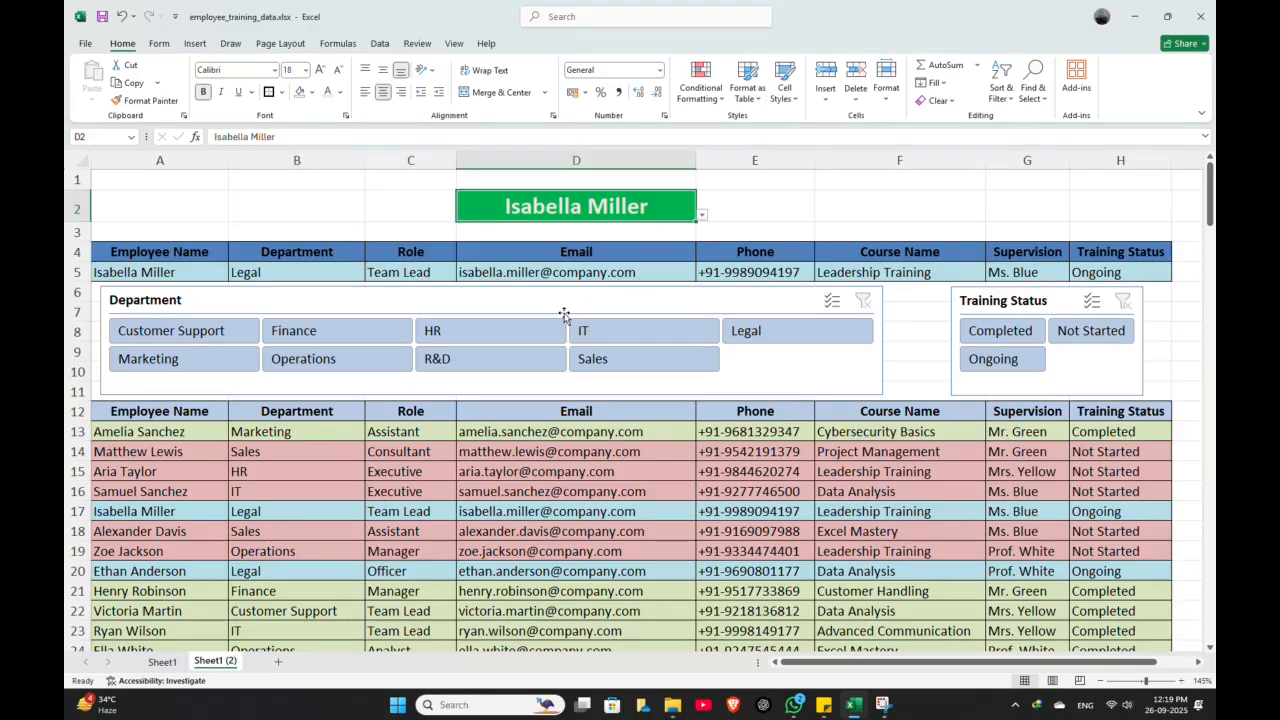
drag(929, 293, 928, 374)
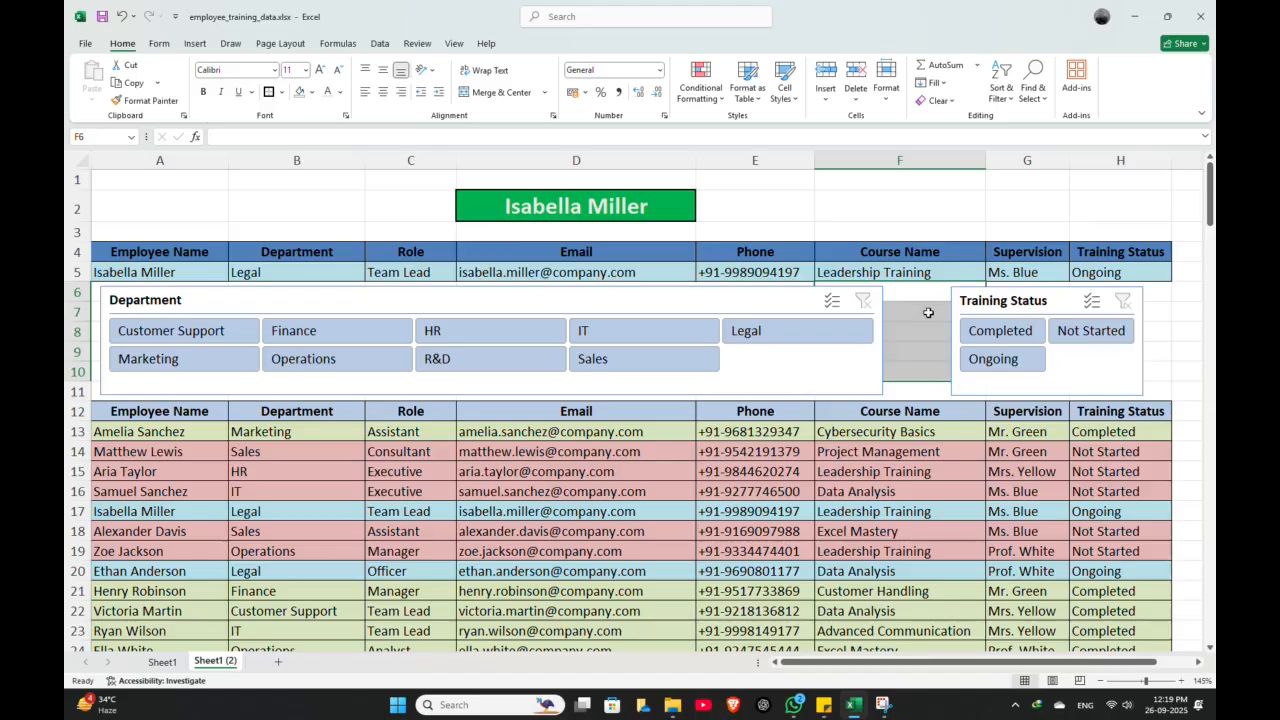
click(923, 333)
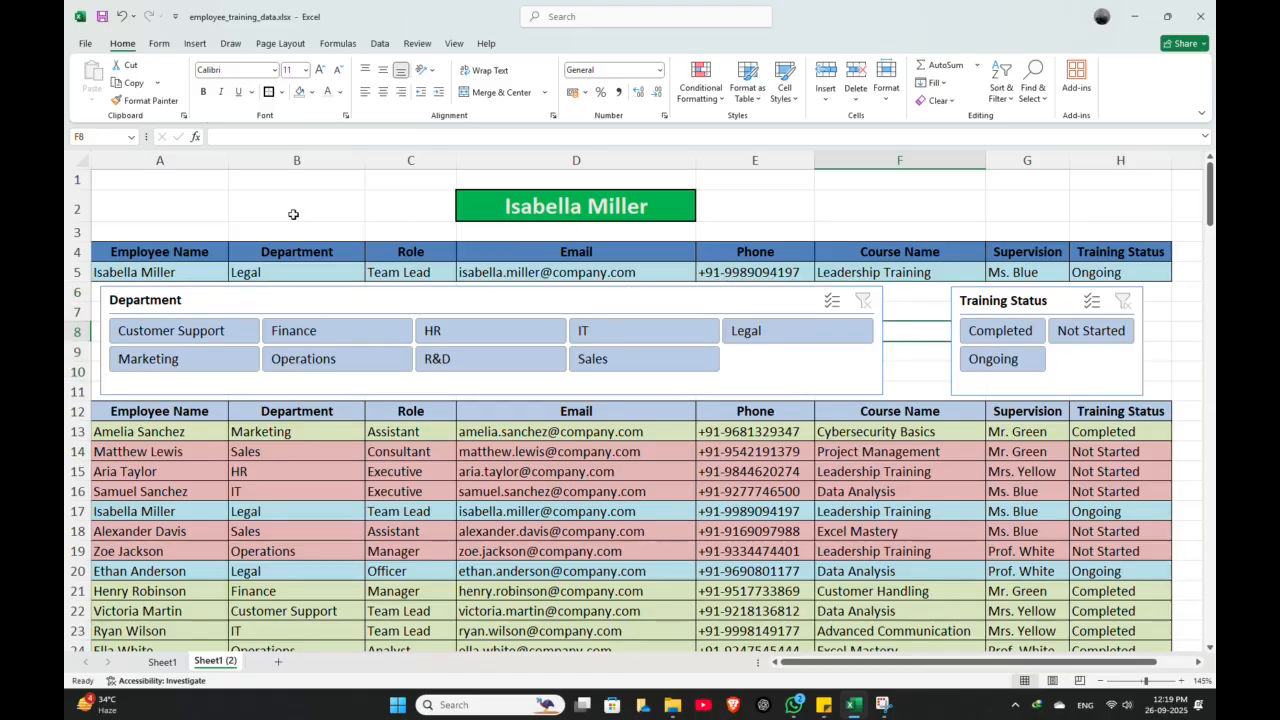
drag(293, 214, 1000, 201)
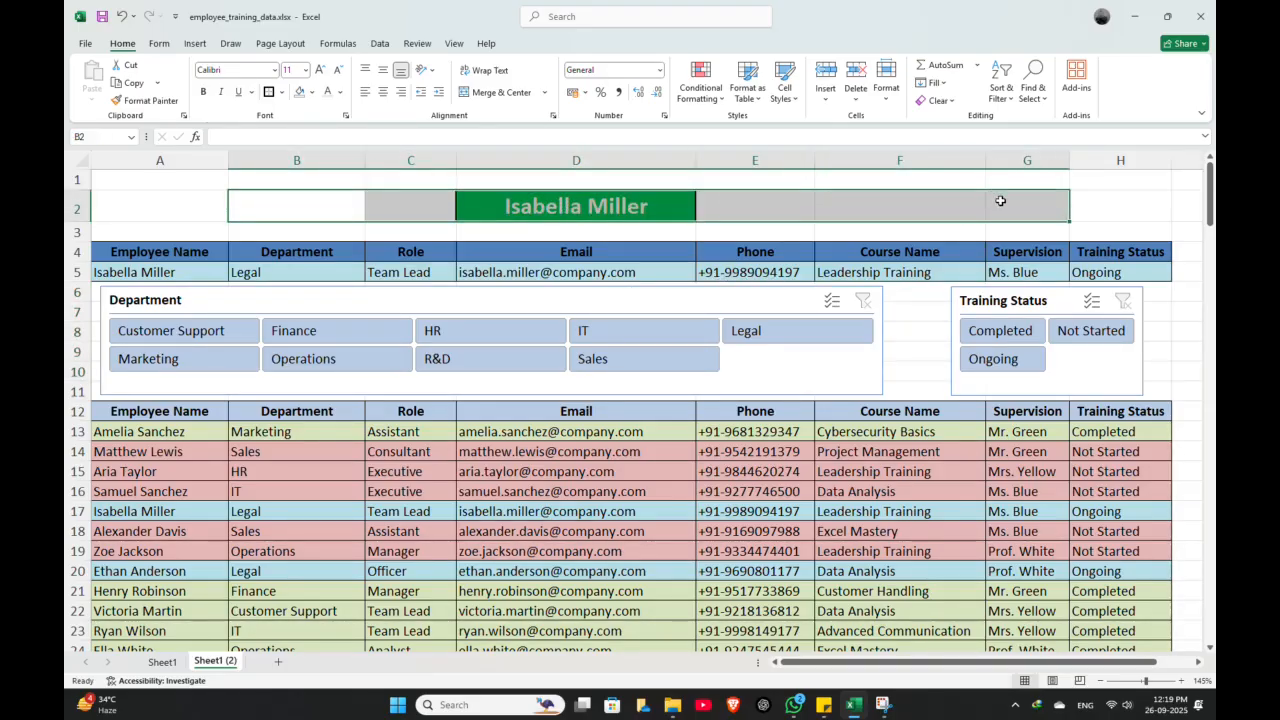
click(405, 465)
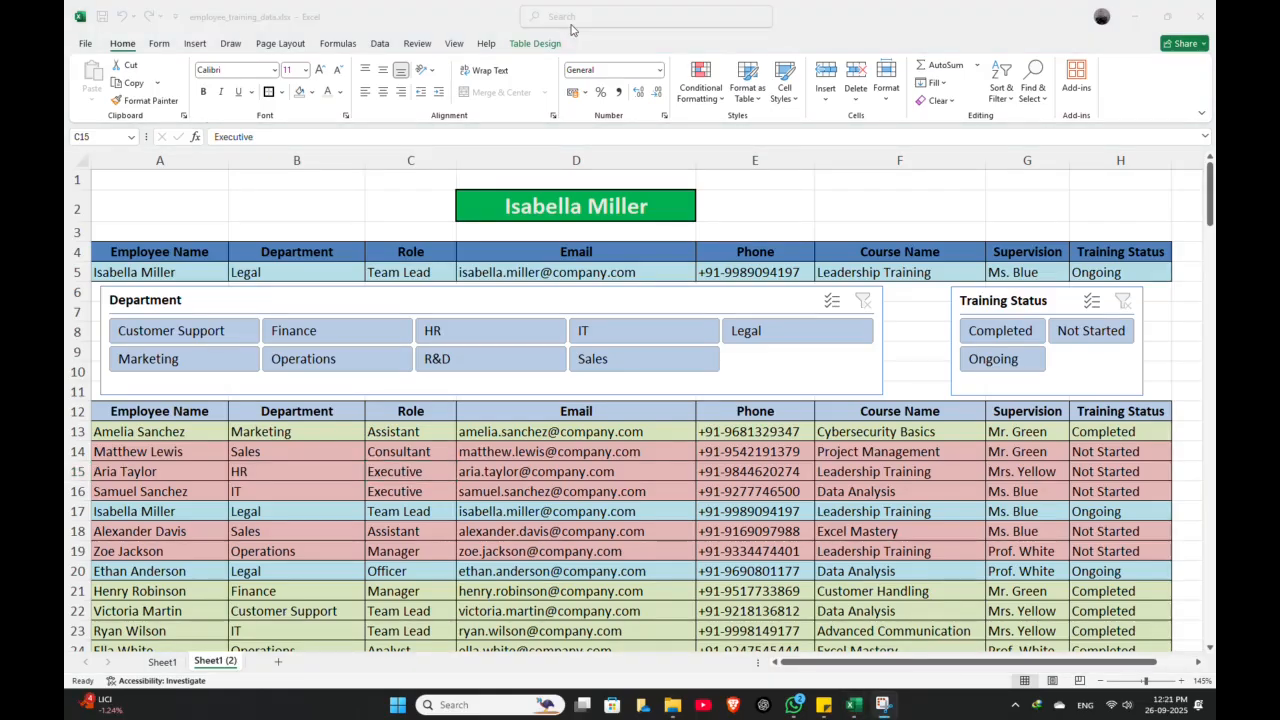
scroll(660, 284, down, 4)
scroll(660, 284, up, 4)
click(975, 175)
drag(1120, 171, 279, 601)
click(193, 213)
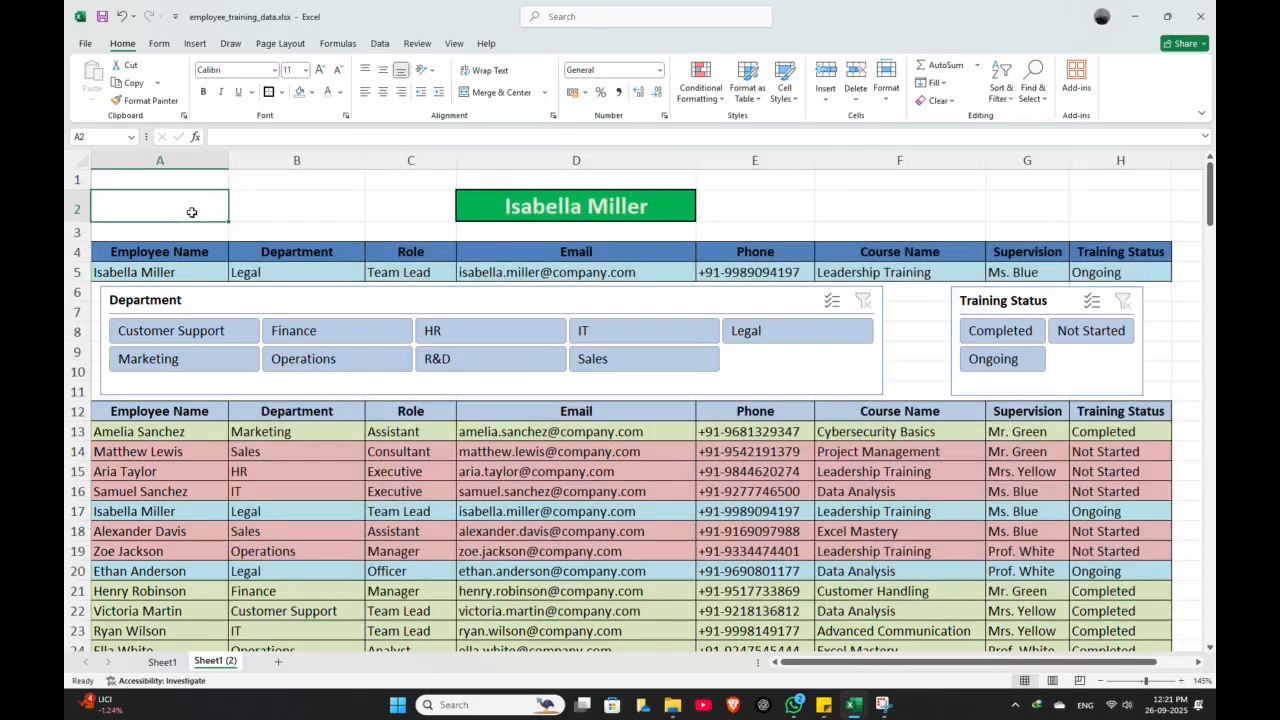
Look through the full employee table on Sheet1 (2) and briefly view Sheet1.
scroll(330, 360, down, 1)
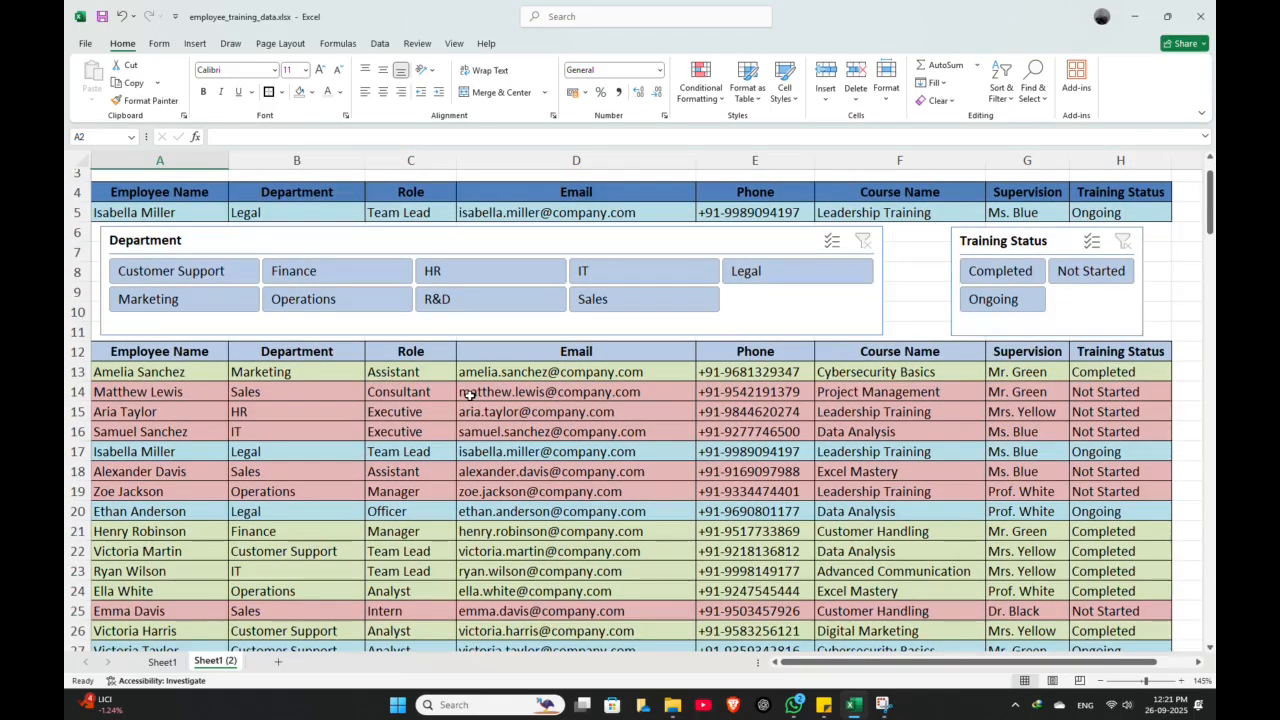
scroll(598, 390, down, 19)
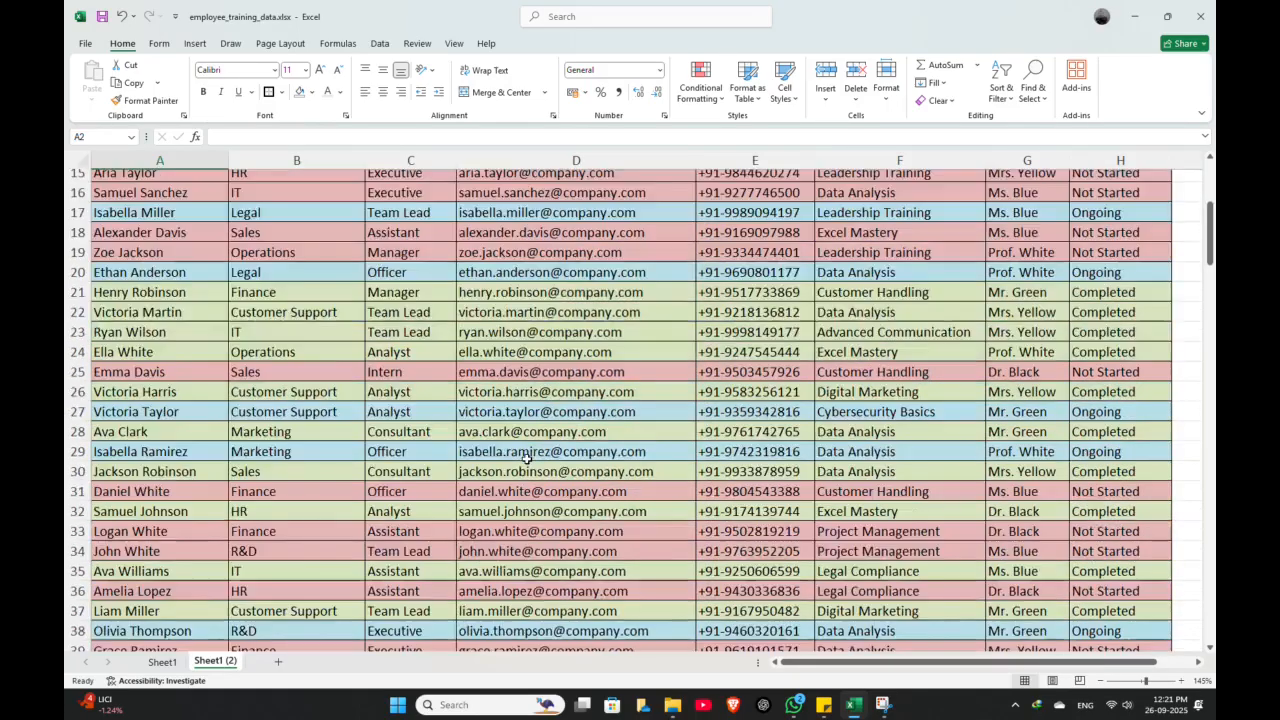
scroll(527, 457, down, 20)
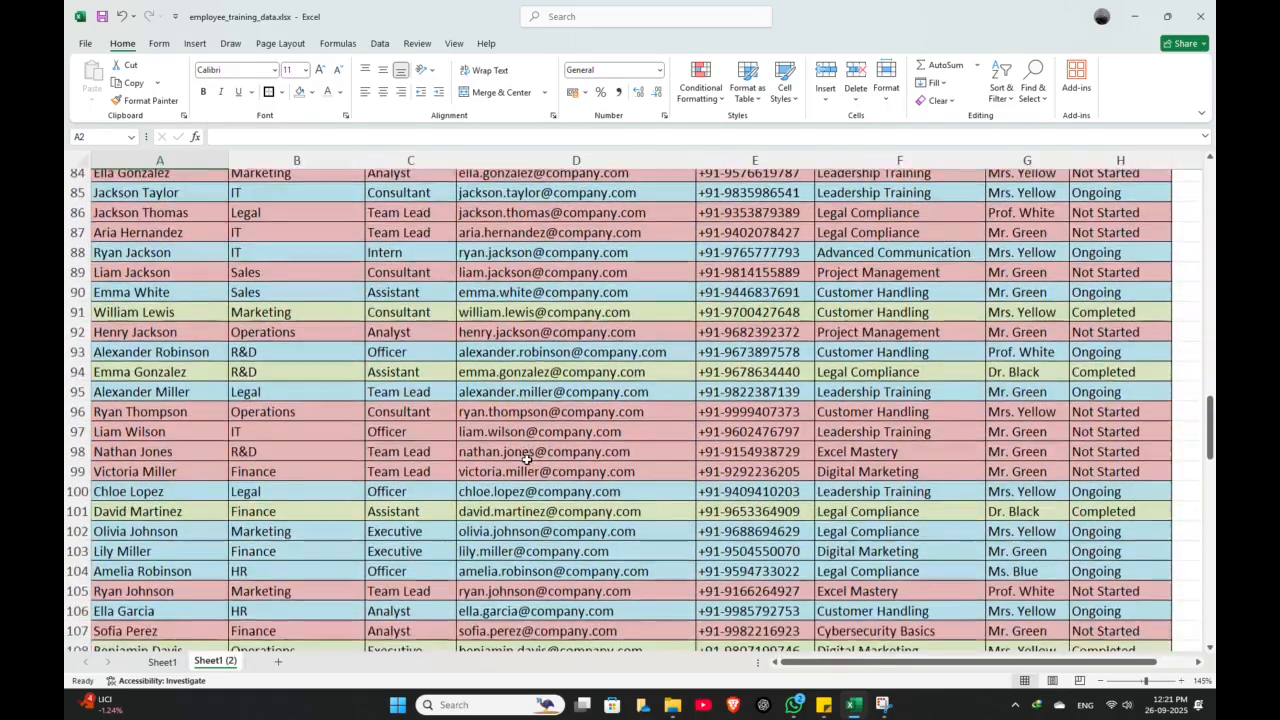
scroll(527, 457, down, 17)
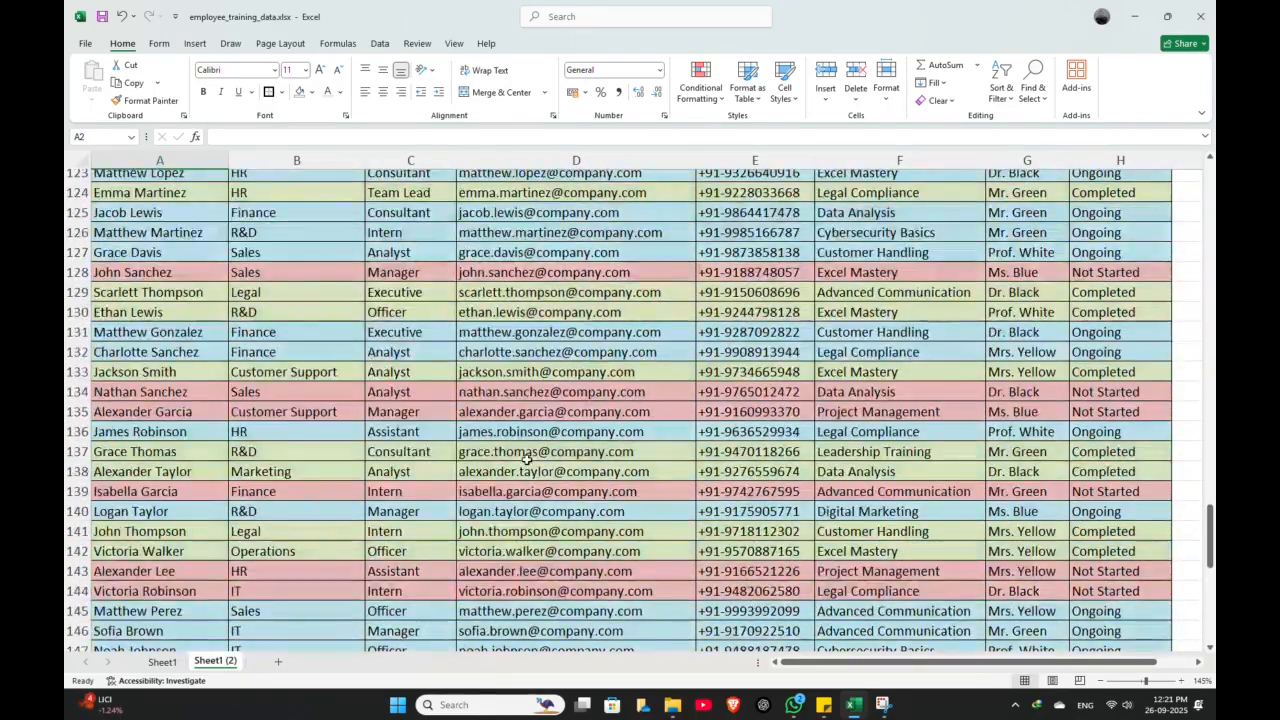
scroll(600, 424, up, 20)
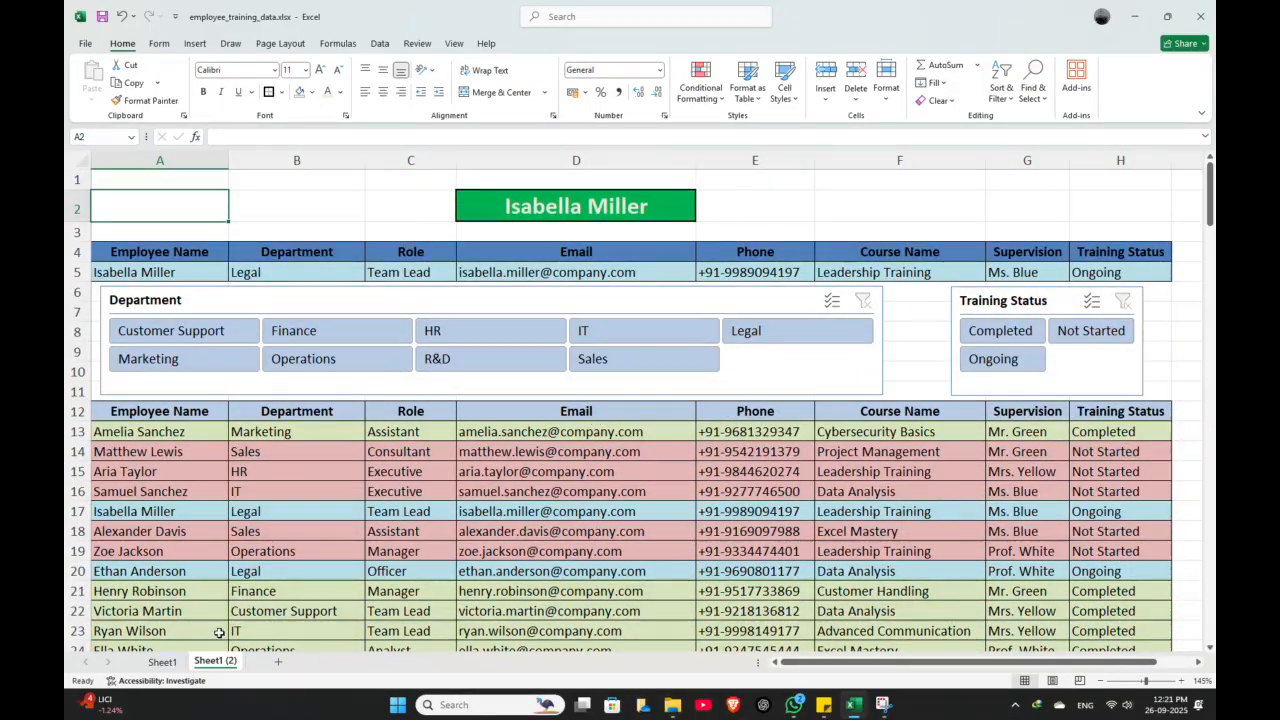
click(162, 662)
click(216, 662)
Check the employee table with the Legal and Not Started slicer filters combined, ending with both slicers cleared.
click(763, 342)
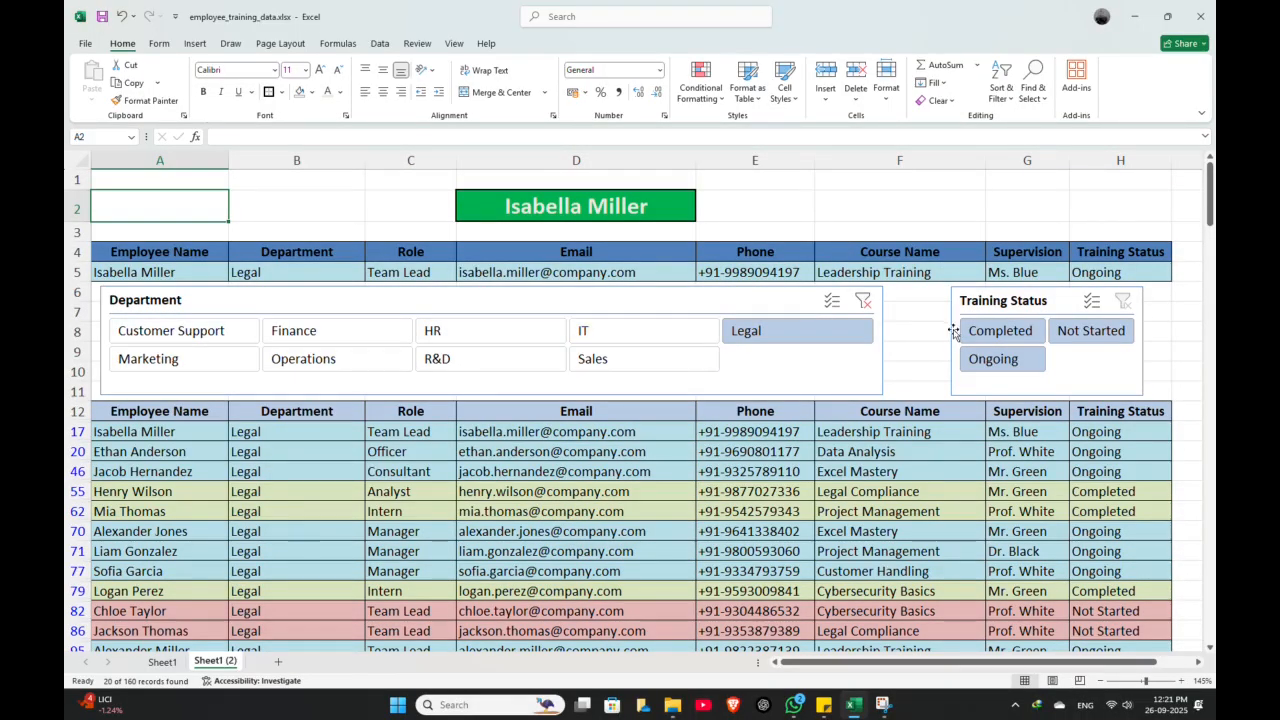
click(1072, 336)
scroll(466, 338, down, 3)
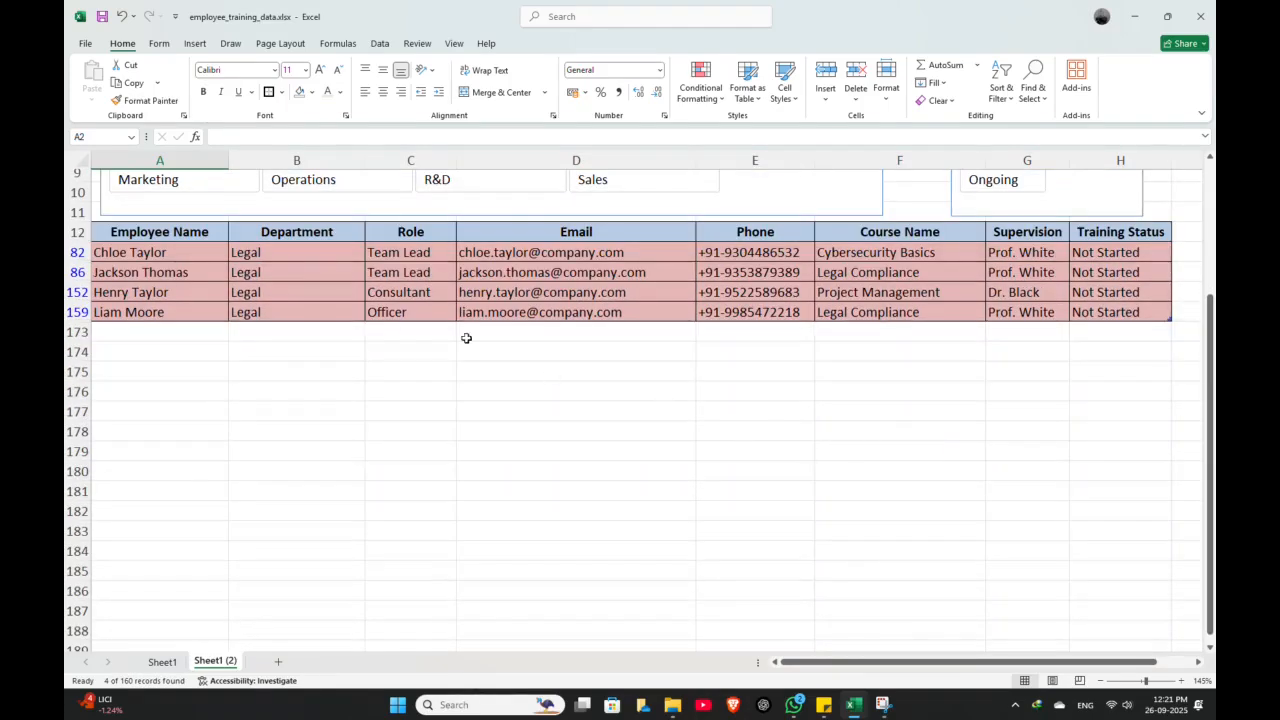
drag(157, 252, 1091, 315)
click(1058, 369)
scroll(740, 397, up, 3)
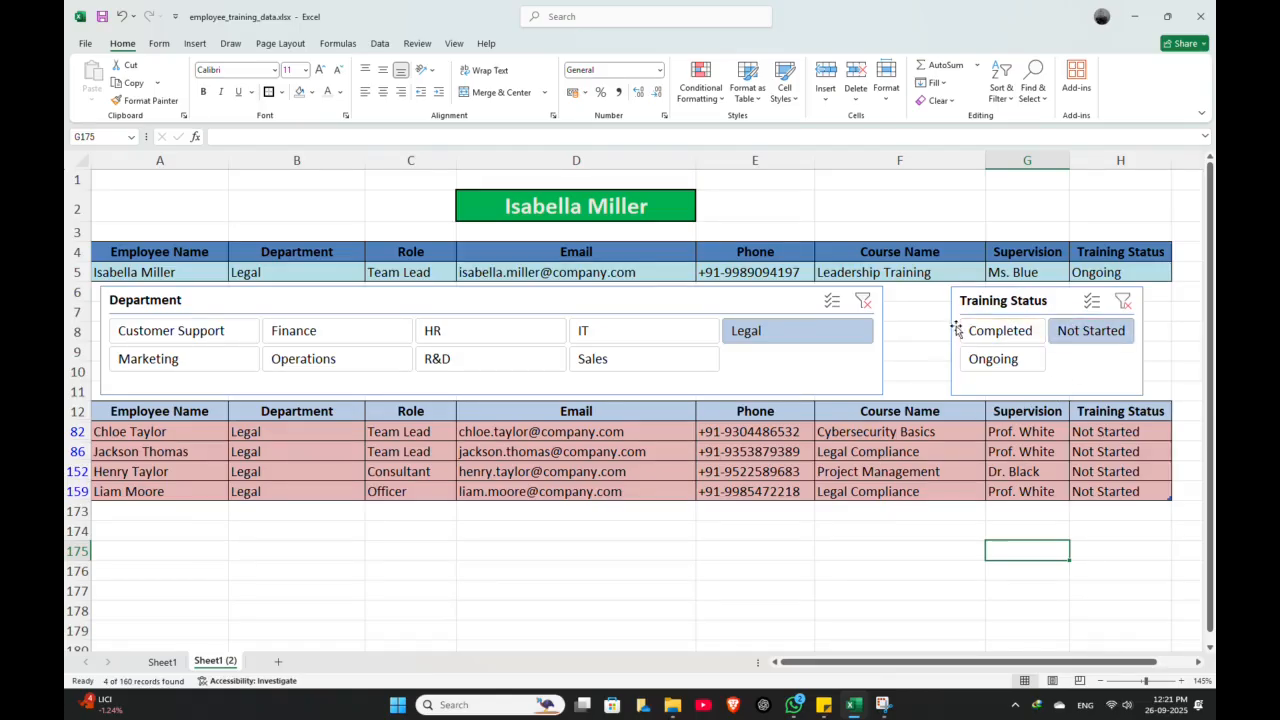
click(1122, 300)
click(863, 300)
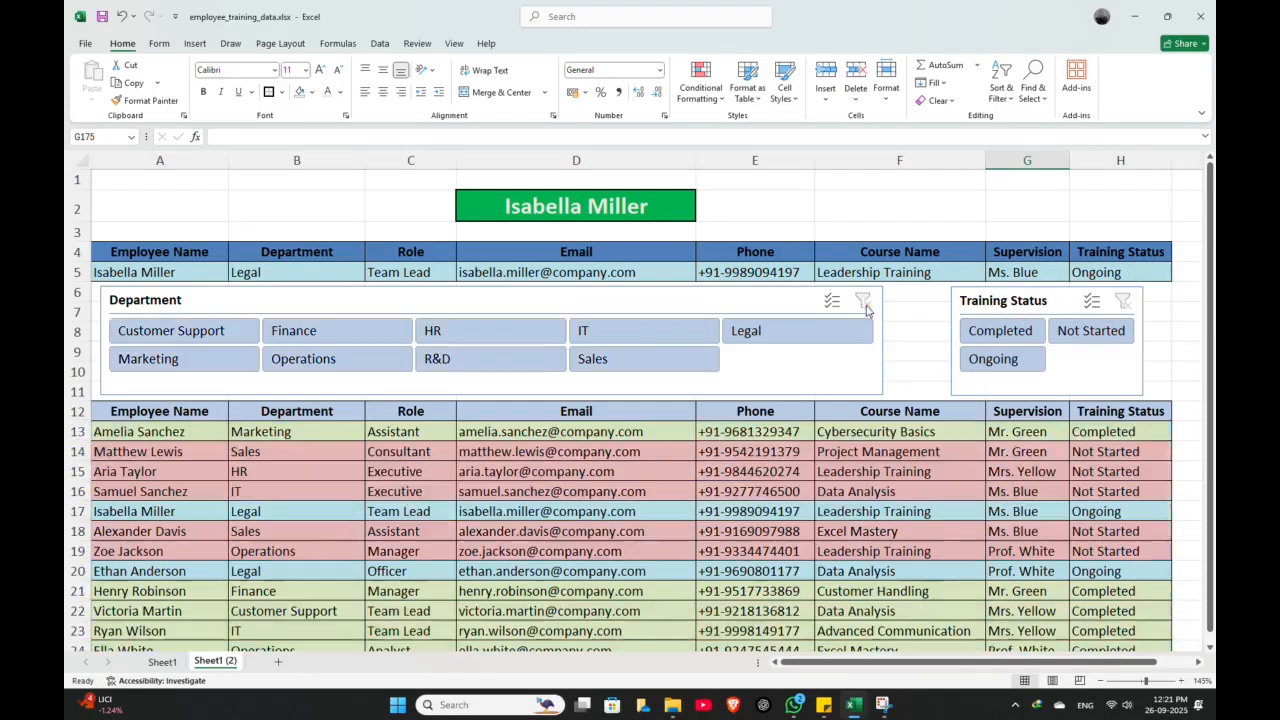
Change the lookup name in cell D2 to the employee listed in row 20 of the table.
drag(934, 311, 931, 383)
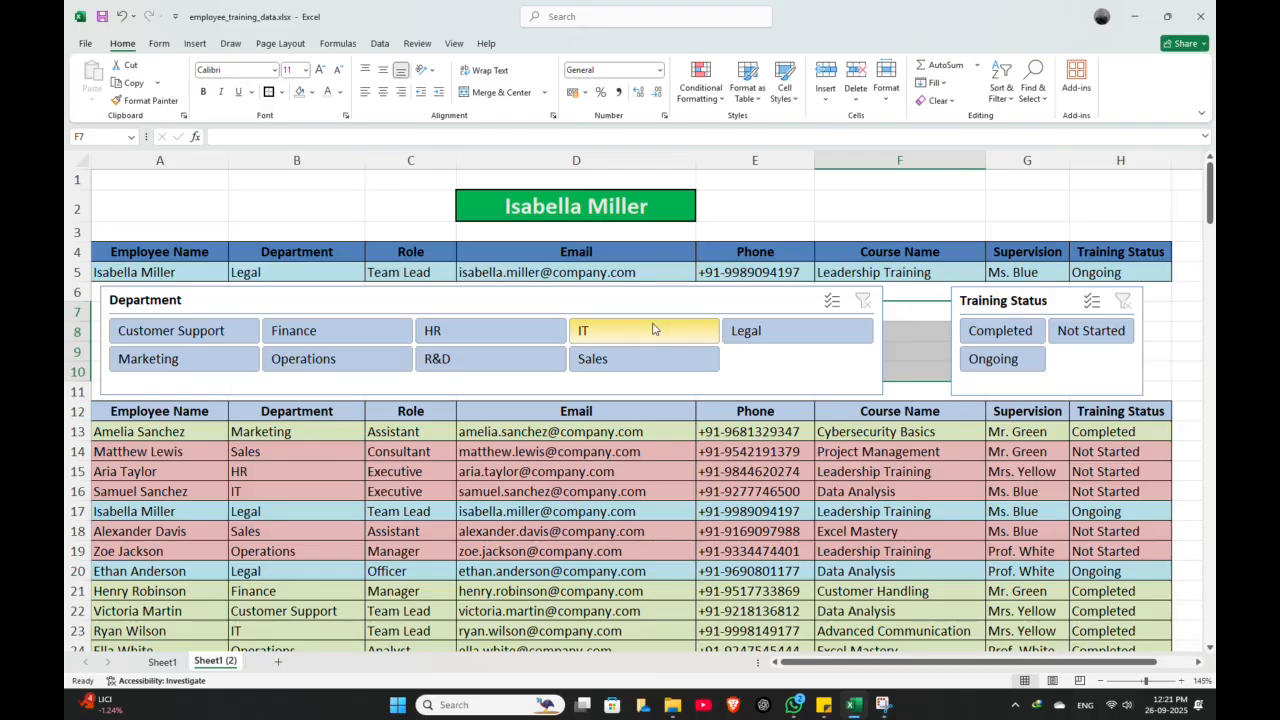
click(678, 205)
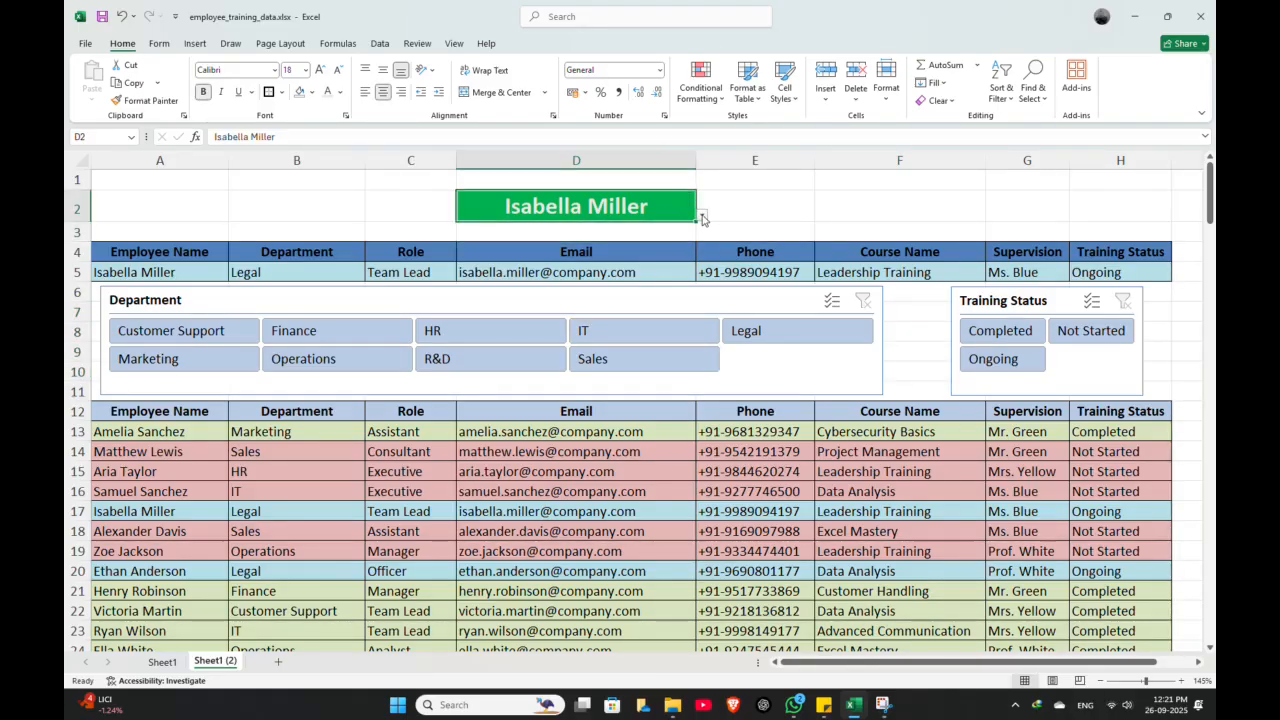
click(702, 216)
click(520, 310)
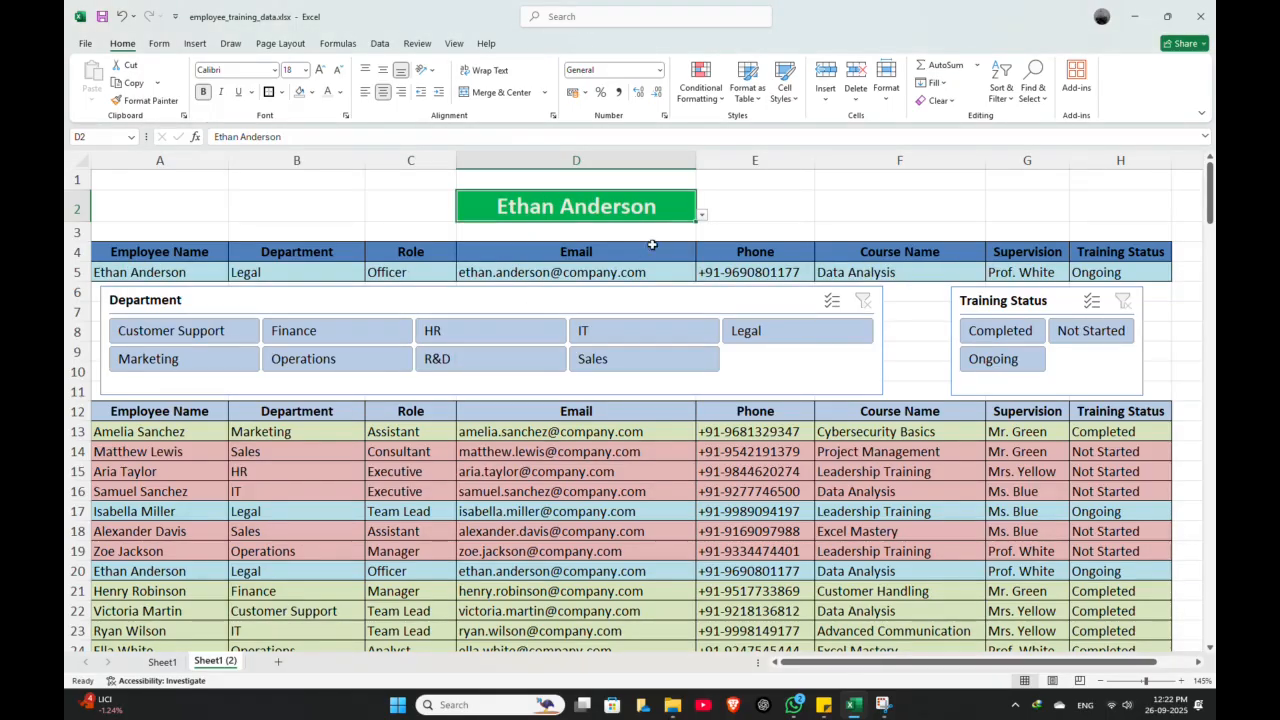